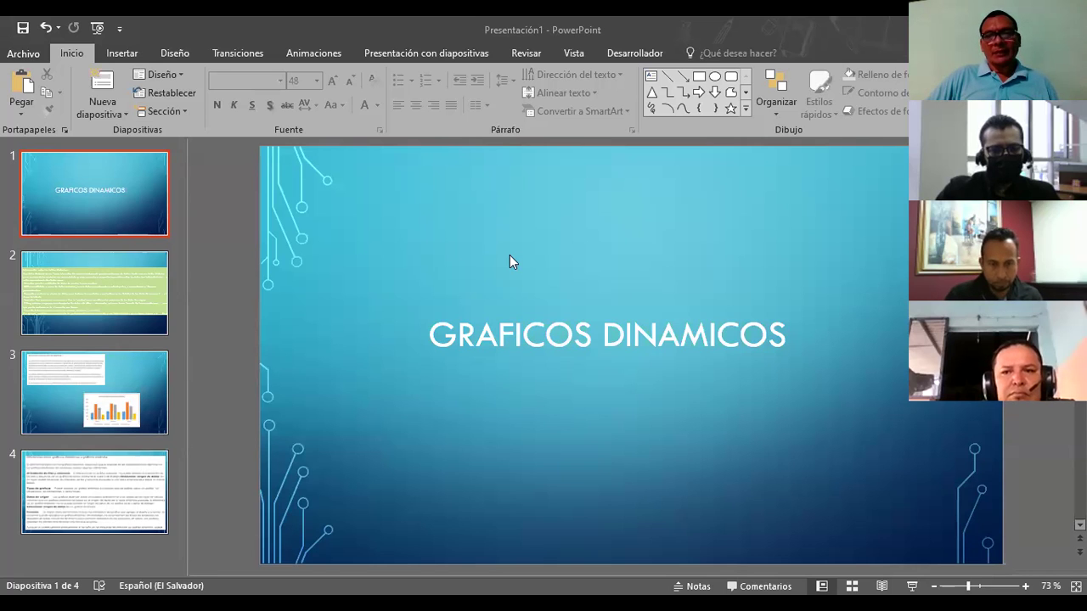
Switch from PowerPoint to the GRAFICO DINAMICO workbook and select cell D12 on Hoja3
key(alt+Tab)
click(438, 375)
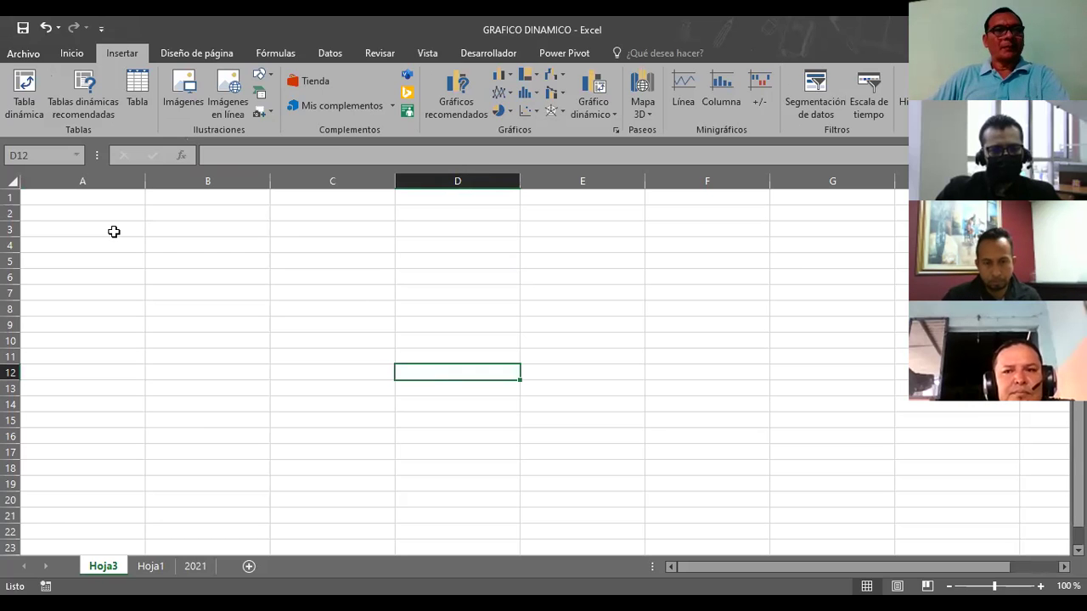
Enter the title TABLAS in cell A2
click(19, 122)
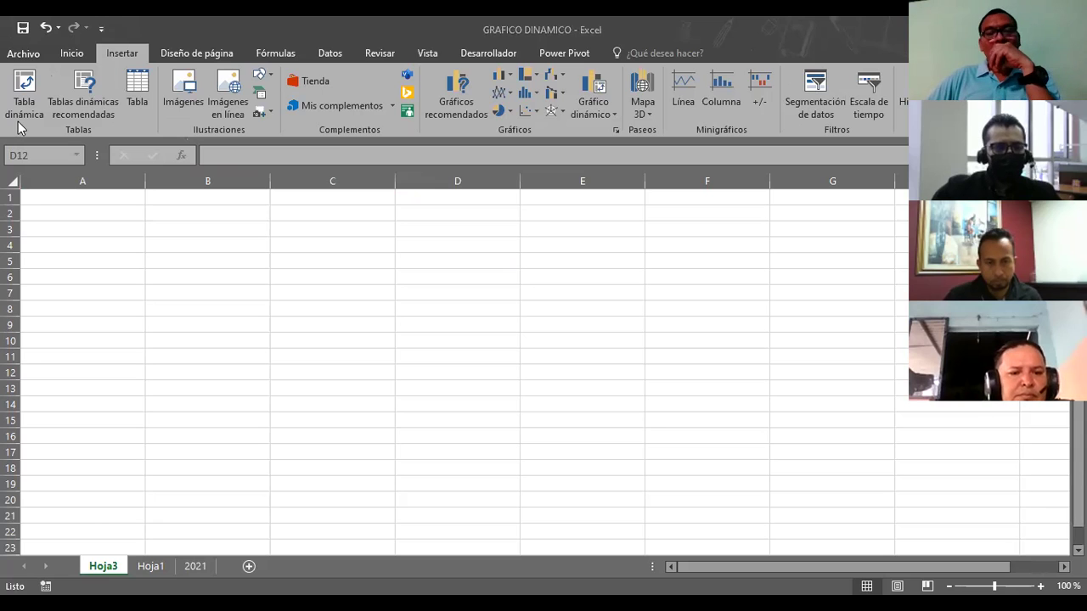
click(92, 208)
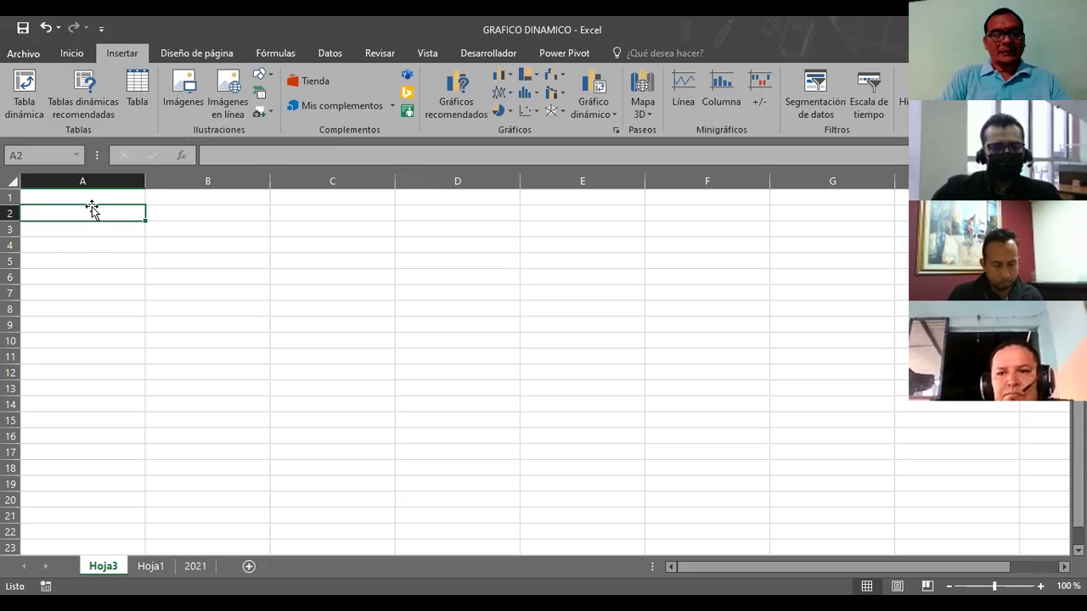
text(TABLAS)
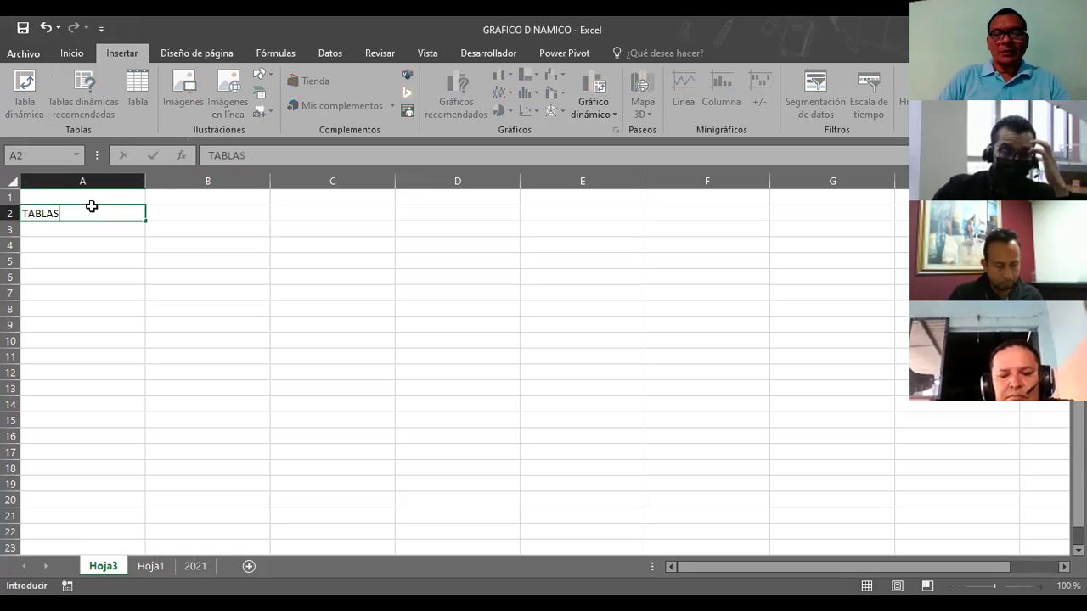
key(Return)
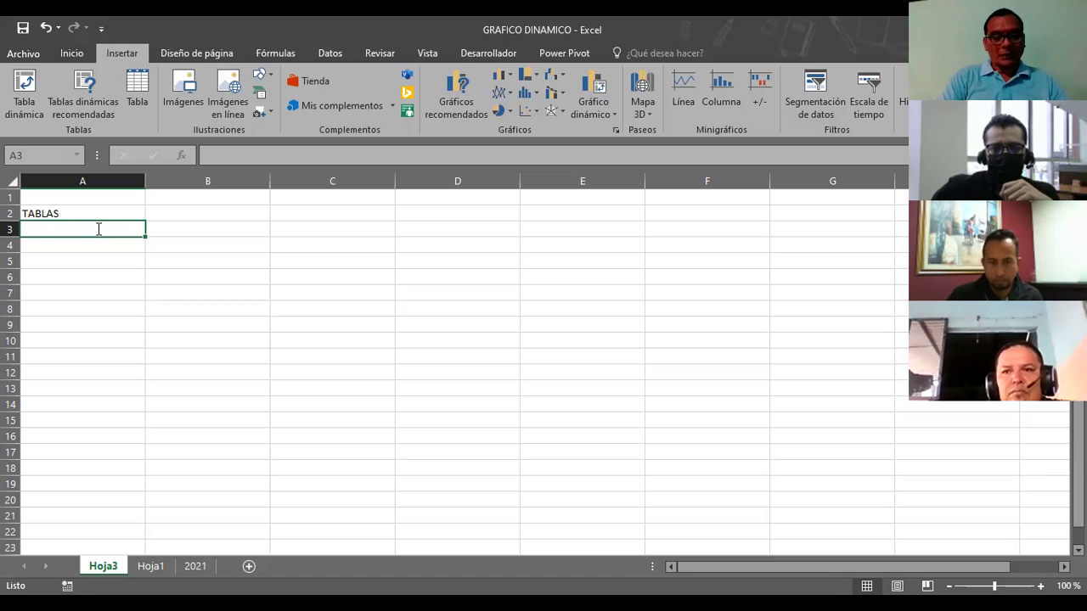
Type the headers FECHA, VENDEDOR and PRODUCTOS into A3:C3
text(FECHA)
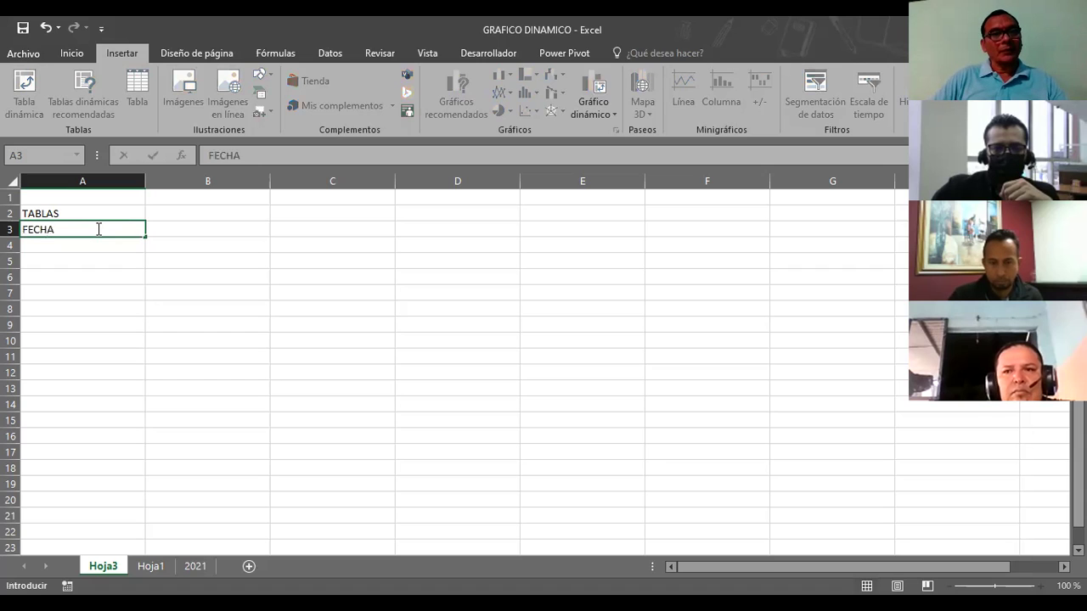
key(Tab)
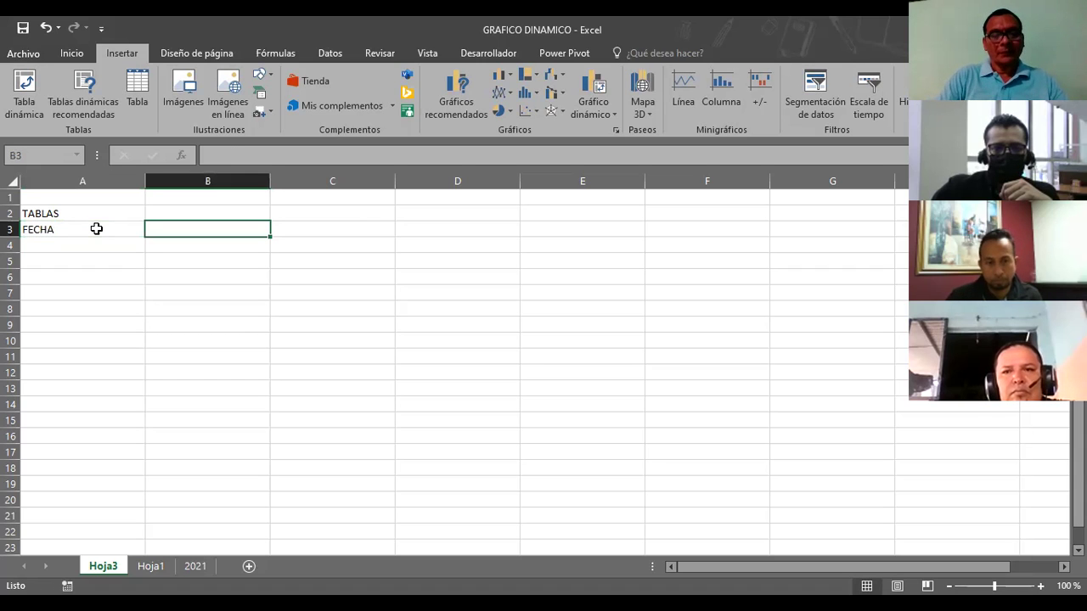
text(STS)
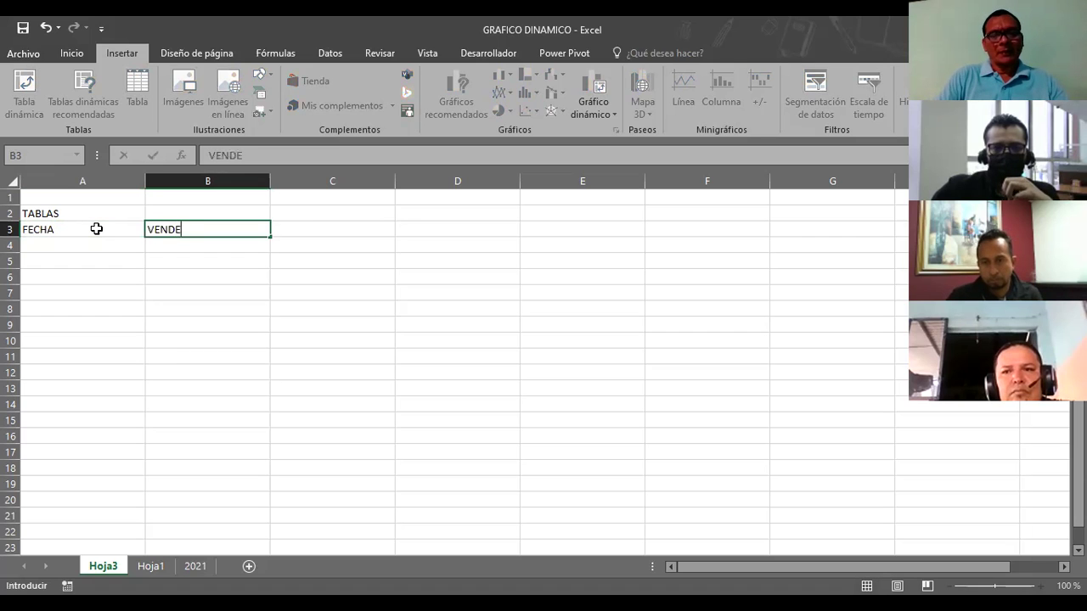
text(OR)
key(Return)
key(Up)
key(Right)
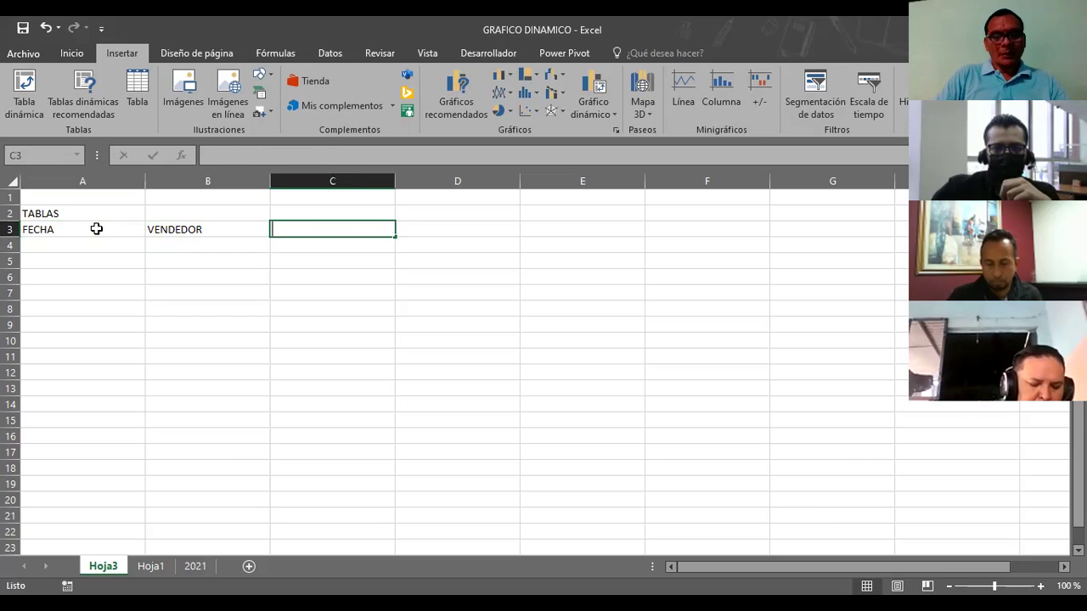
text(PRODC)
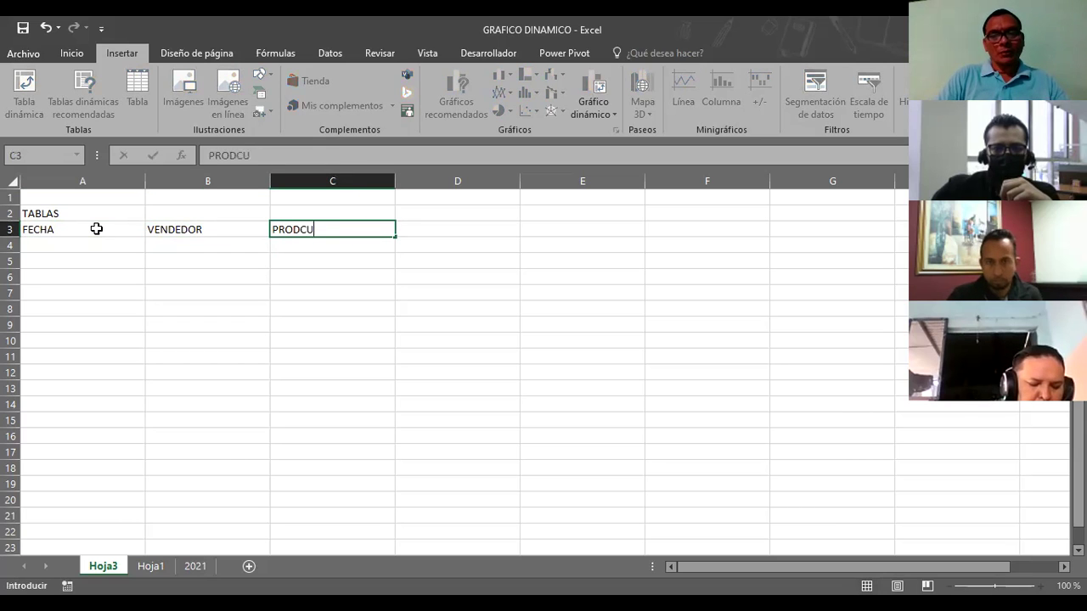
key(BackSpace)
text(TOS)
key(Return)
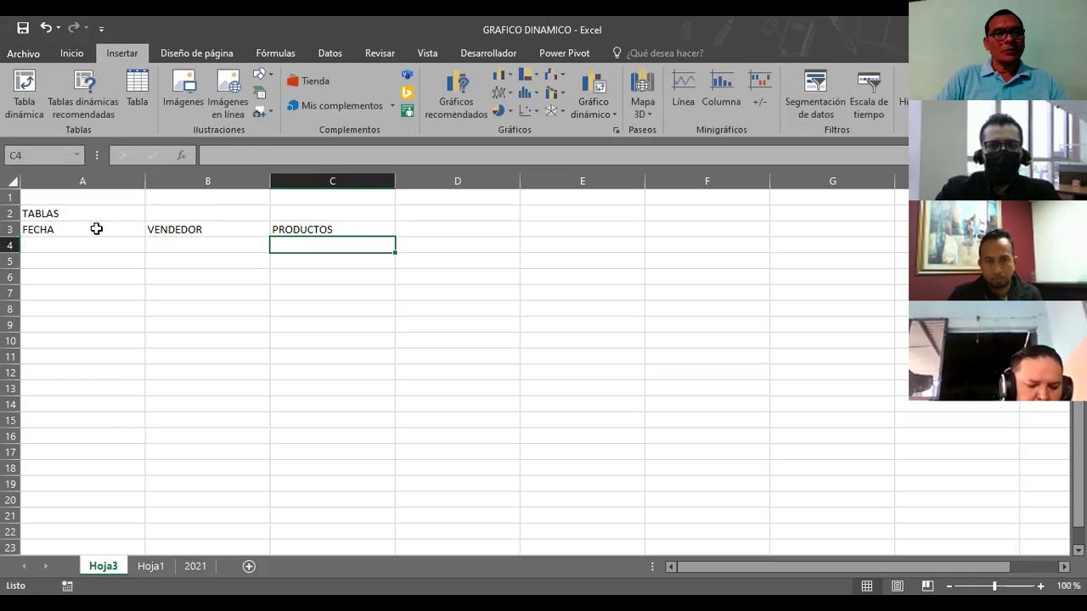
key(Up)
key(Right)
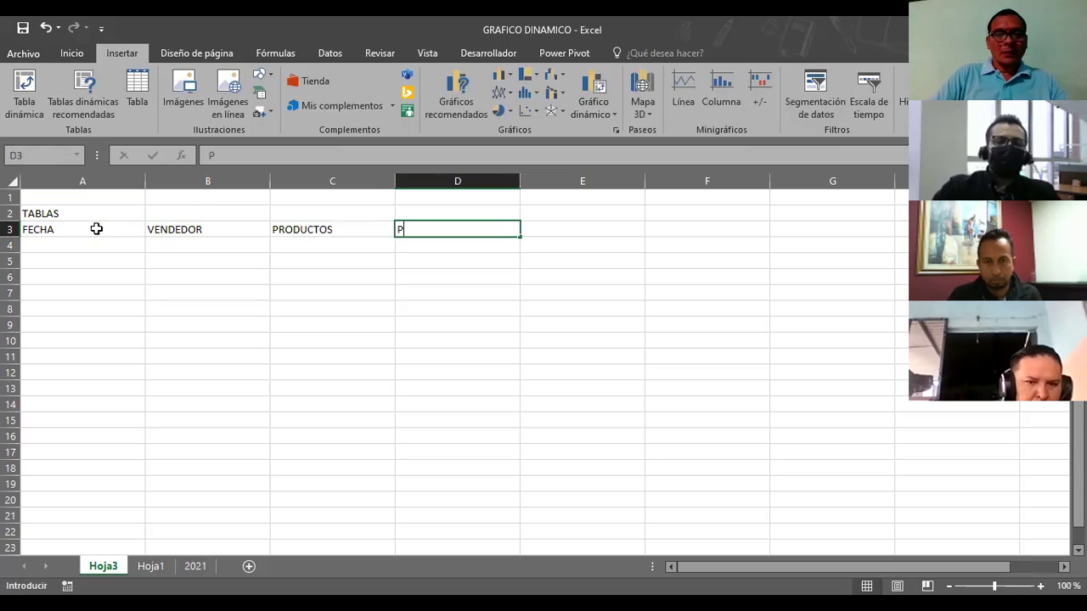
Add the headers PRECIO, PREC.UNITARIO and TOTAL in D3:F3
text(RECIO)
key(Tab)
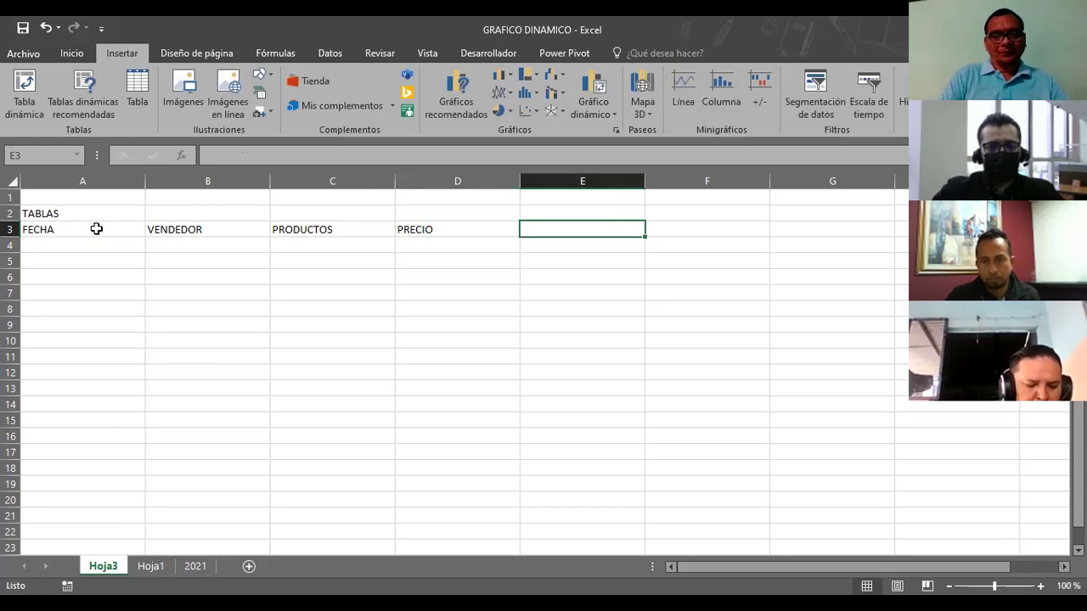
text(PREC.UNITA)
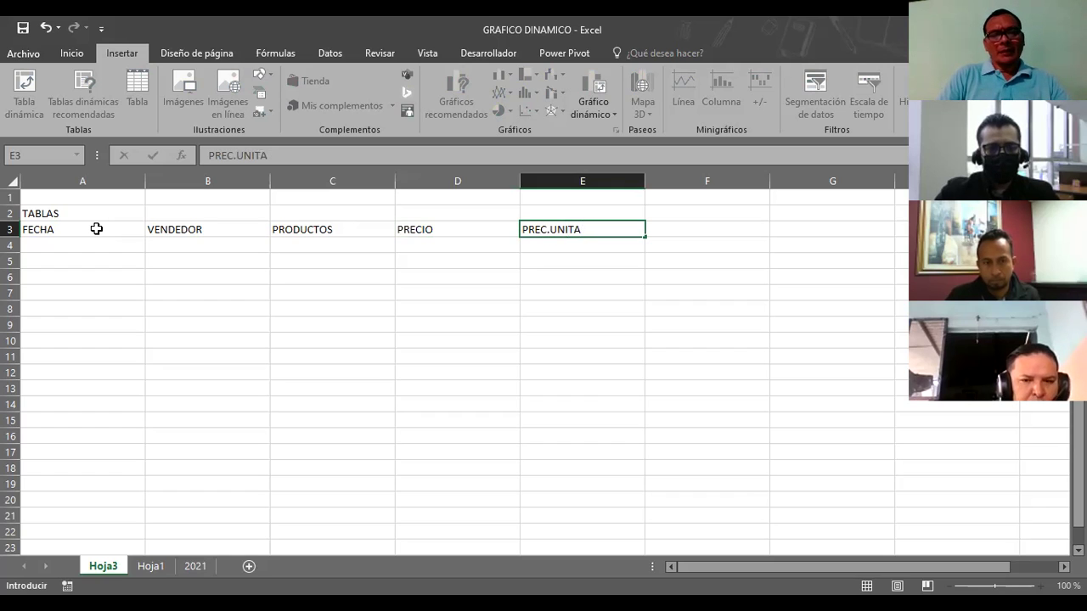
key(Up)
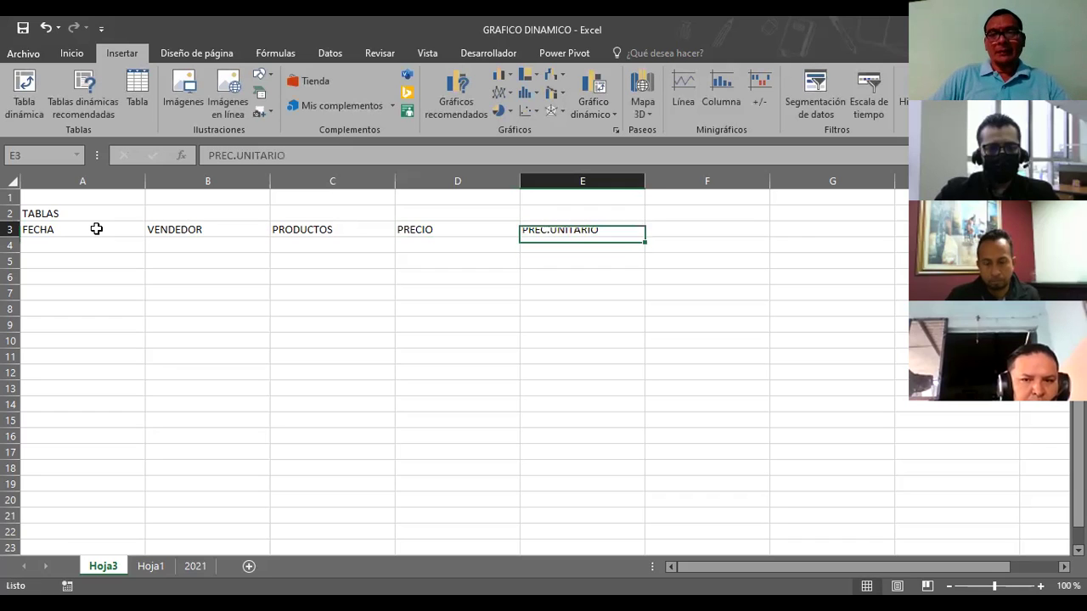
key(Right)
text(T)
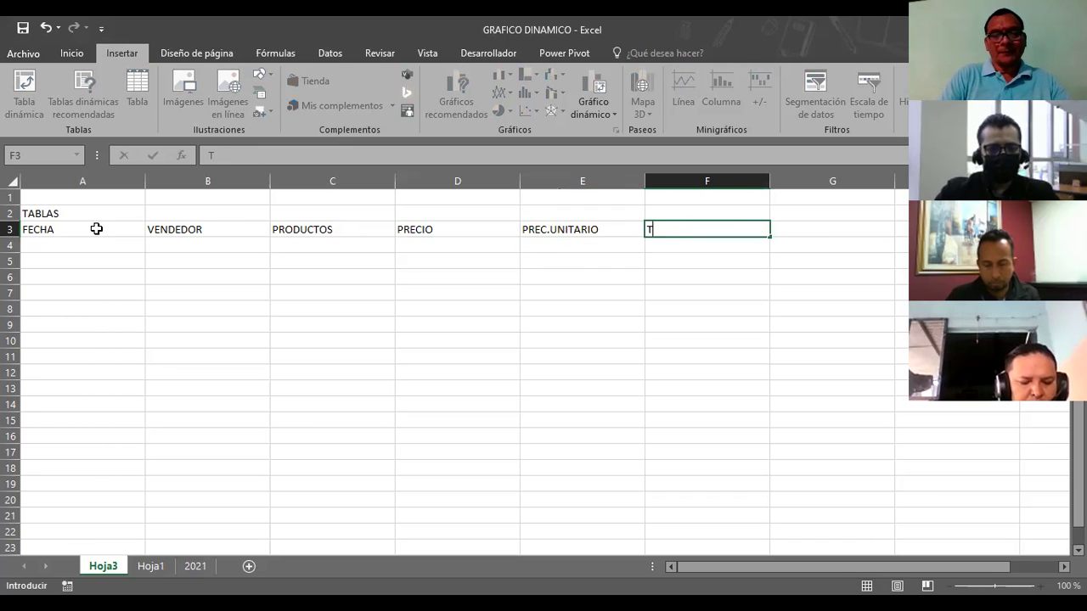
text(OTAL)
key(Return)
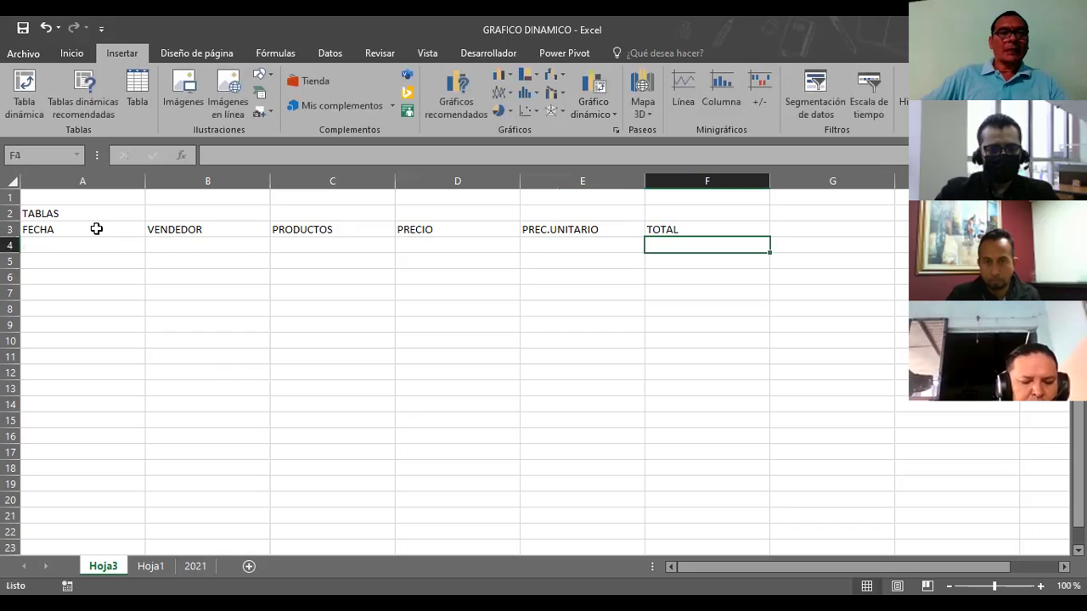
Give the table range A3:F8 all borders and font size 14
mouse_move(83, 229)
mouse_down()
mouse_move(682, 301)
mouse_move(672, 294)
mouse_up()
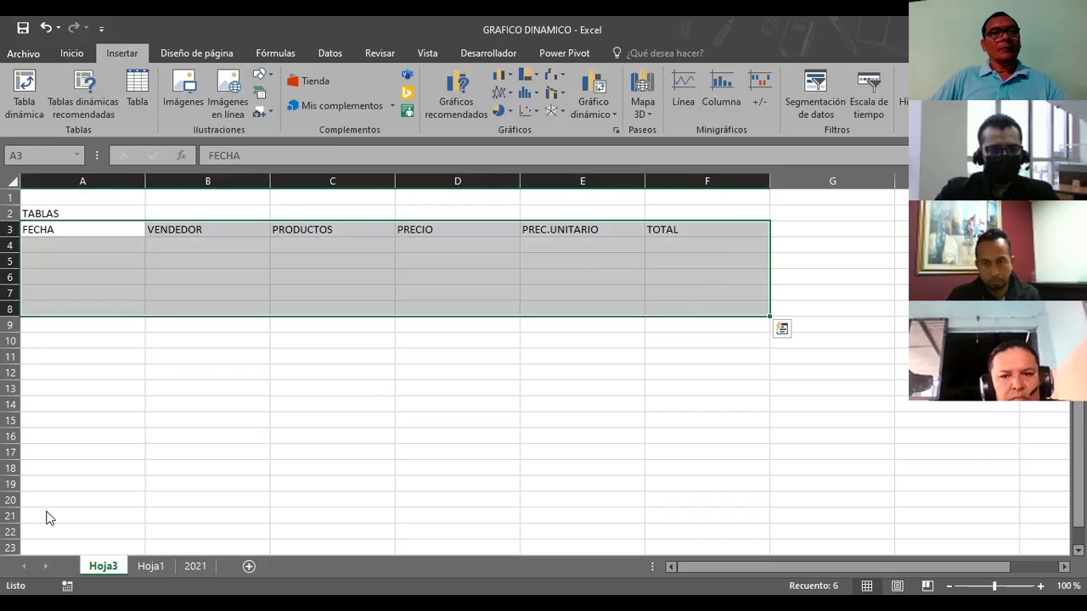
click(72, 53)
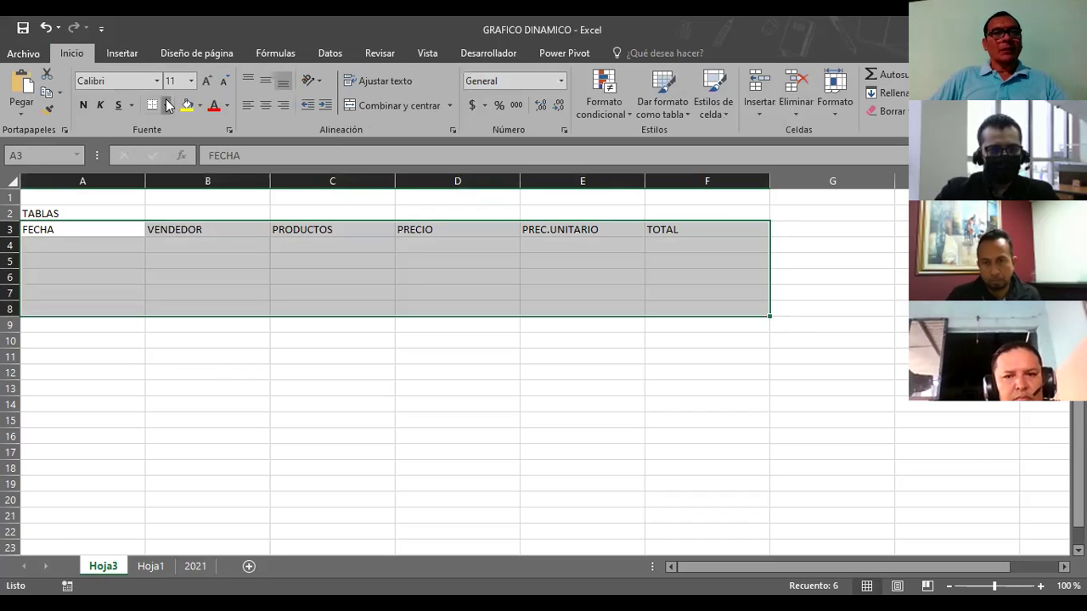
click(166, 105)
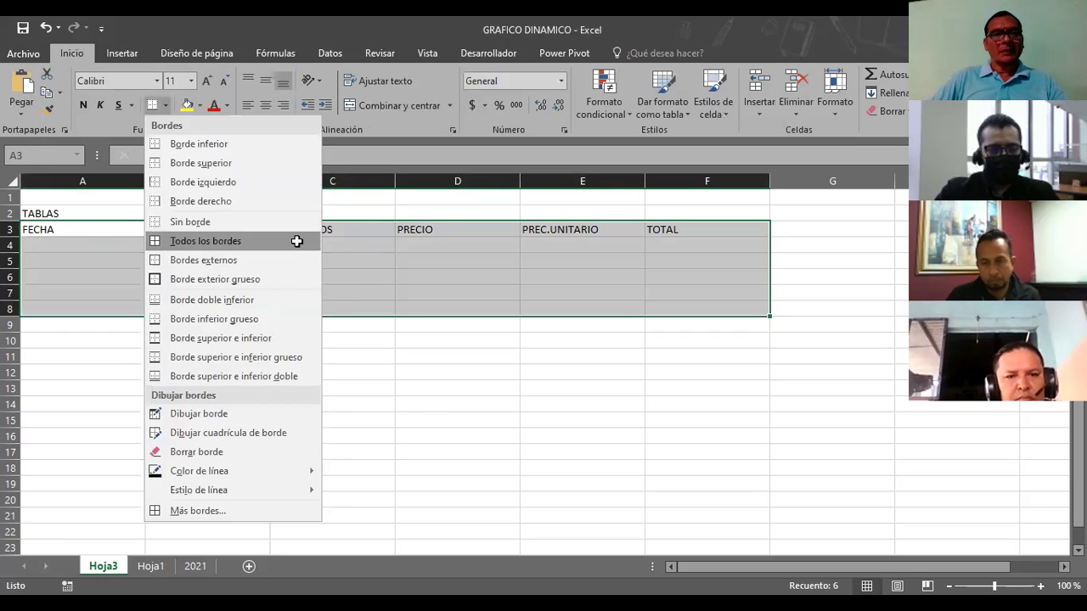
click(296, 241)
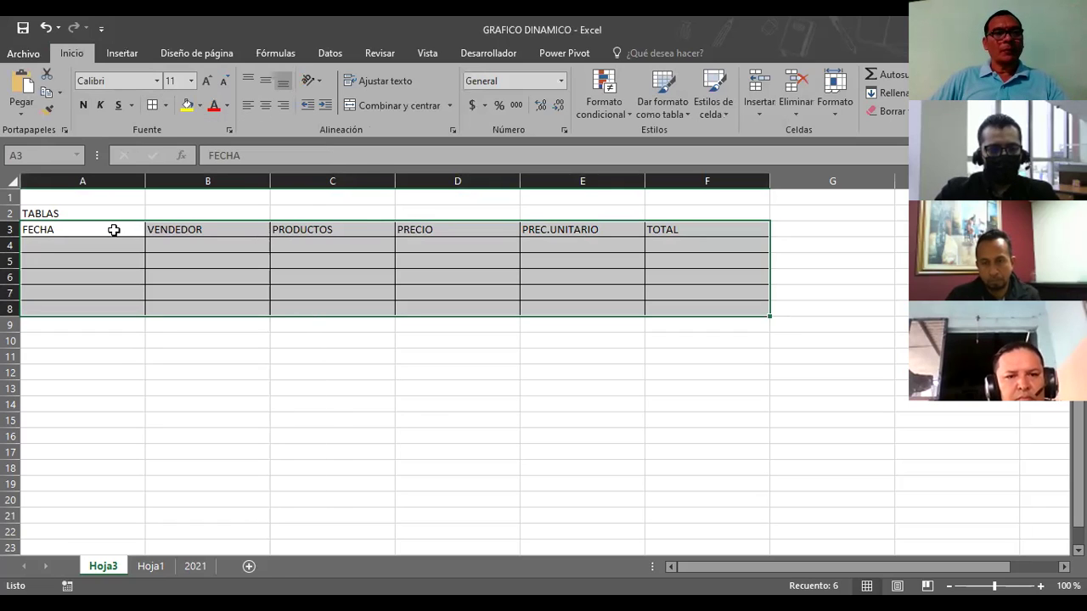
click(206, 81)
click(206, 81)
click(49, 231)
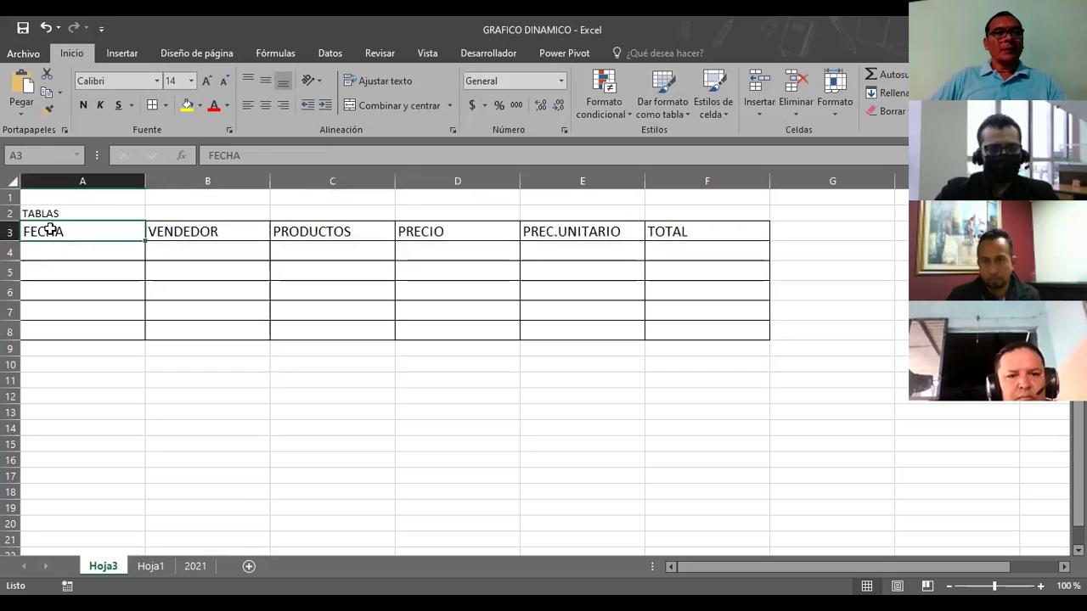
Fill the header row A3:F3 with yellow and centre its labels
click(697, 237)
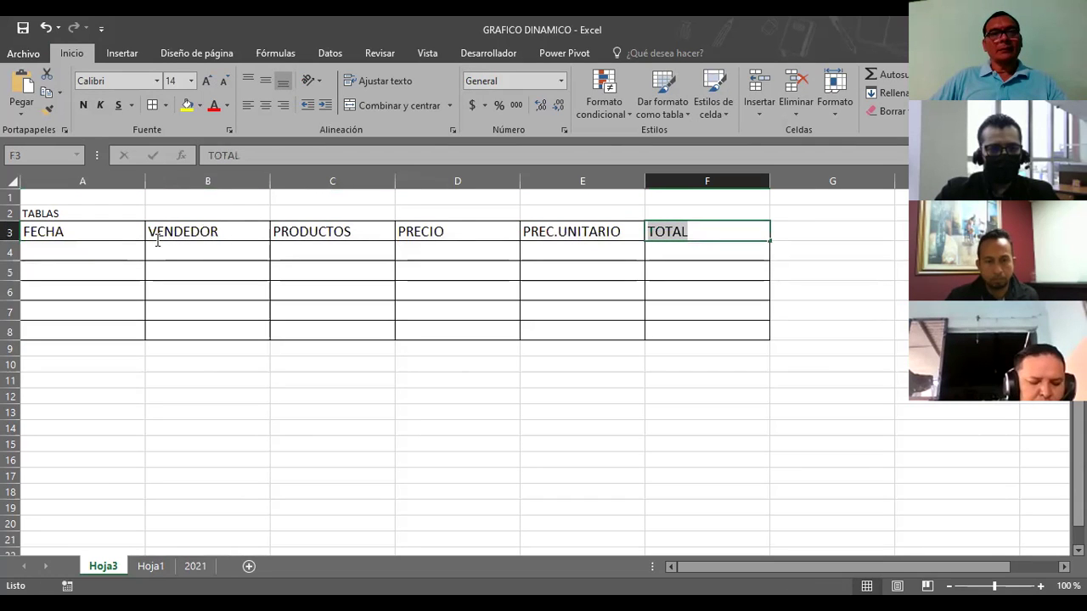
click(100, 234)
click(159, 230)
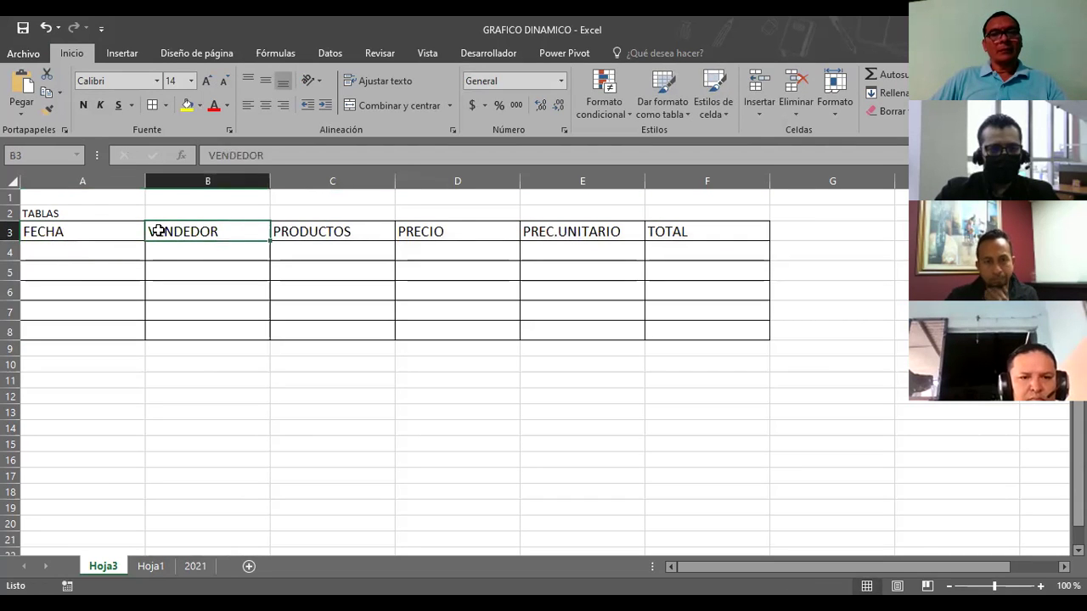
key(Left)
key(shift+Right)
key(shift+Right)
key(shift+Right)
key(shift+Right)
key(shift+Right)
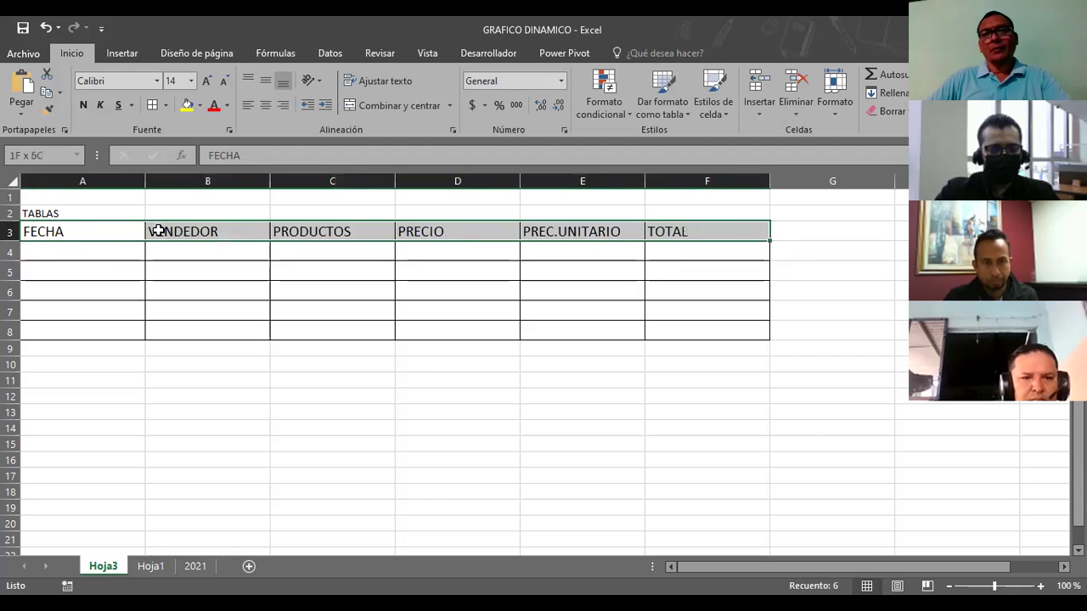
click(186, 106)
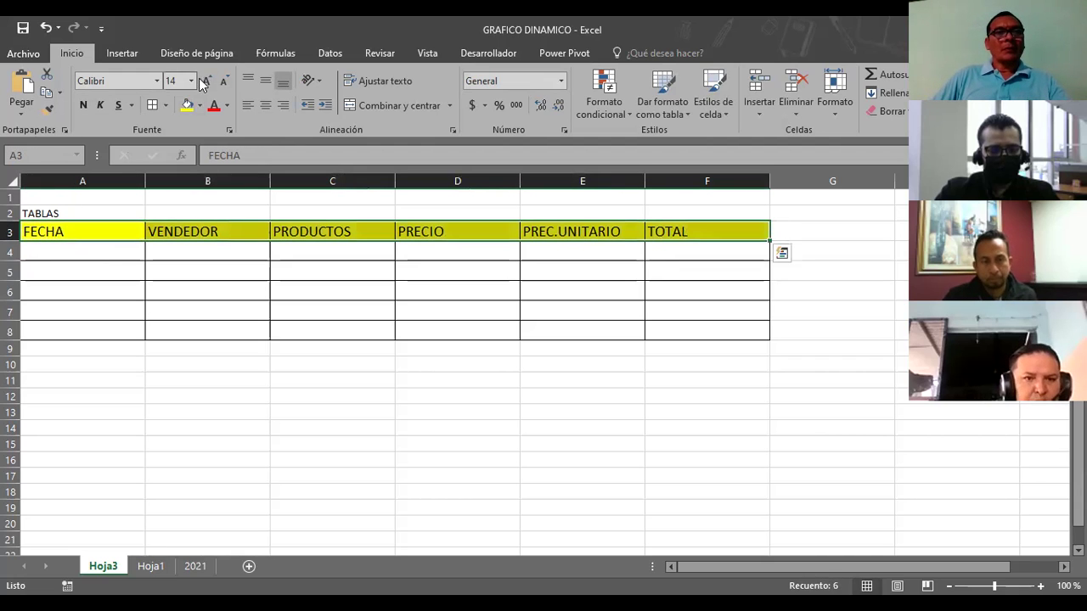
click(192, 80)
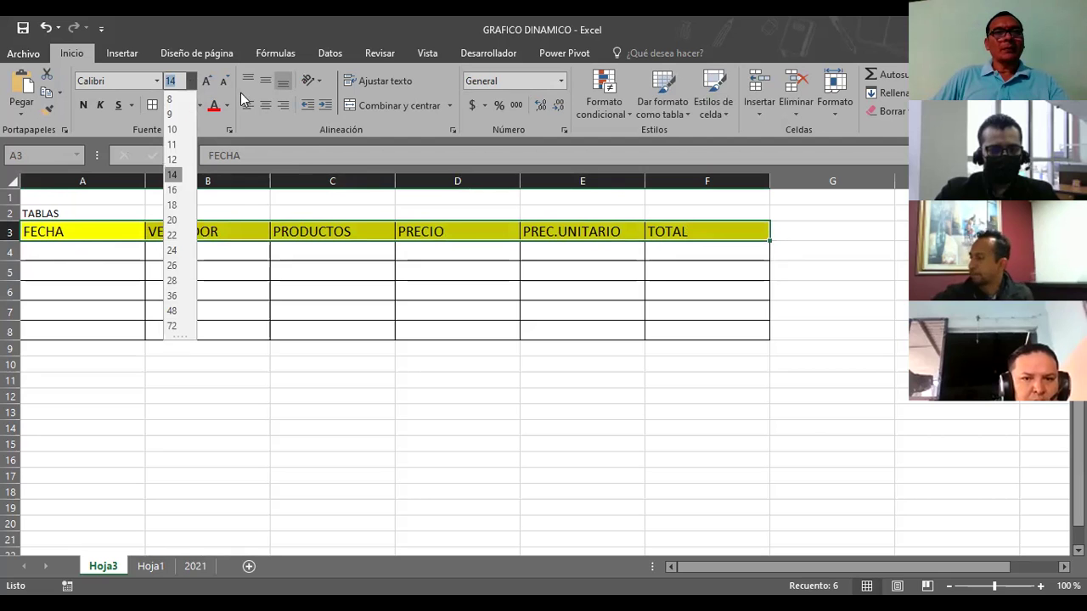
click(266, 105)
click(222, 269)
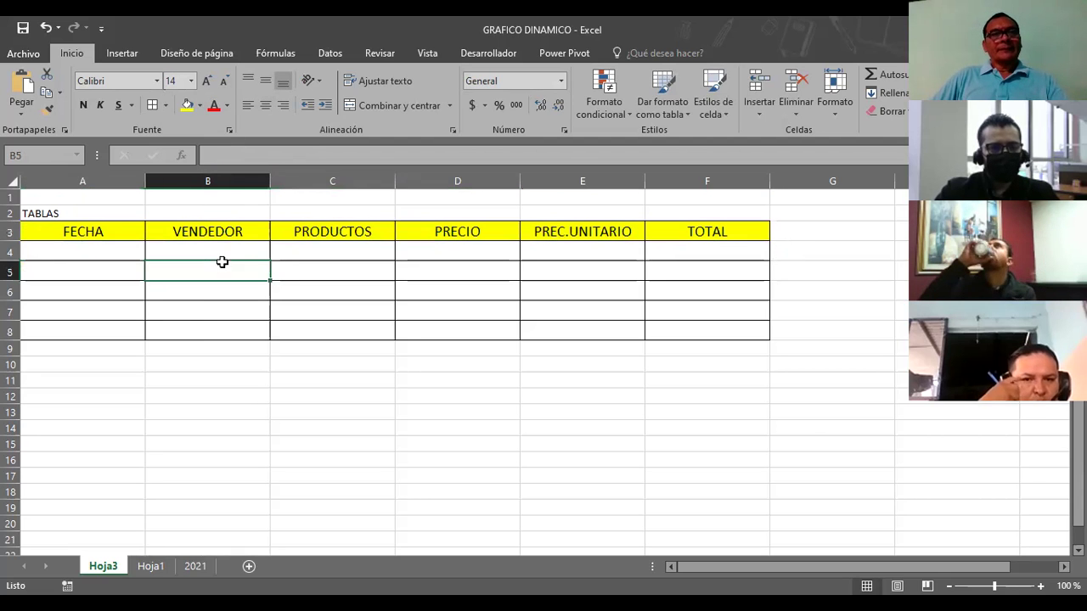
click(100, 248)
Enter the dates 01/12/2018, 15/11/2020 and 04/02/2022 in A4:A6
text(0)
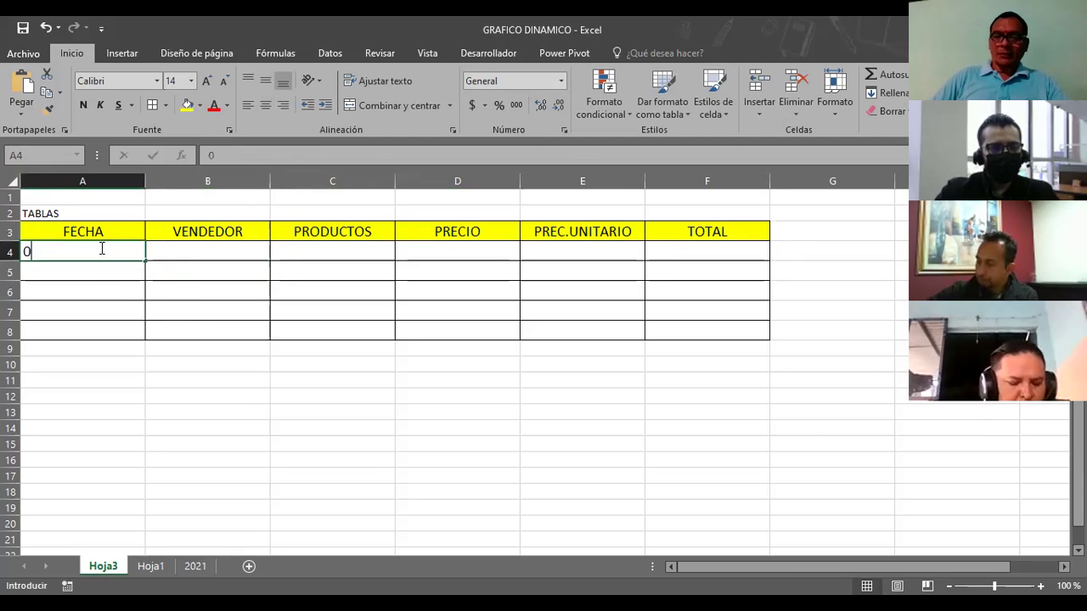
text(1/12/2018)
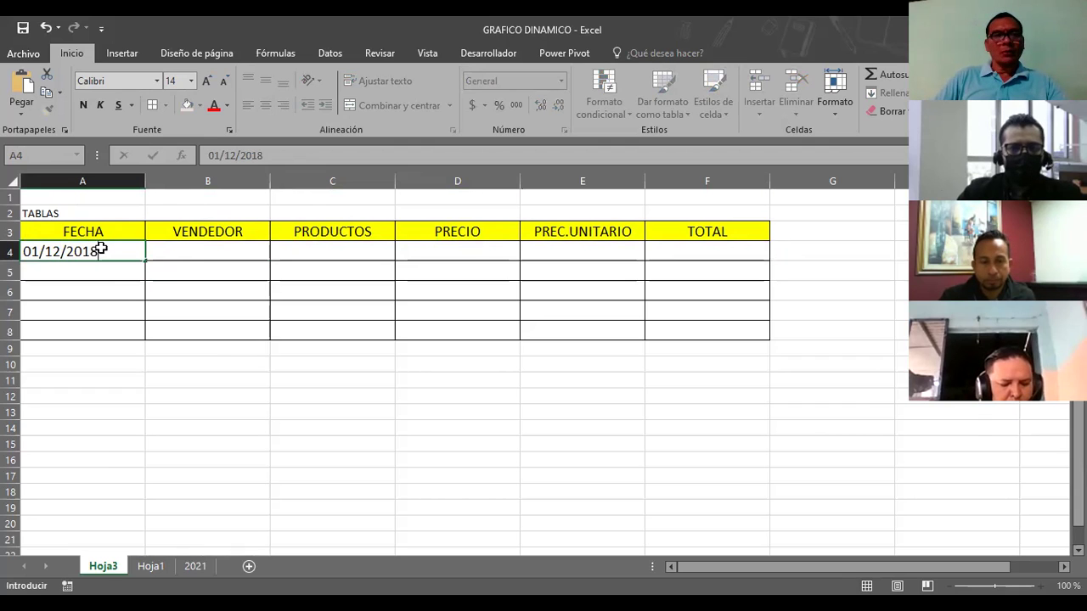
key(Return)
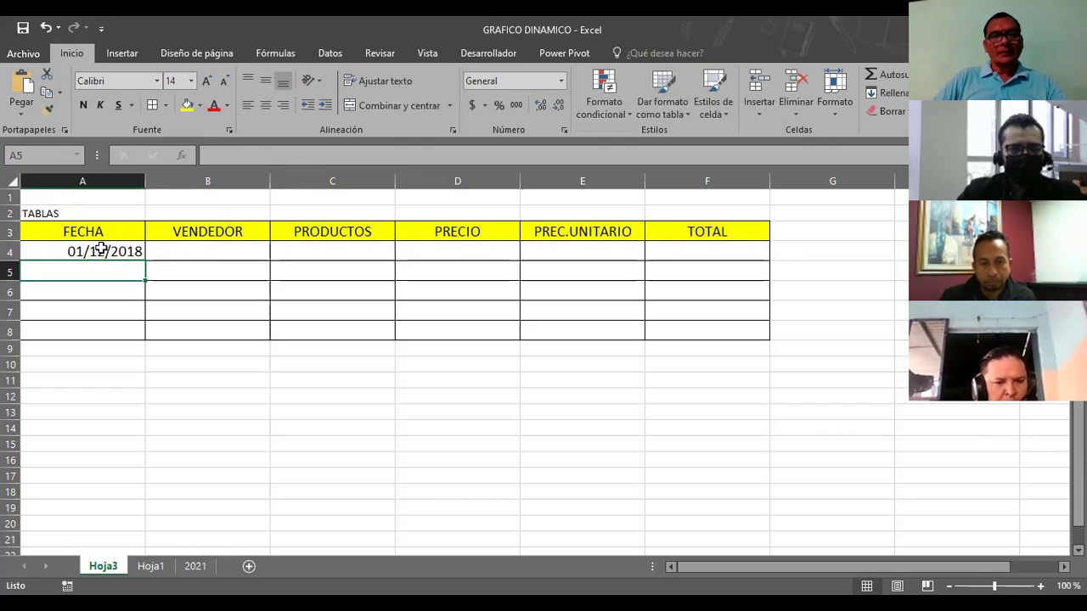
text(15)
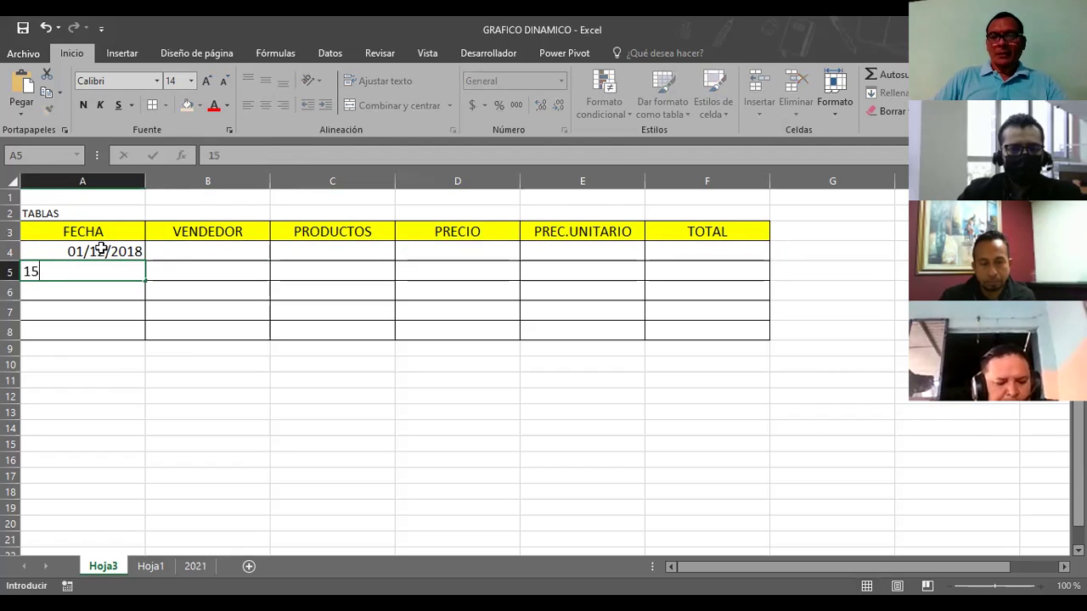
text(/11/2020)
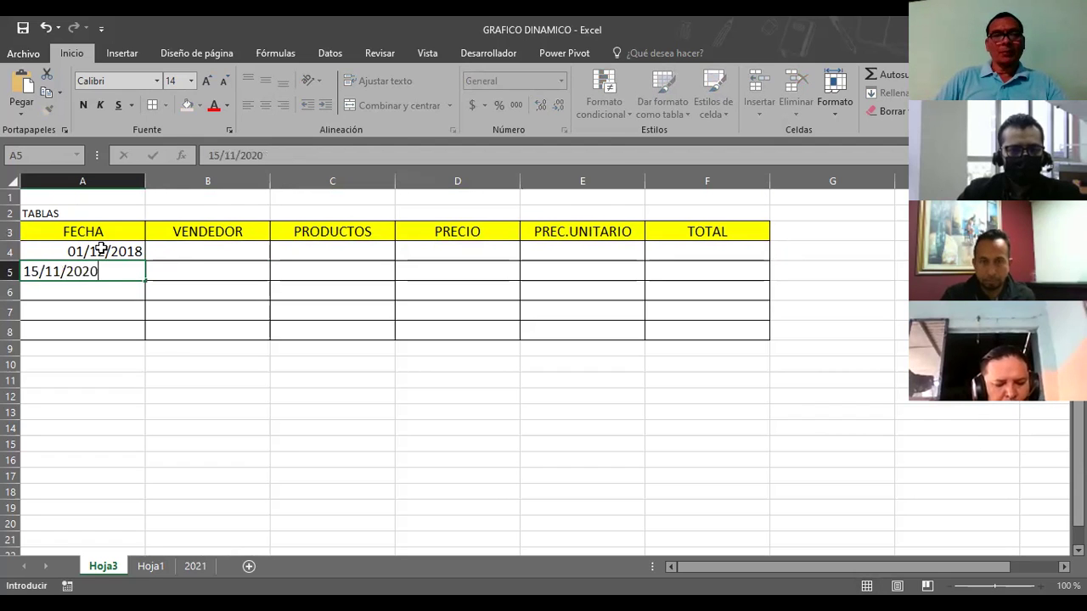
key(Return)
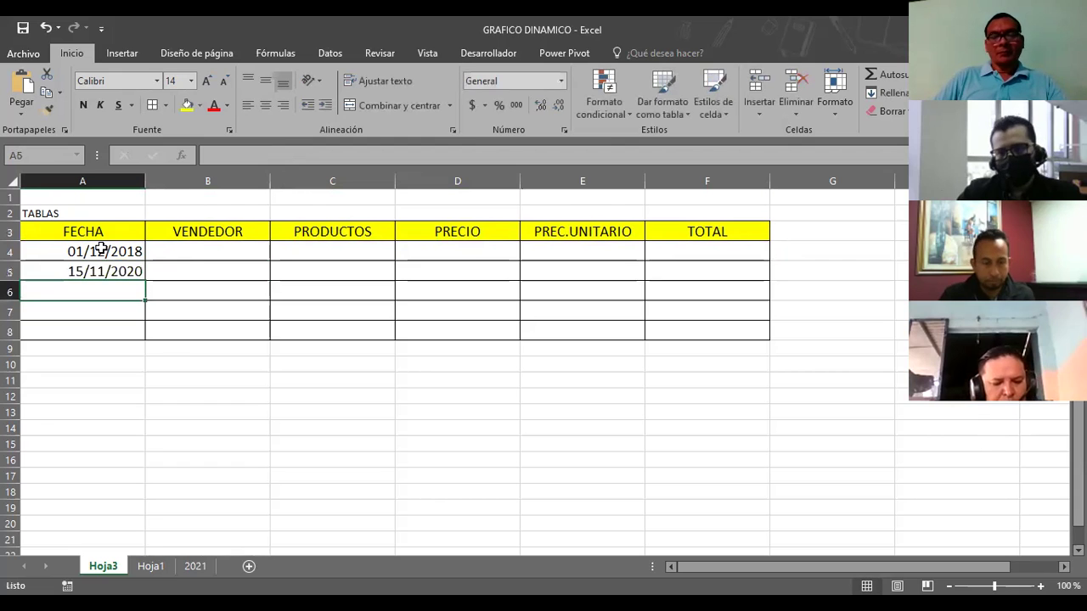
text(04/)
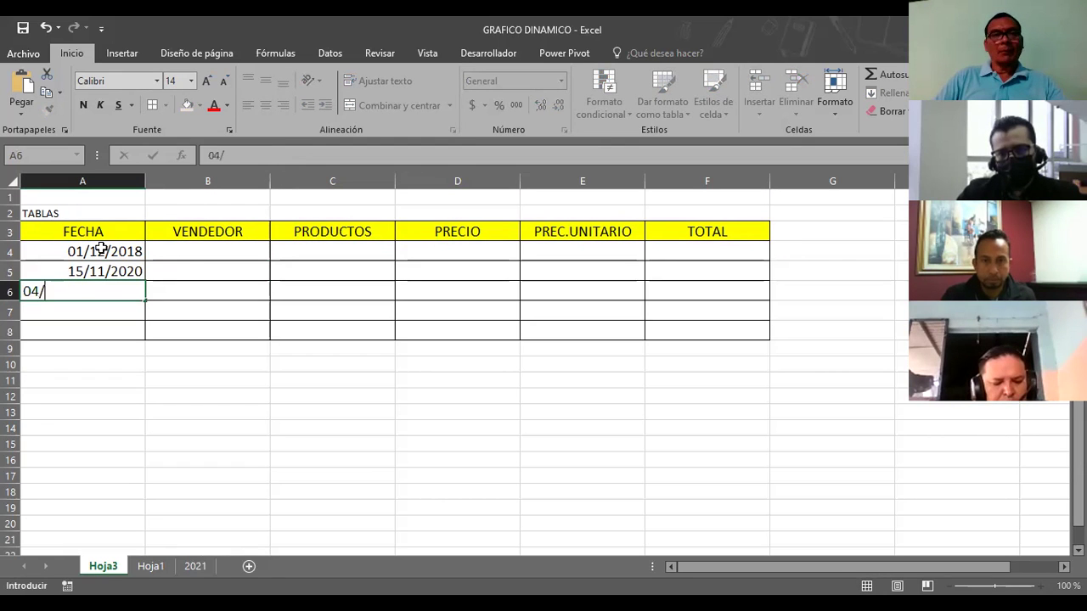
text(2/2022)
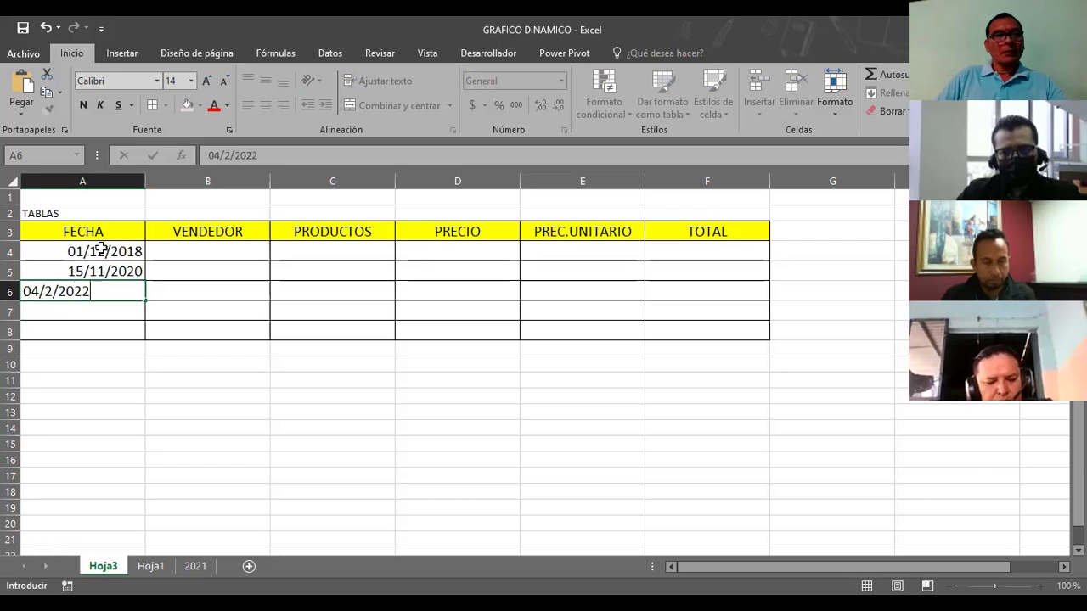
key(Return)
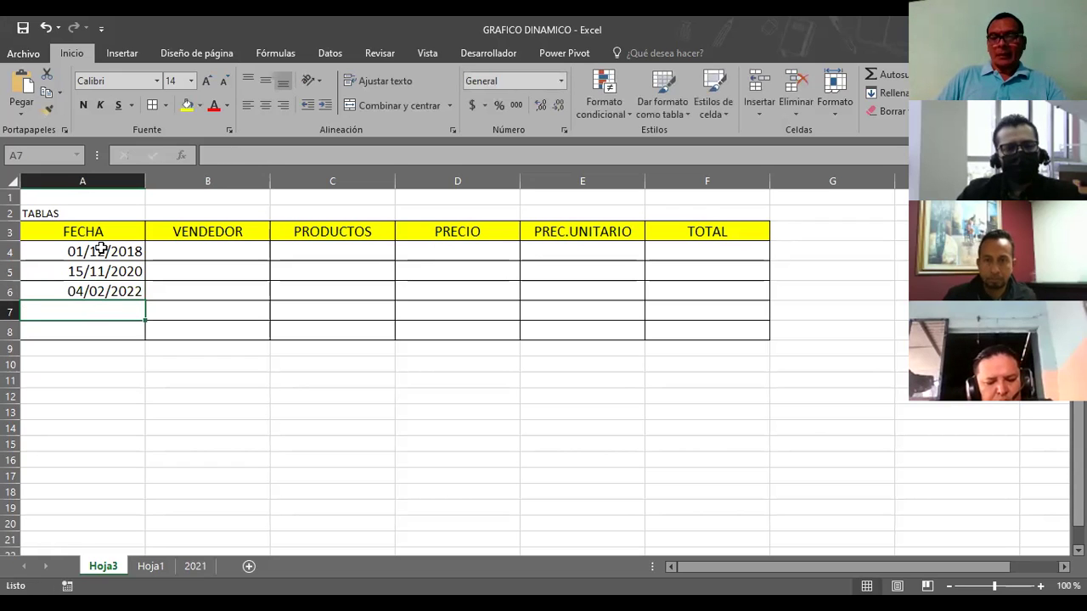
Enter 05/11/2020 in A7, correcting the mistyped entry, and 04/02/2021 in A8
text(15/05/)
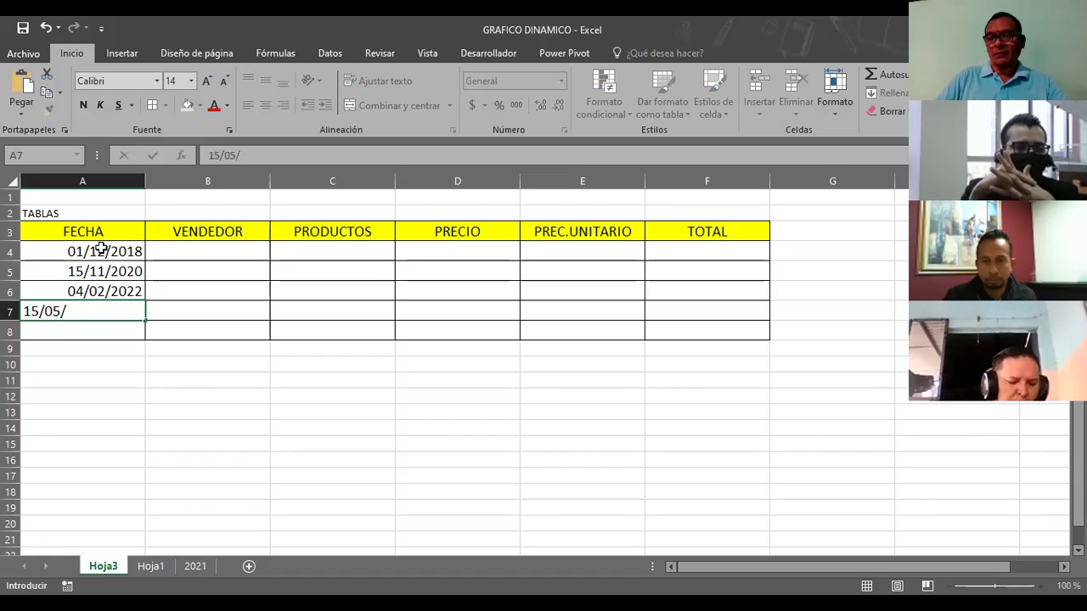
text(11/2010)
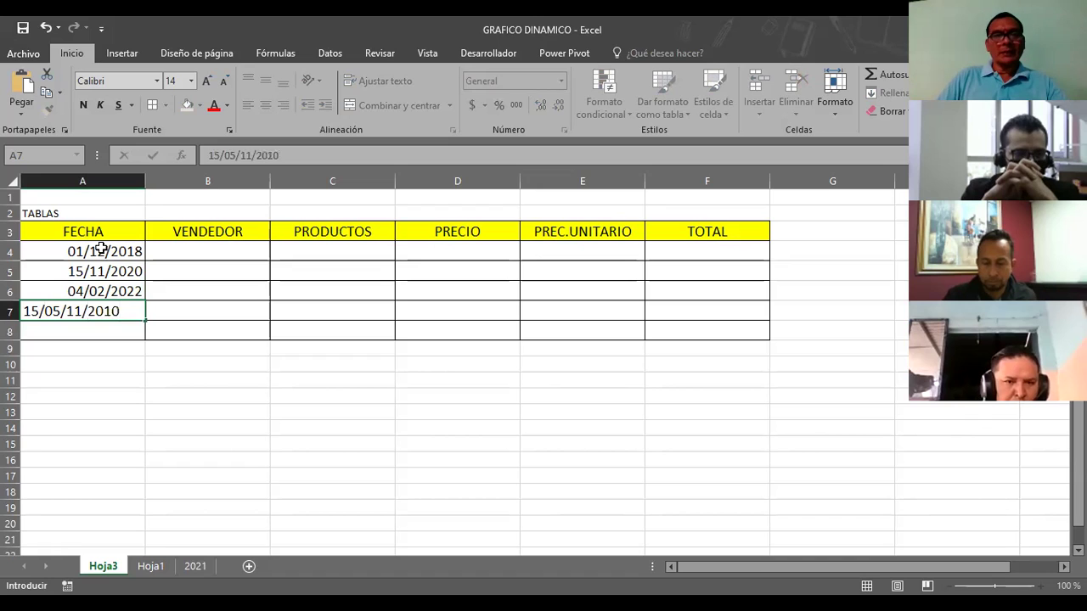
key(Return)
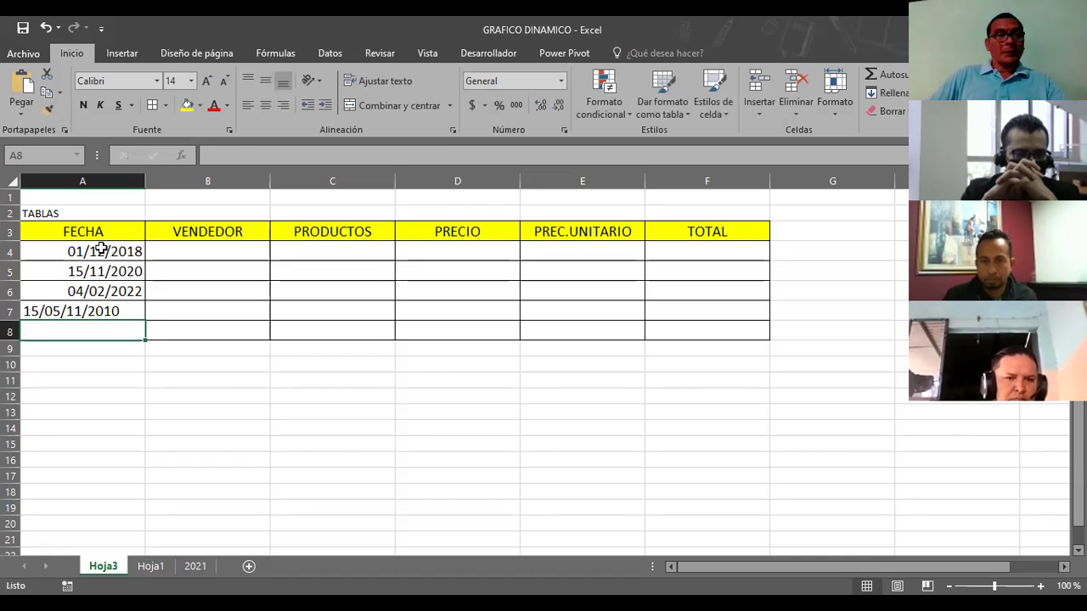
click(44, 308)
double_click(44, 308)
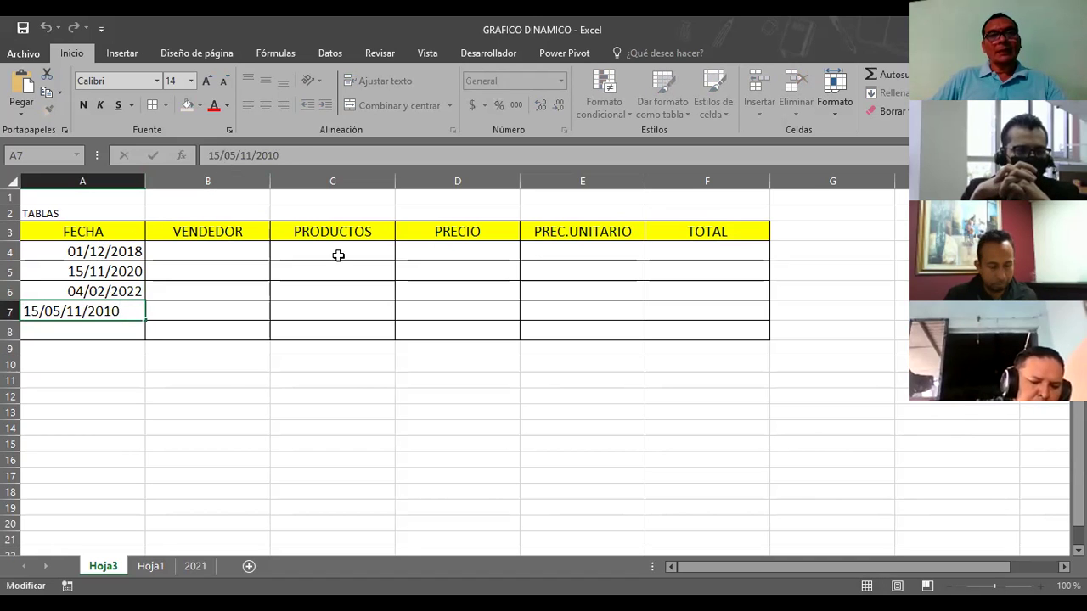
key(BackSpace)
key(BackSpace)
key(BackSpace)
key(Return)
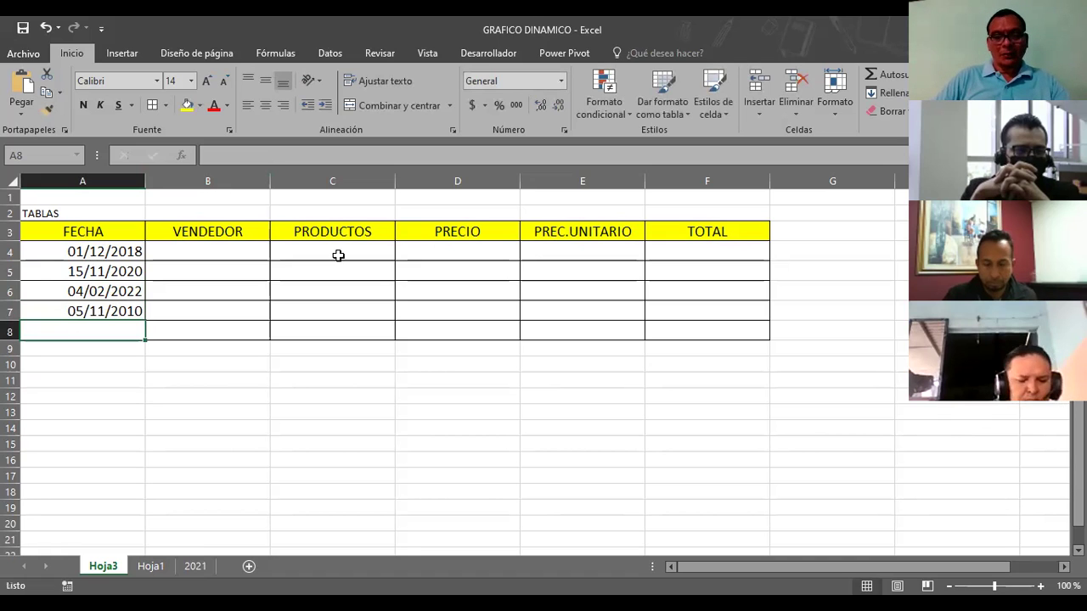
text(4/)
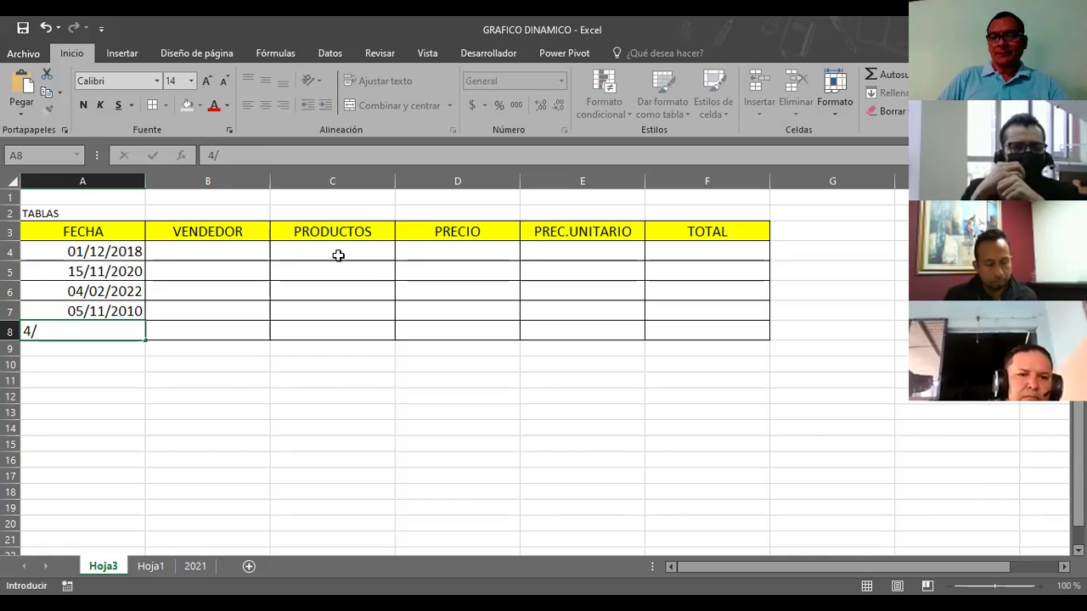
text(02/2021)
key(Return)
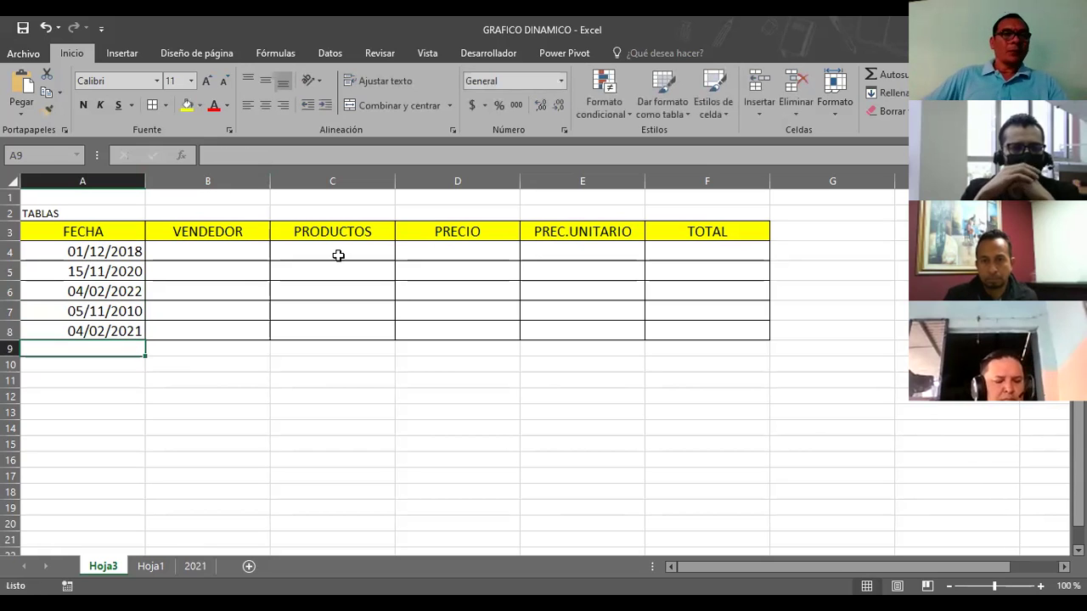
Enter five seller names in B4:B8, one beside each date
click(217, 259)
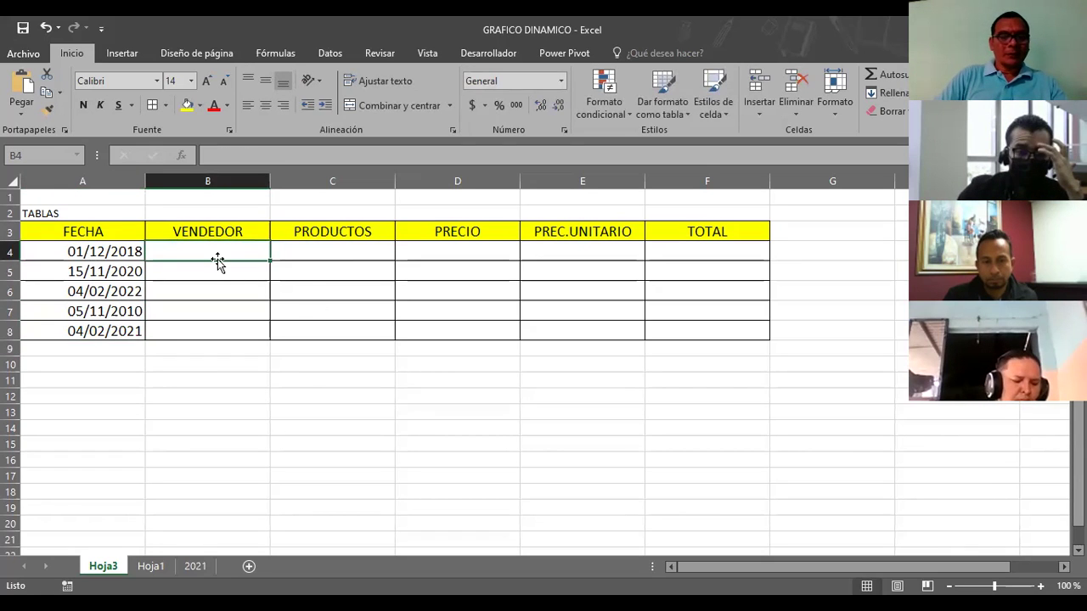
text(MAURI)
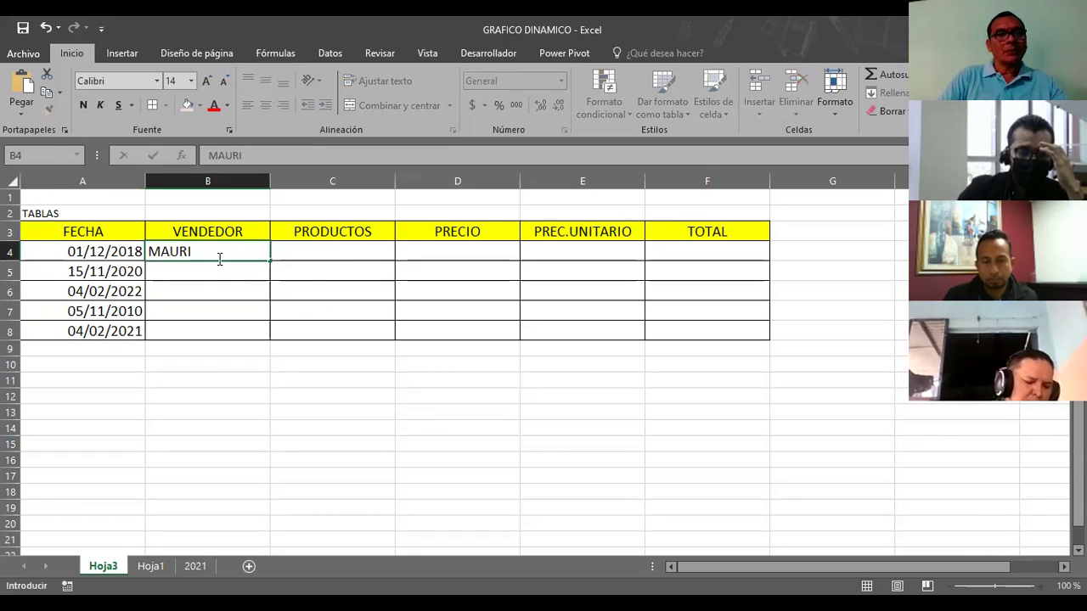
text(CIO)
key(Return)
text(DANIEL)
key(Return)
text(KA)
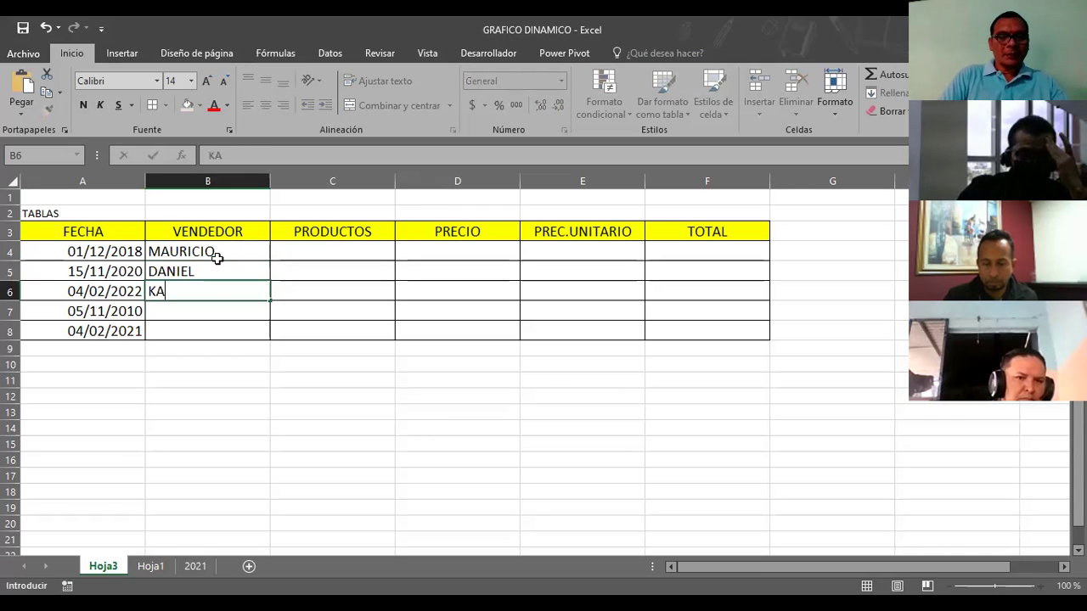
text(REN)
key(Return)
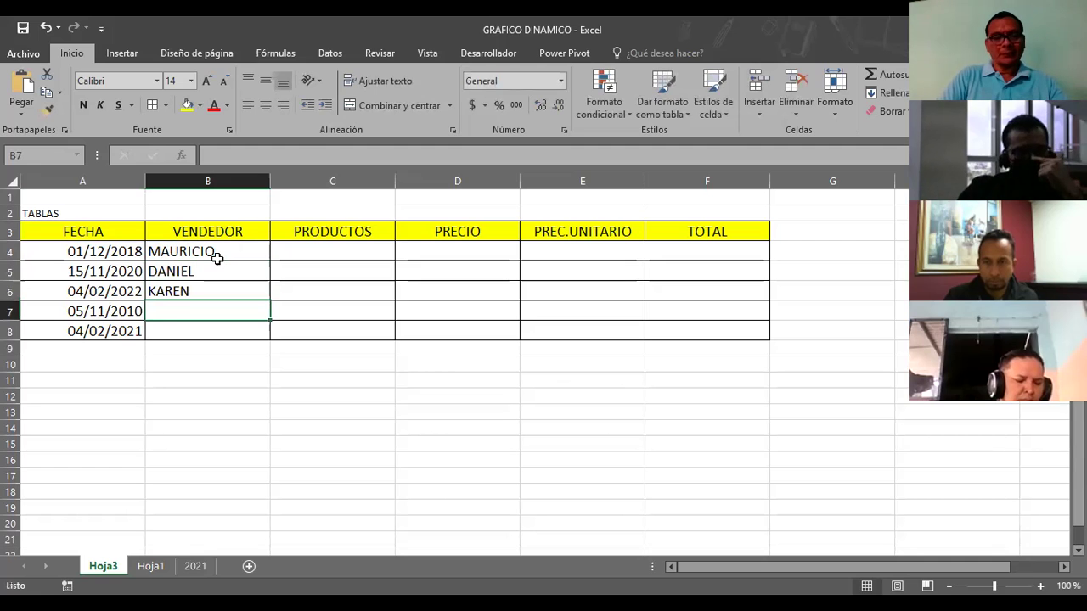
text(CARLOS)
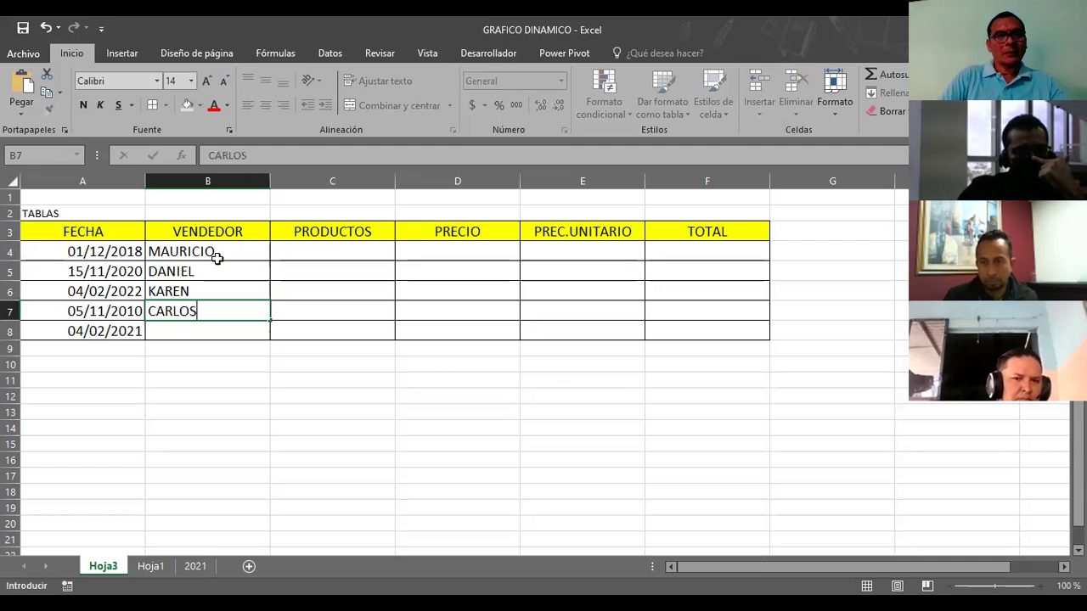
key(Return)
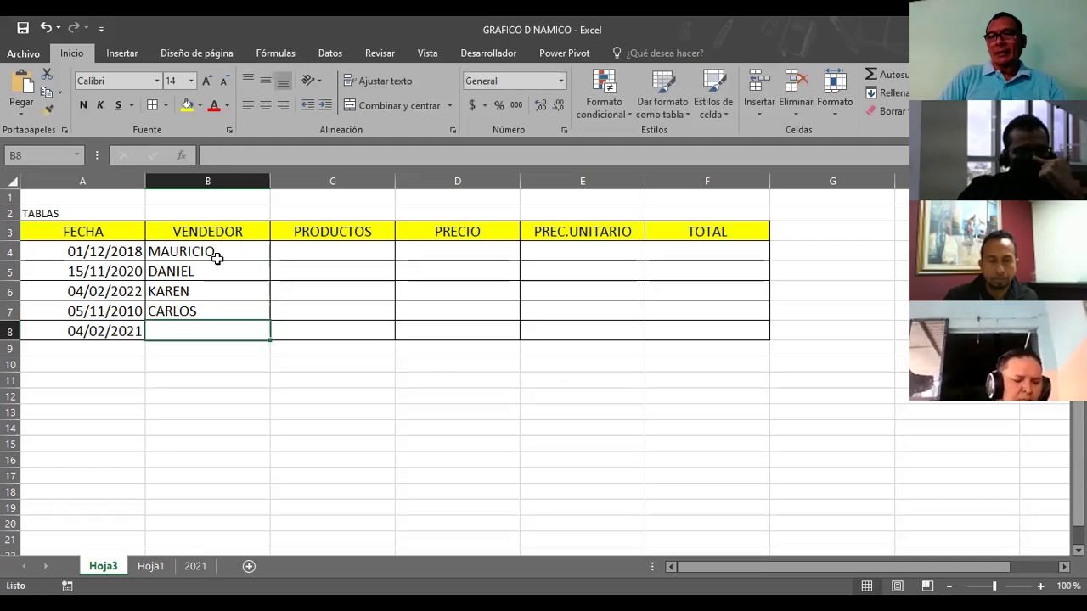
text(WANS)
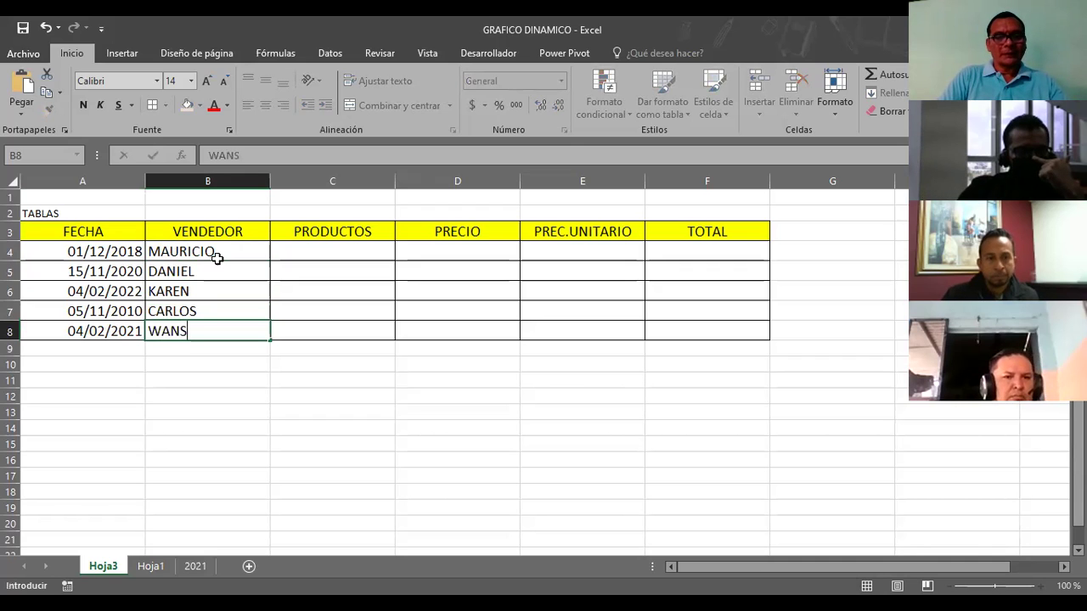
key(BackSpace)
text(DA)
key(Return)
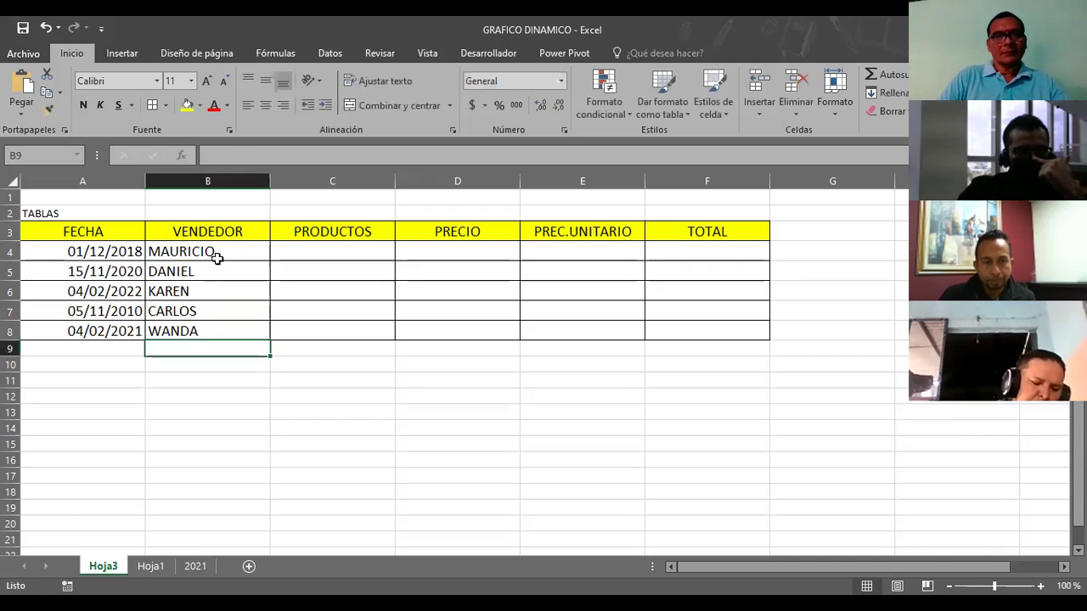
click(294, 250)
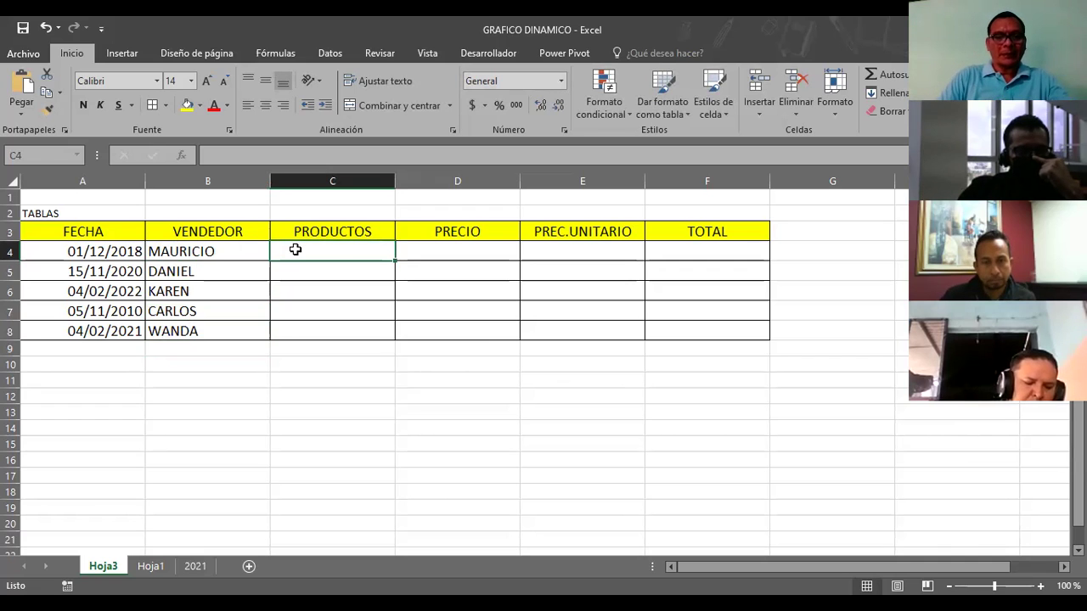
List MEMORIAS, PANTALLAS, PROCESADORES, CASE and TECLADO in C4:C8
text(MEMORIA)
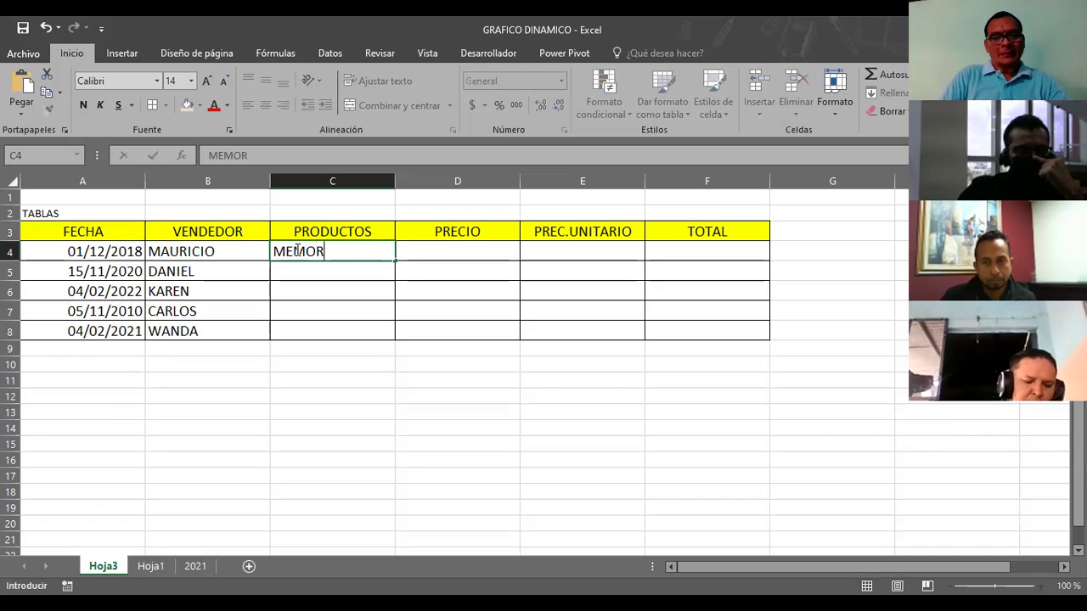
text(S)
key(Return)
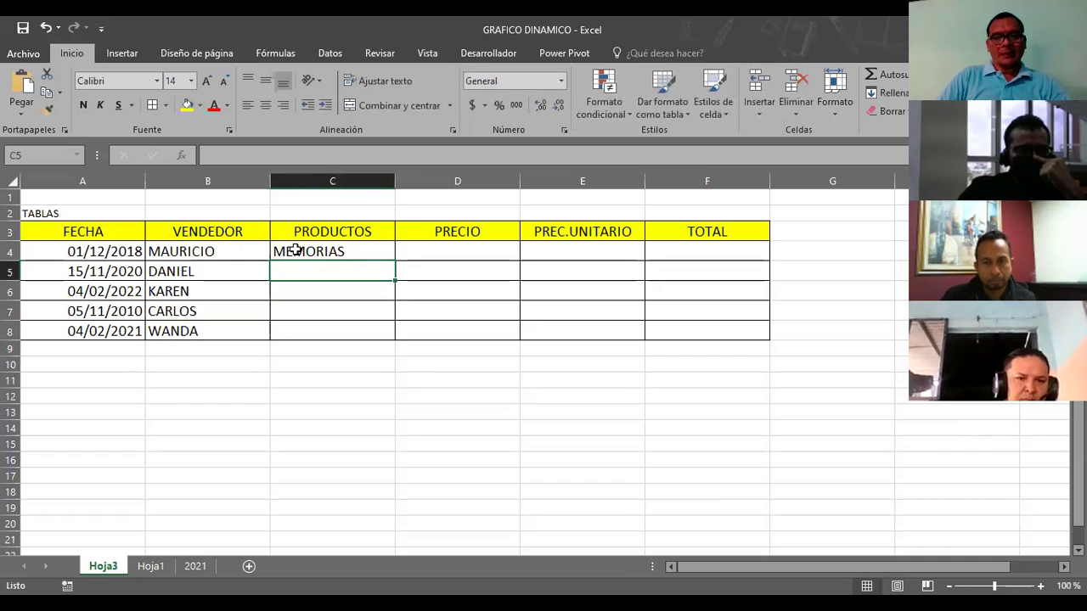
text(PANTALLAS)
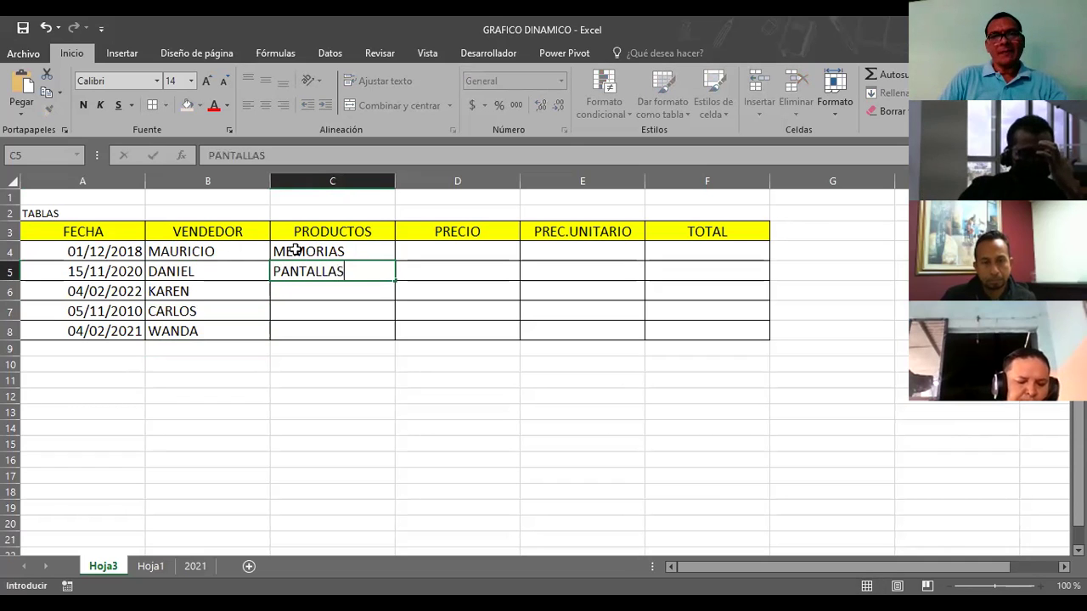
key(Return)
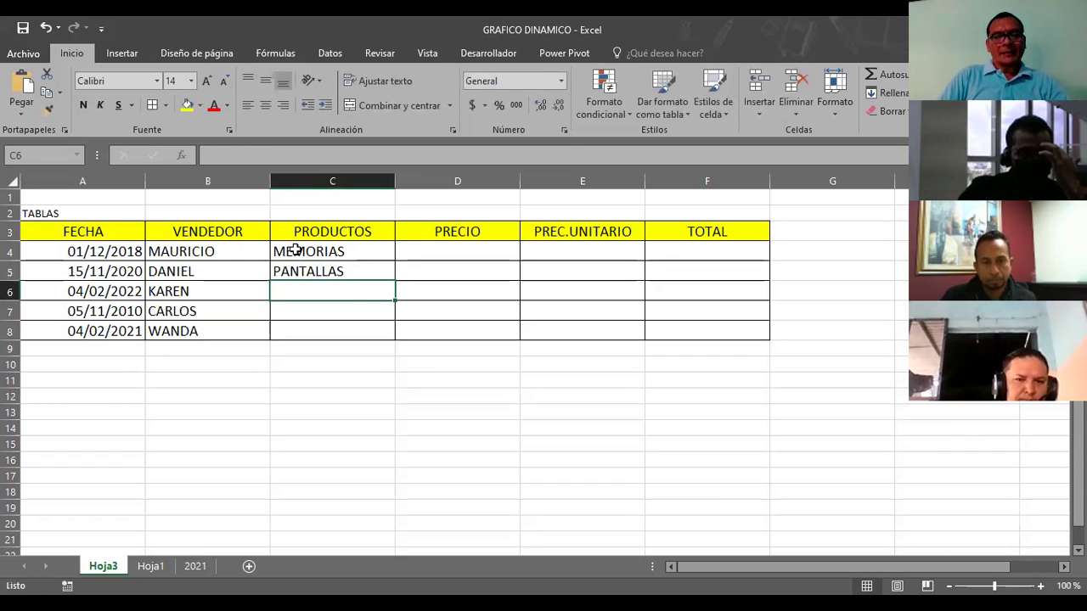
text(PROCESADORES)
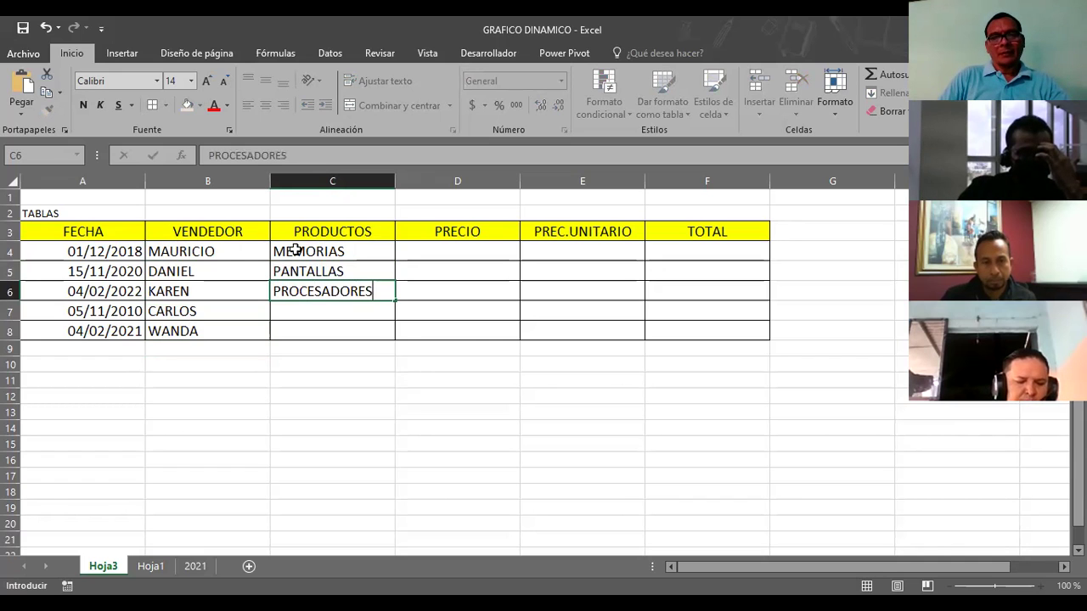
key(Return)
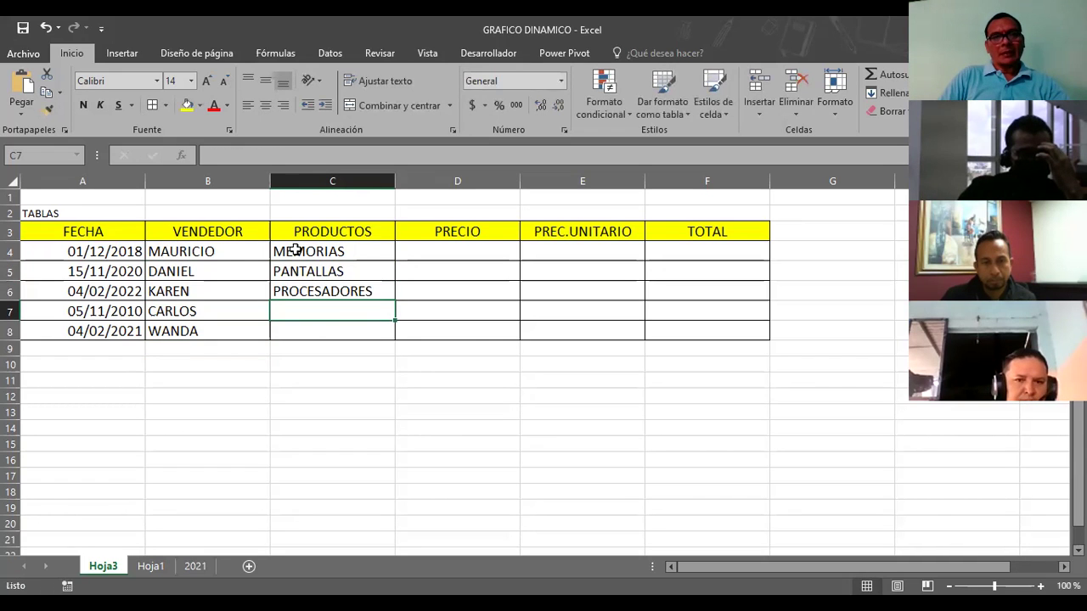
text(CASE)
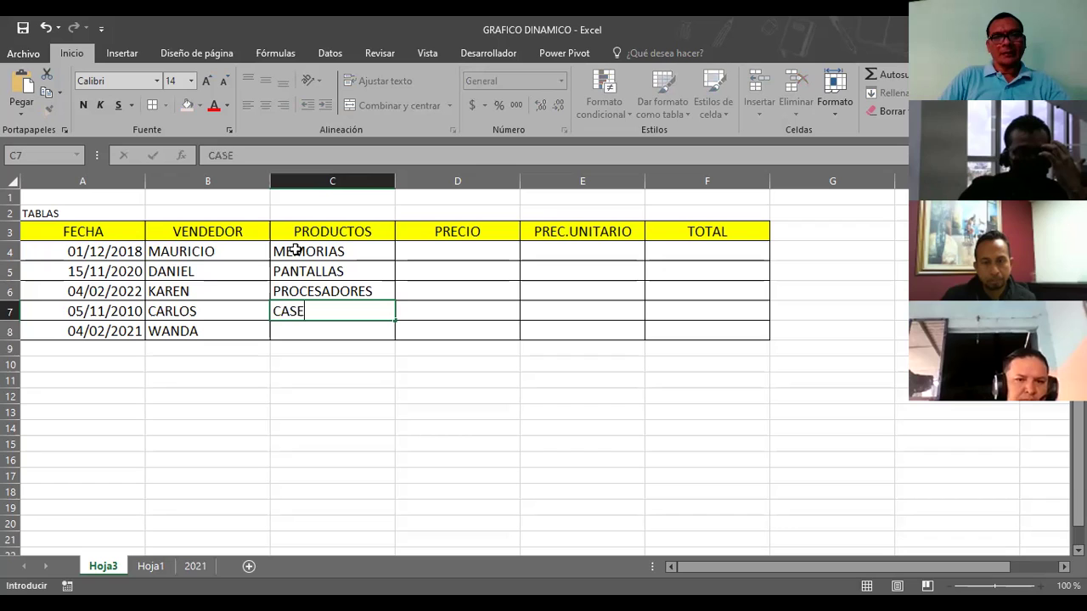
key(Return)
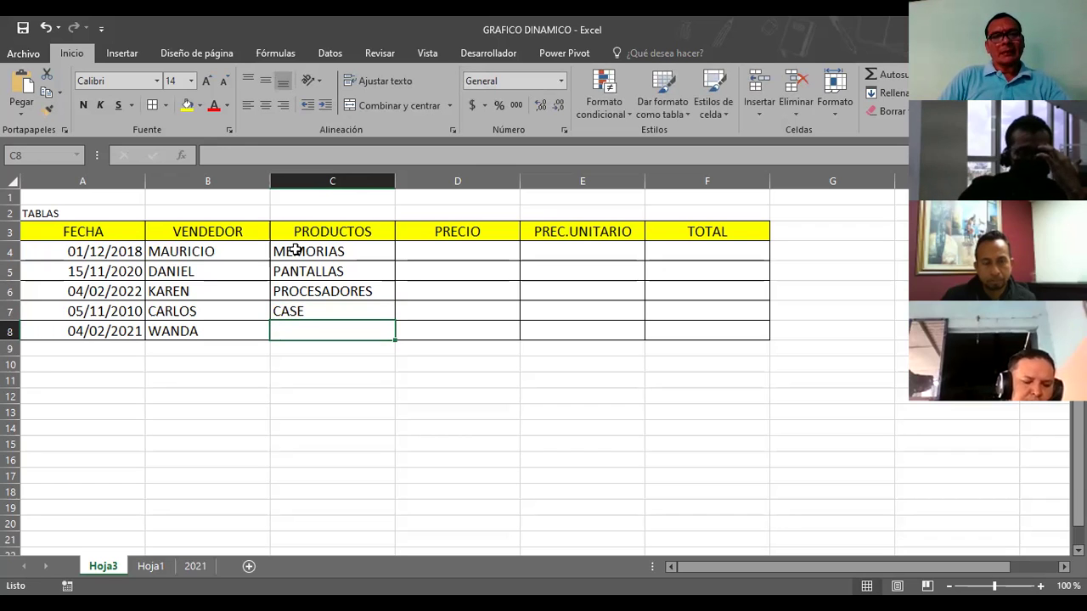
text(TECLADO)
key(Return)
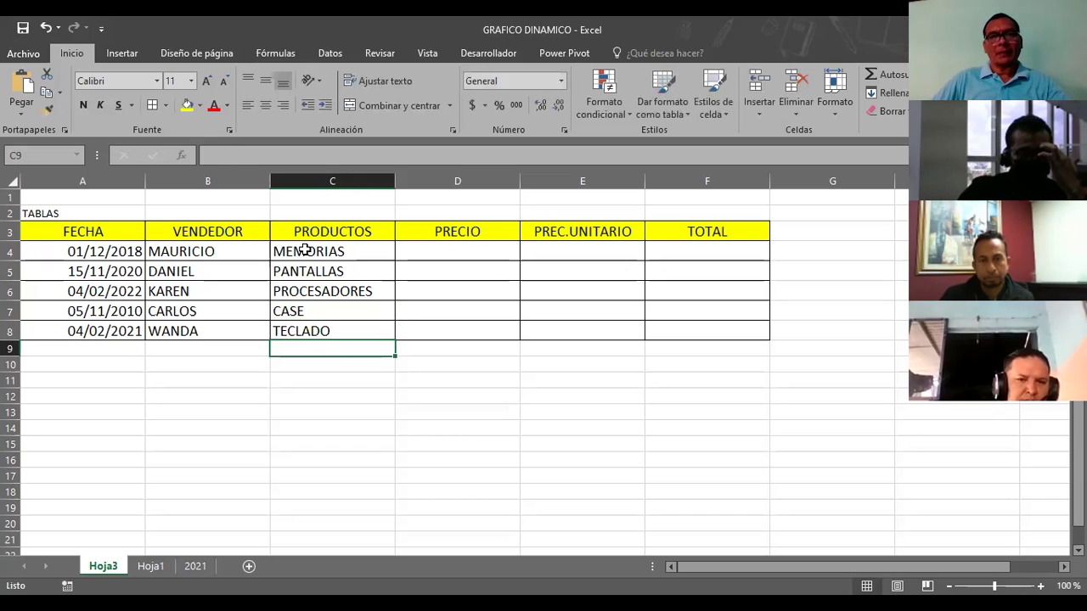
click(455, 250)
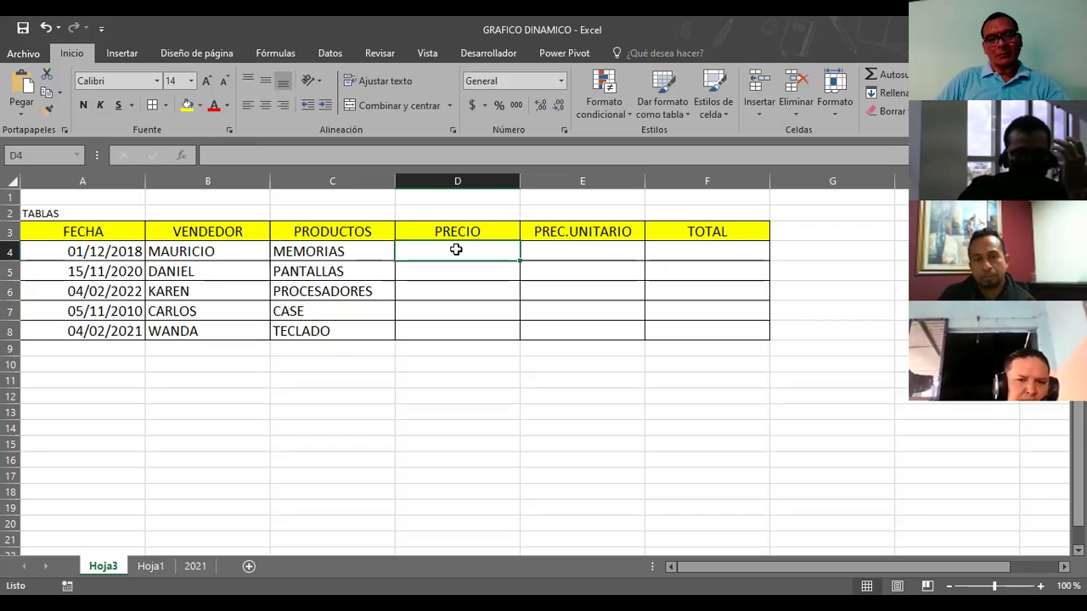
Enter the prices 65, 456, I7, 70 and 45 in D4:D8
text(65)
key(Return)
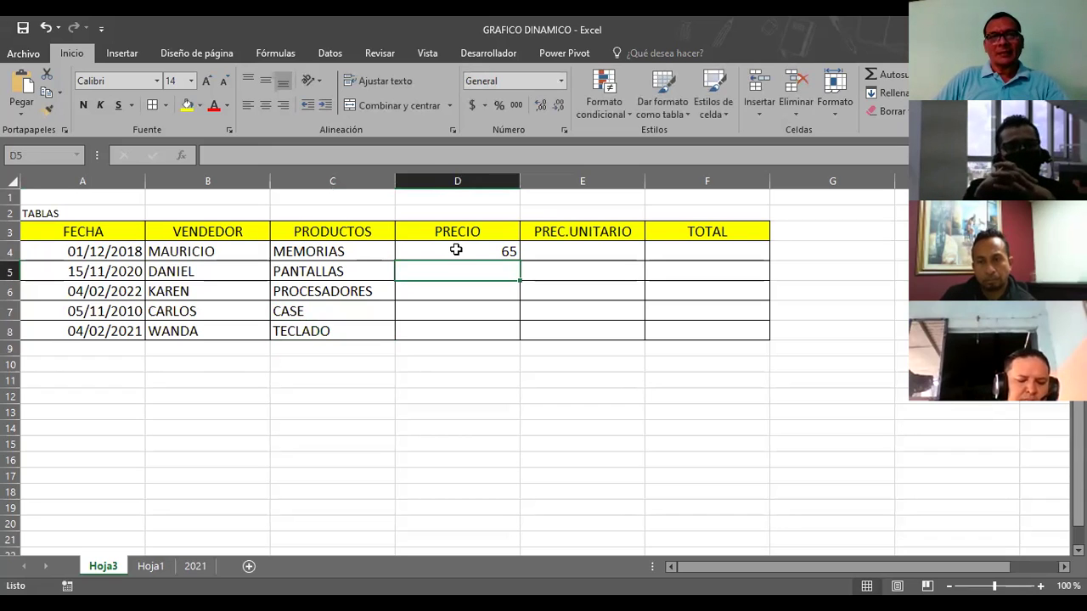
text(456)
key(Return)
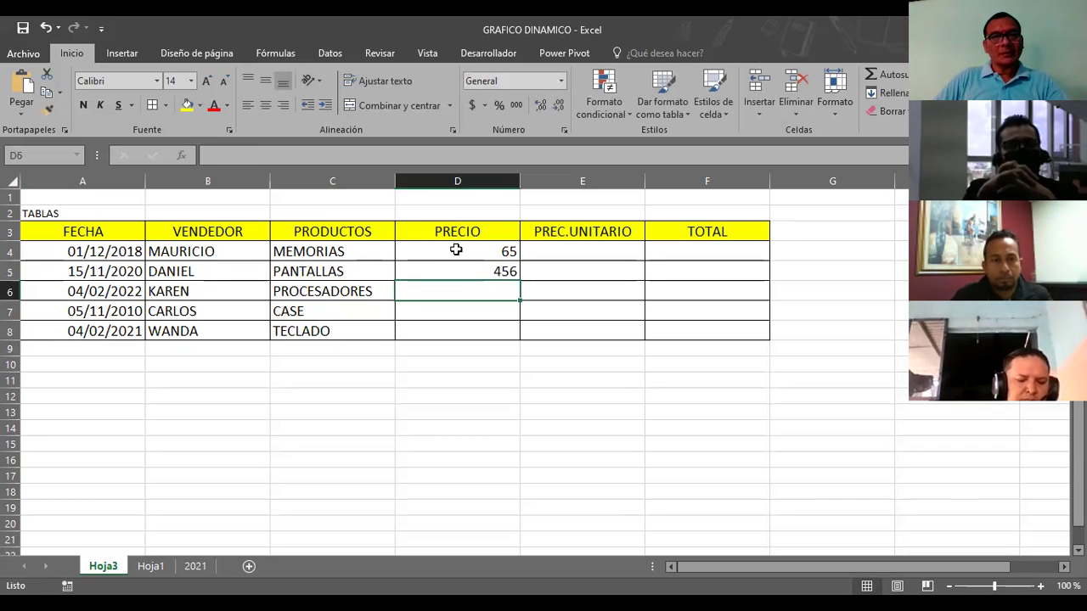
text(17)
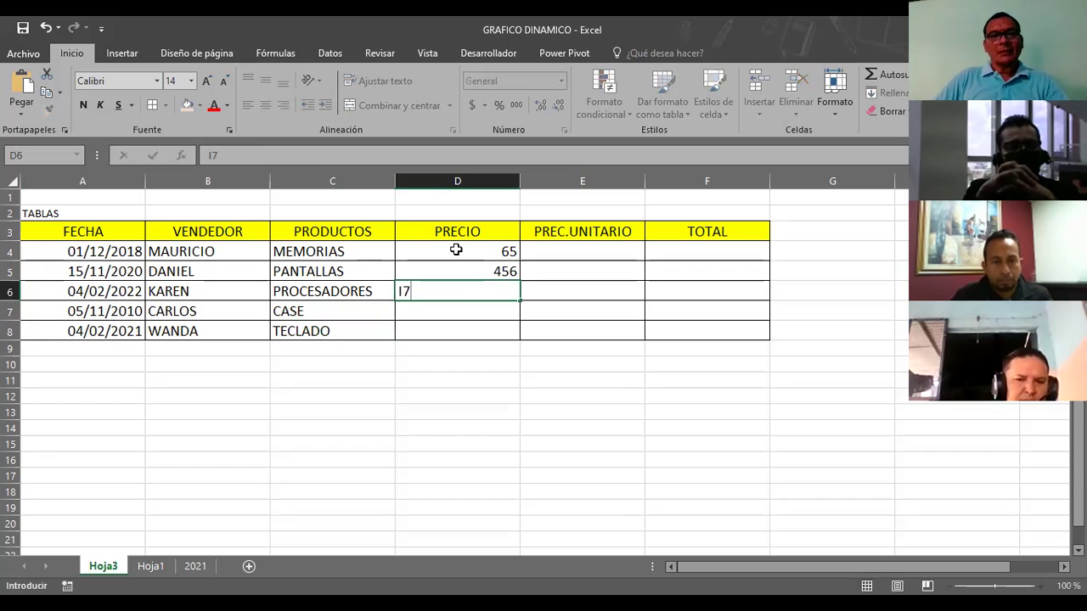
key(Return)
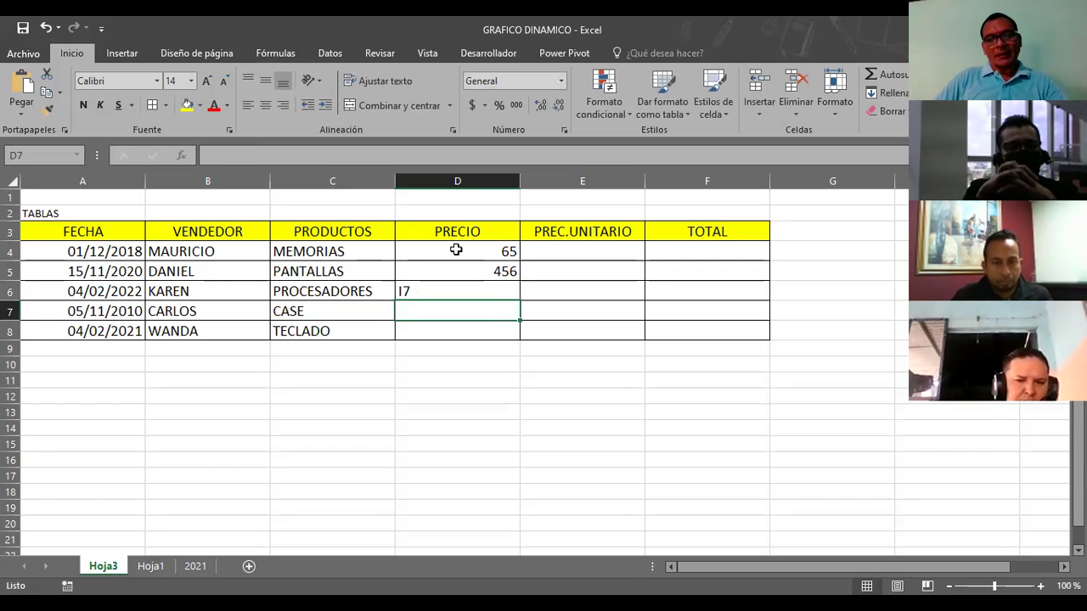
text(70)
key(Return)
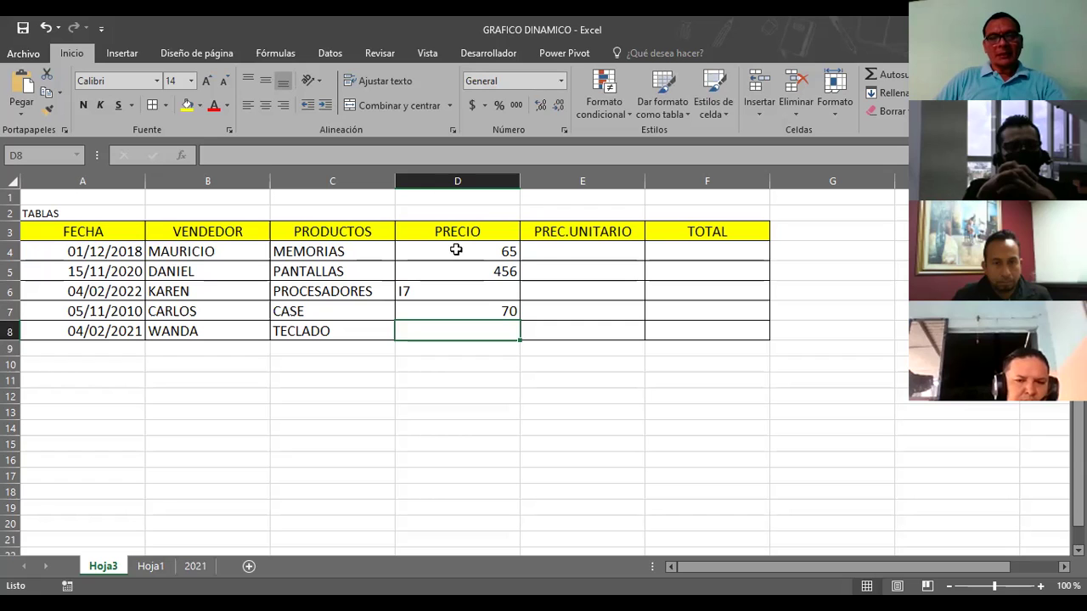
text(45)
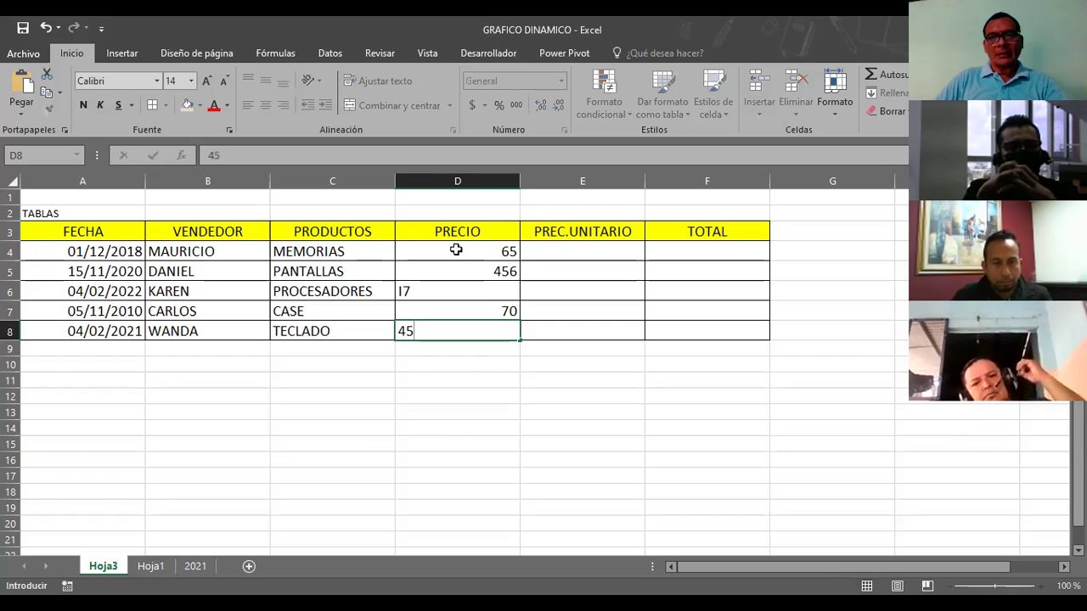
key(Up)
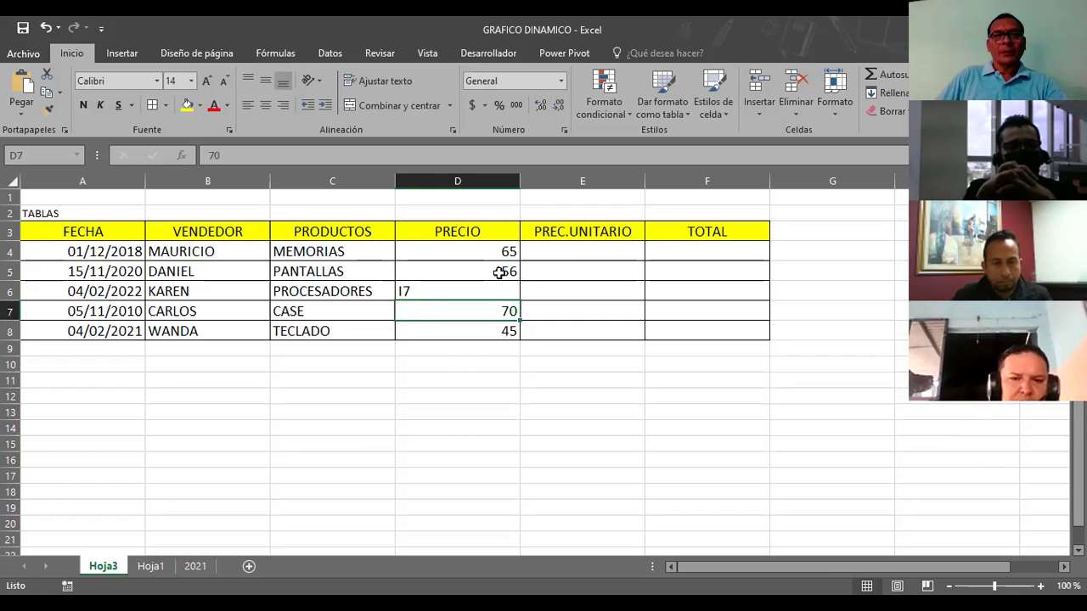
Left-align the price entries 65, 456, I7, 70 and 45 in D4:D8
click(504, 291)
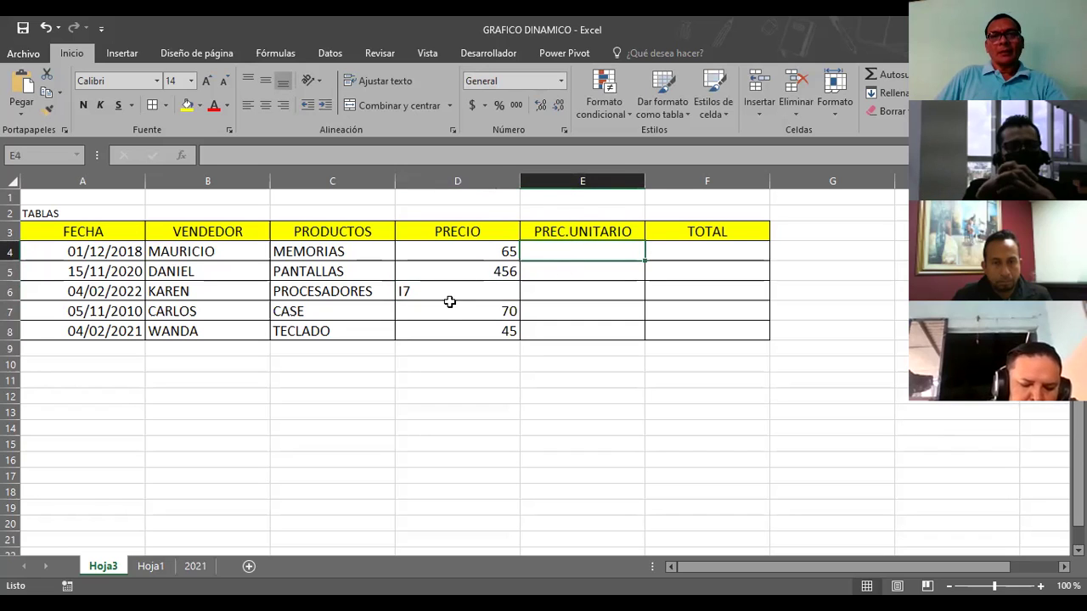
click(247, 106)
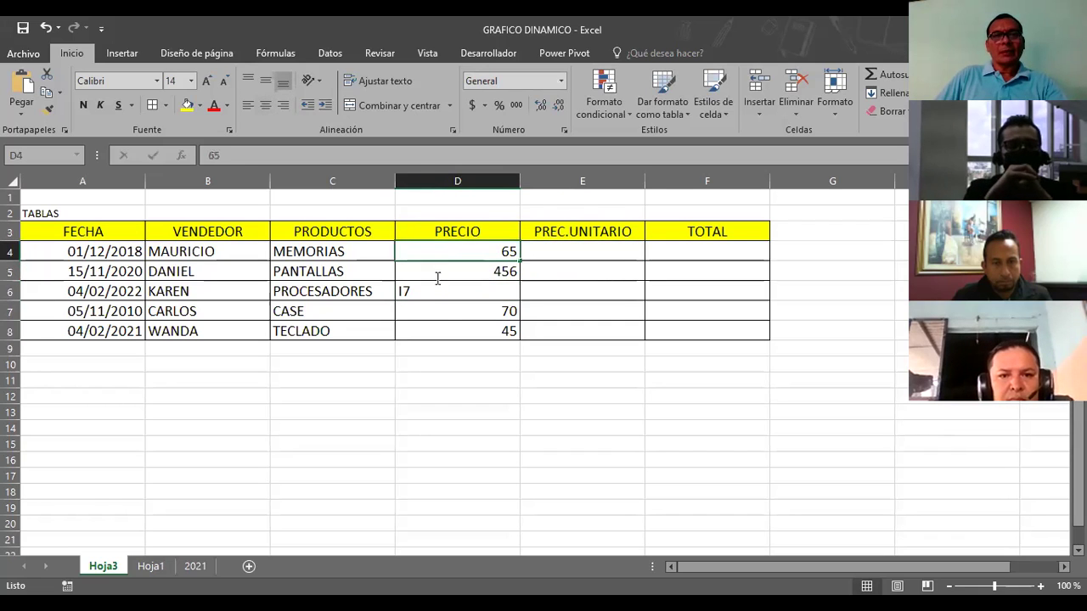
click(439, 331)
drag(435, 259, 444, 331)
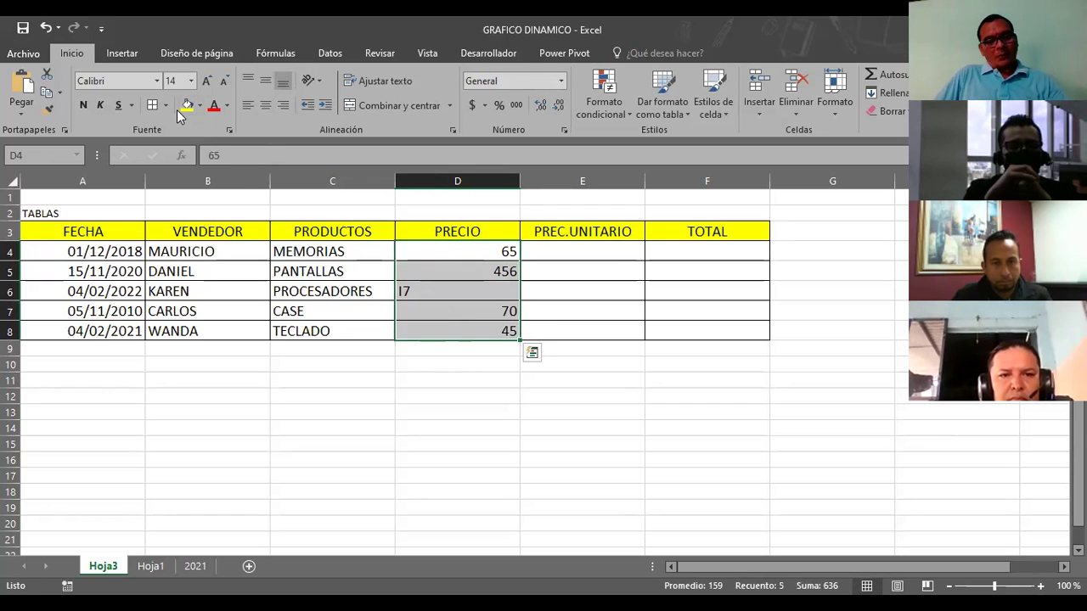
key(ctrl+c)
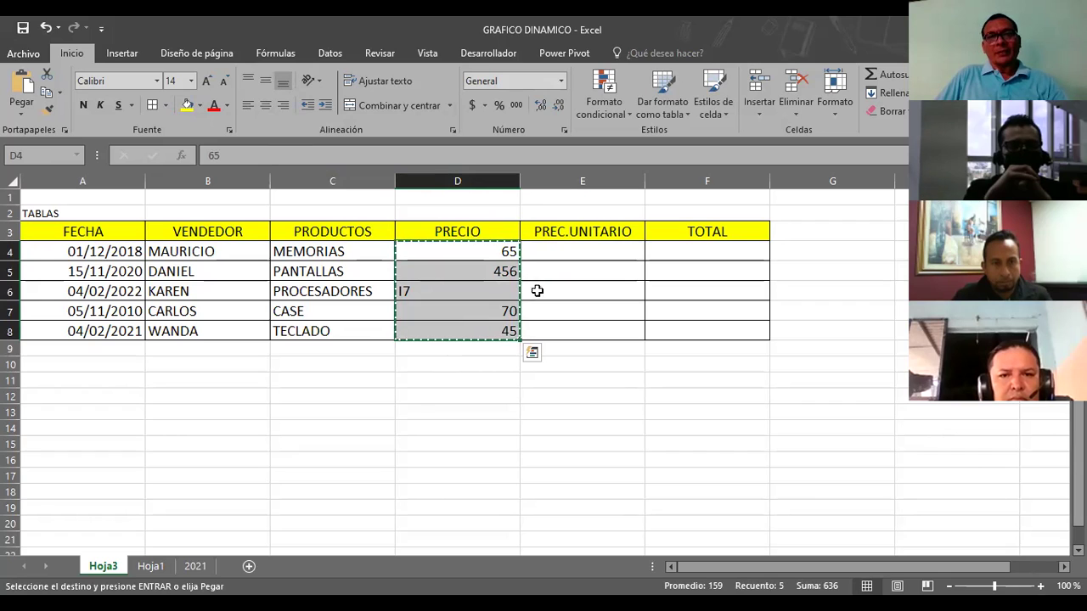
click(248, 105)
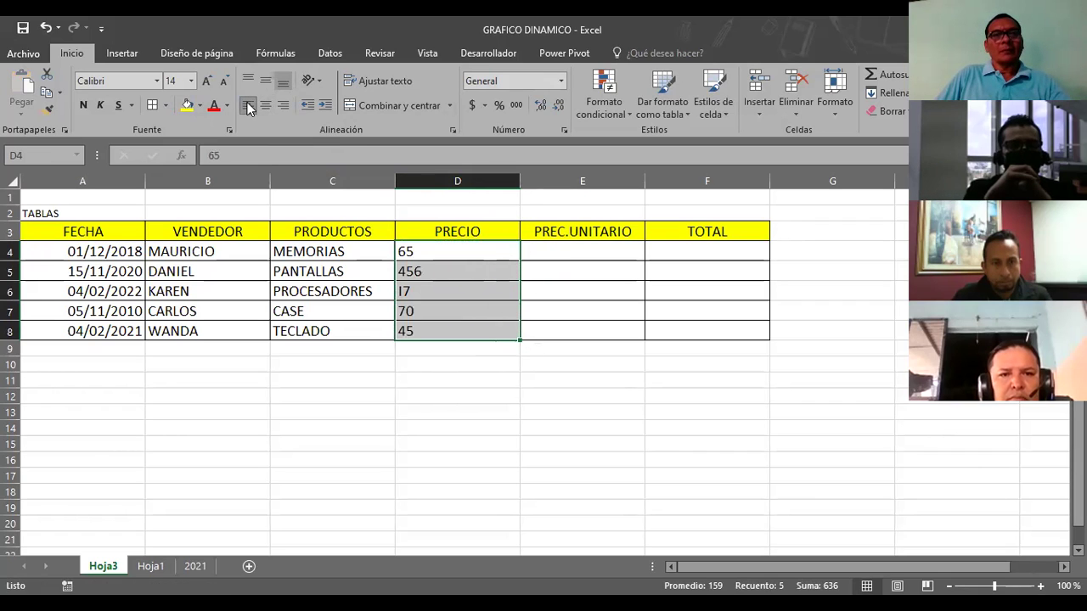
click(566, 254)
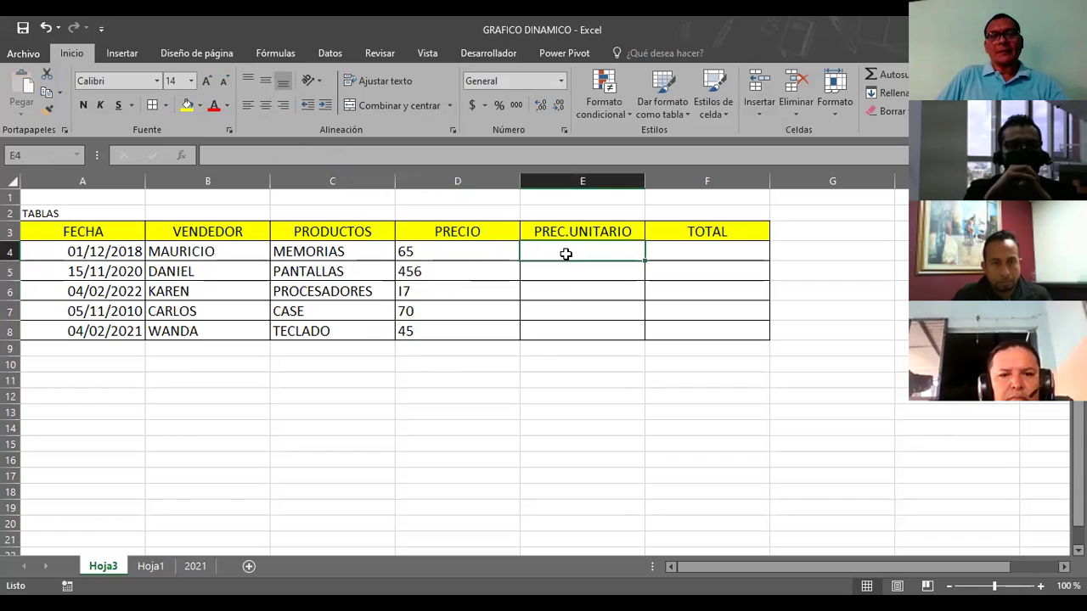
click(446, 252)
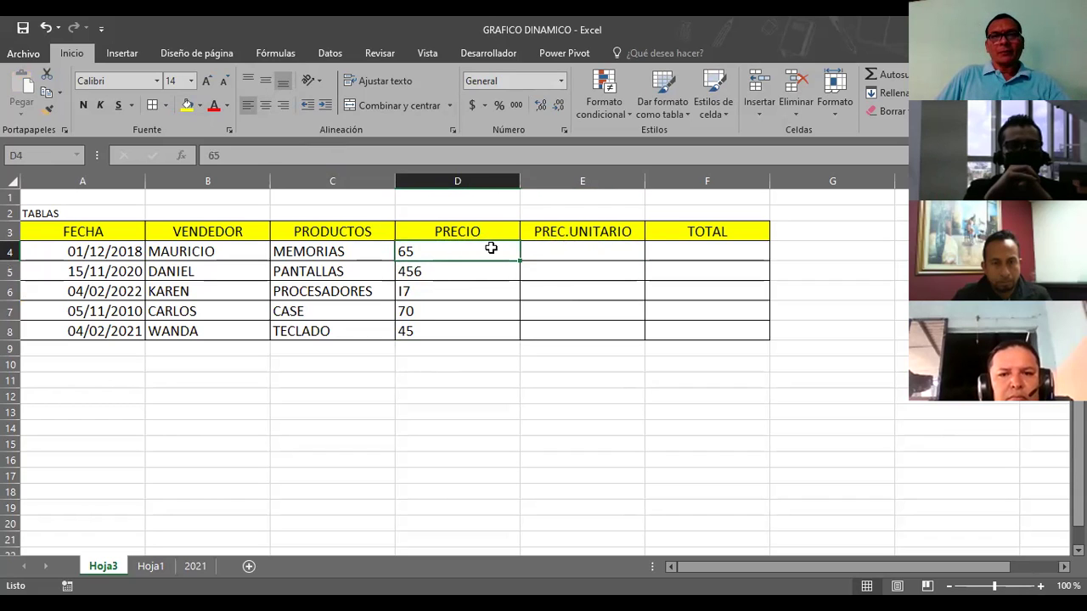
Rename header E3 to CANTIDAD and enter quantities 4, 12, 5, 9 and 8 in E4:E8
click(565, 236)
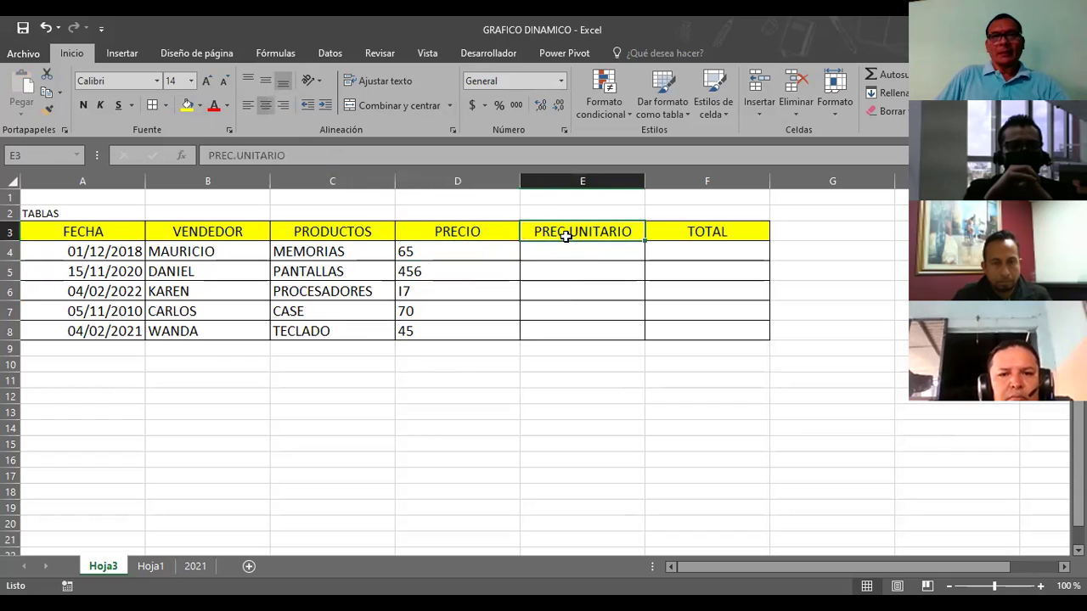
text(CANTIDAD)
key(Tab)
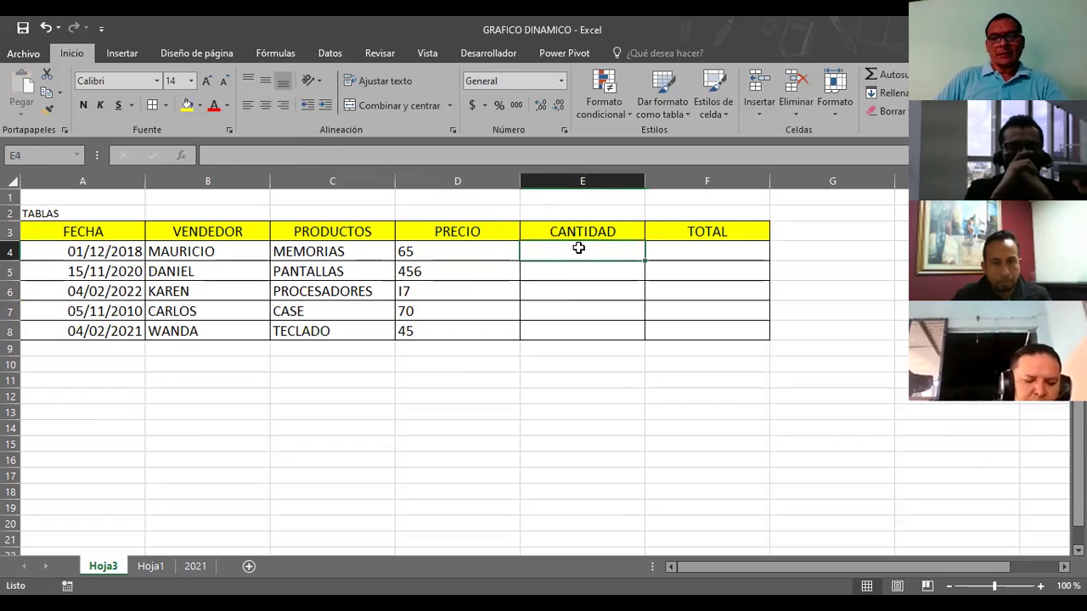
text(4)
key(Return)
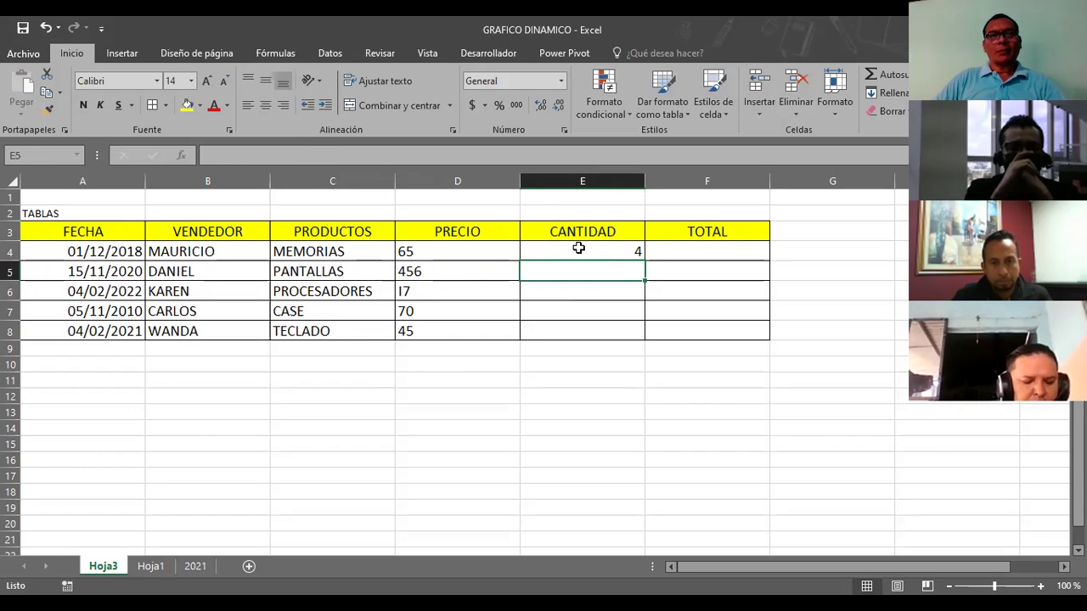
text(12)
key(Return)
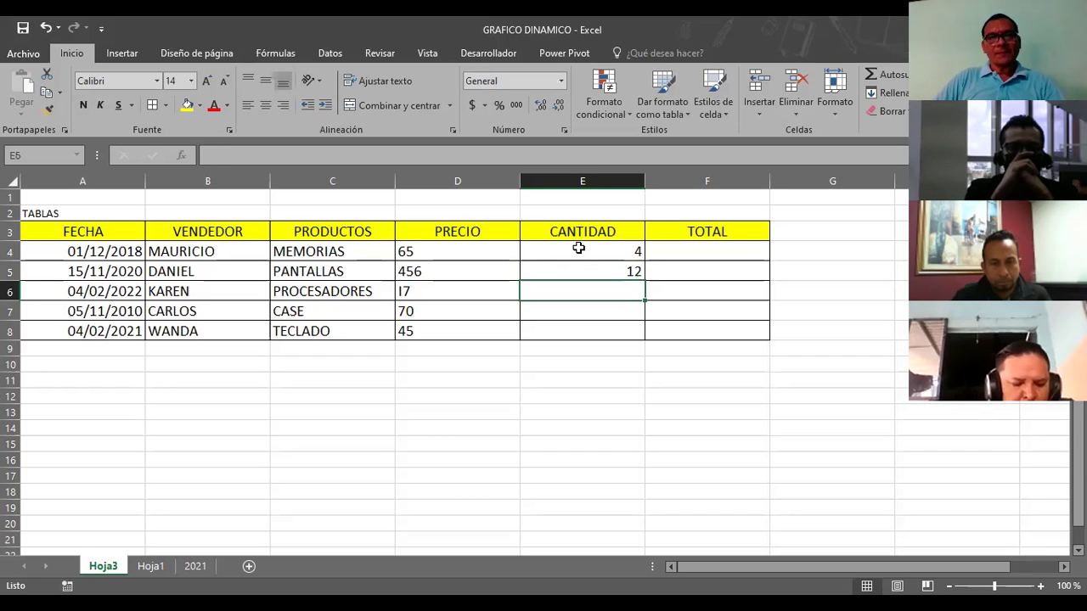
text(5)
key(Return)
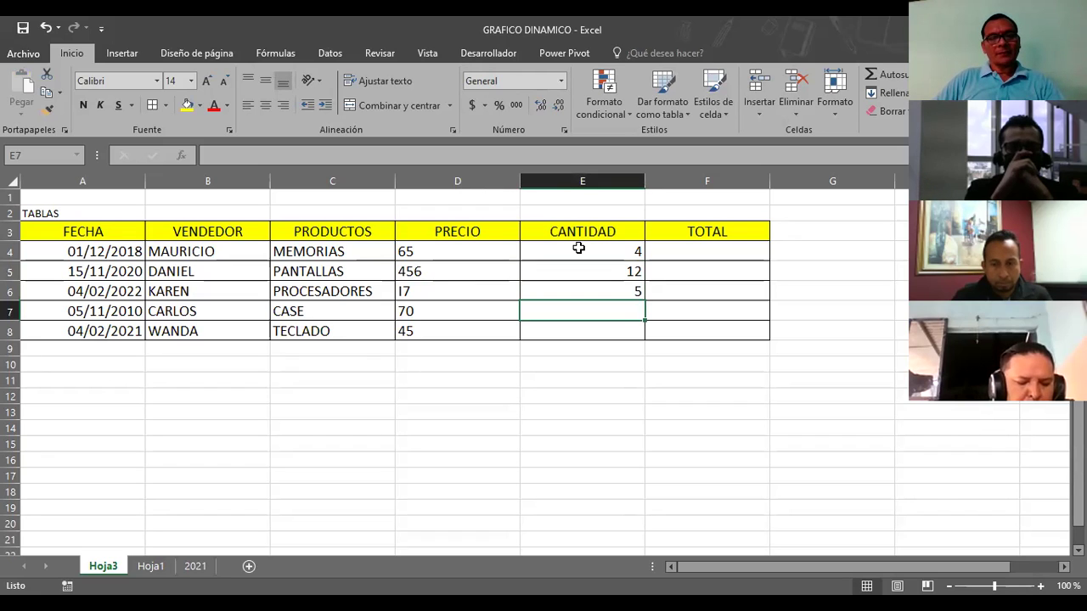
text(9)
key(Return)
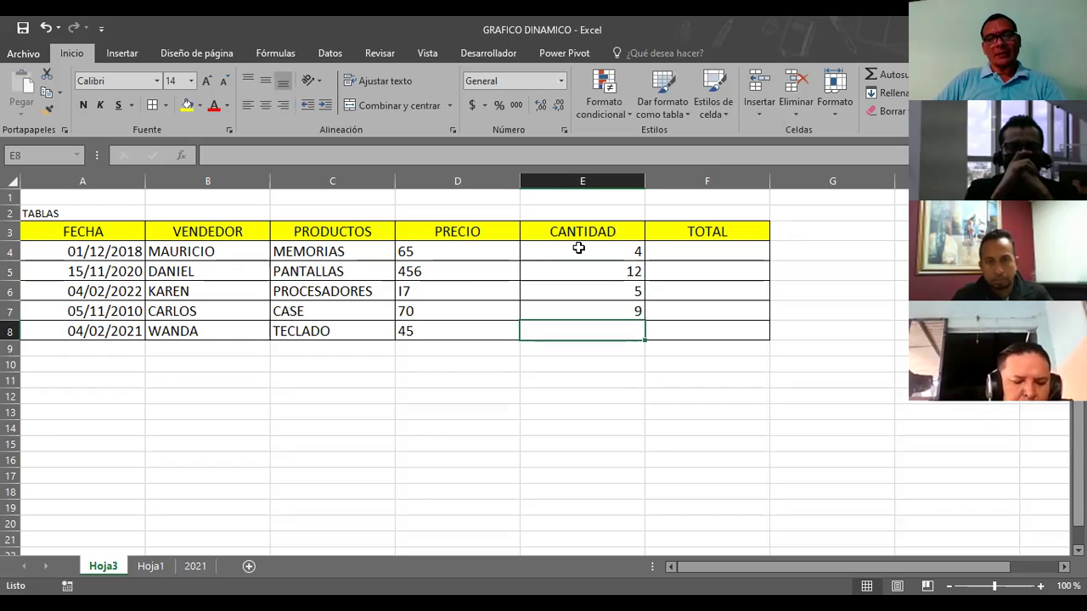
text(8)
key(Tab)
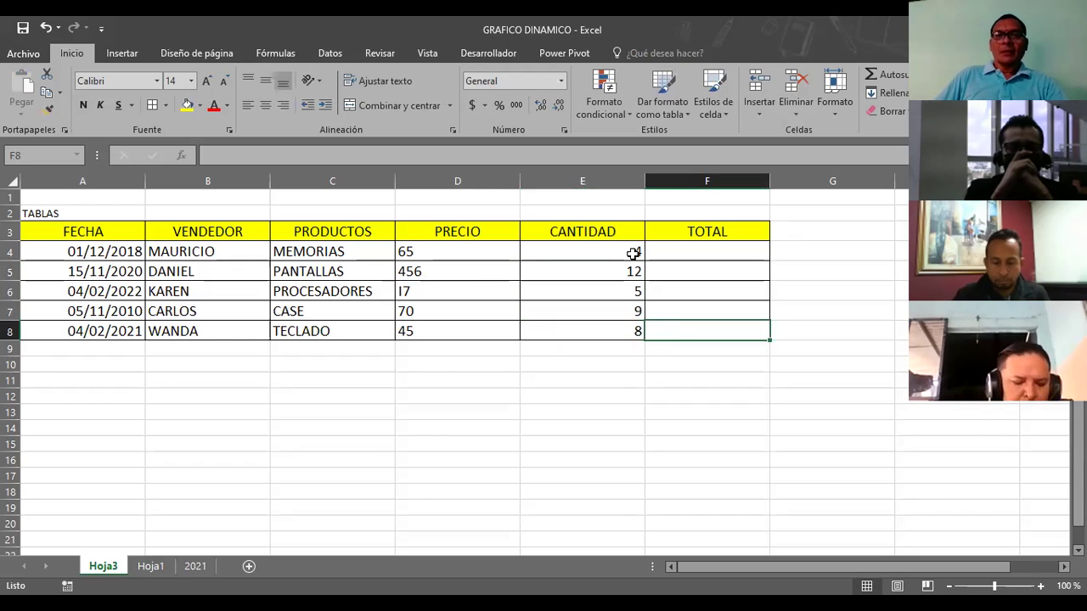
Enter =D4*E4 in F4 and fill it down to F8
click(675, 246)
text(=D)
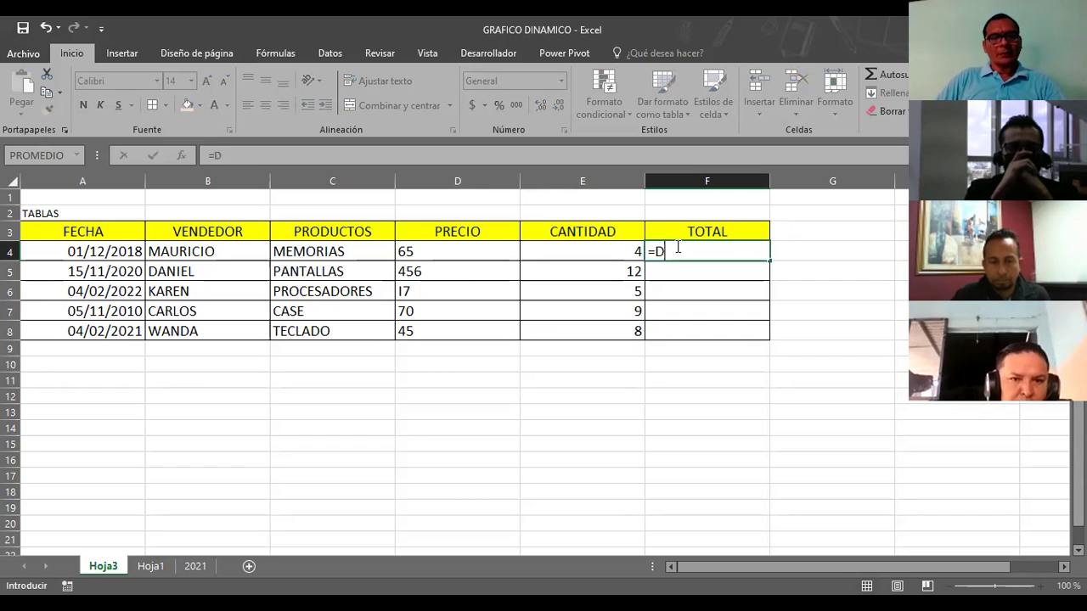
text(4*)
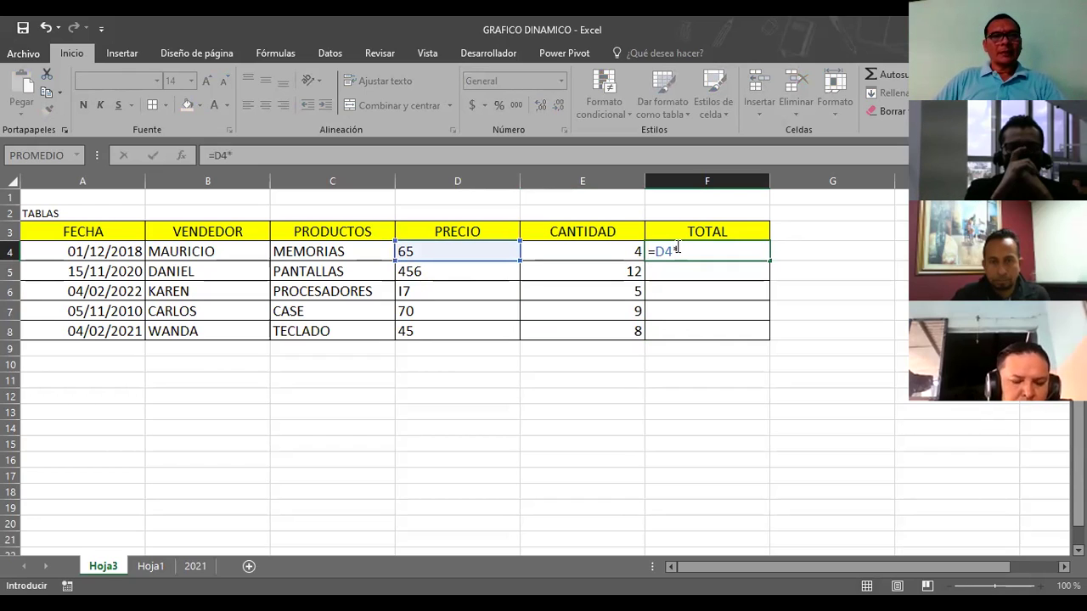
text(4)
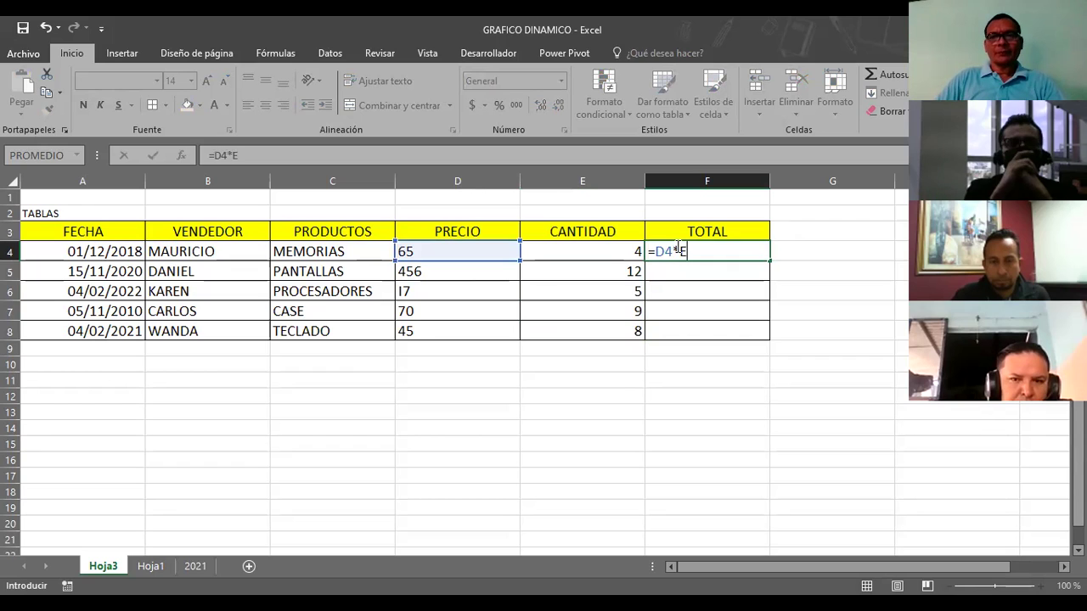
key(Return)
click(675, 246)
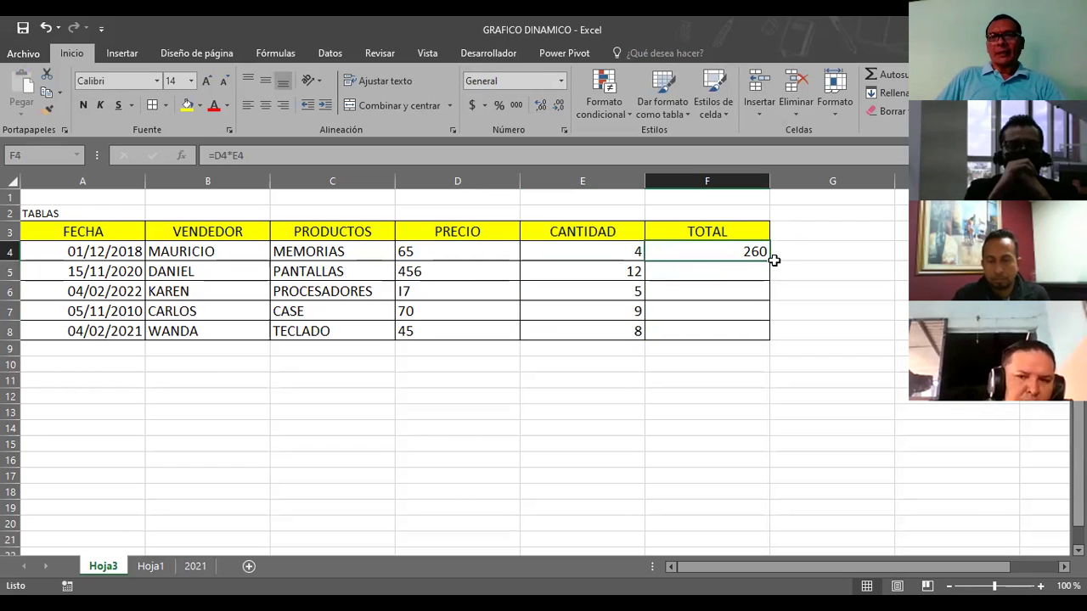
drag(771, 259, 772, 340)
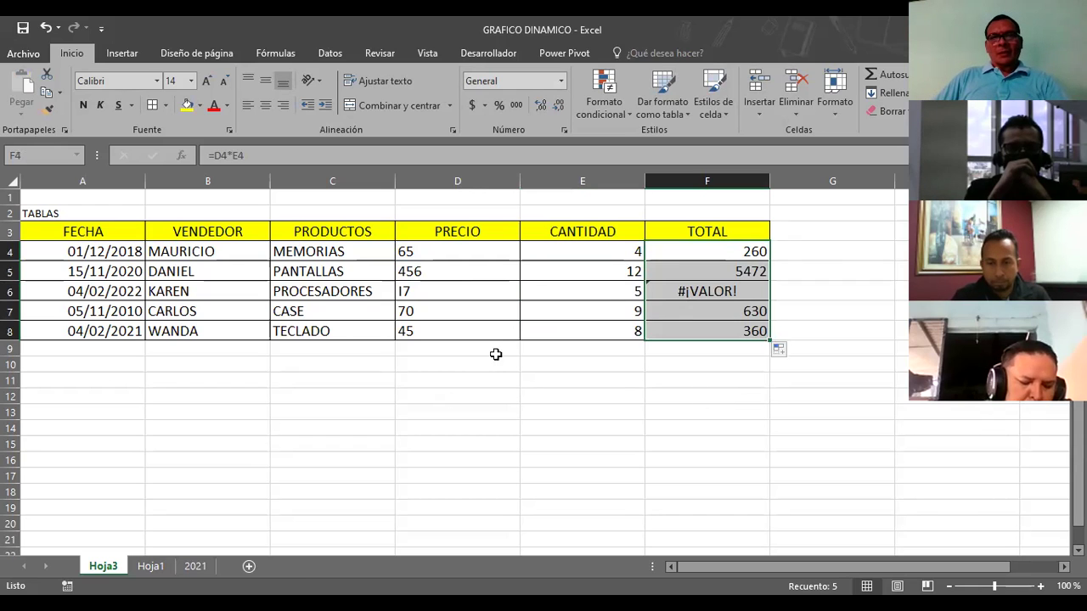
Change KAREN's product name to PROCESADORES I7
click(653, 293)
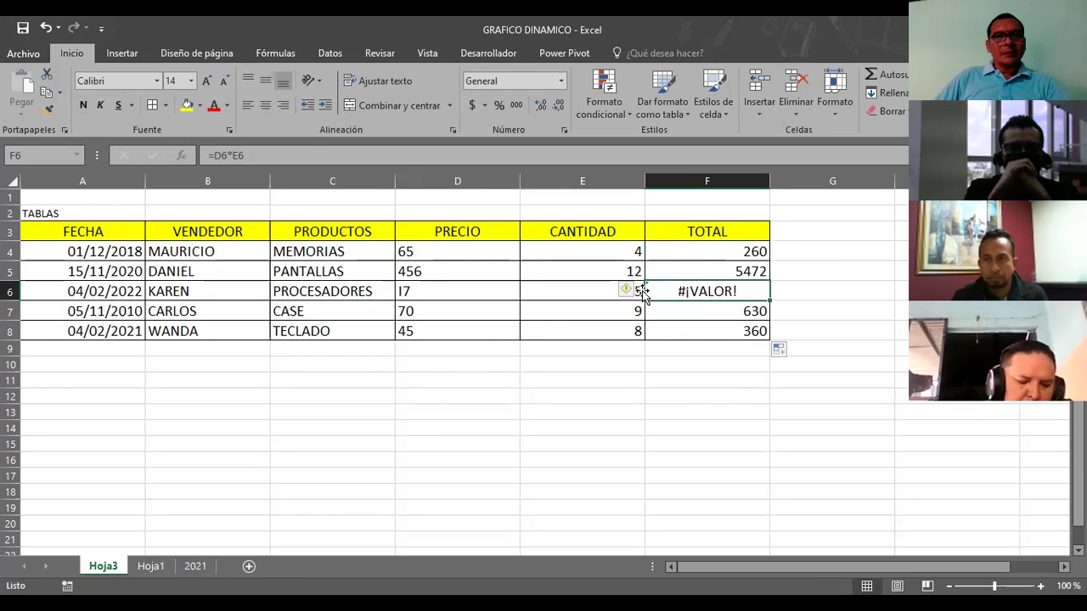
click(465, 289)
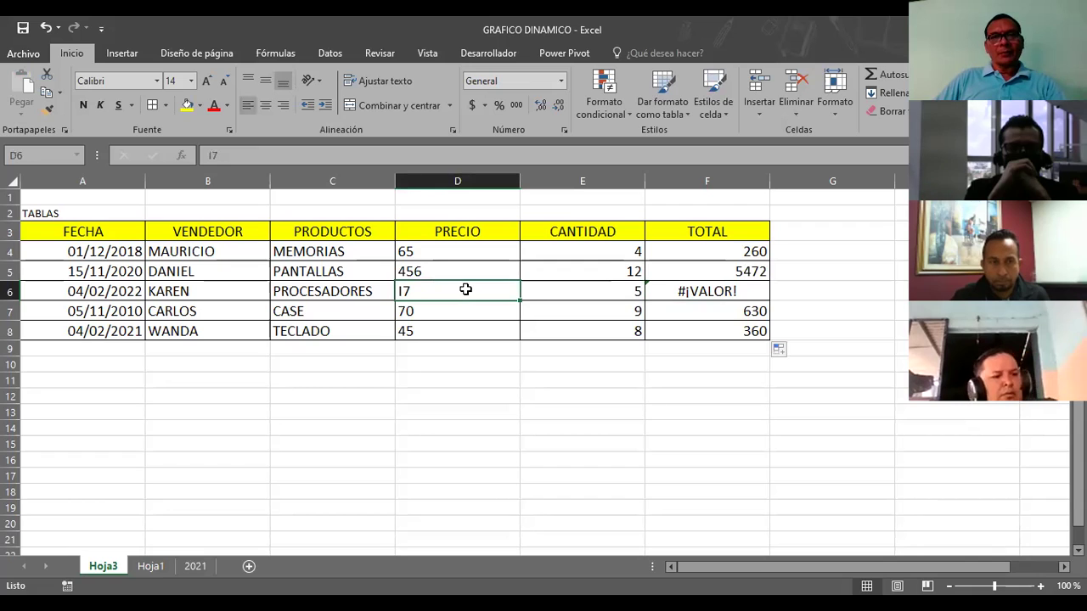
click(379, 292)
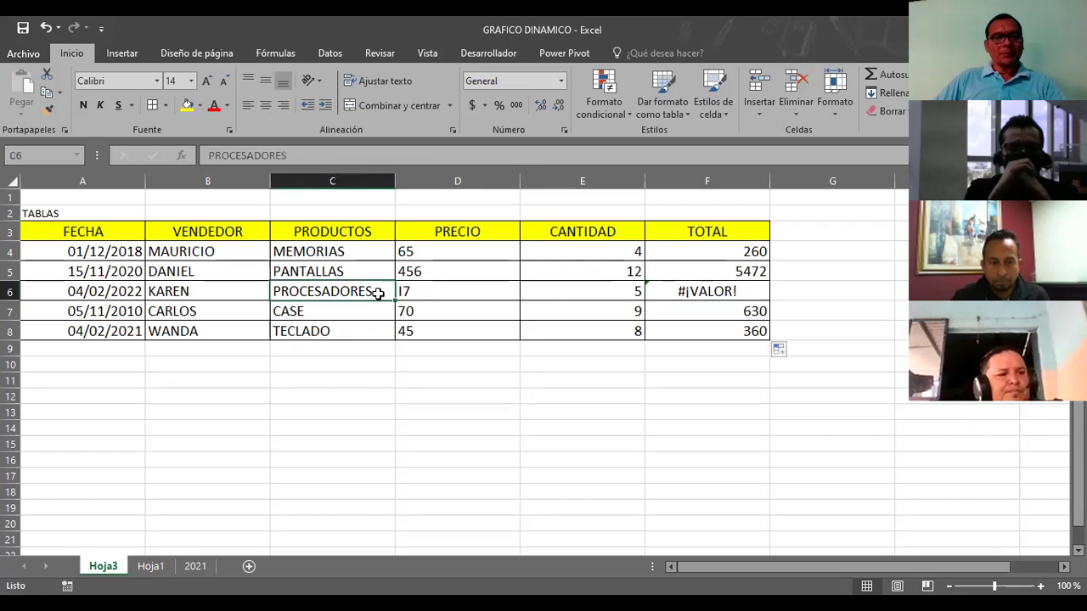
double_click(379, 293)
text(I)
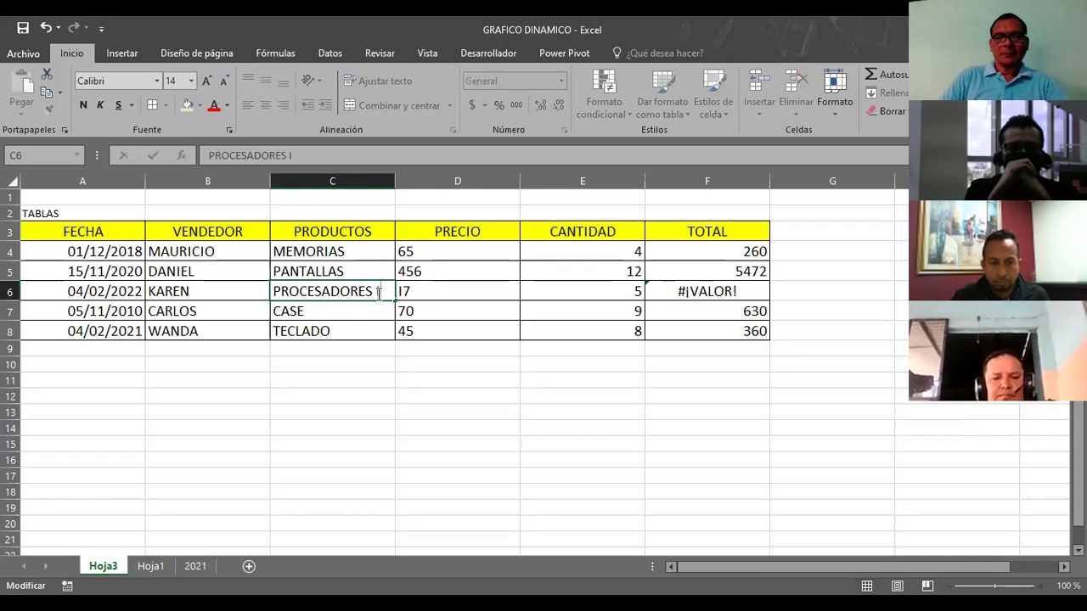
text(7)
key(Return)
Set KAREN's price to 170 so TOTAL shows 850, then select the table A3:F8
key(Up)
key(Right)
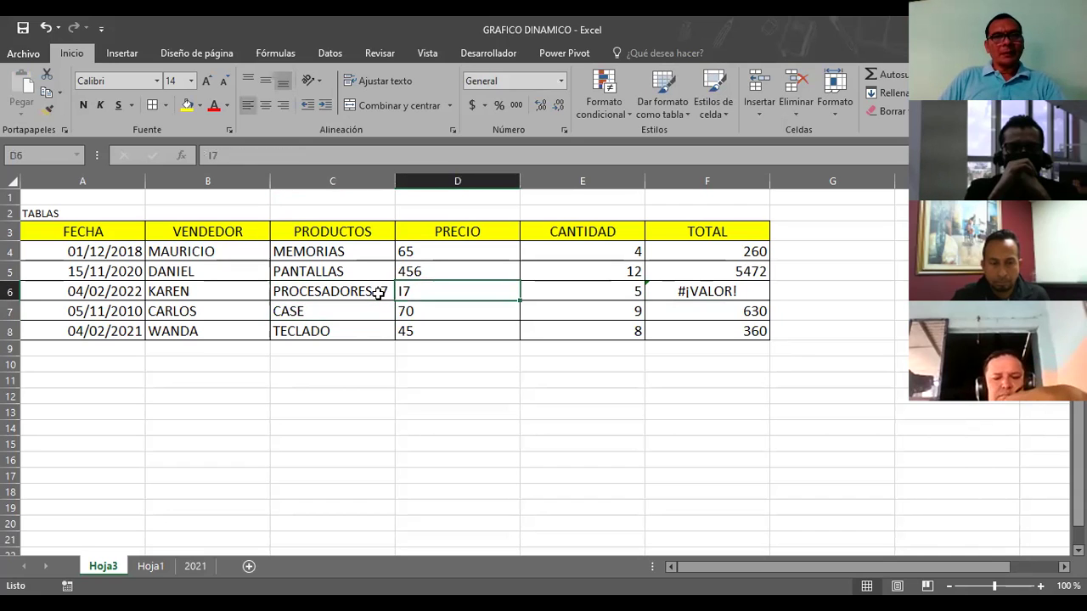
text(170)
key(Return)
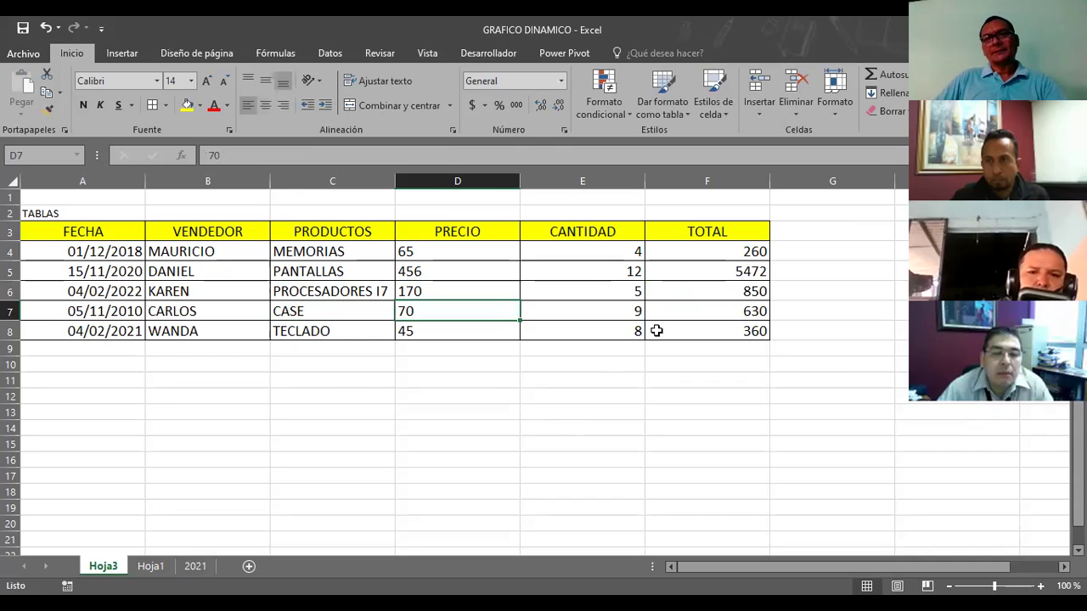
click(338, 418)
mouse_move(56, 233)
mouse_down()
mouse_move(600, 291)
mouse_move(701, 332)
mouse_up()
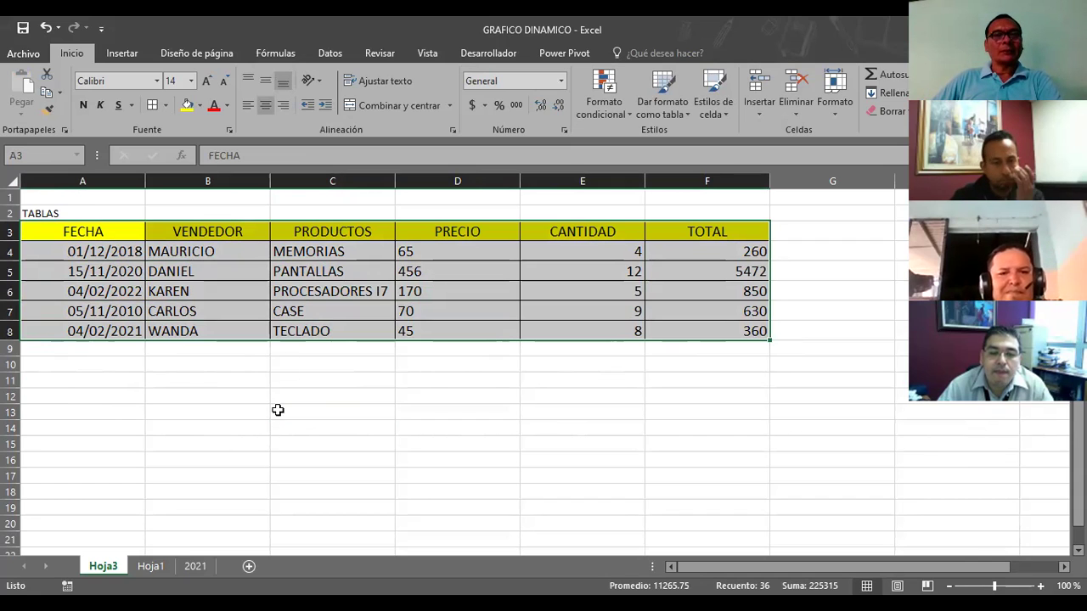
Insert a PivotTable from the selected A3:F8 range onto a new worksheet, Hoja2
click(120, 54)
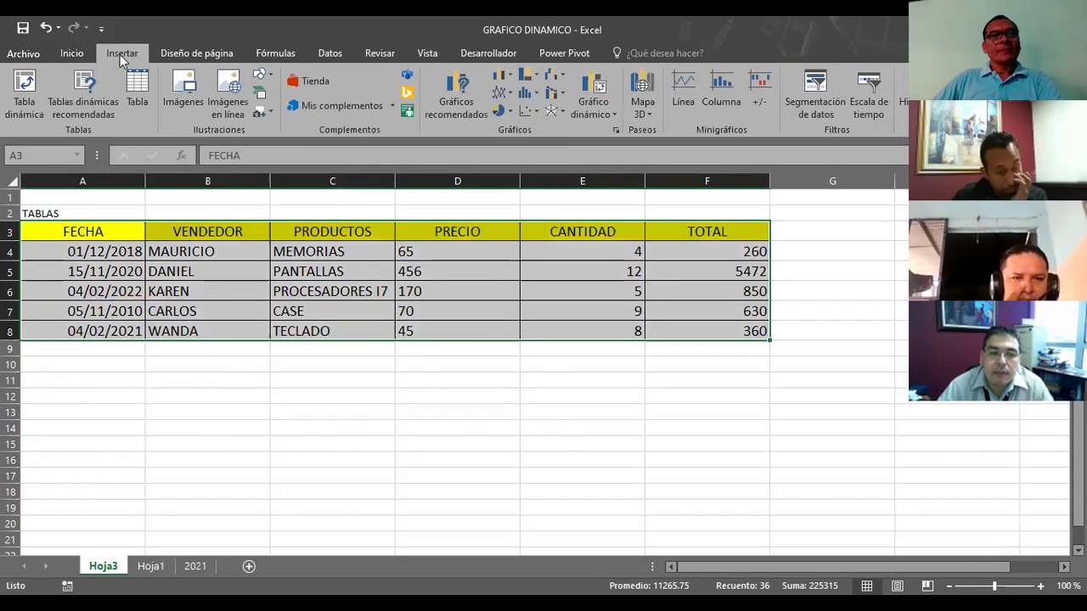
click(25, 93)
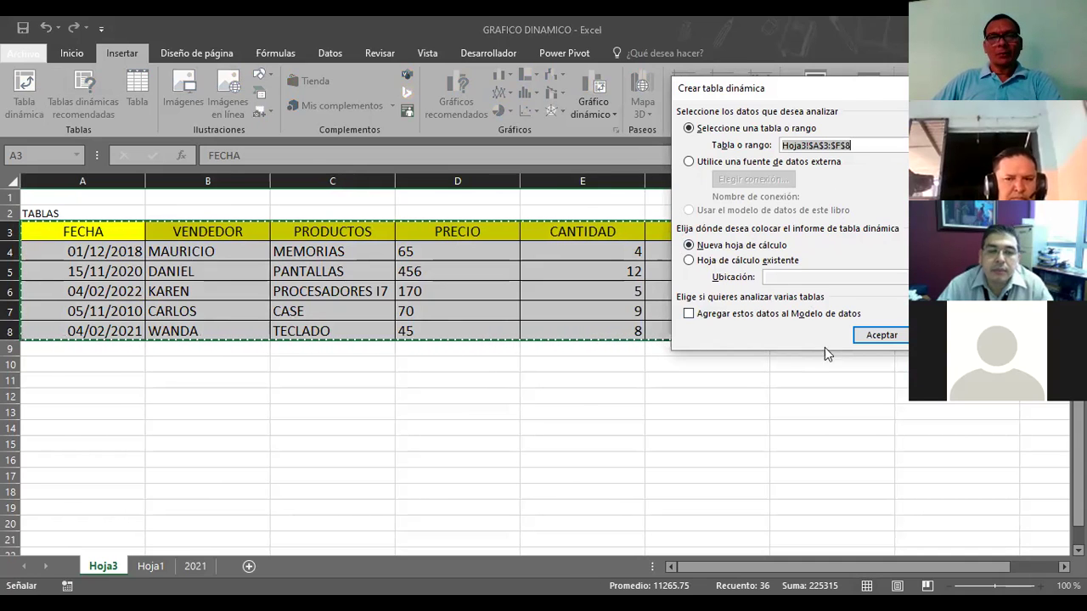
click(862, 339)
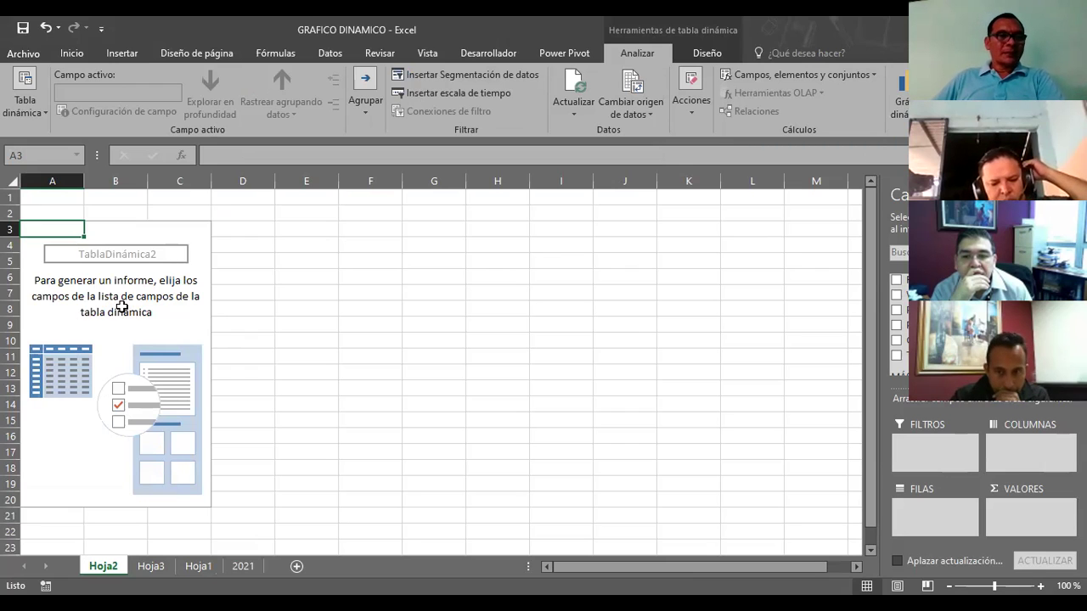
Put TOTAL in the Values area so the pivot shows Suma de TOTAL 7572
click(174, 388)
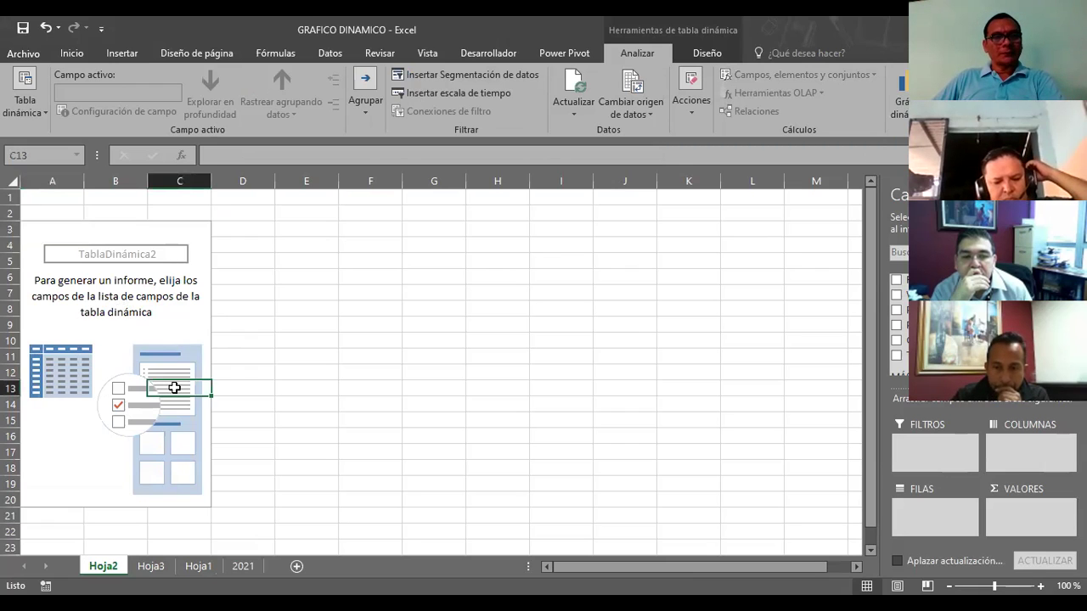
click(151, 448)
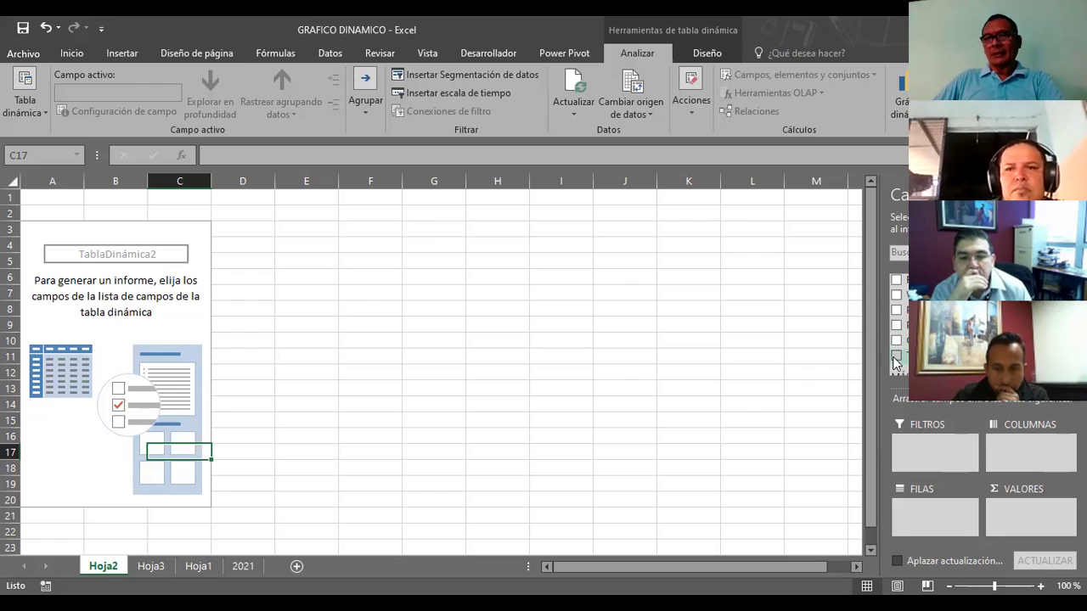
drag(906, 355, 1017, 516)
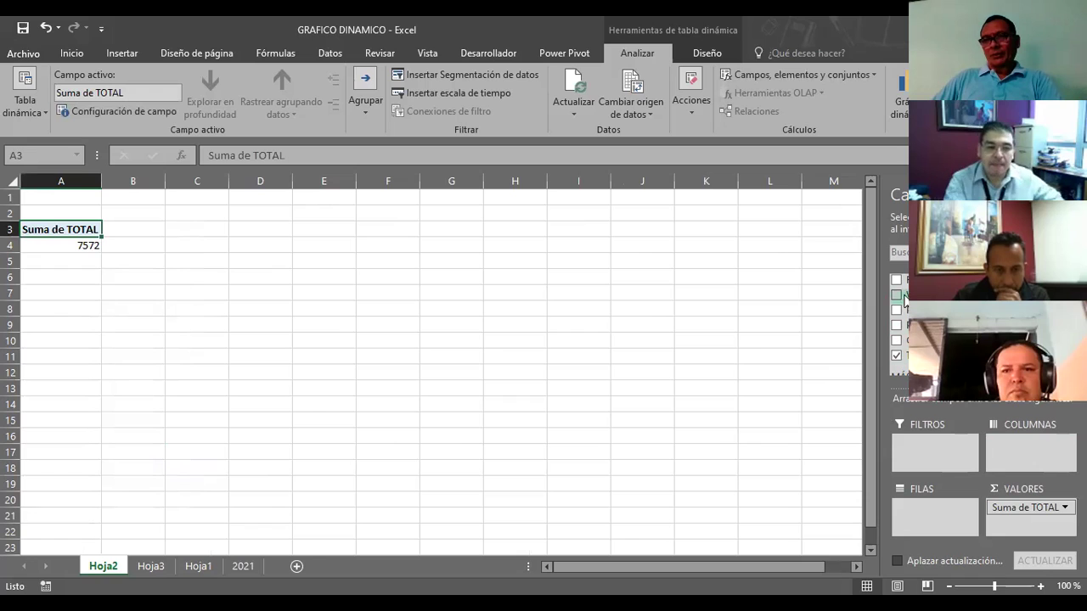
Place PRECIO in Columns and move PRODUCTOS into the report filter area
drag(921, 310, 1022, 446)
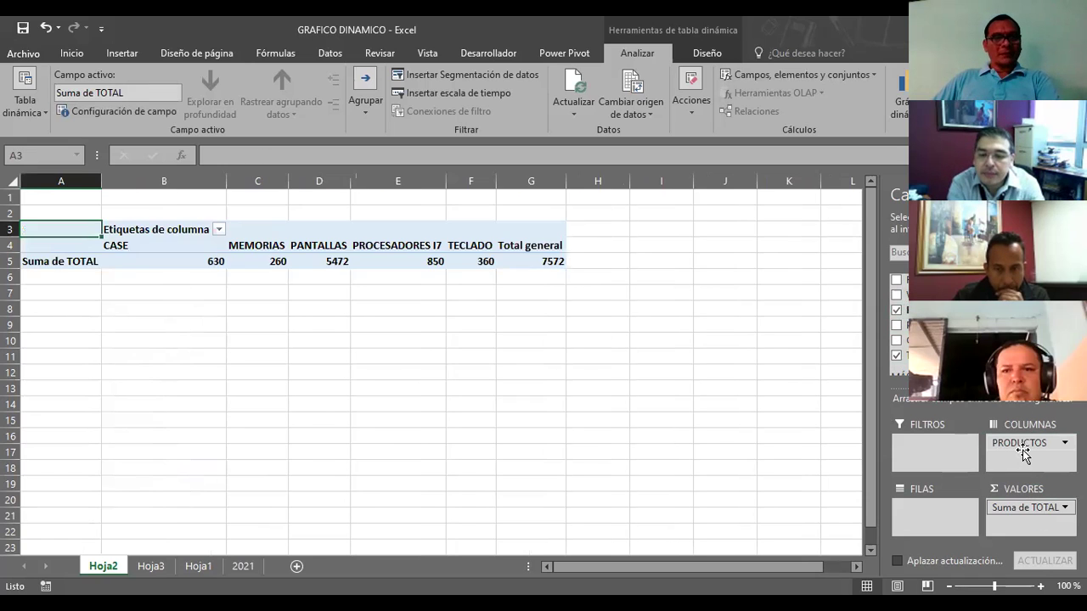
drag(1023, 449, 934, 516)
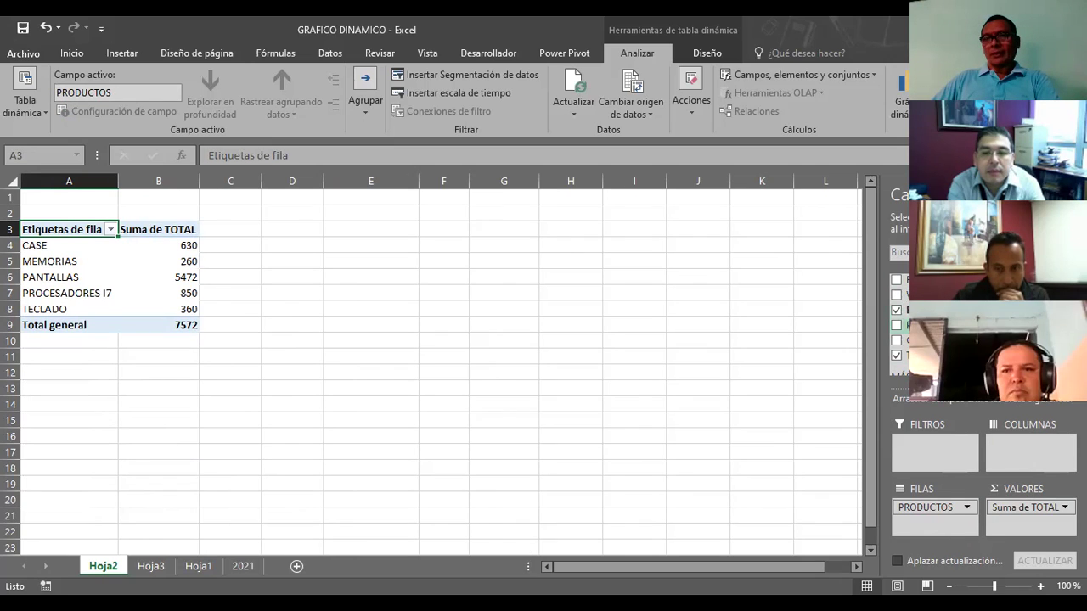
drag(926, 325, 1029, 456)
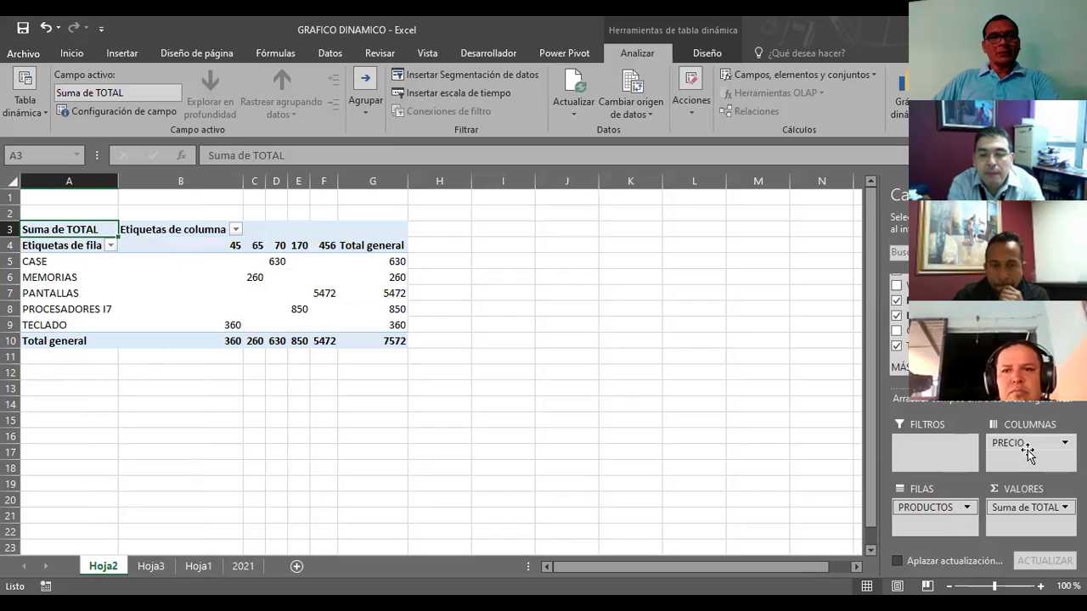
drag(934, 507, 934, 451)
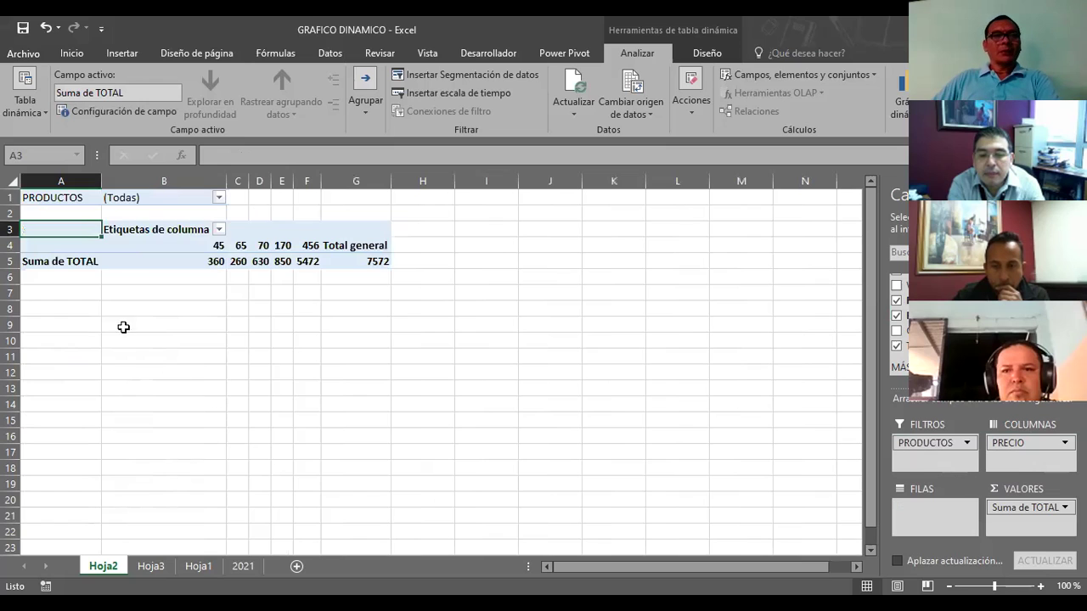
Filter PRODUCTOS to MEMORIAS only, giving a Suma de TOTAL of 260
click(219, 200)
click(68, 260)
click(119, 400)
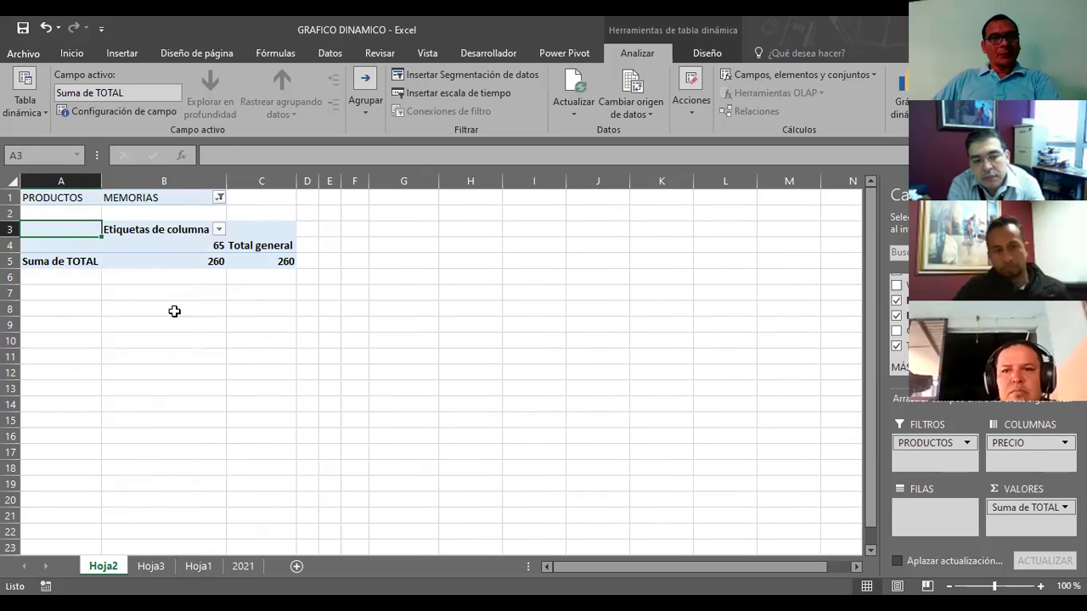
Rename the sales-data sheet Hoja3 to TABLA_P
click(165, 571)
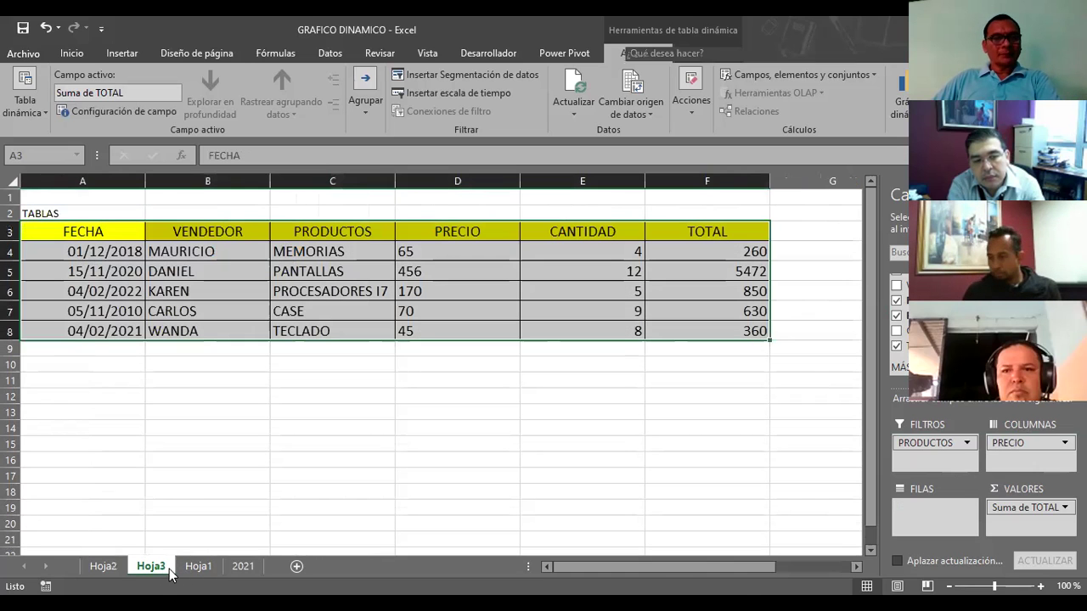
right_click(168, 573)
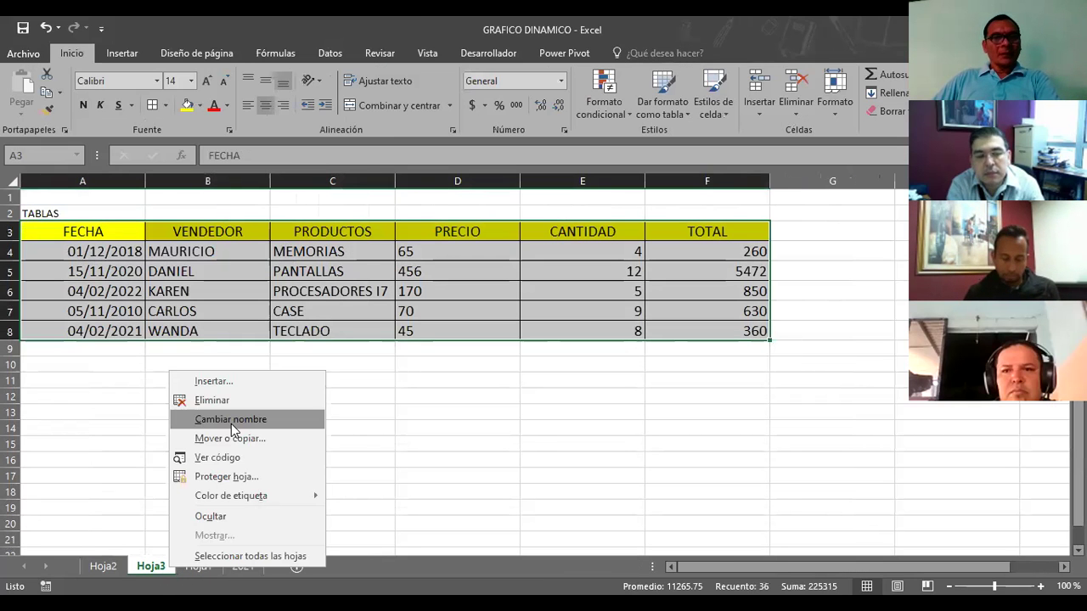
click(231, 424)
text(TABLA_P)
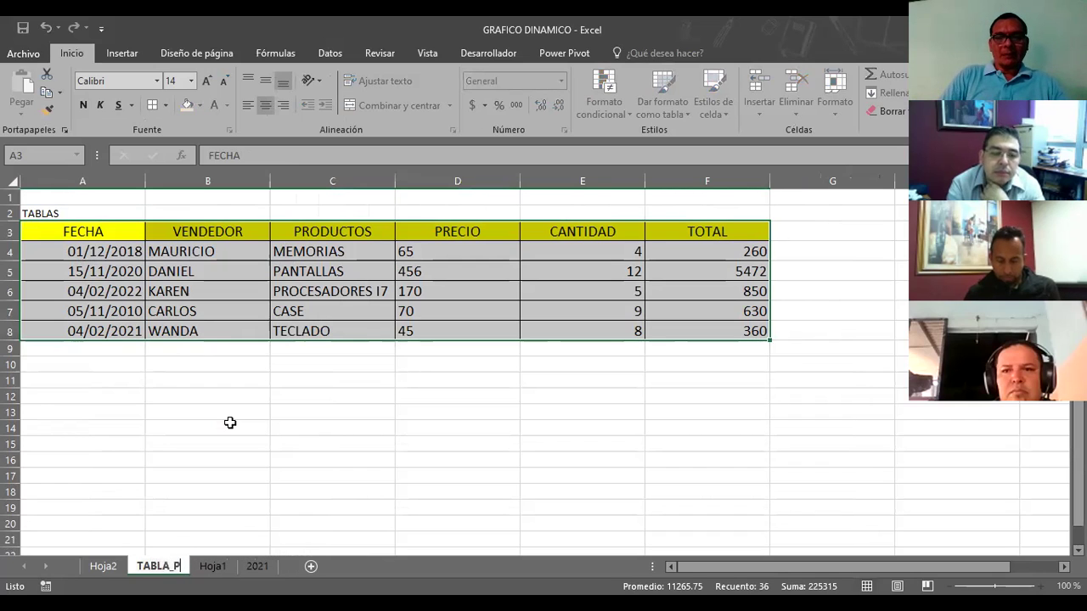
key(Return)
Select the first price, 65, on TABLA_P, then return to the Hoja2 pivot table
click(228, 426)
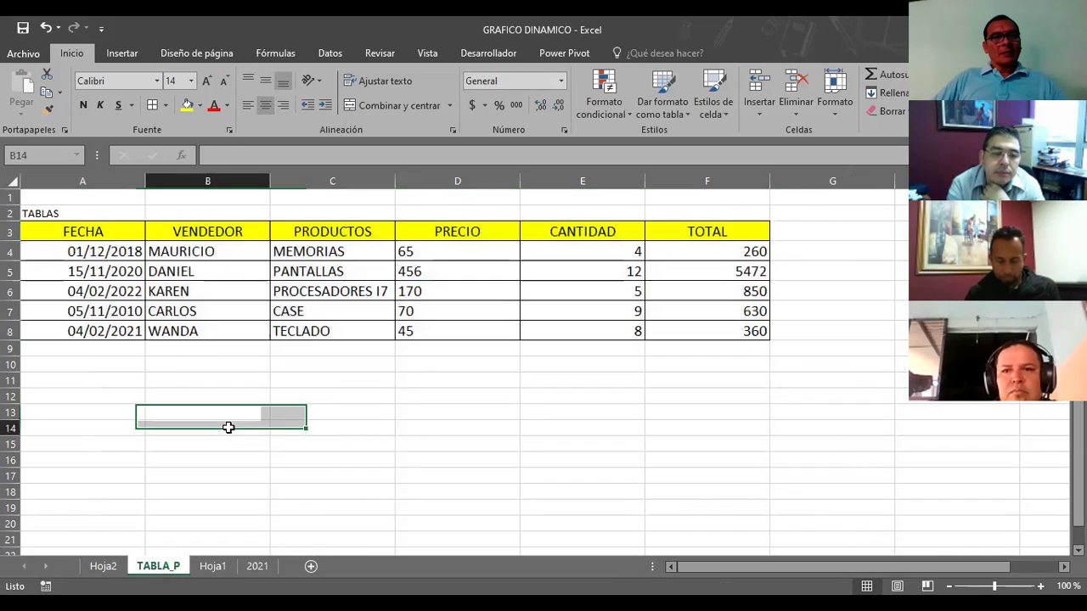
click(430, 258)
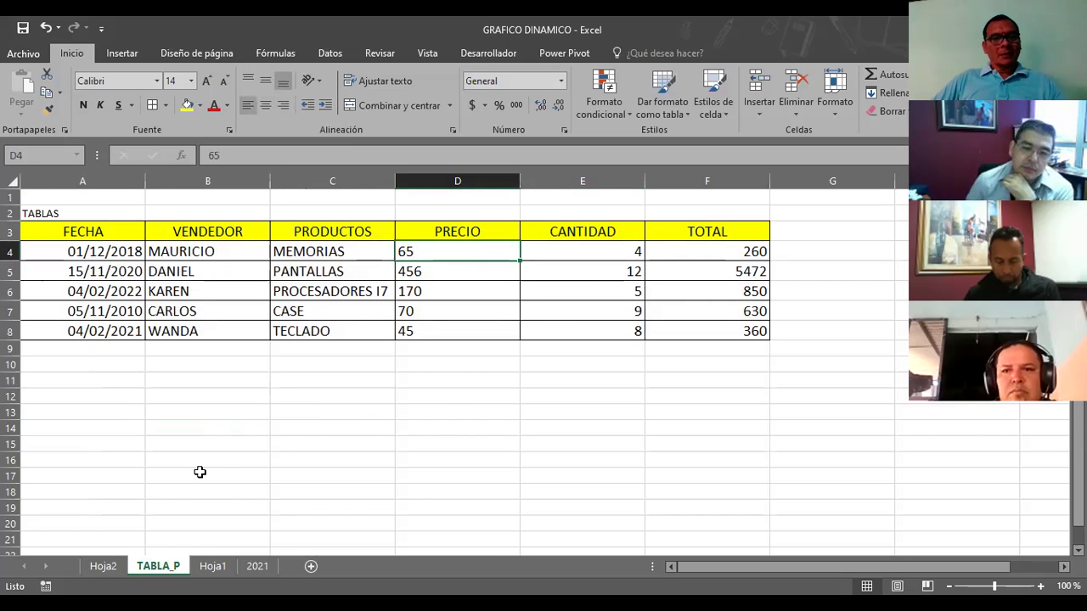
click(104, 569)
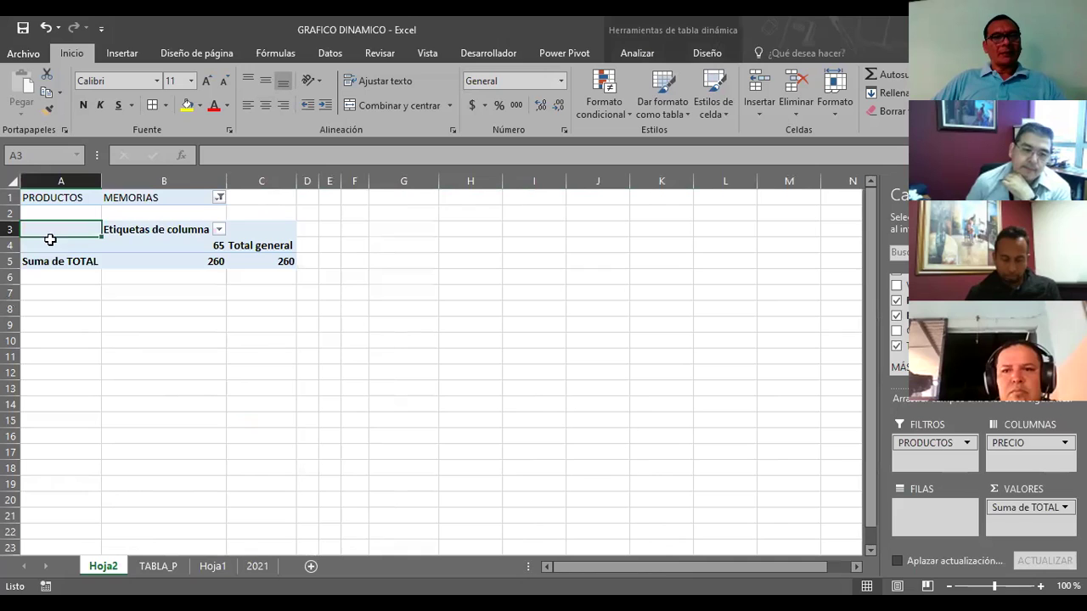
click(161, 566)
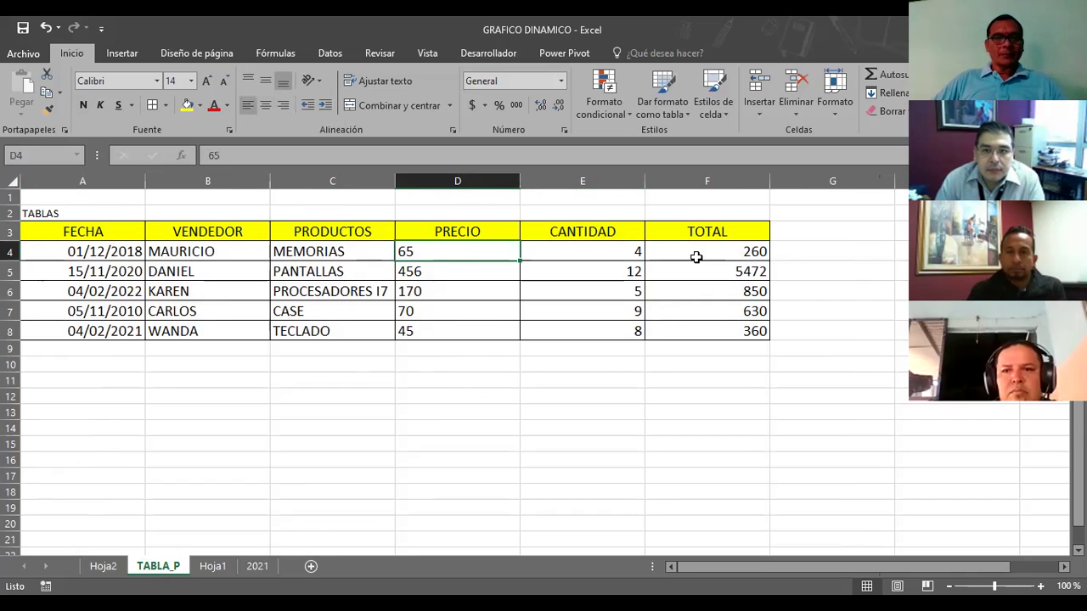
click(105, 568)
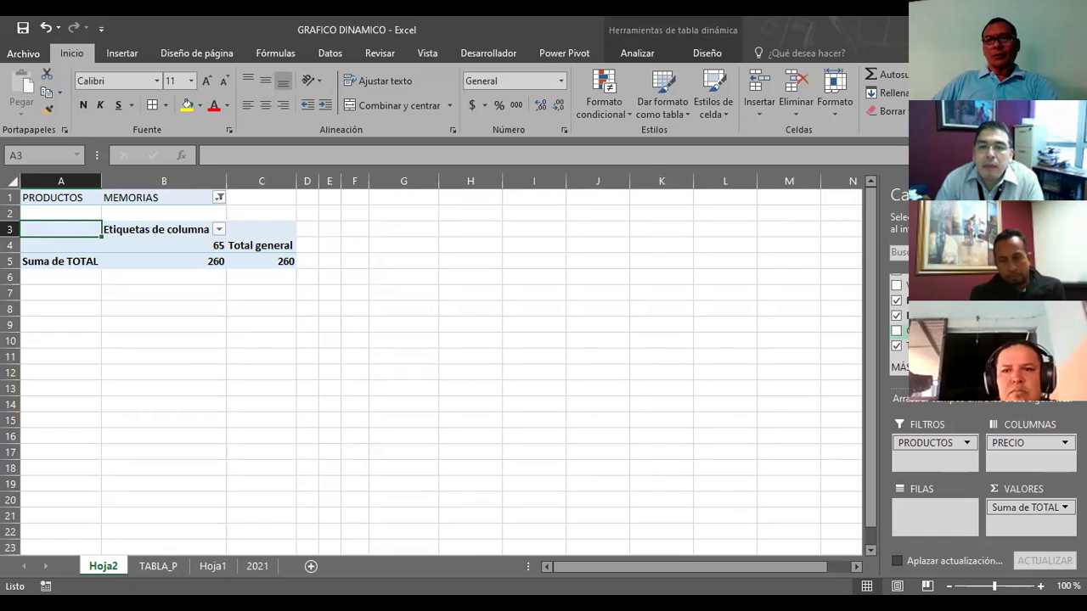
Add CANTIDAD to the values and remove Suma de TOTAL, giving a total of 4
click(896, 331)
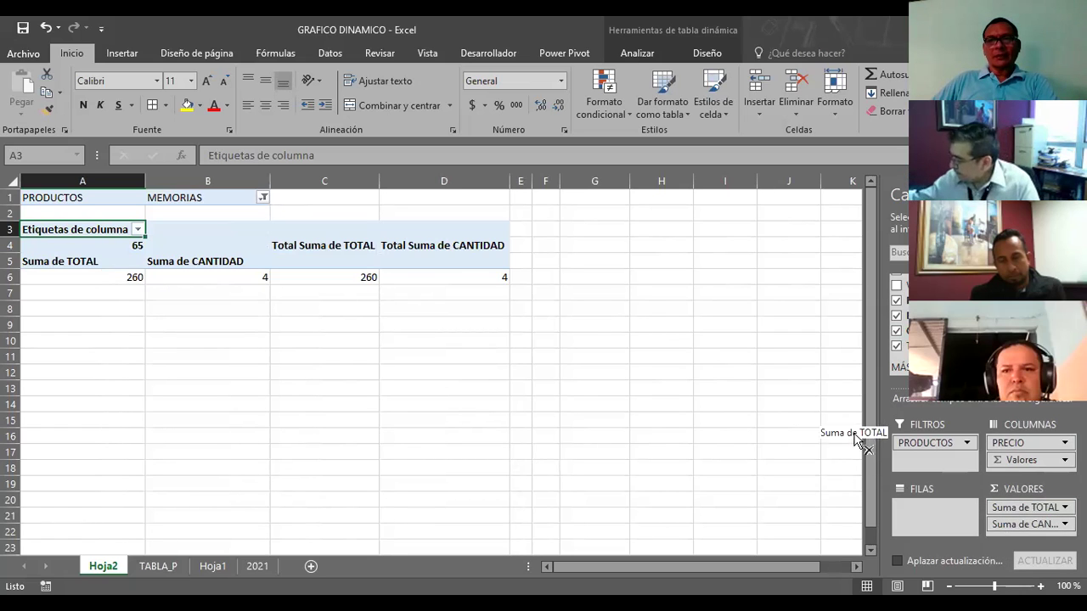
drag(1042, 508, 843, 408)
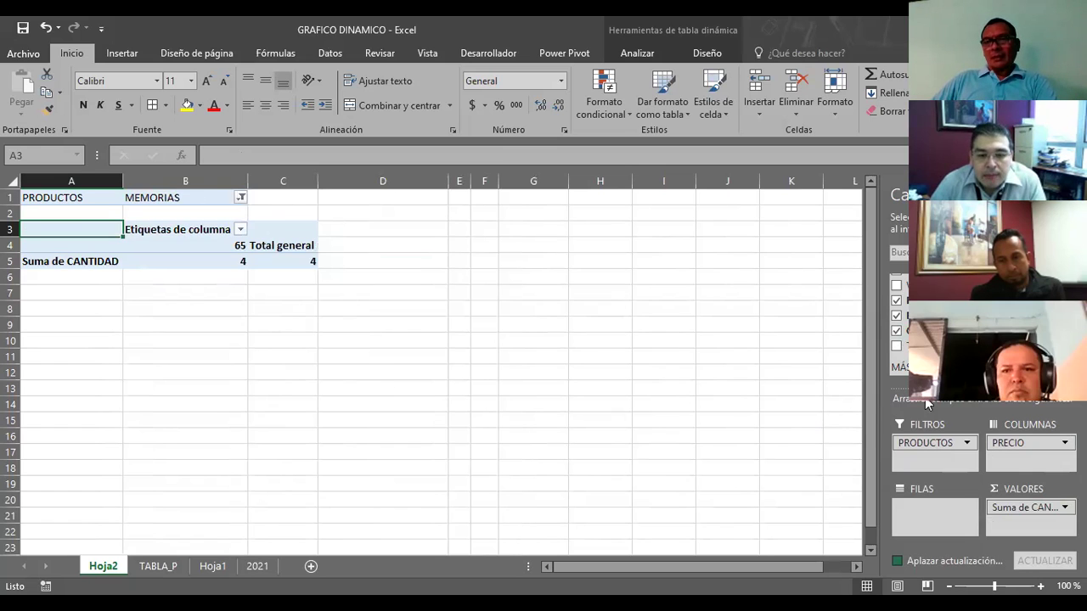
click(1020, 508)
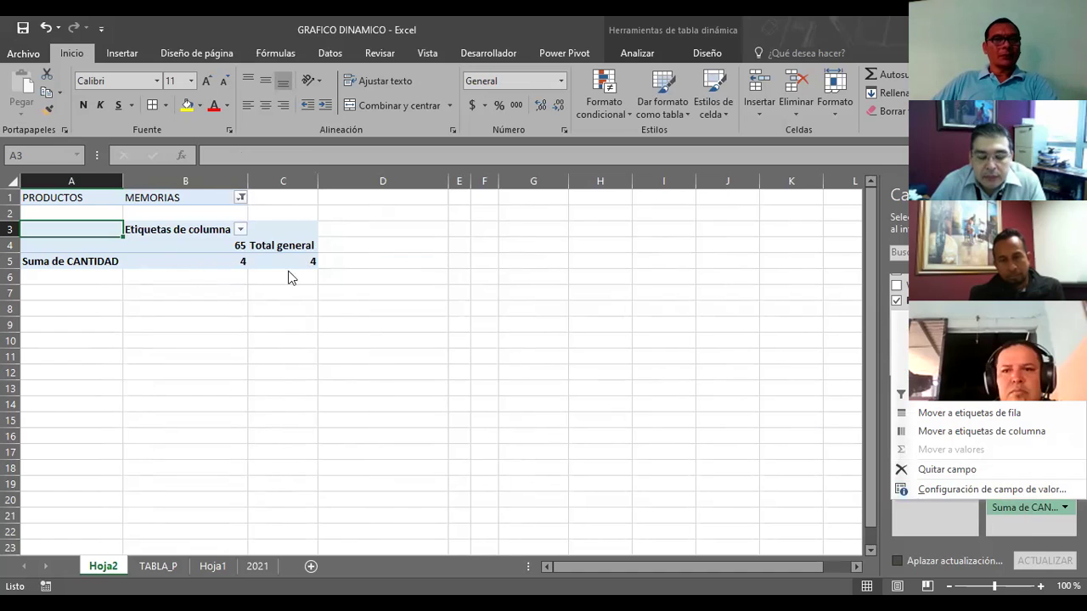
click(192, 259)
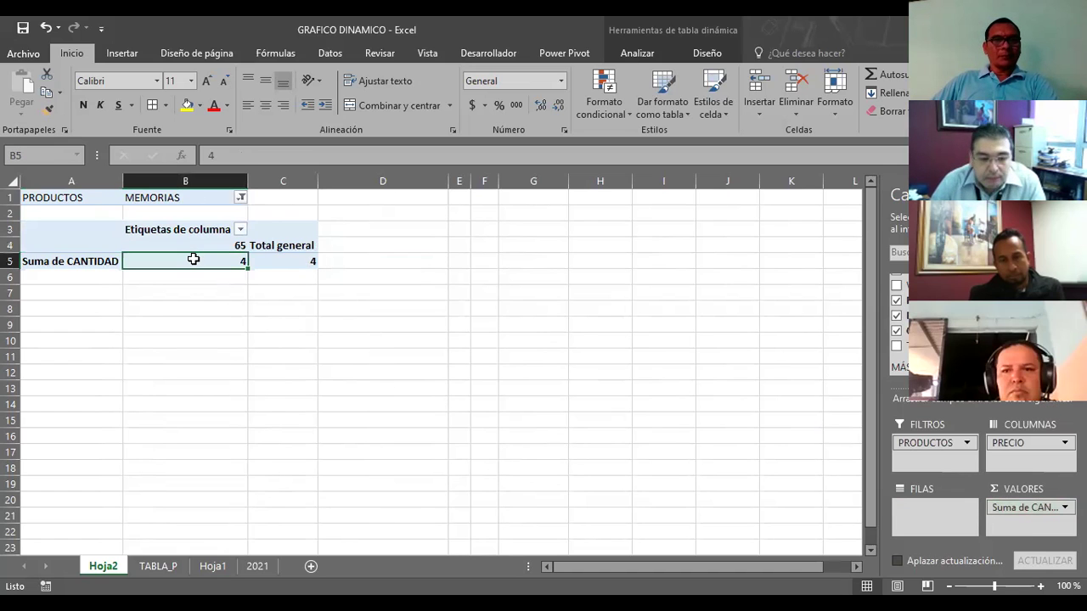
right_click(192, 258)
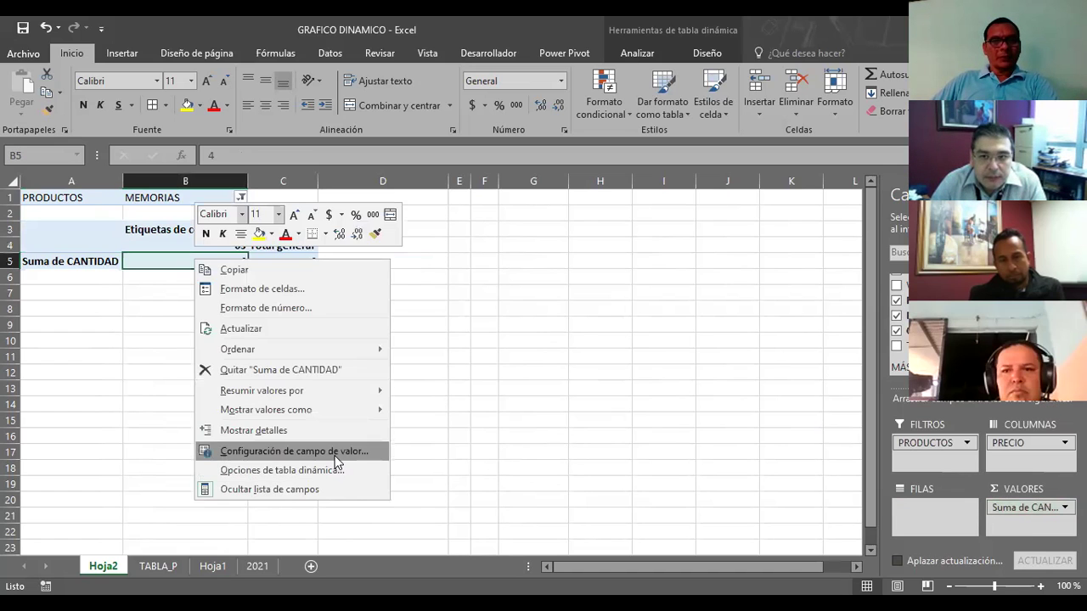
click(336, 462)
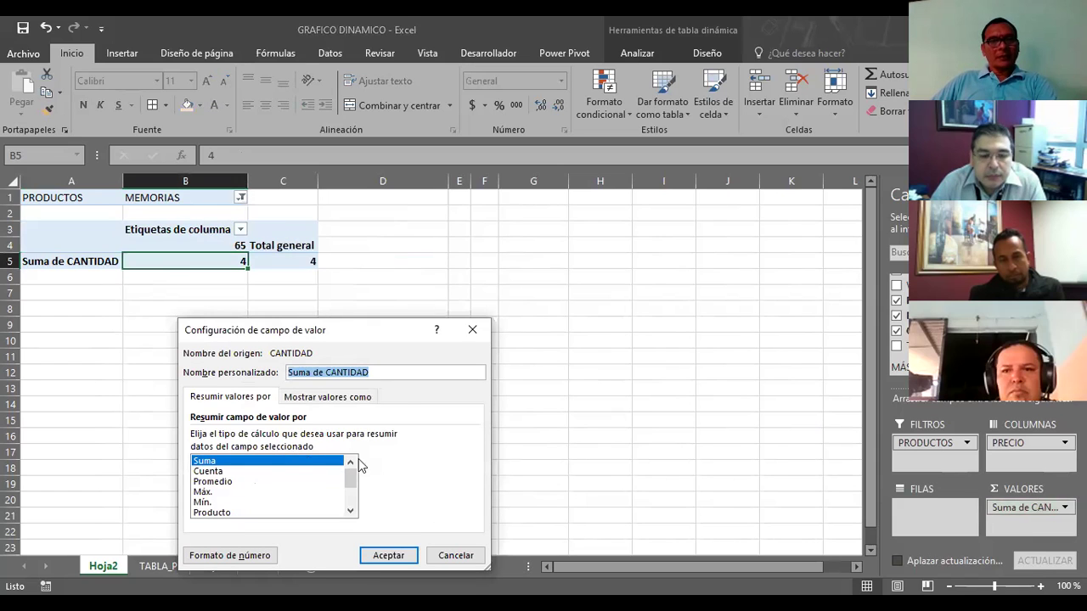
click(452, 561)
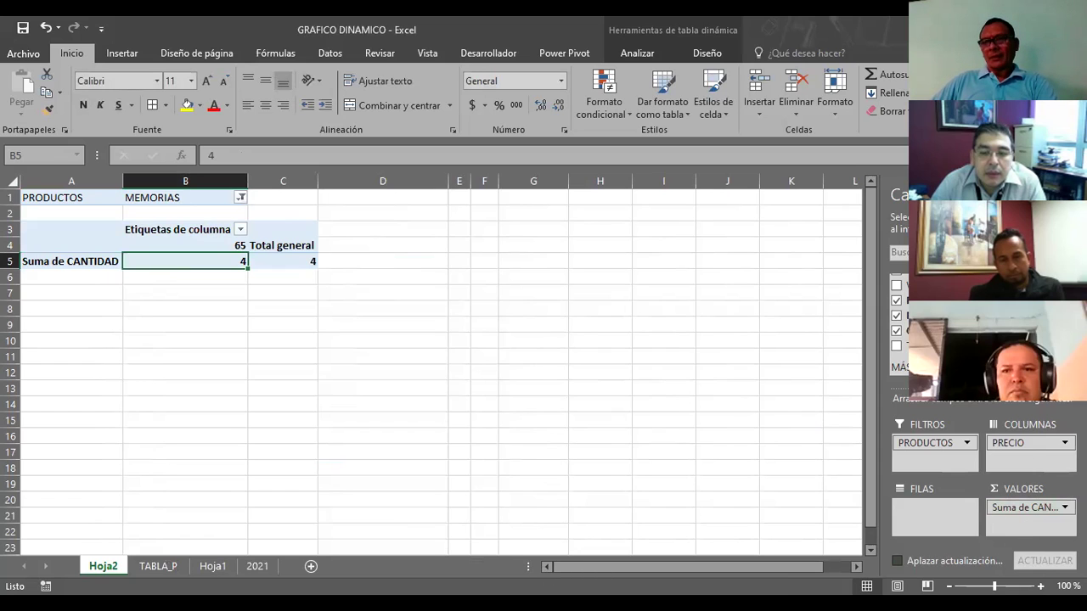
click(1038, 507)
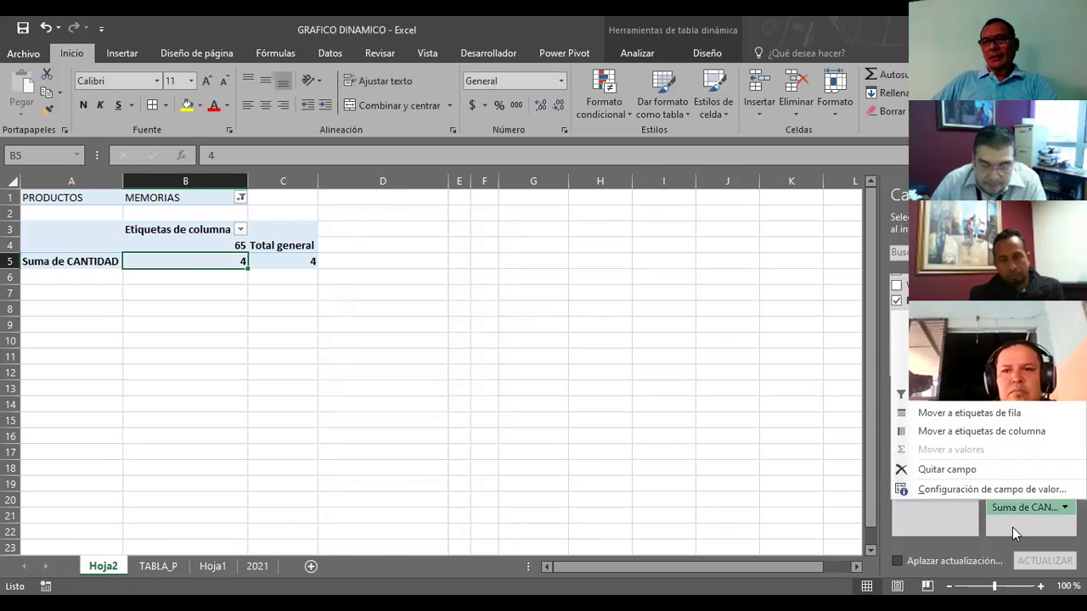
click(1012, 527)
Add TOTAL as pivot rows and set the PRODUCTOS filter to include every product
drag(925, 346, 926, 512)
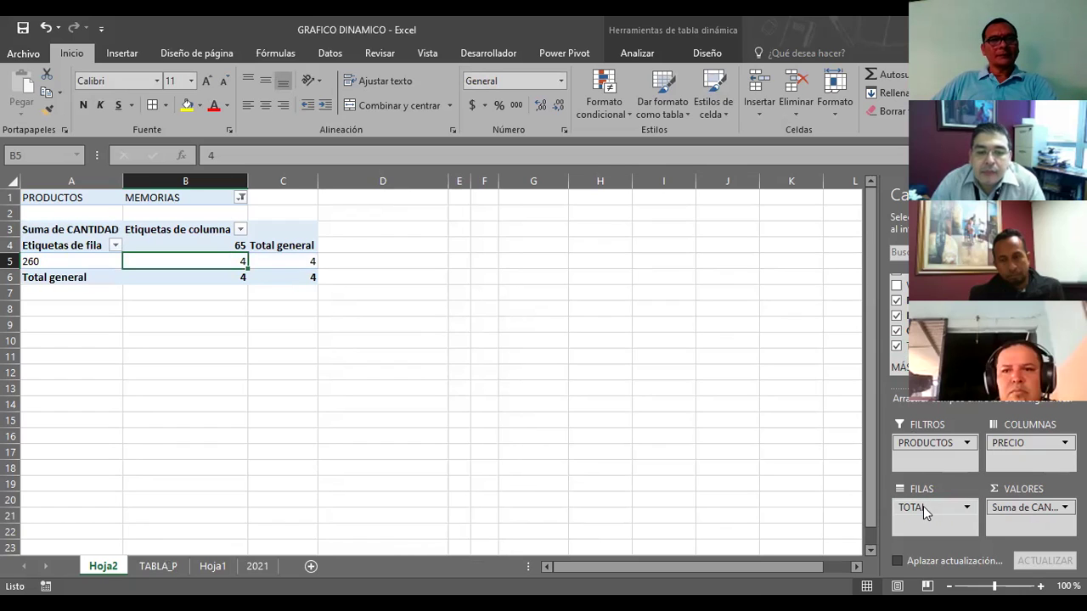
click(196, 359)
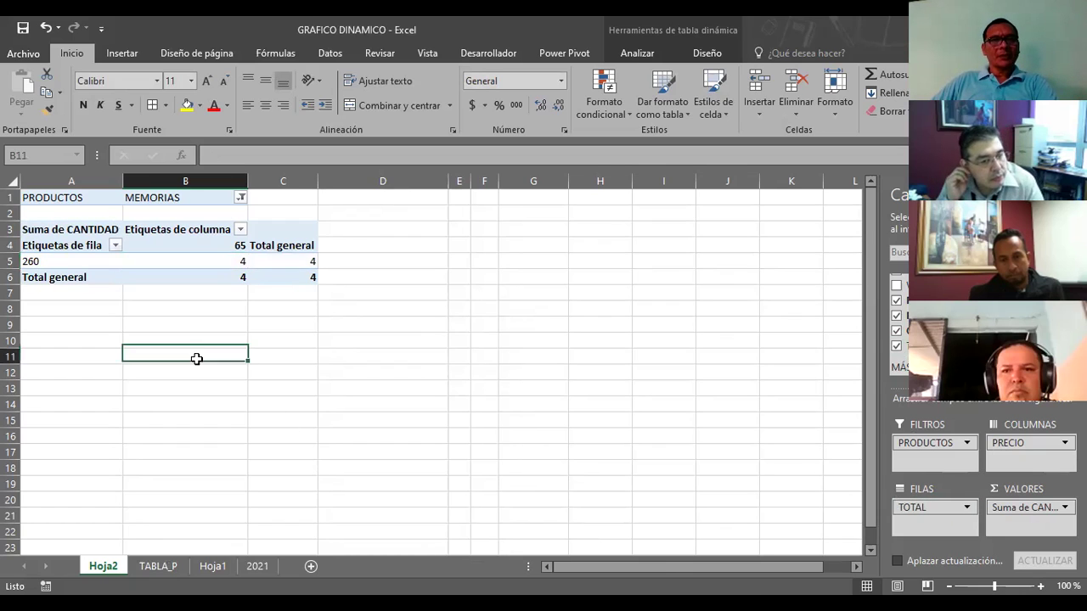
click(97, 299)
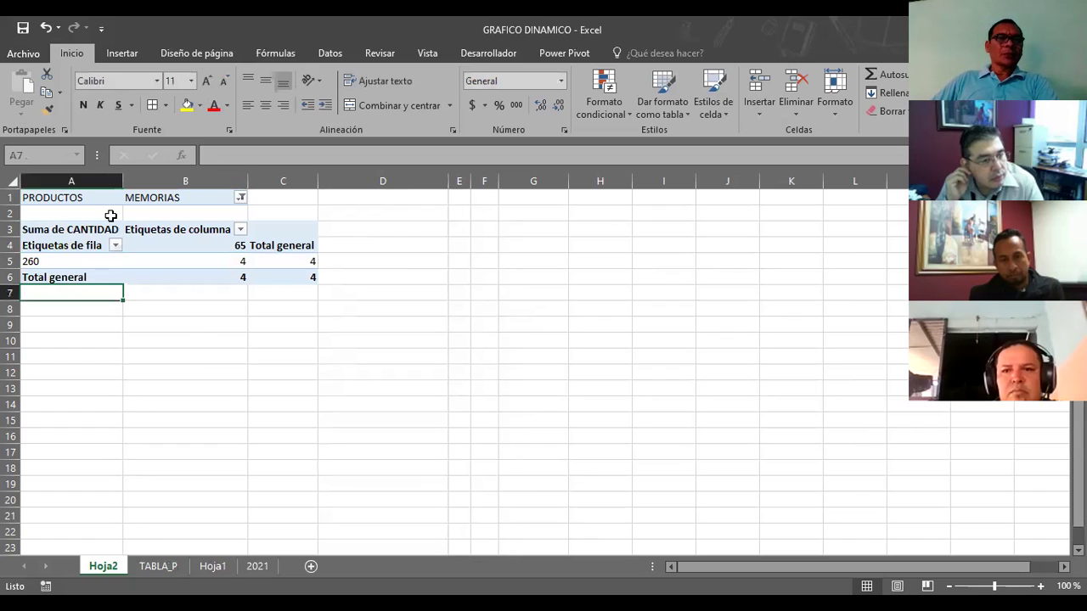
click(239, 197)
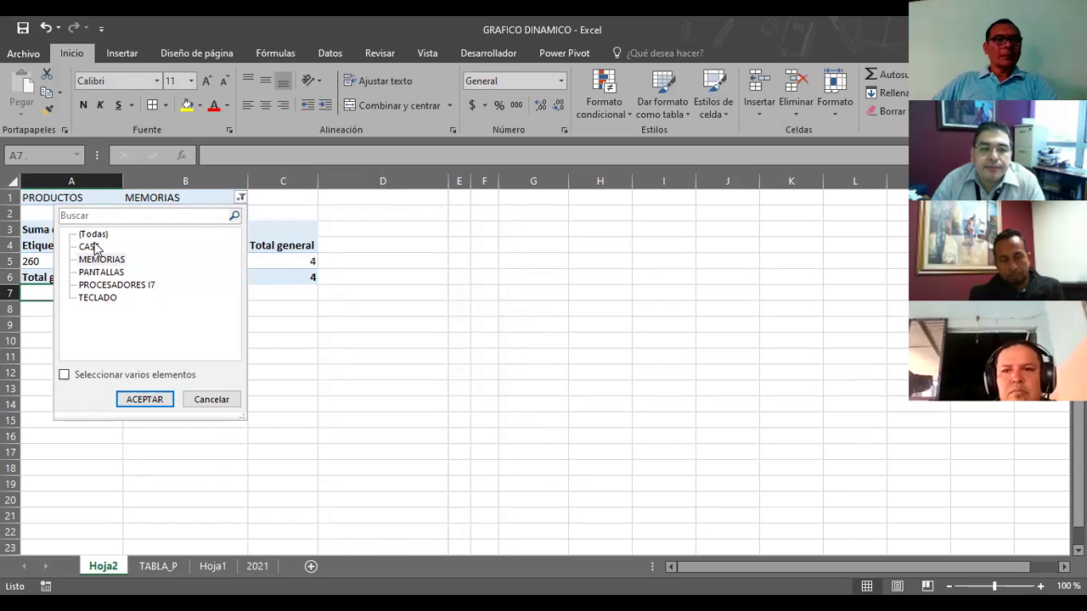
click(63, 375)
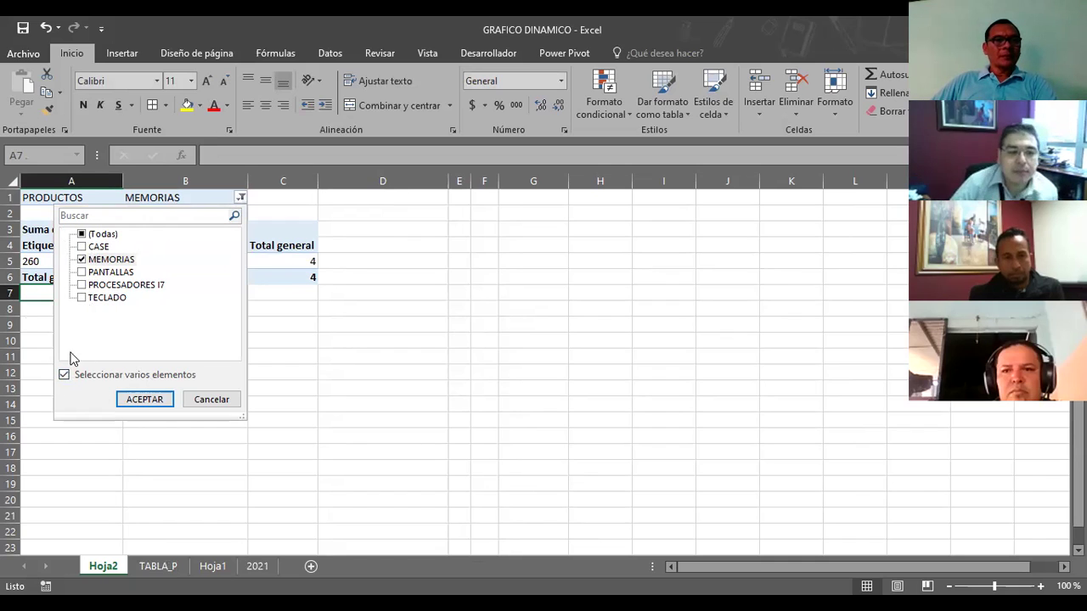
click(81, 234)
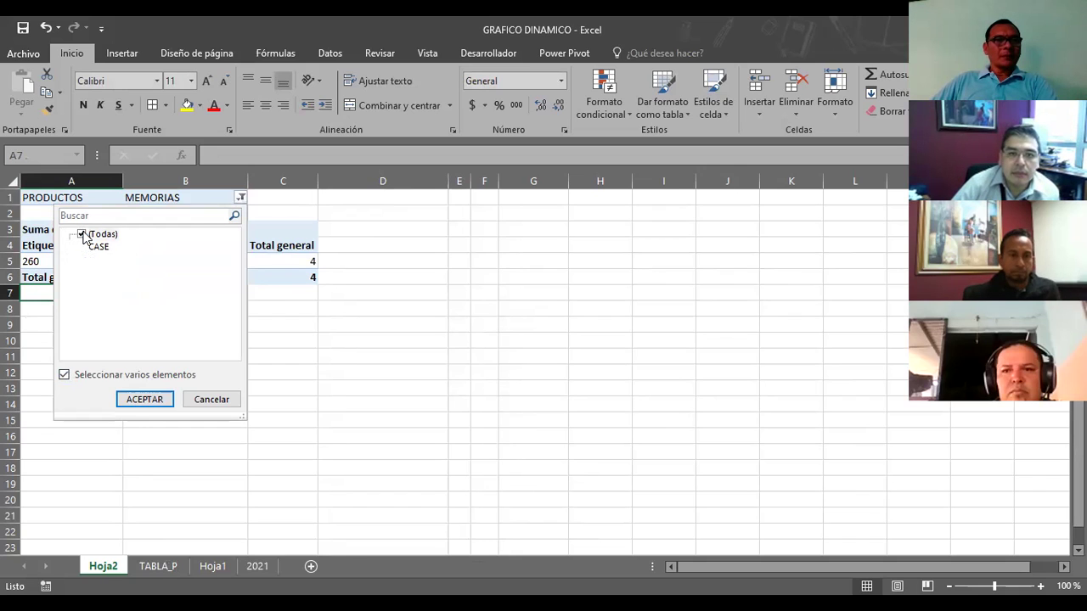
click(145, 400)
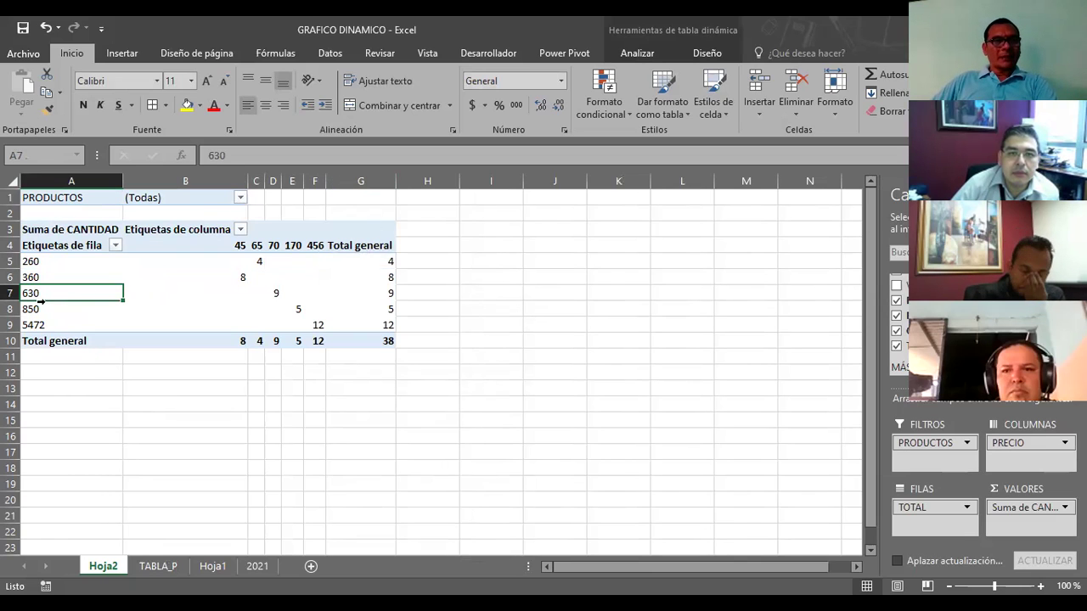
Exclude TECLADO, PANTALLAS and MEMORIAS, keeping only CASE and PROCESADORES I7
click(241, 198)
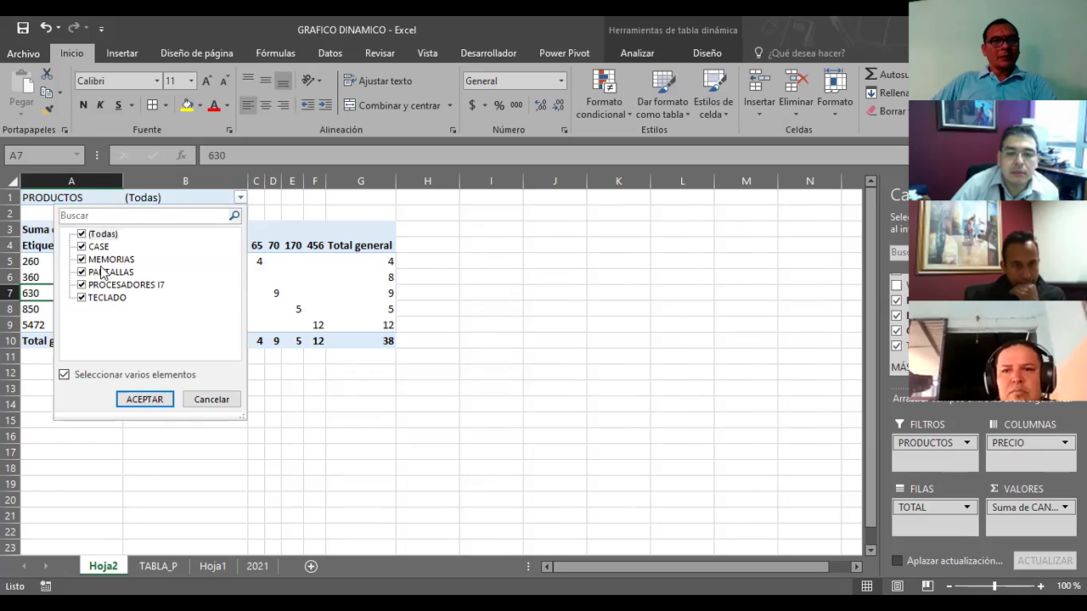
click(81, 298)
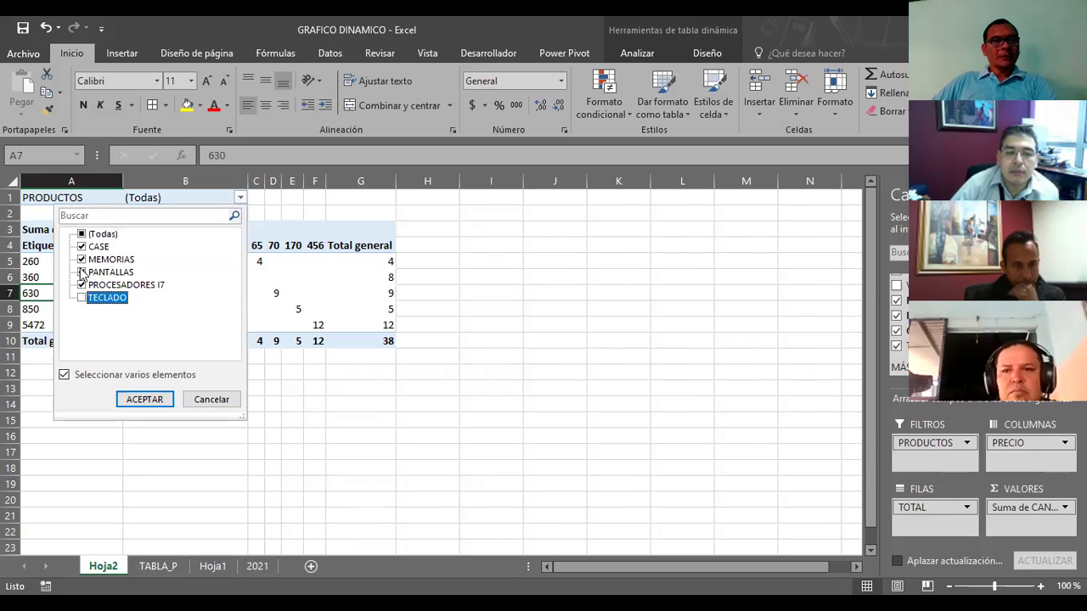
click(82, 272)
click(83, 260)
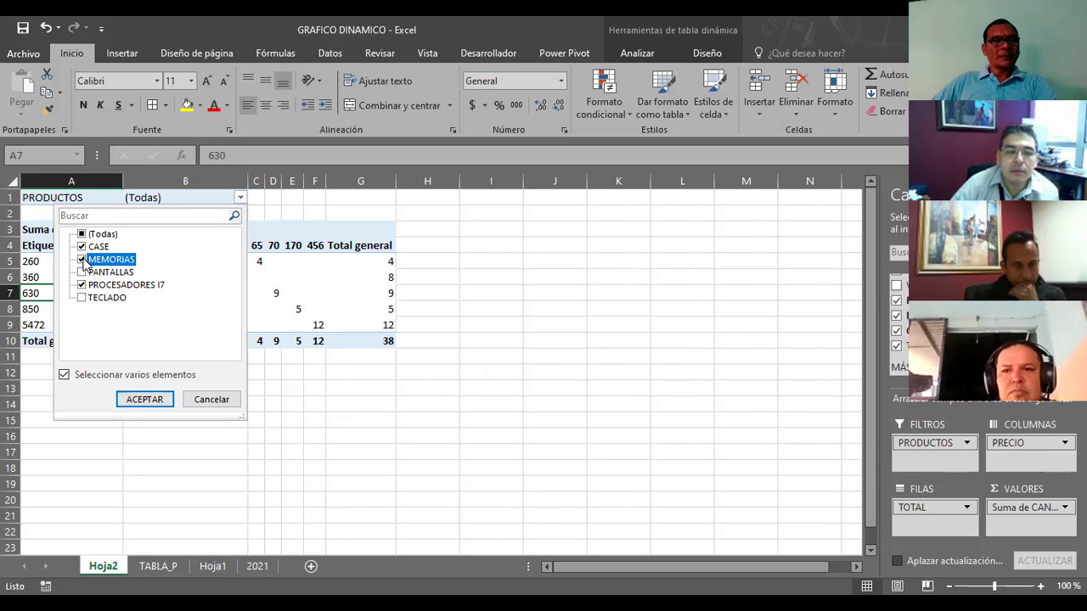
click(142, 401)
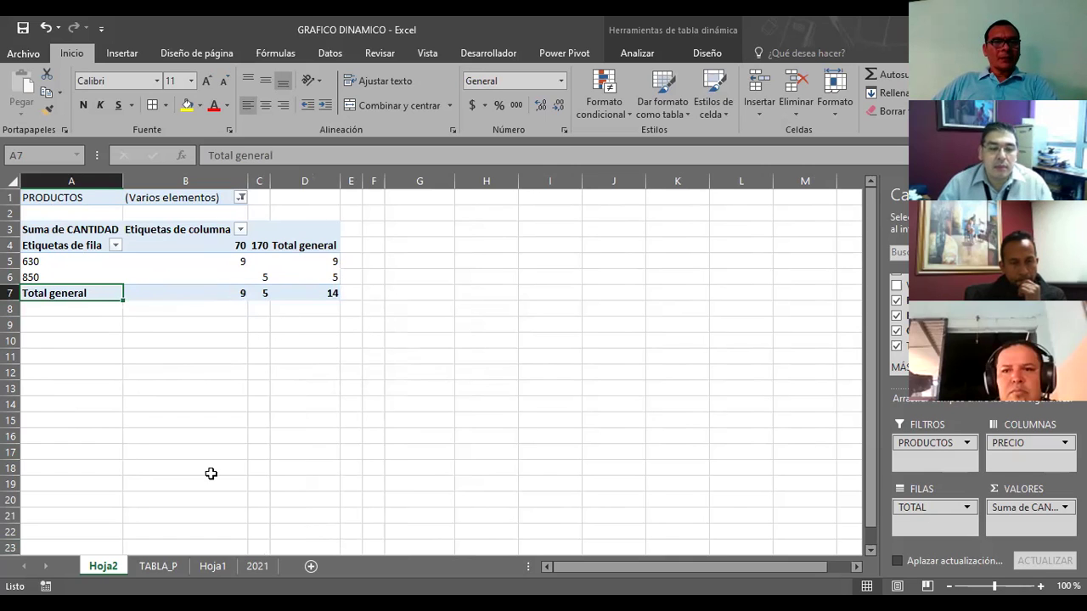
Review the product filter, then check prices D6, D7 and TOTAL formulas F6, F7 on TABLA_P
click(150, 568)
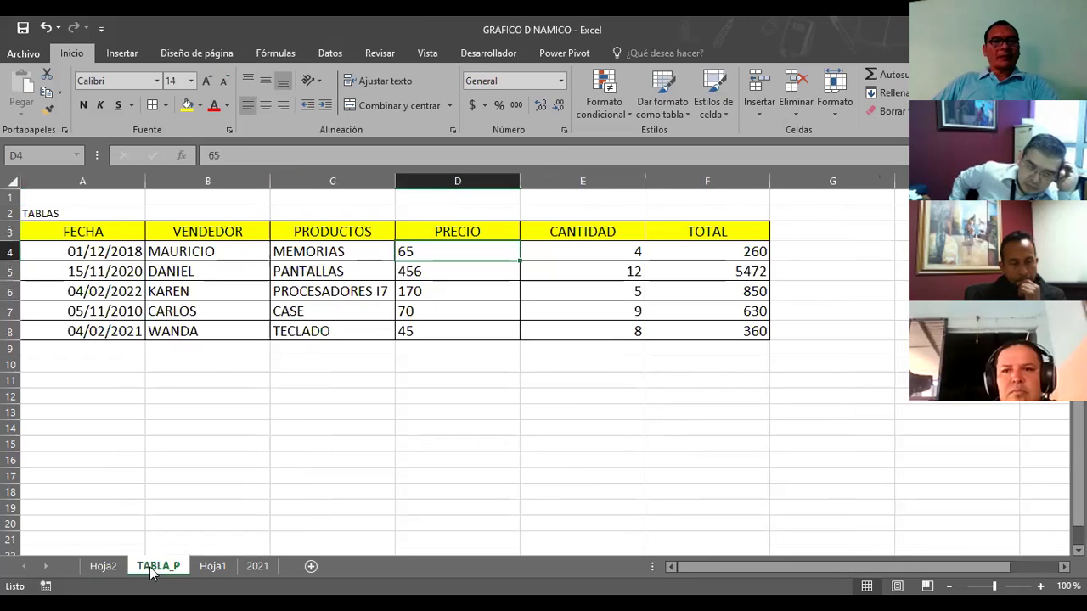
click(96, 568)
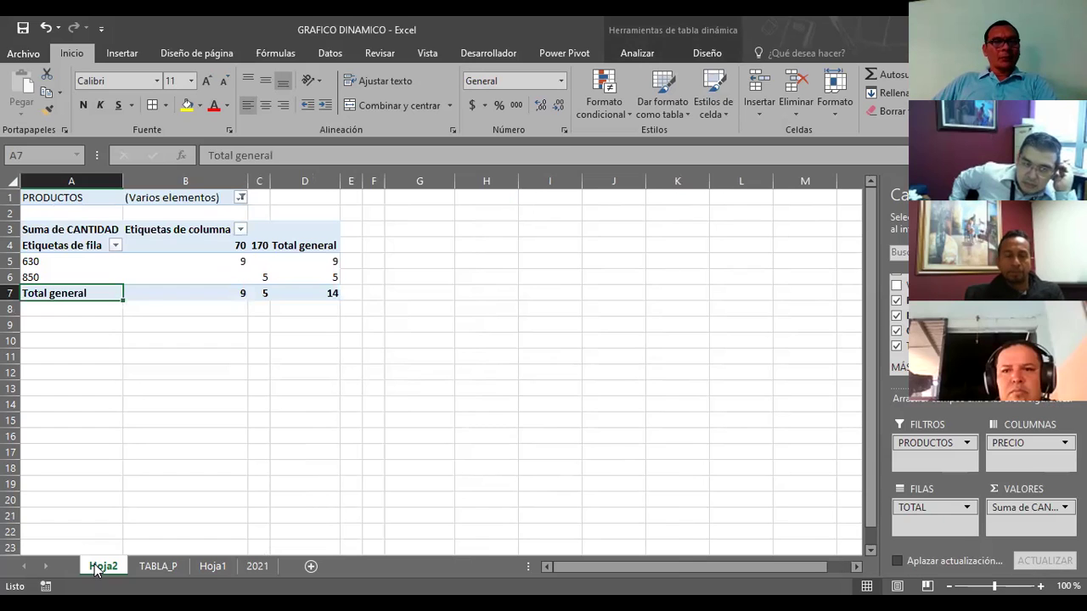
click(241, 198)
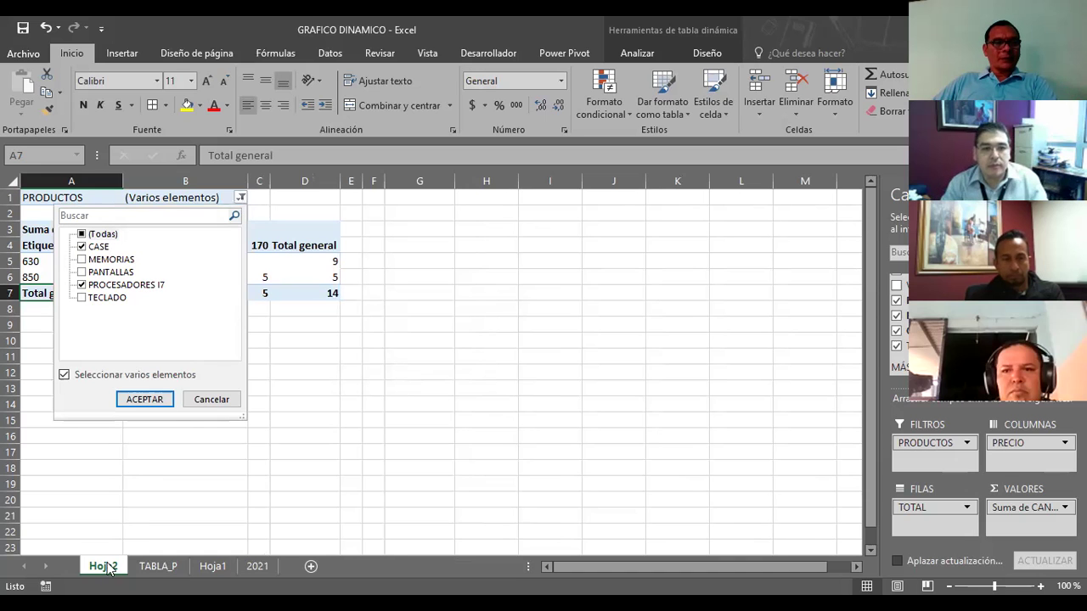
click(143, 569)
click(144, 566)
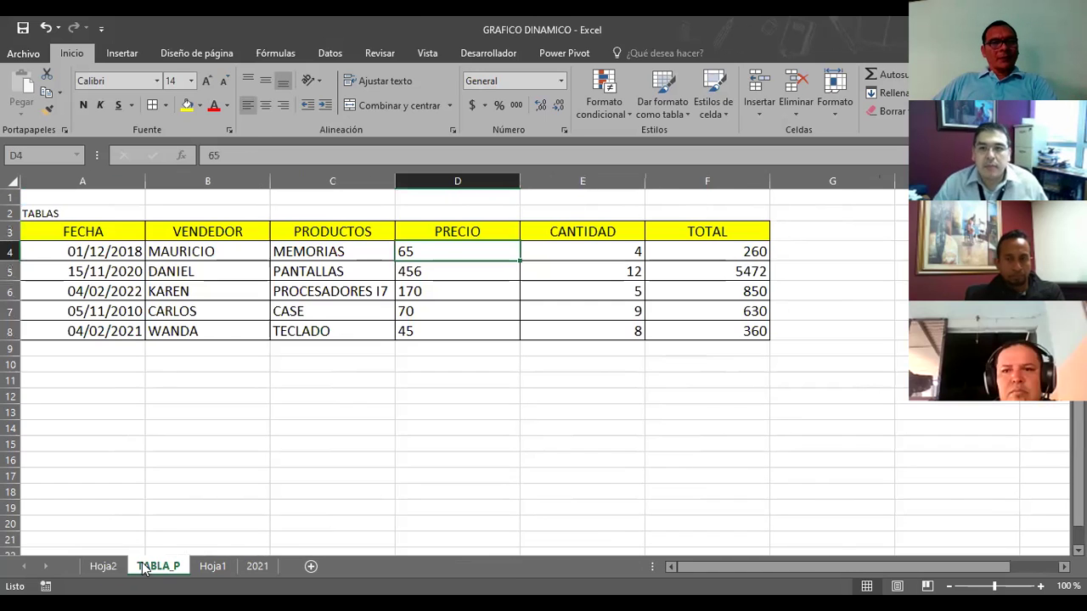
click(433, 311)
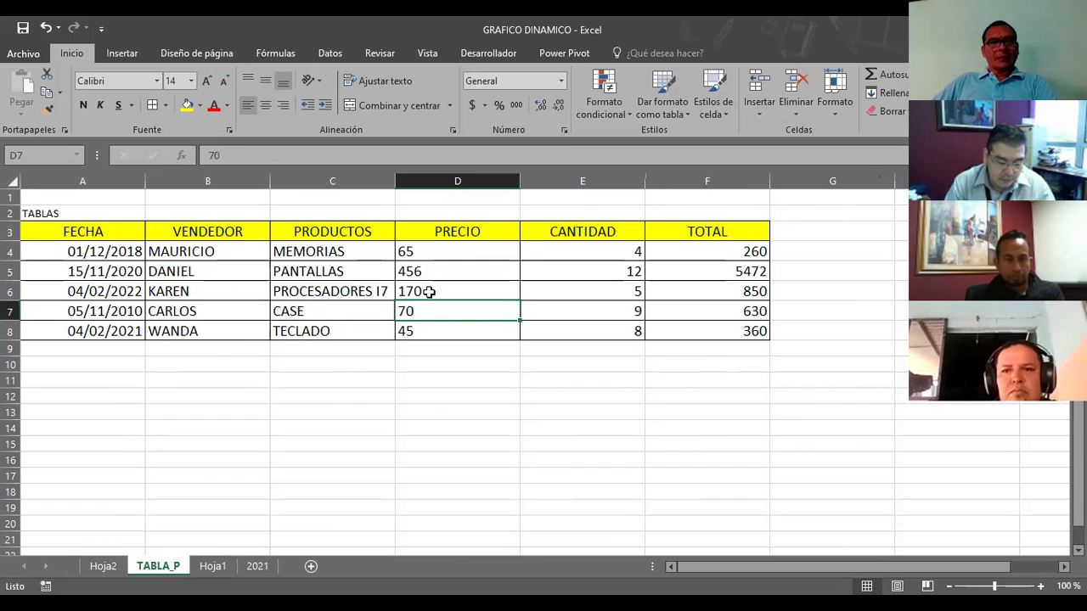
click(430, 292)
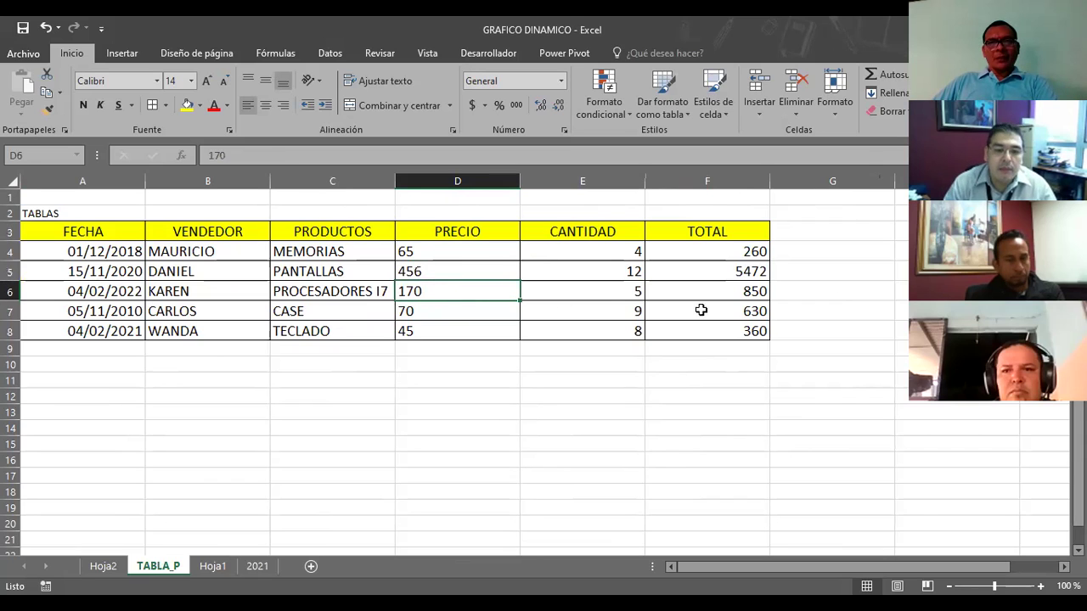
click(754, 296)
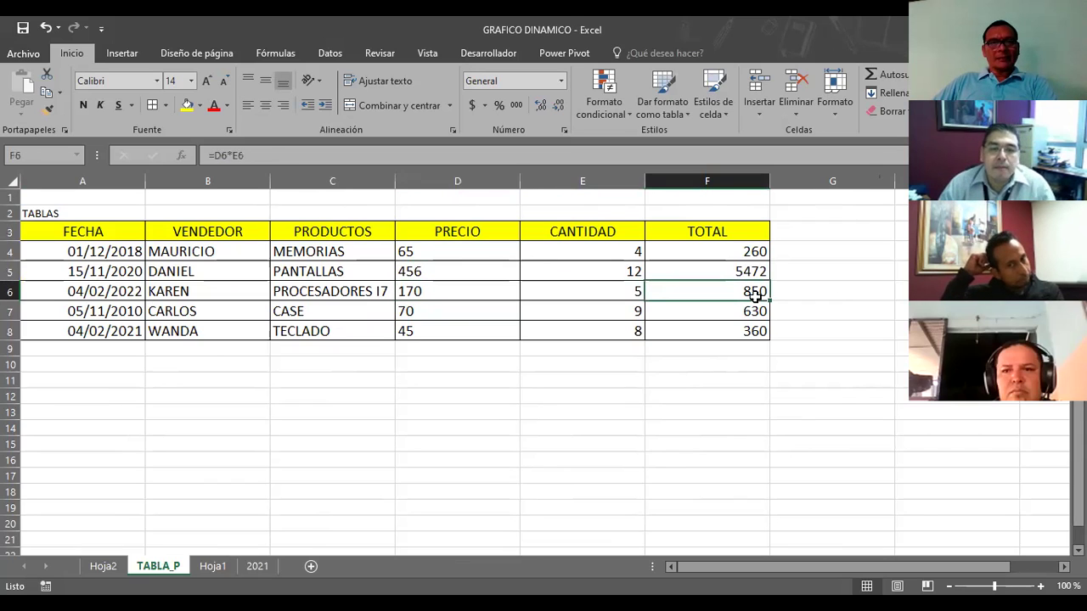
click(733, 316)
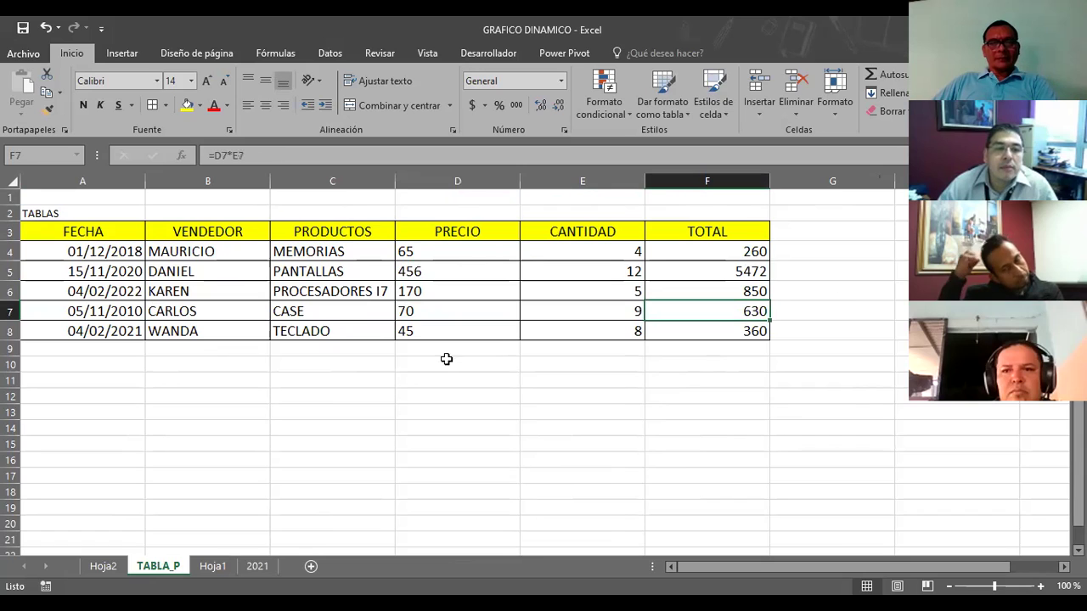
On Hoja2, inspect the 630 and 850 pivot rows and reselect the pivot to show its fields
click(112, 573)
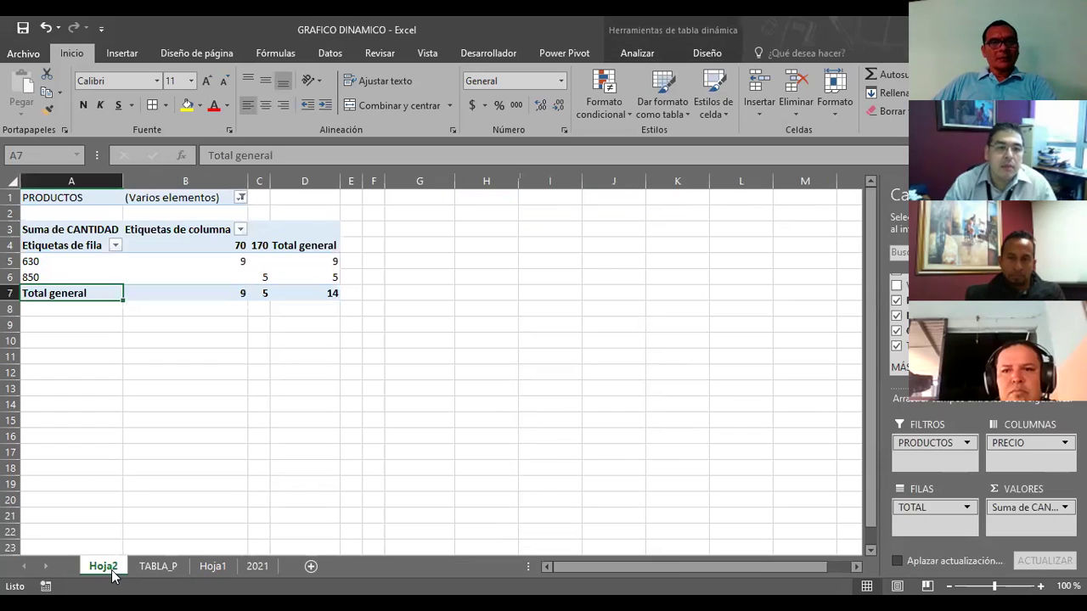
click(28, 262)
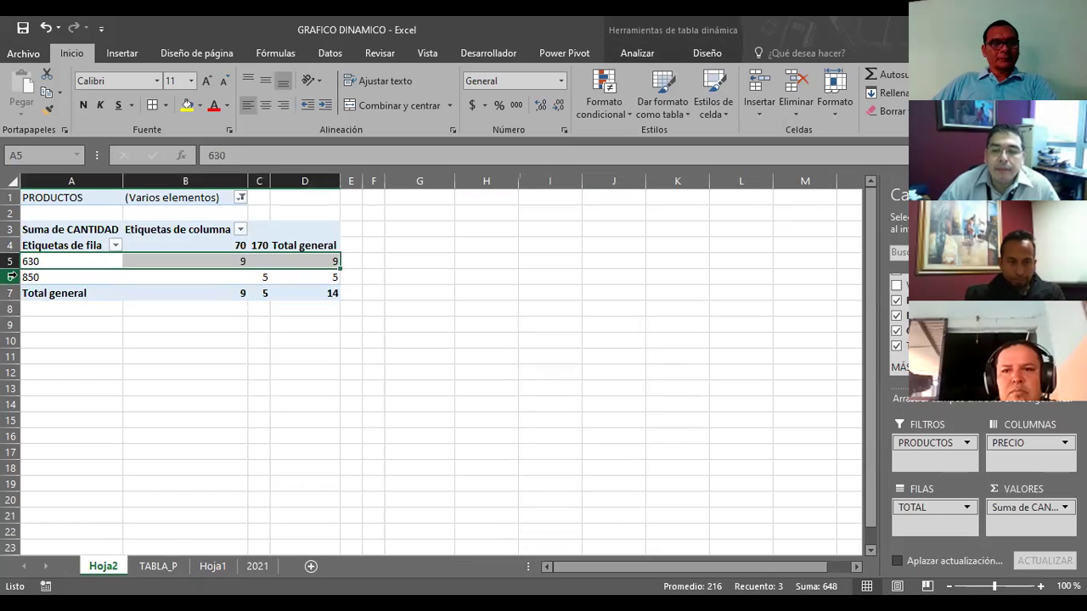
click(19, 277)
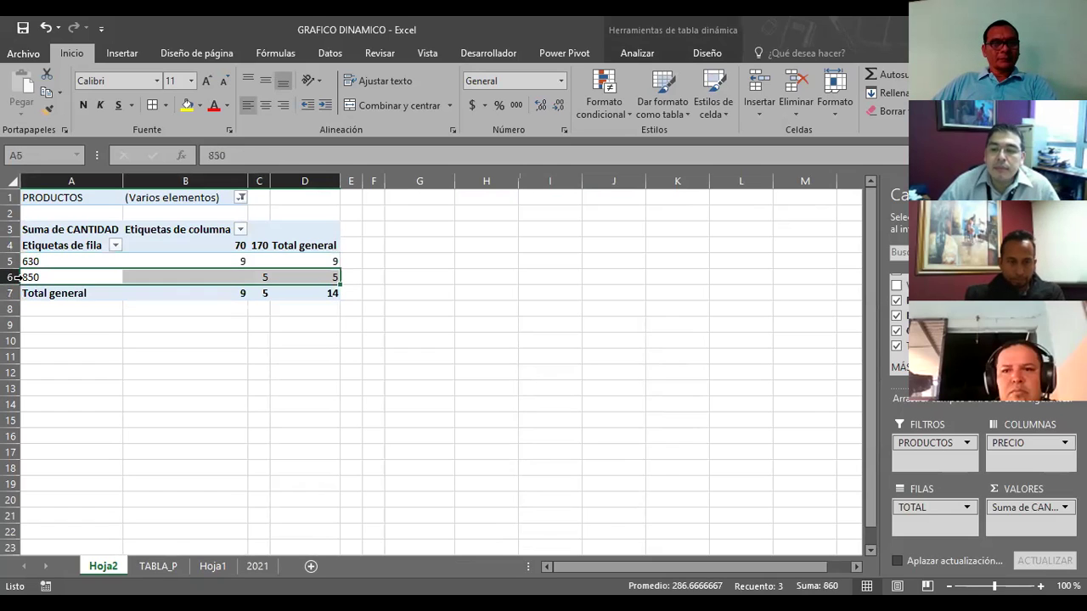
click(217, 391)
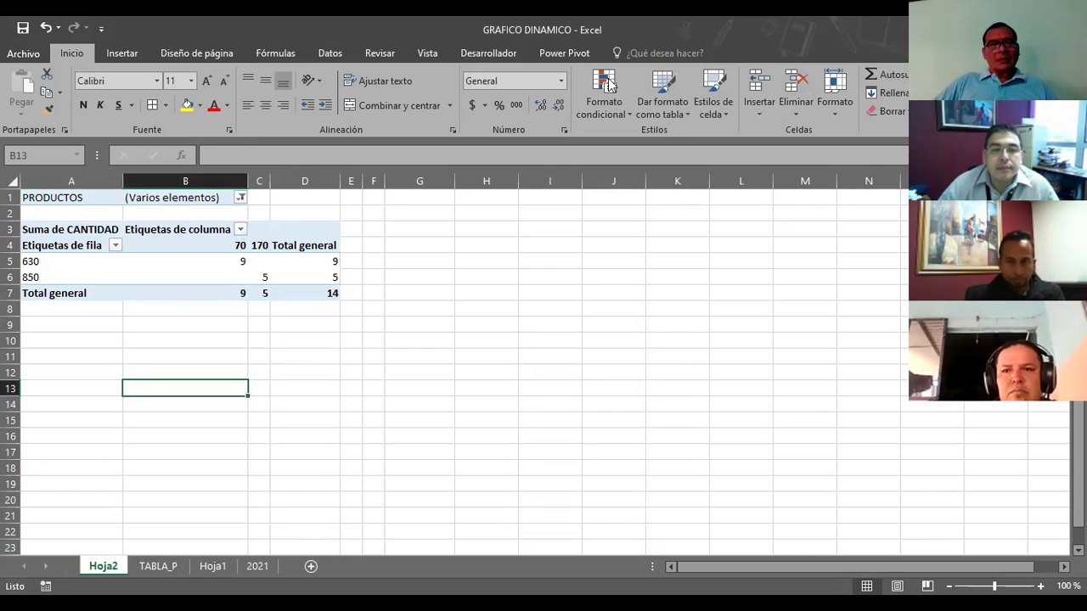
click(154, 244)
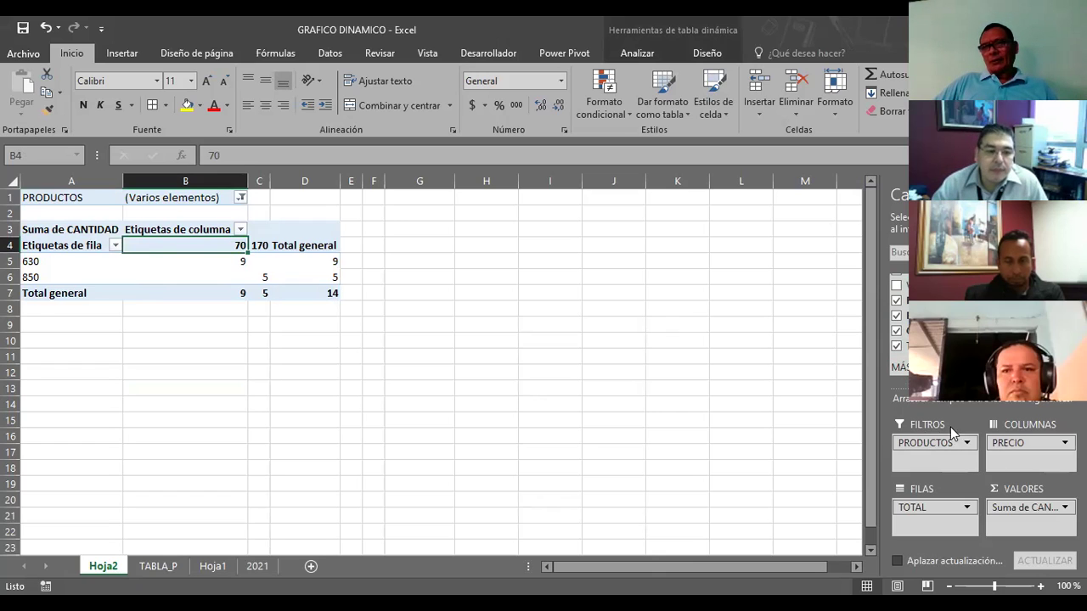
Replace TOTAL with VENDEDOR in the Rows area, listing CARLOS and KAREN
click(923, 509)
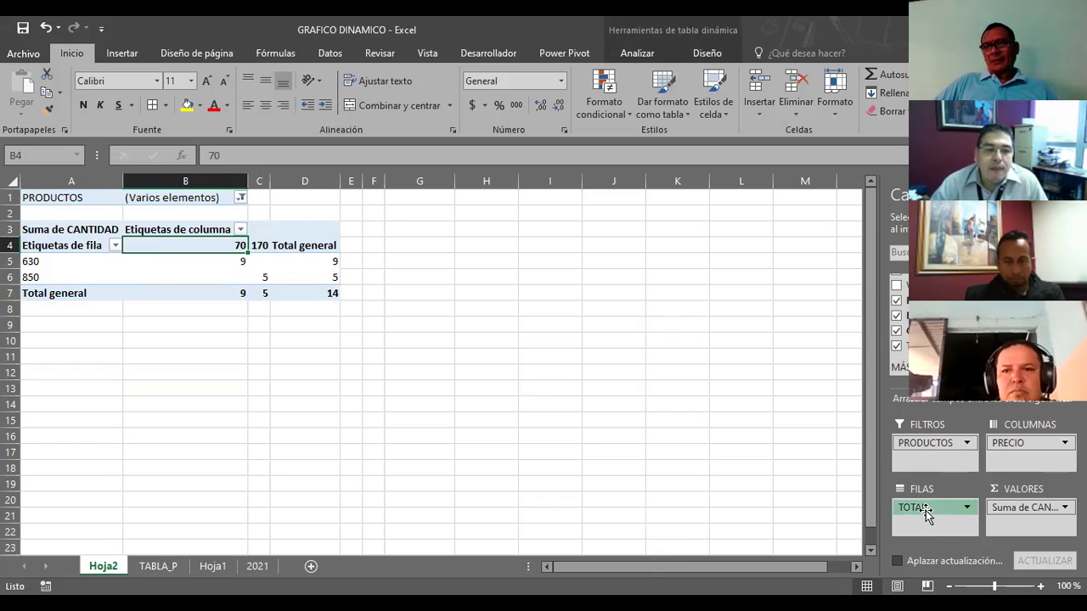
drag(924, 510, 930, 494)
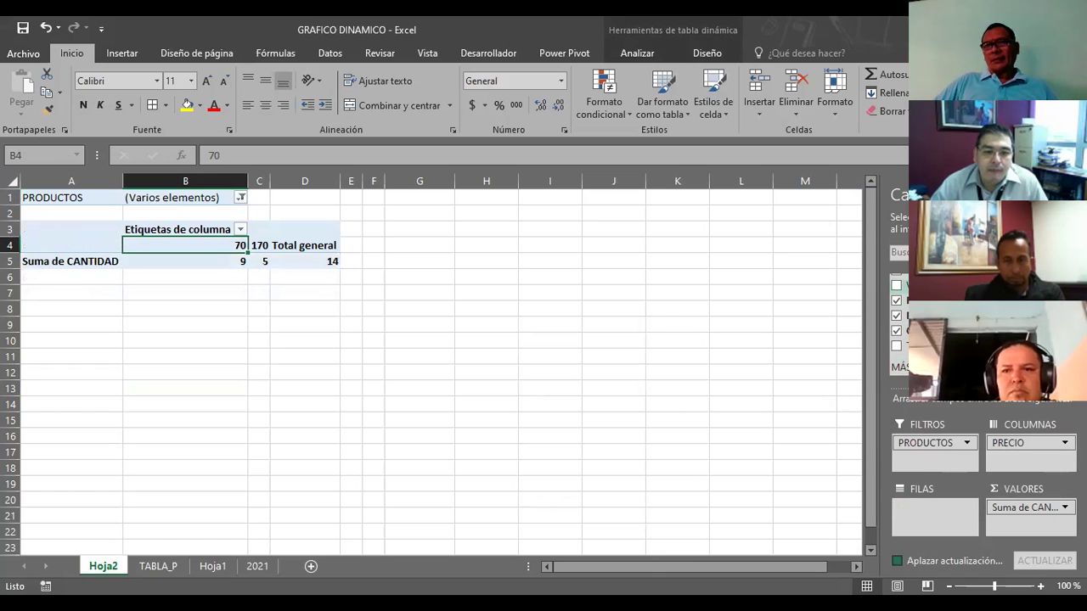
drag(926, 285, 934, 507)
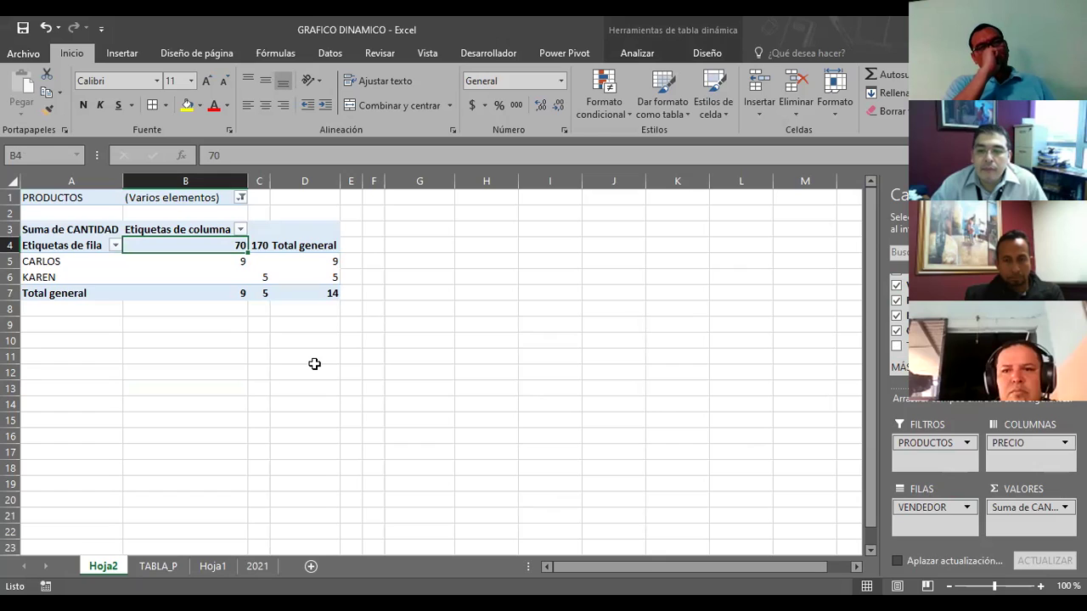
Filter PRODUCTOS to only MEMORIAS and compare the result against the TABLA_P data
click(242, 197)
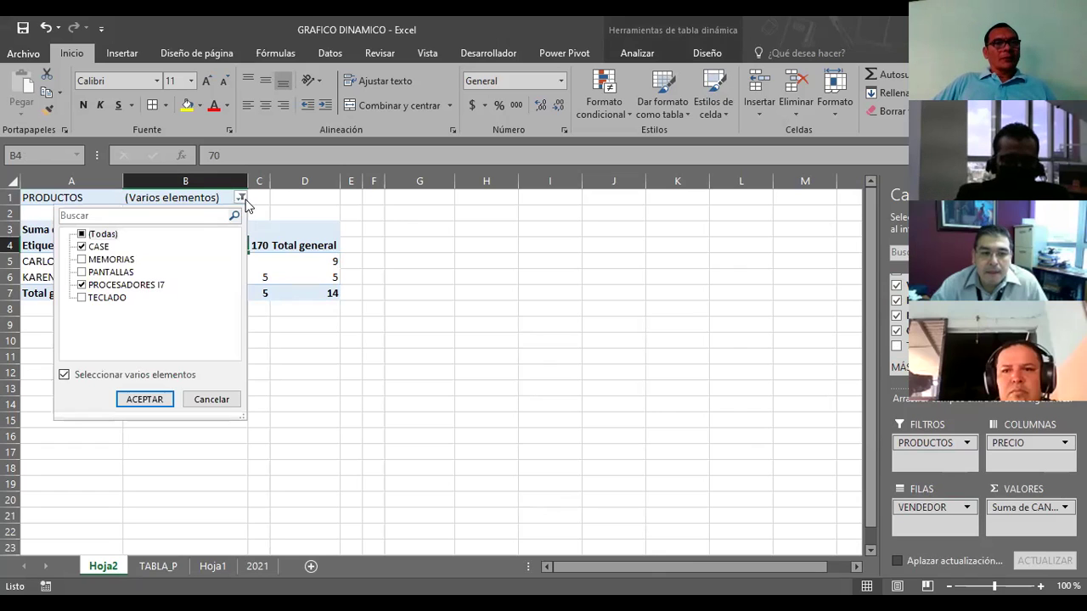
click(81, 259)
click(82, 246)
click(81, 285)
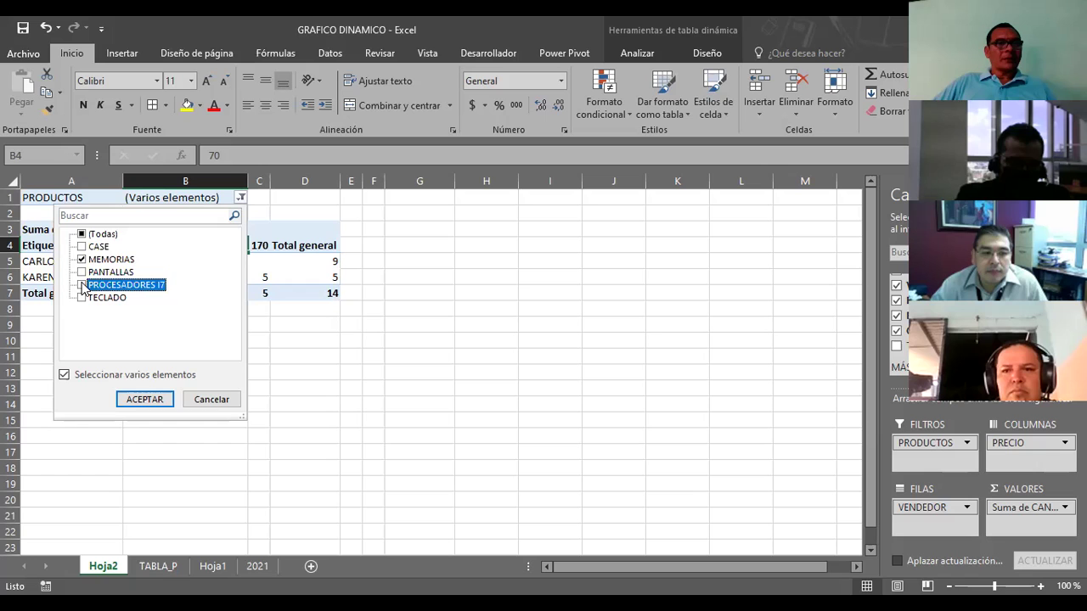
click(146, 399)
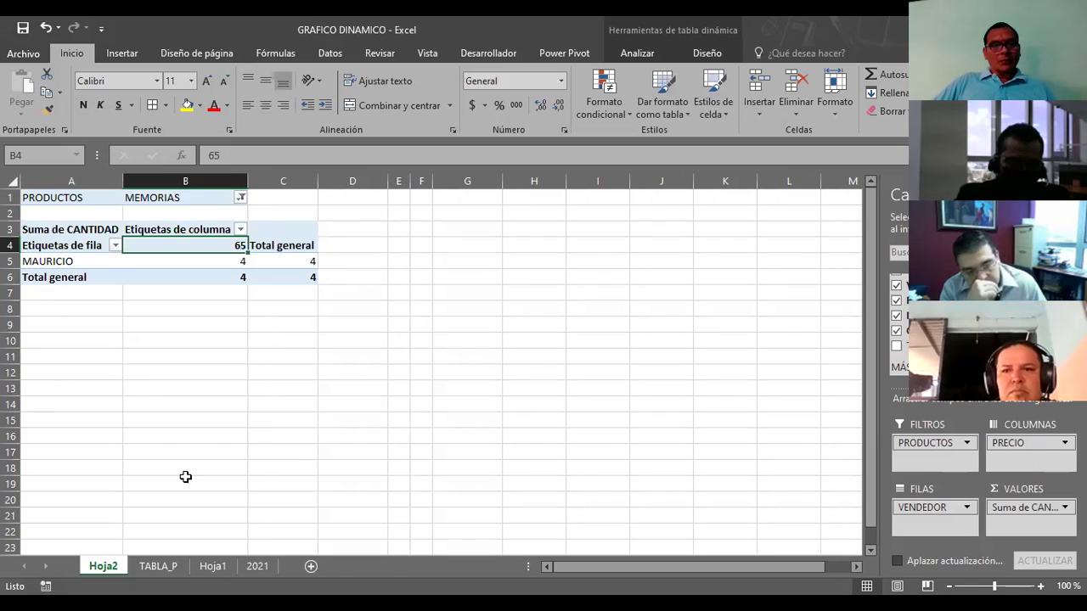
click(157, 565)
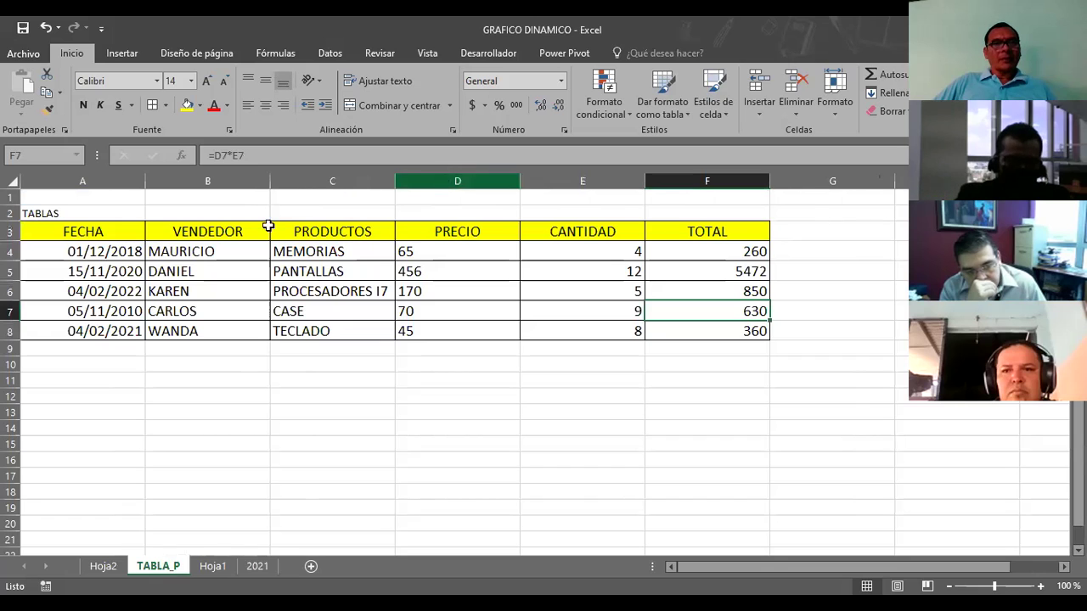
click(104, 566)
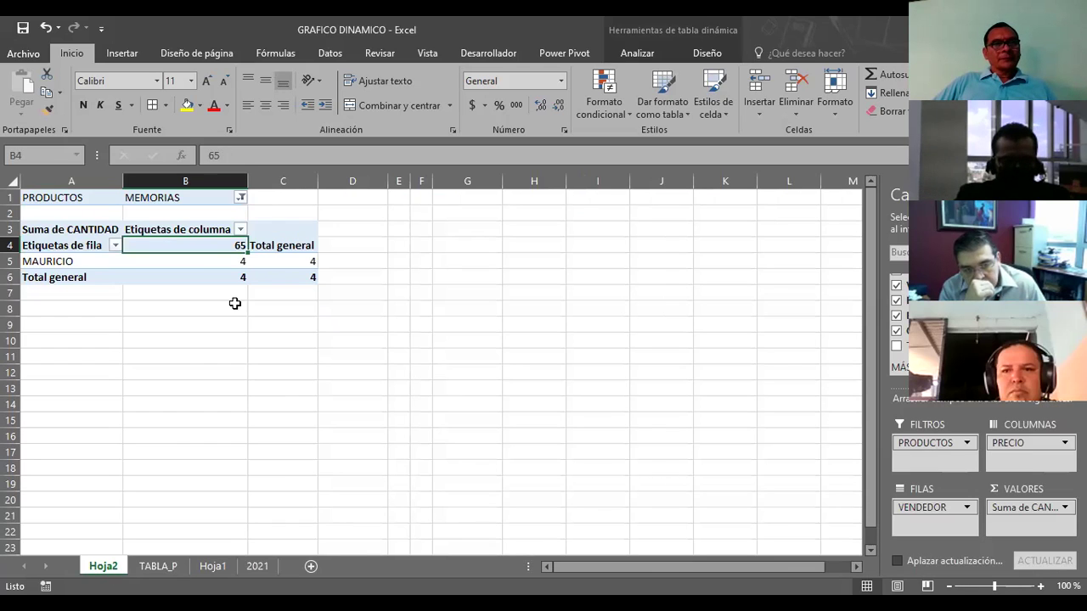
Change the filter to PANTALLAS and TECLADO, showing DANIEL 12 and WANDA 8, total 20
click(241, 198)
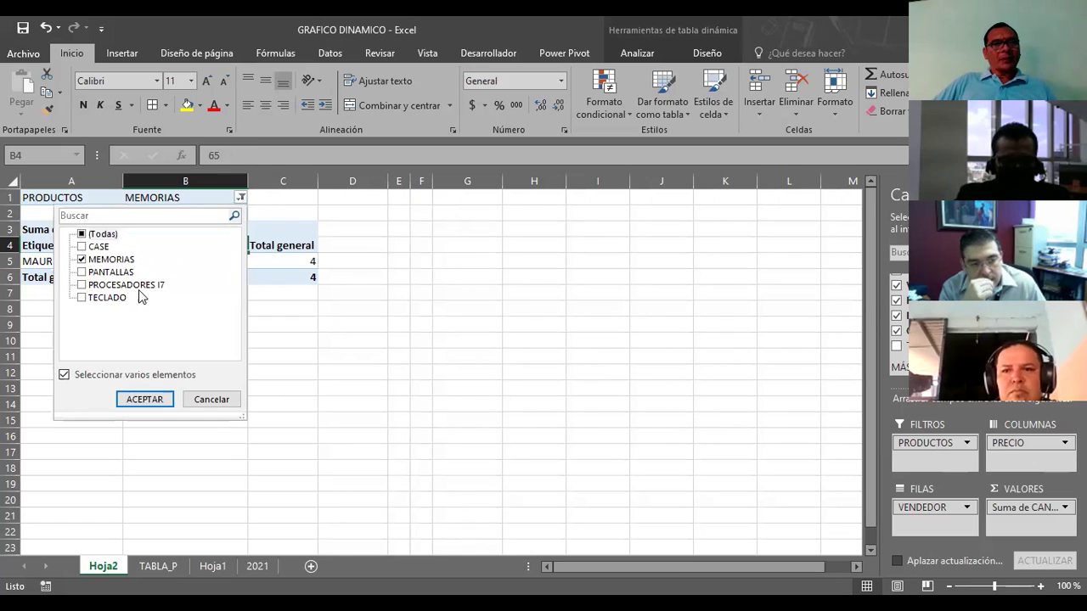
click(82, 272)
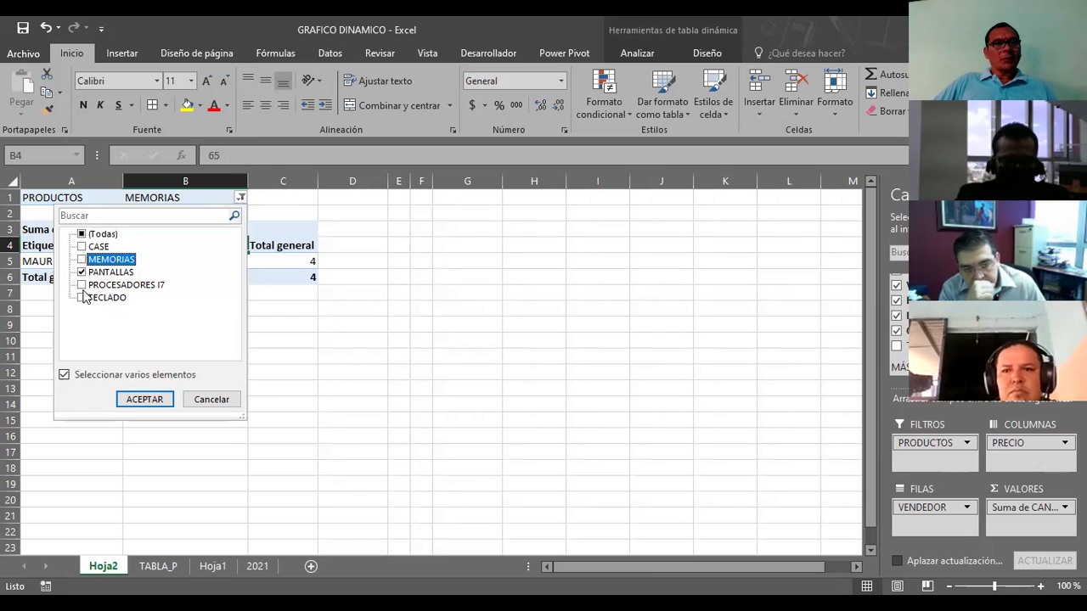
click(81, 298)
click(145, 400)
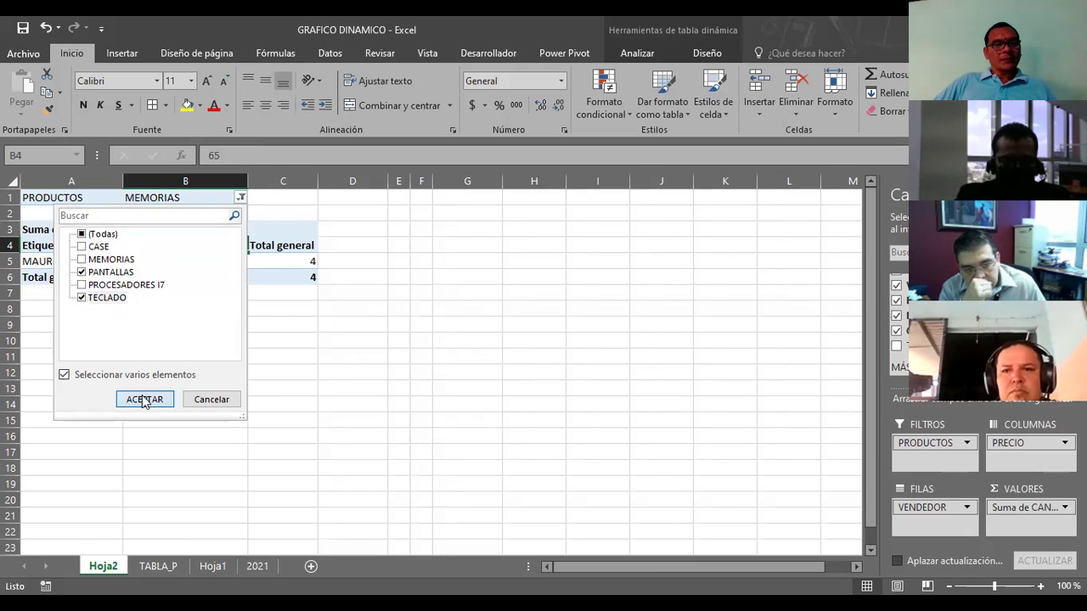
click(145, 400)
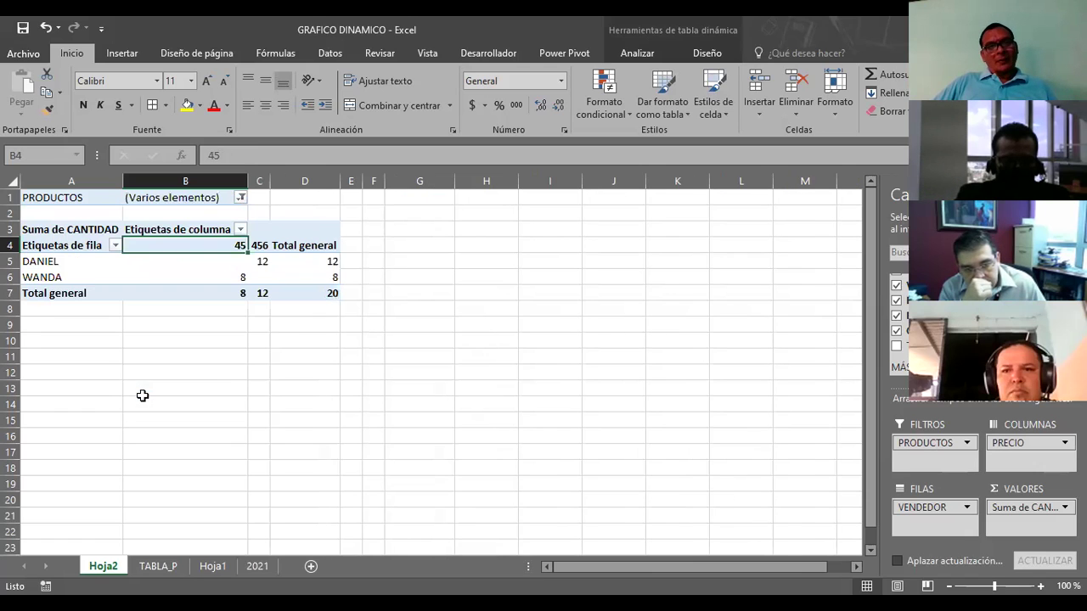
click(40, 262)
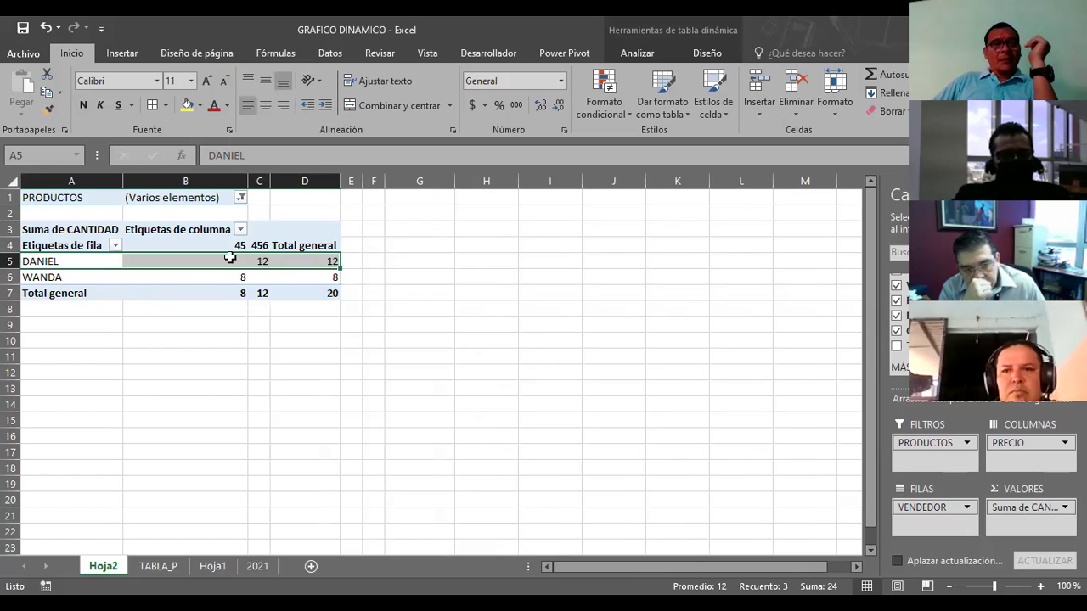
Check WANDA's quantity of 8 against the TABLA_P source, then open the Etiquetas de fila seller filter
click(187, 277)
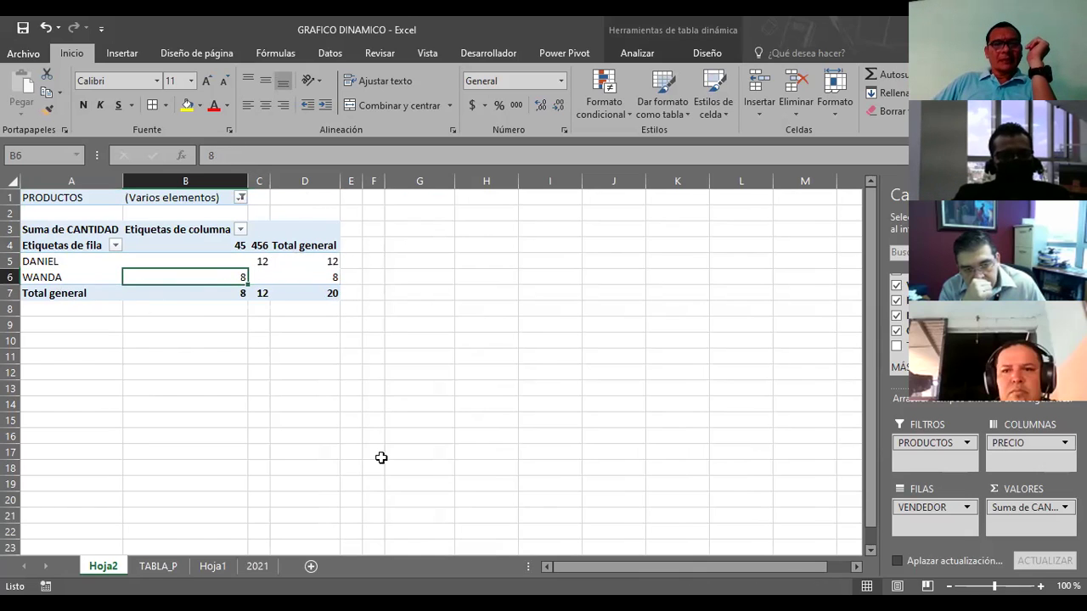
click(156, 566)
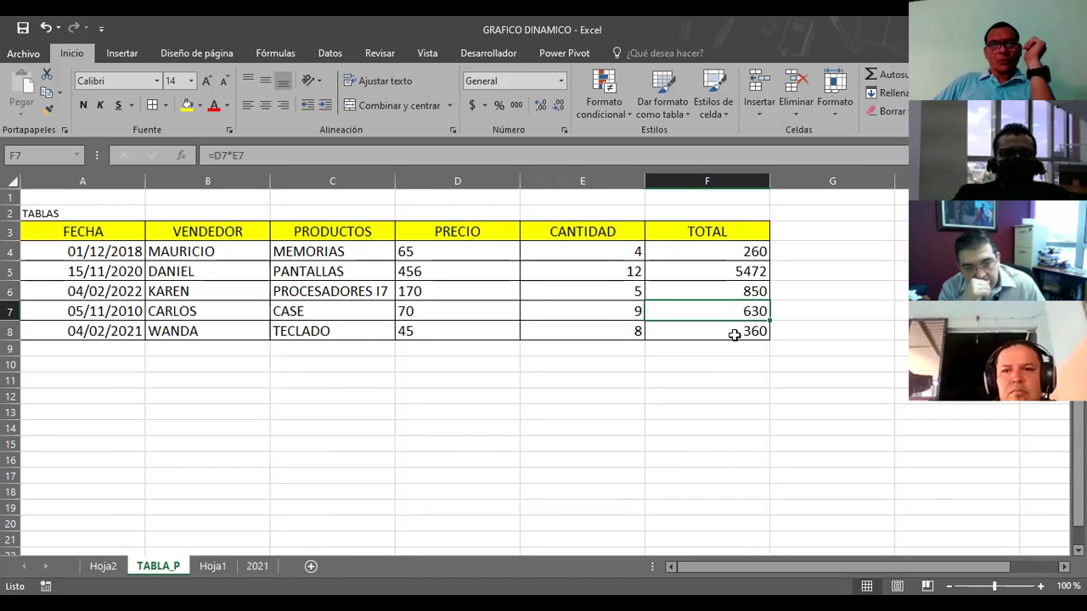
click(115, 567)
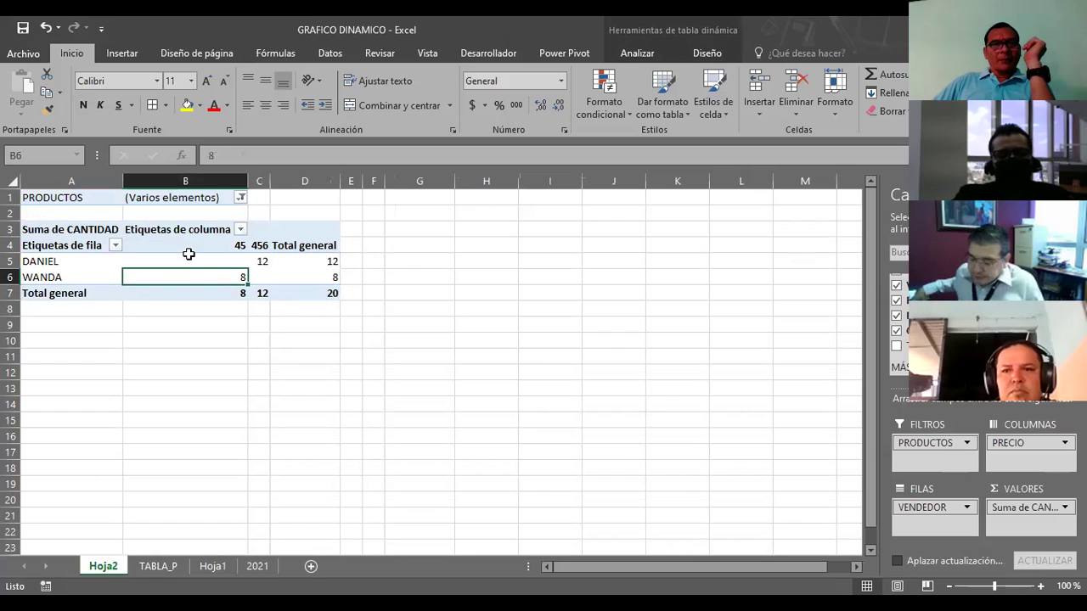
click(223, 245)
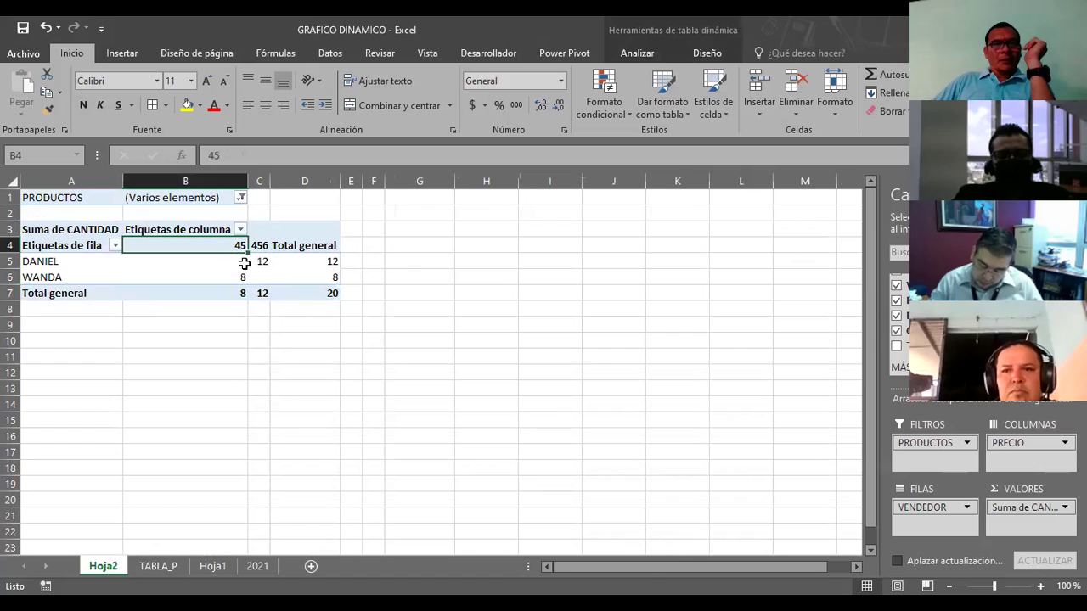
click(229, 277)
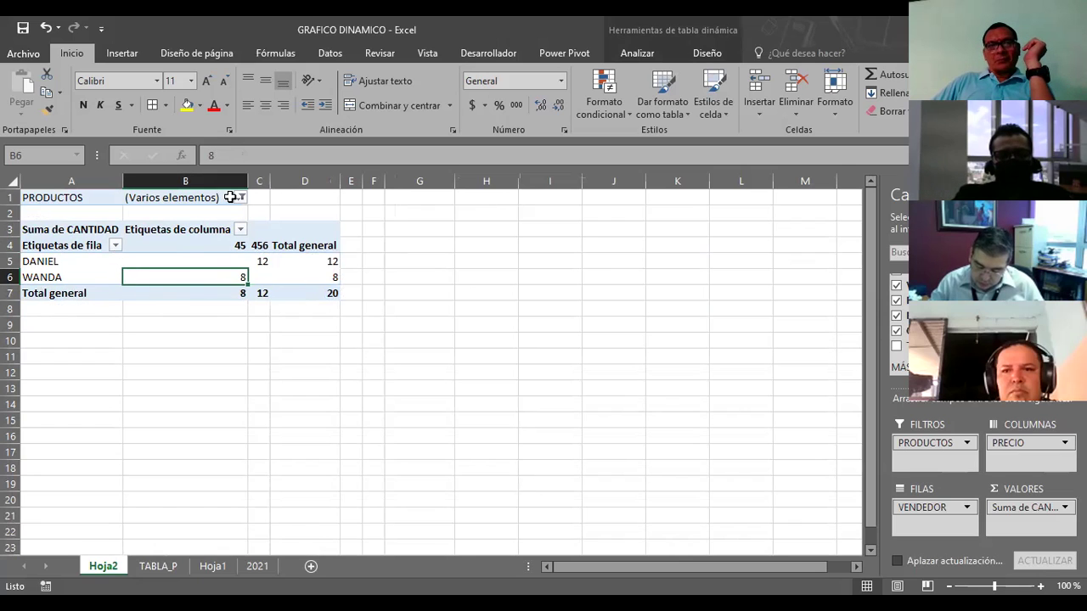
click(114, 245)
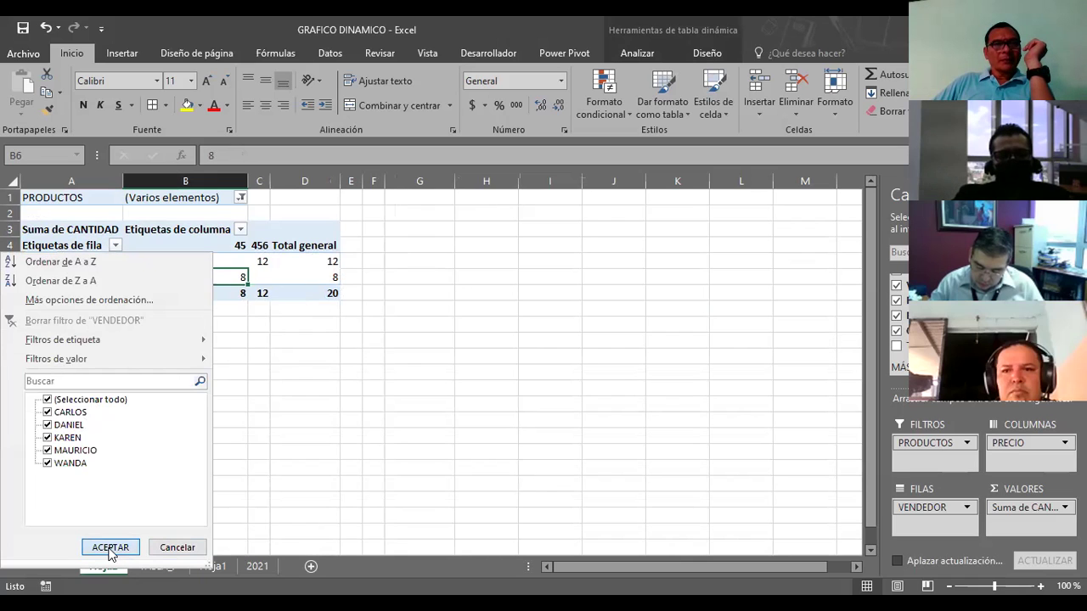
Set the PRODUCTOS report filter to (Todas) so all five sellers appear, totalling 38
click(241, 198)
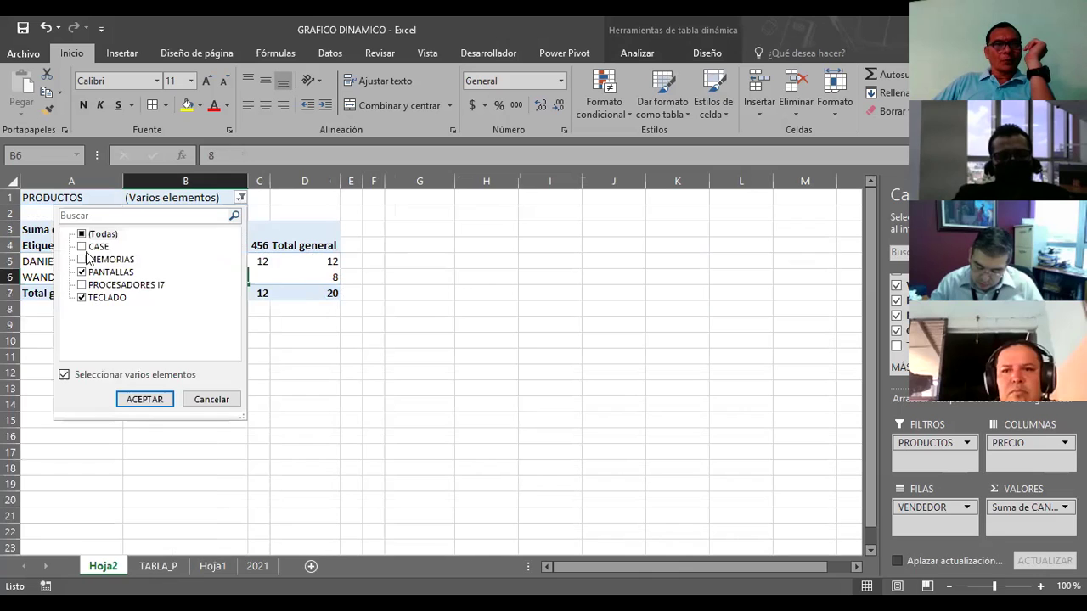
click(82, 235)
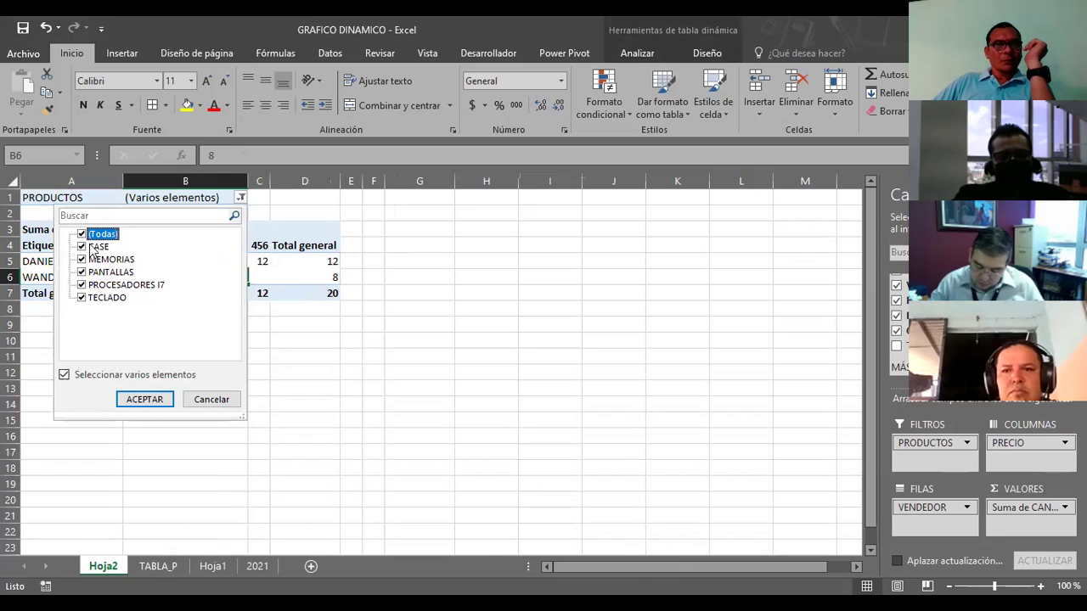
click(129, 397)
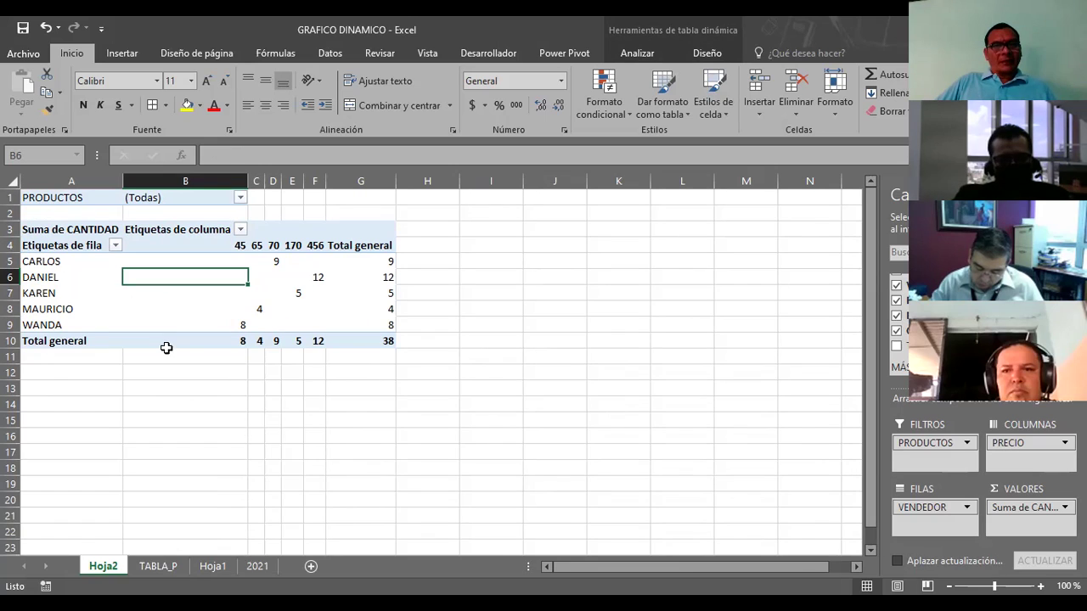
click(166, 572)
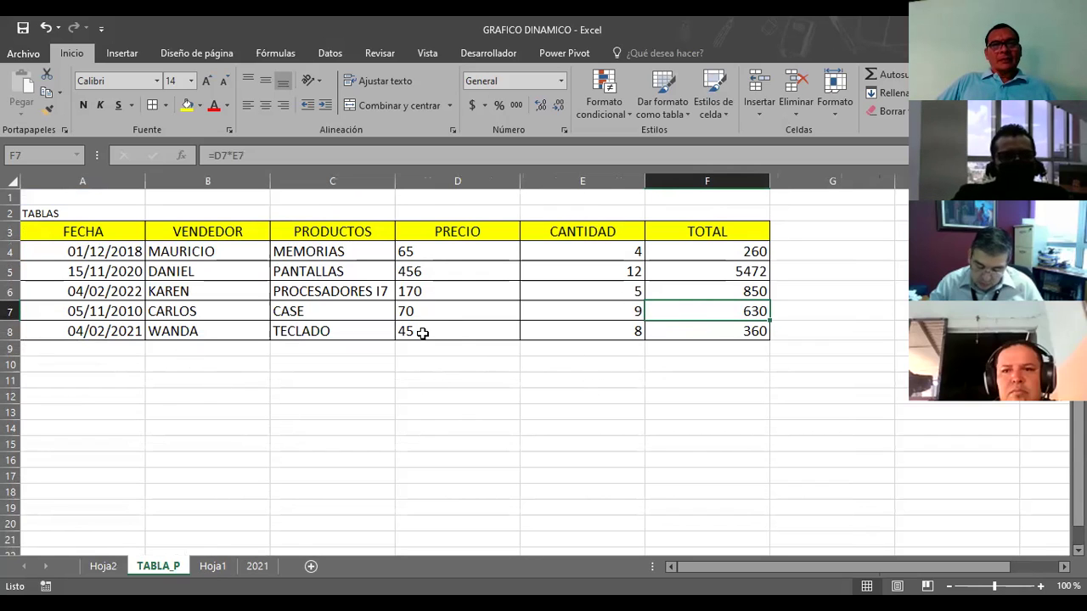
click(211, 567)
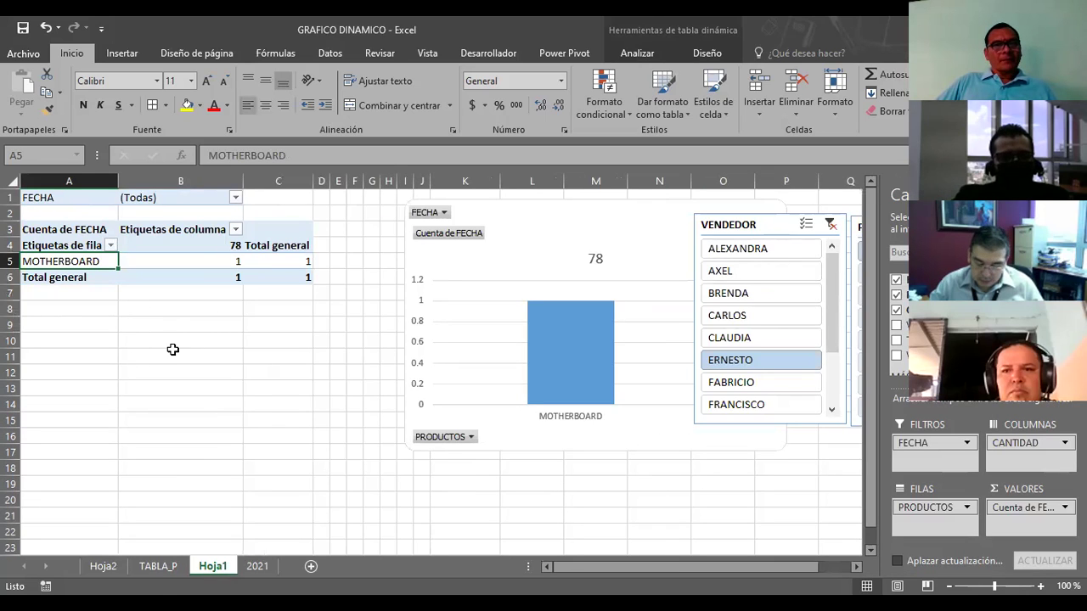
click(103, 566)
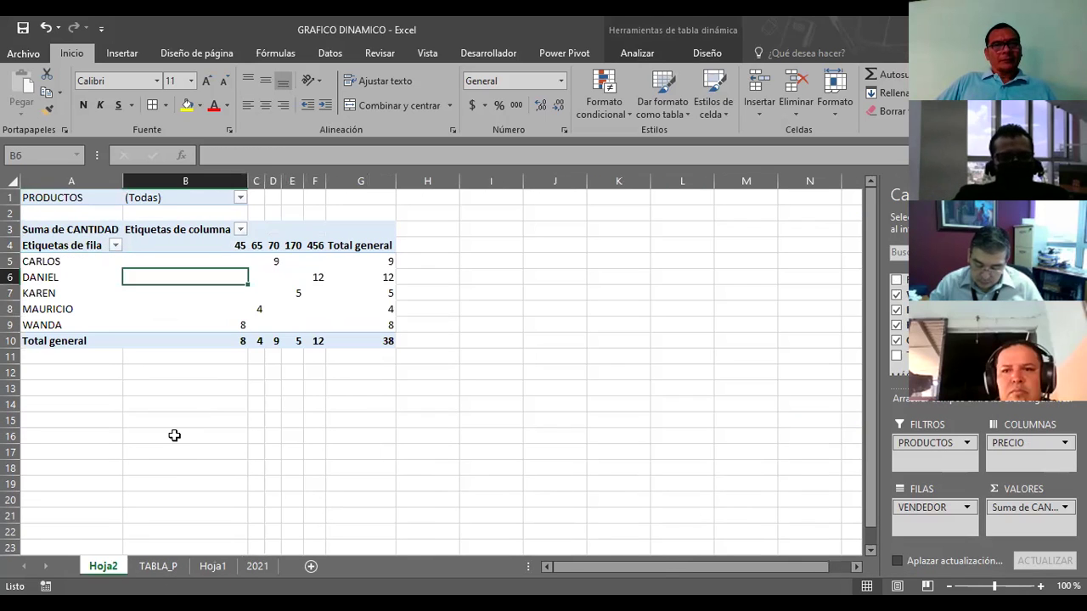
click(174, 435)
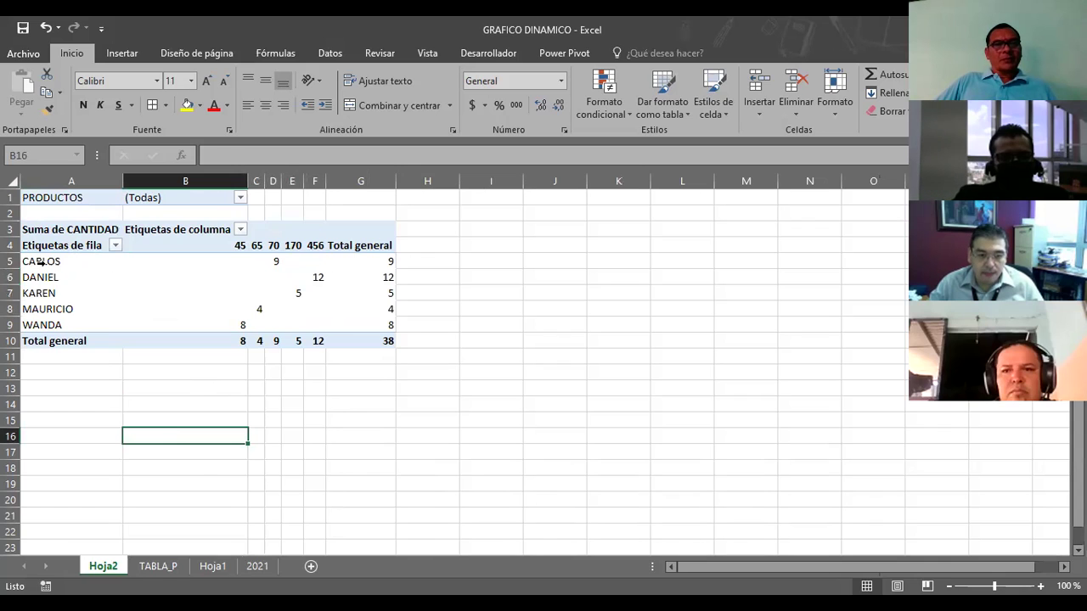
Apply Todos los bordes to the seller rows A5:G9, CARLOS to WANDA
drag(41, 261, 145, 325)
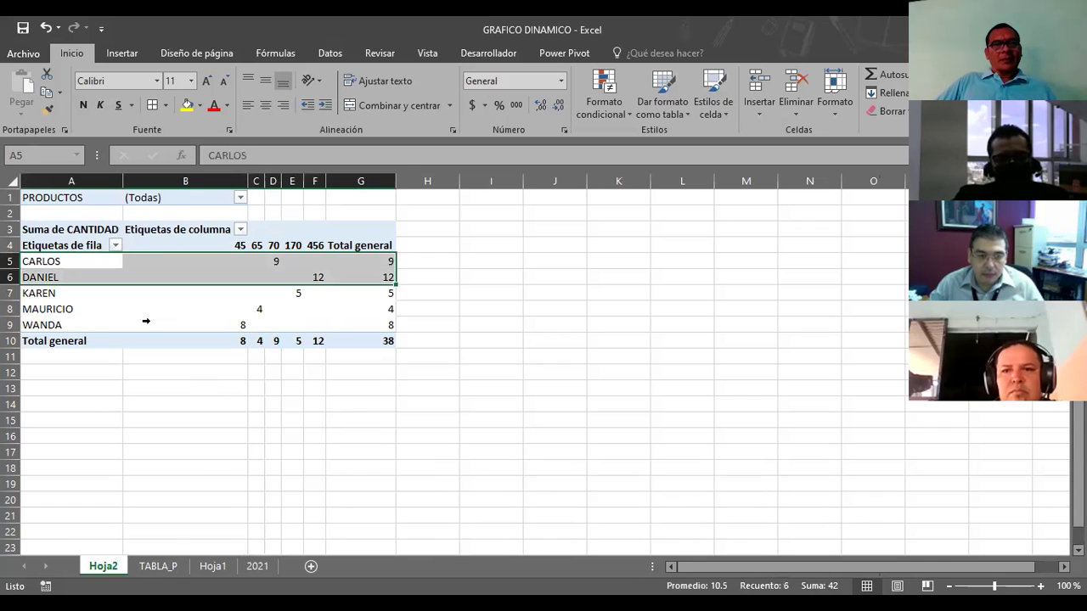
click(166, 105)
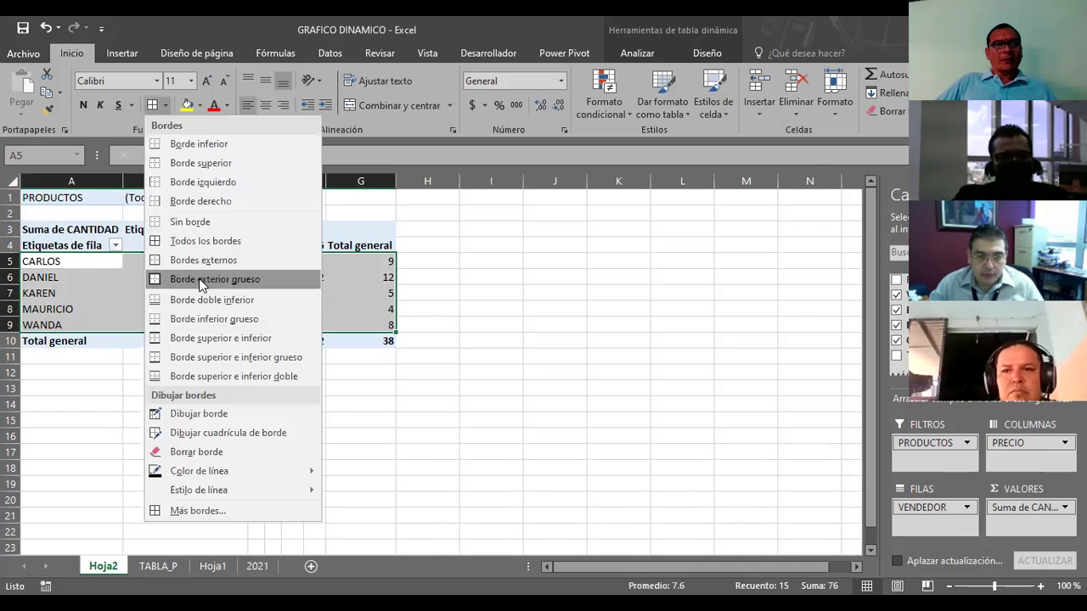
click(159, 241)
click(582, 288)
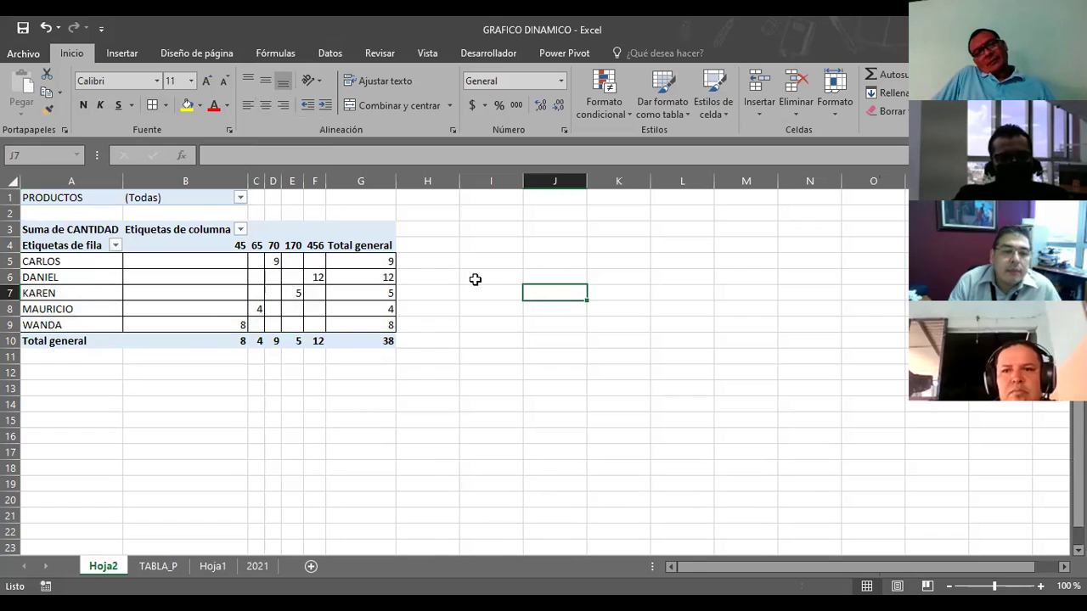
Fill the Total general row A10:G10 yellow and select the pivot area A1:H13
drag(101, 261, 133, 346)
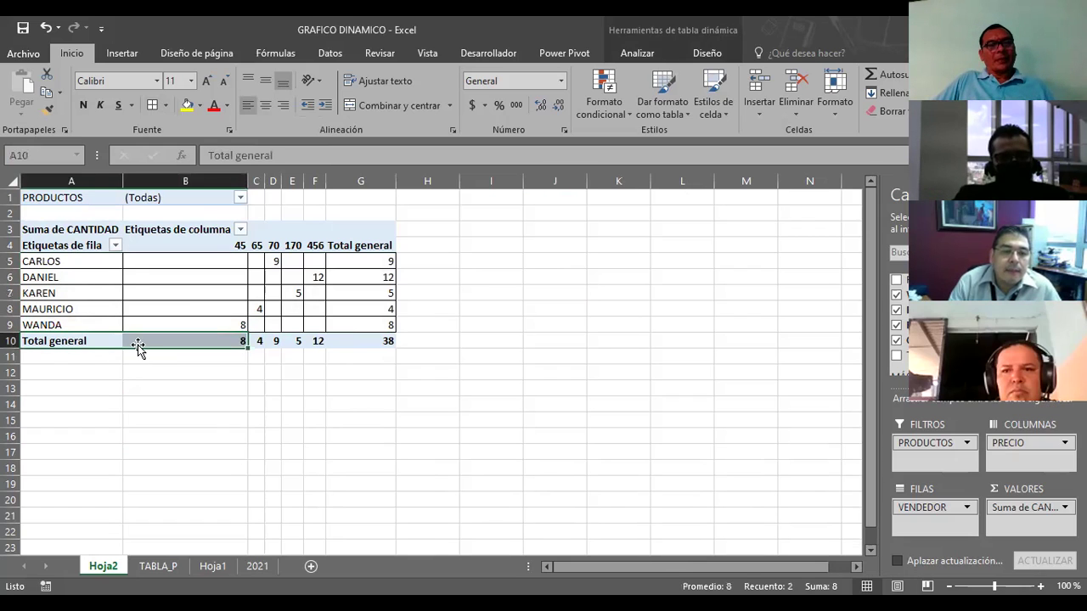
click(185, 404)
drag(51, 340, 387, 341)
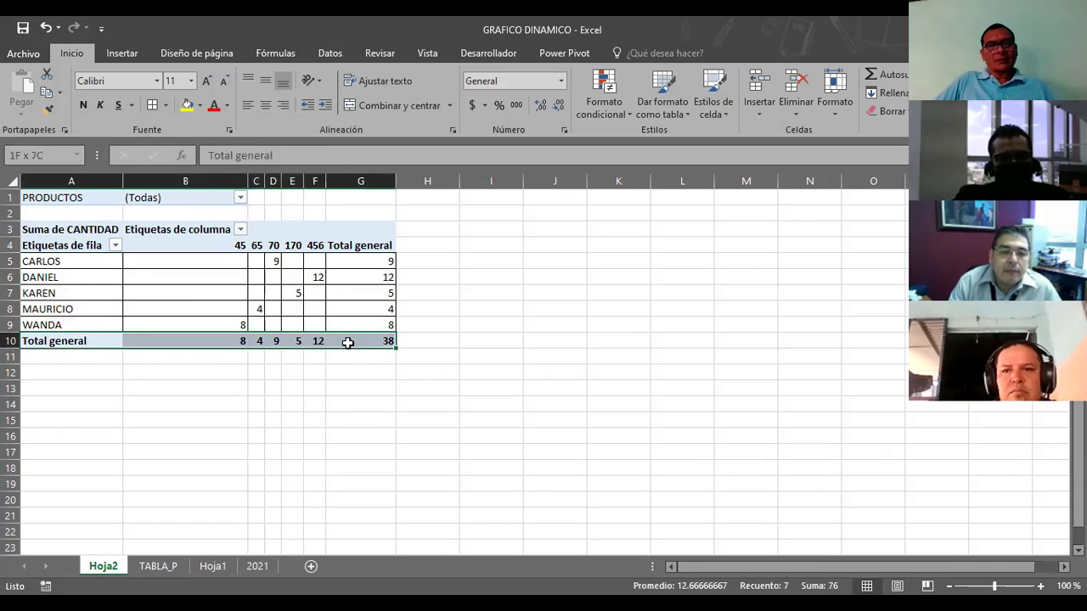
click(185, 105)
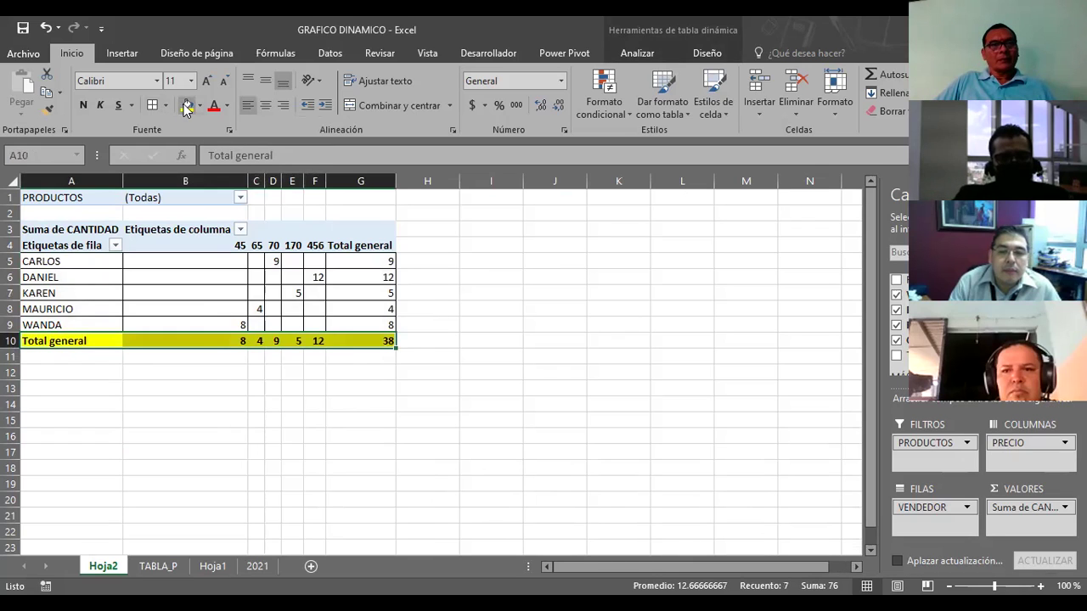
click(536, 329)
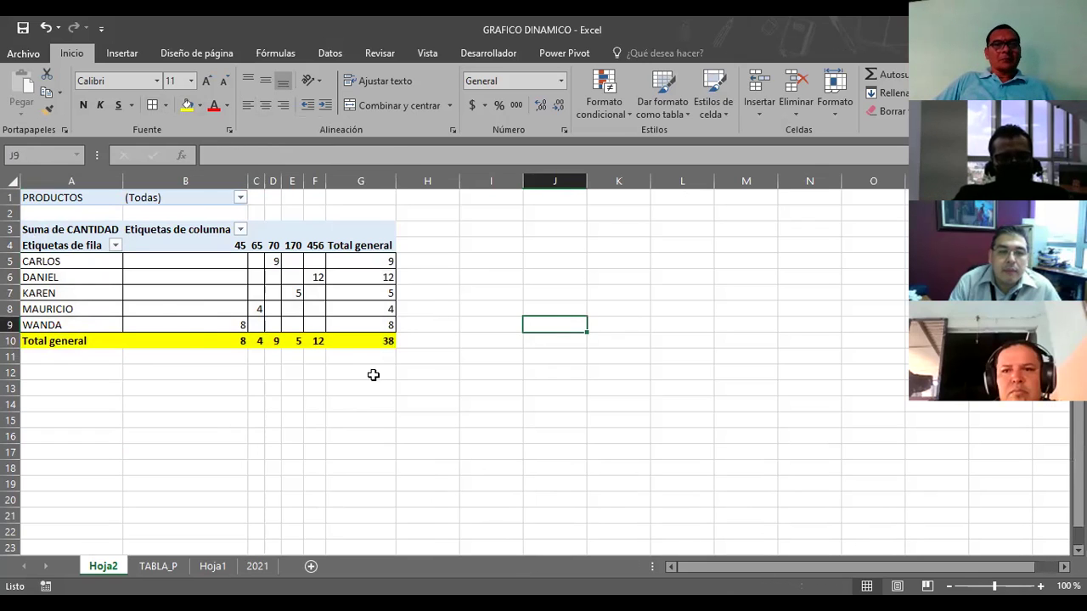
drag(427, 388, 82, 149)
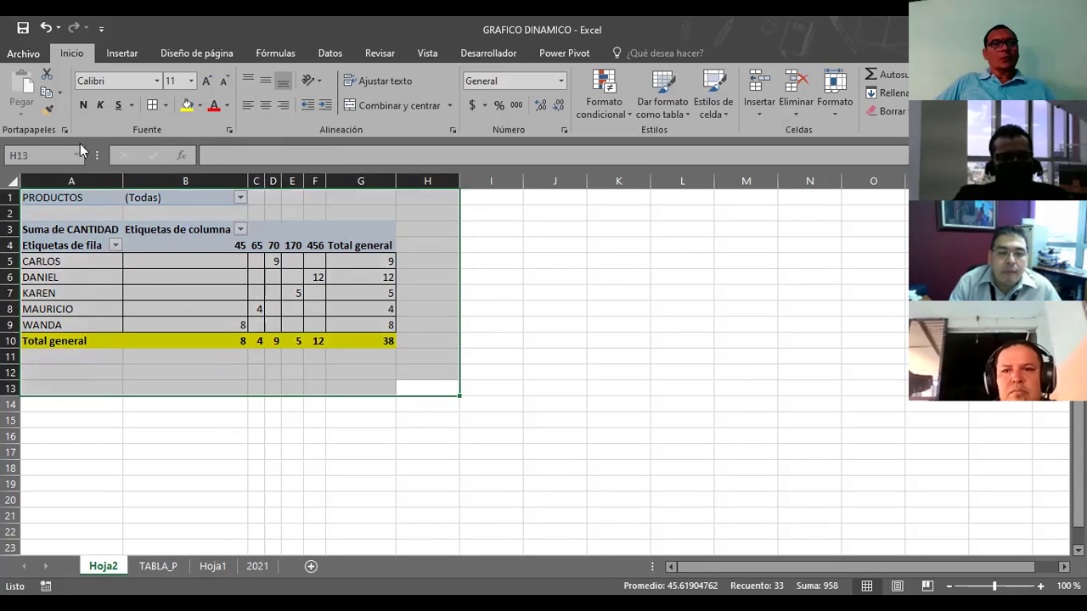
Set the print Configuración to Imprimir selección, then return to the Hoja2 worksheet
click(24, 53)
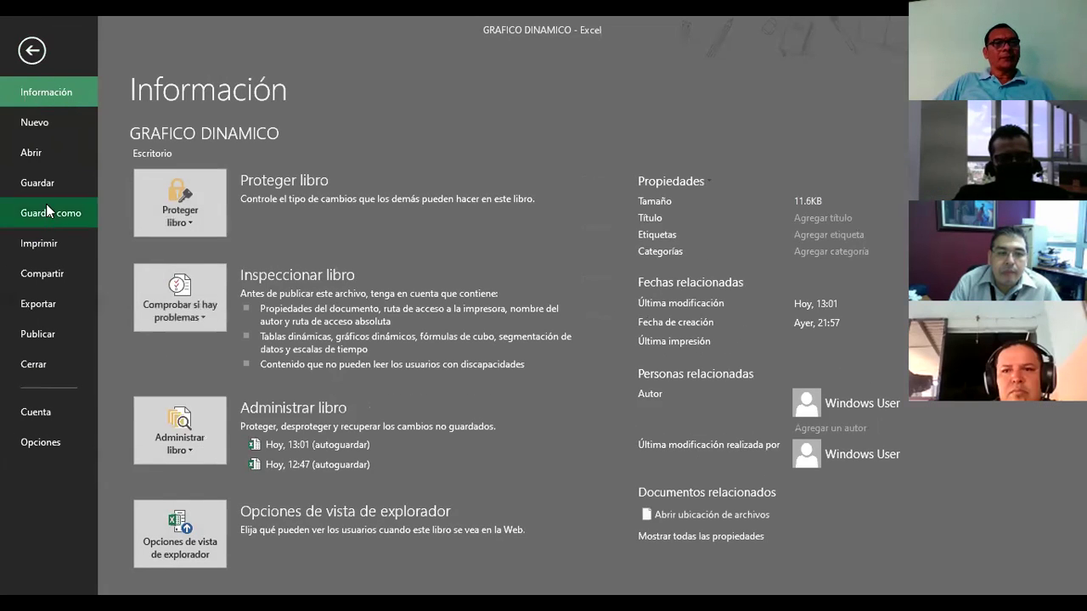
click(43, 250)
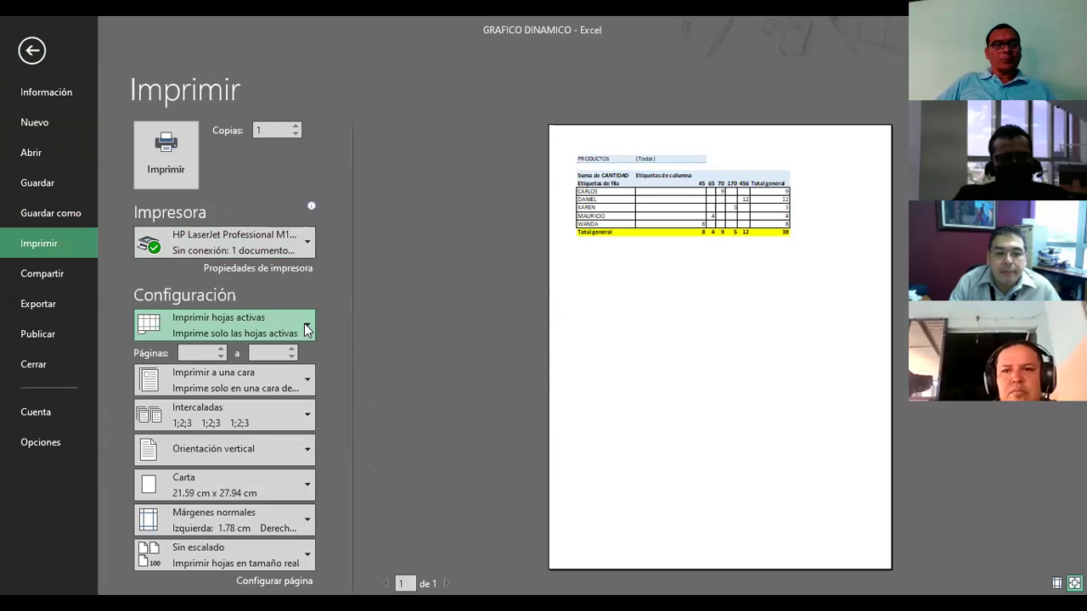
click(305, 329)
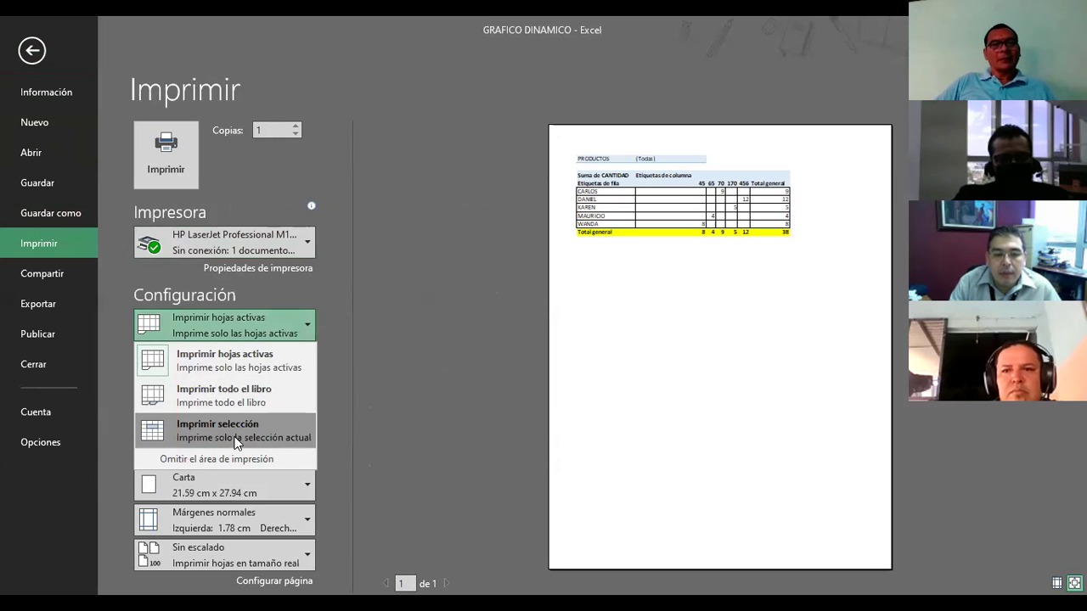
click(237, 437)
click(271, 352)
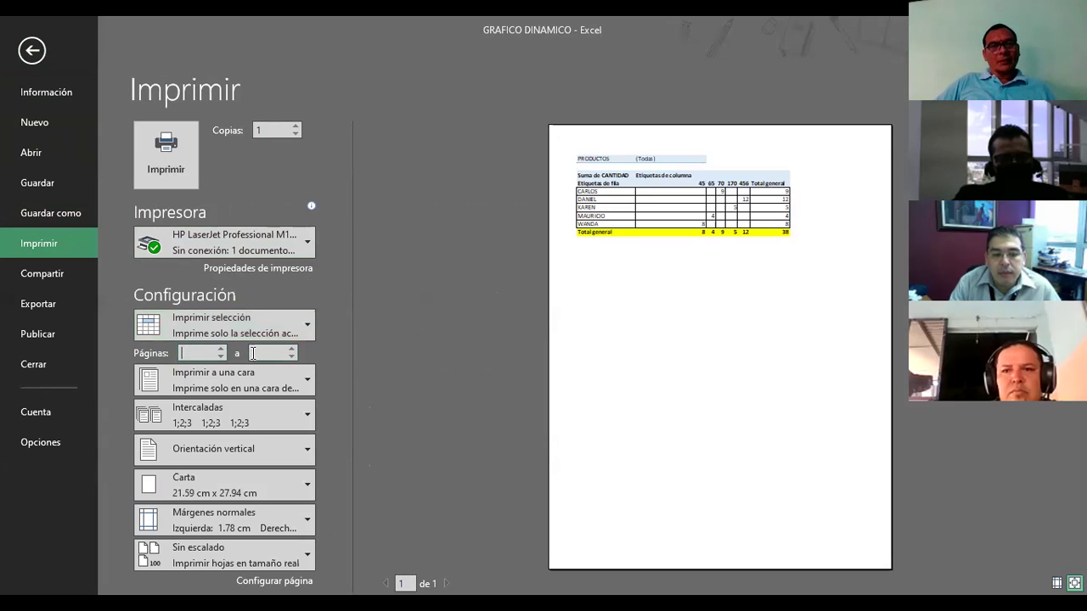
click(41, 56)
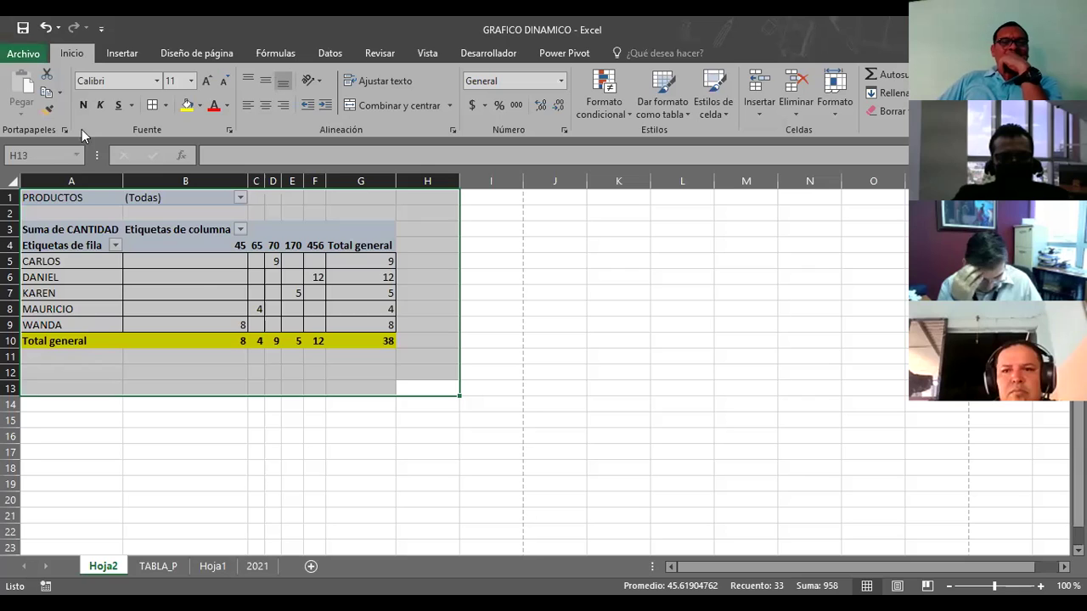
click(570, 324)
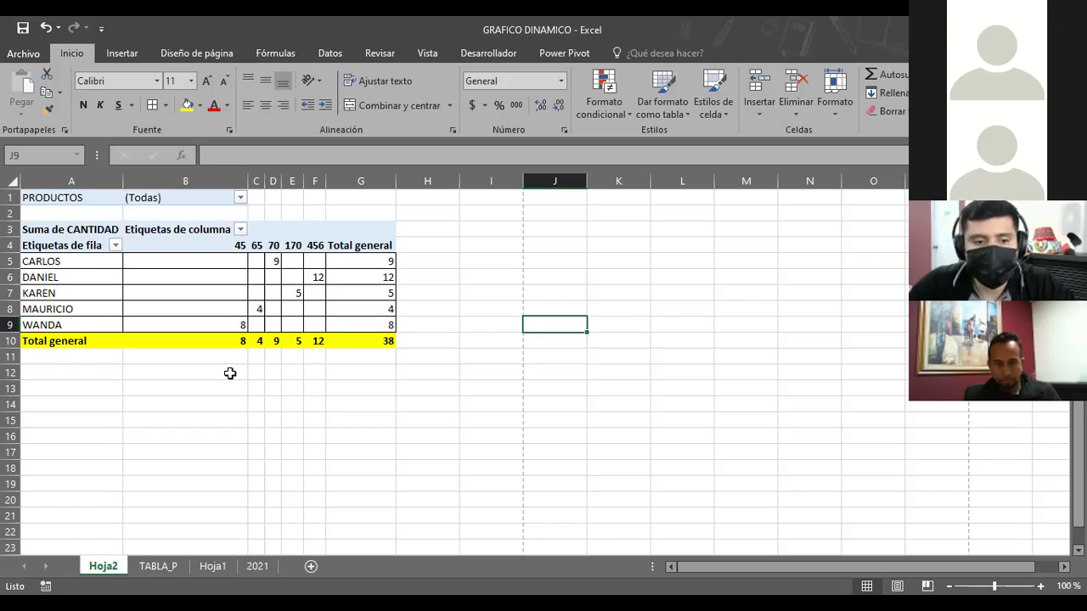
click(230, 373)
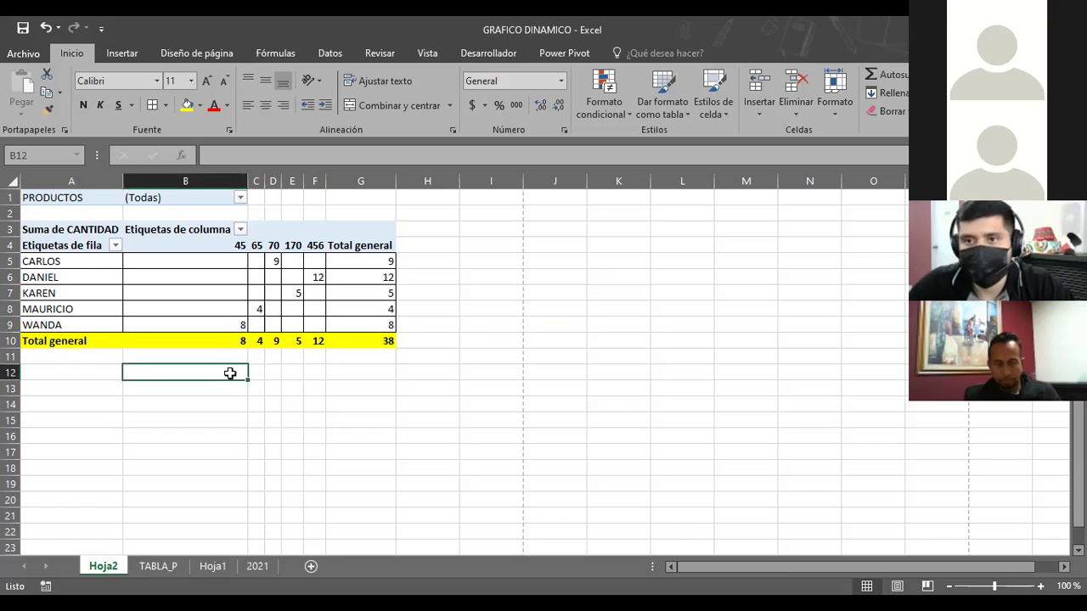
click(58, 361)
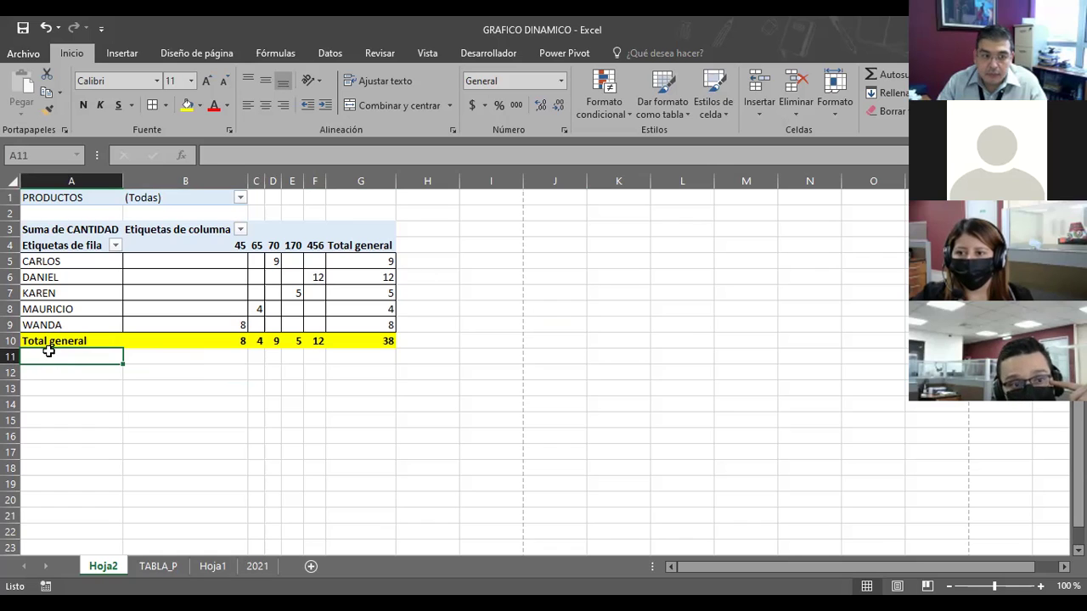
drag(48, 262, 48, 325)
click(37, 352)
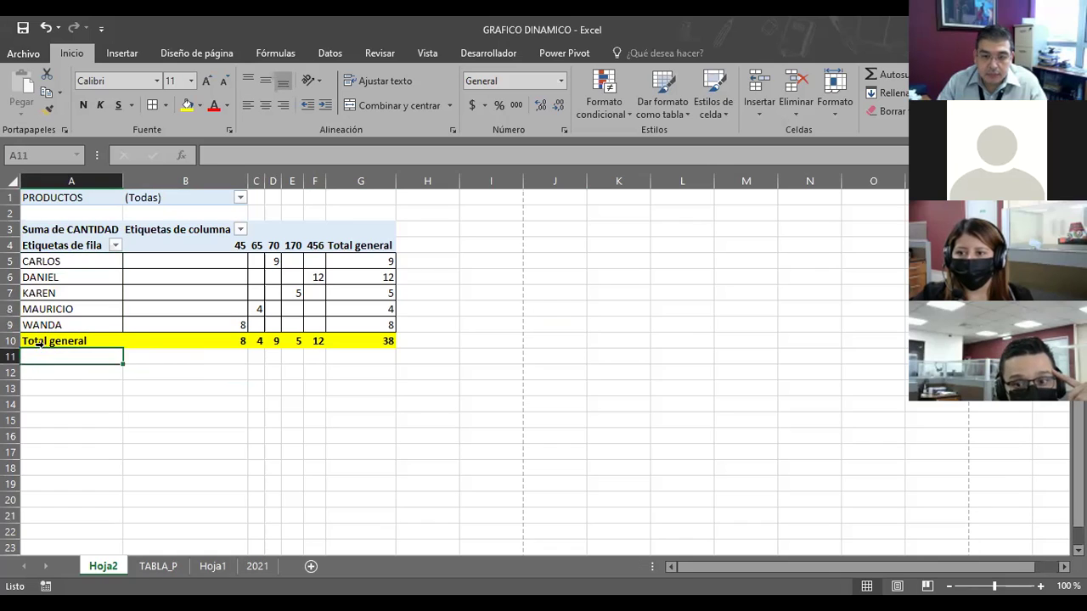
click(40, 342)
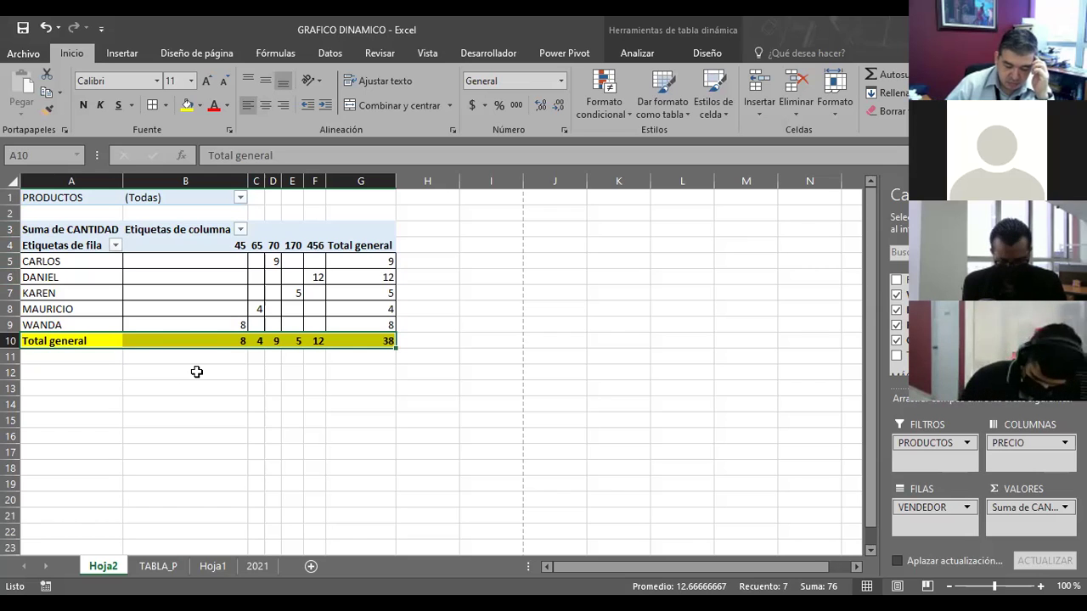
click(110, 374)
click(93, 358)
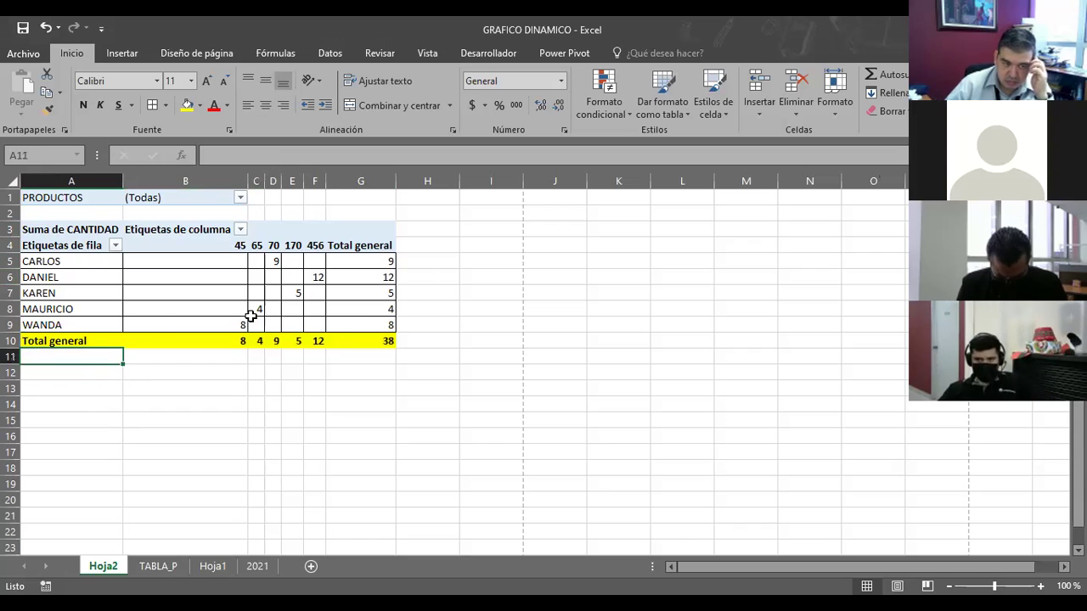
click(123, 338)
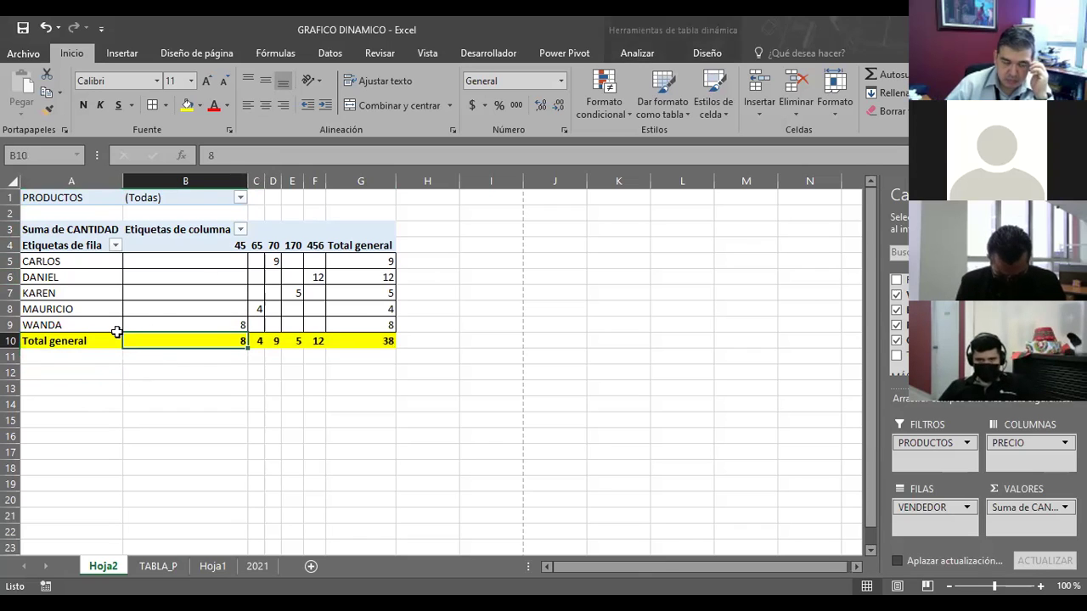
click(53, 293)
click(68, 261)
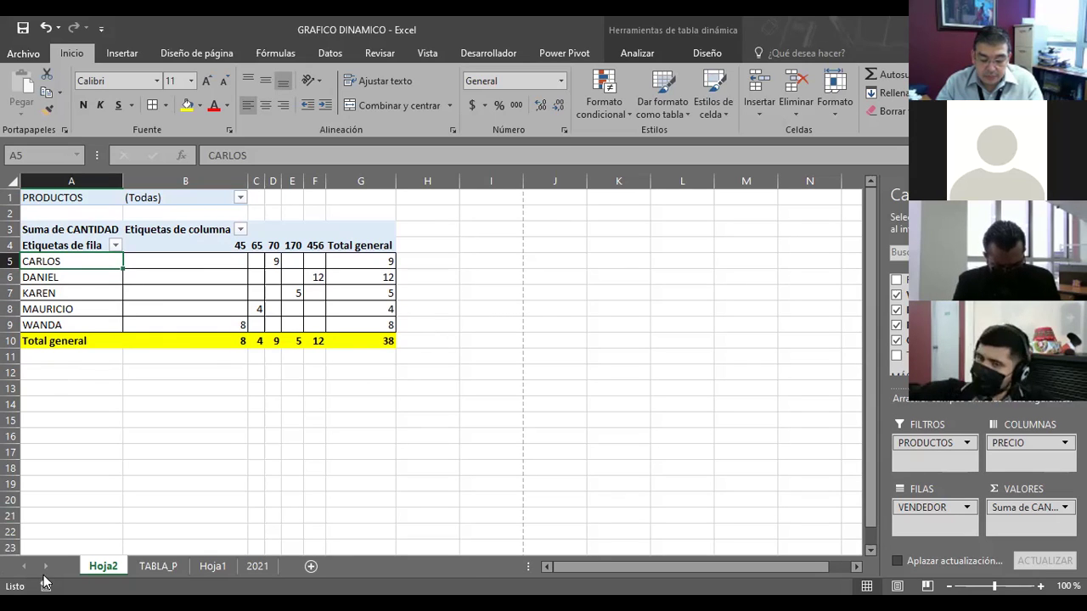
Click empty cell B15 to close the PivotTable Fields pane
click(190, 418)
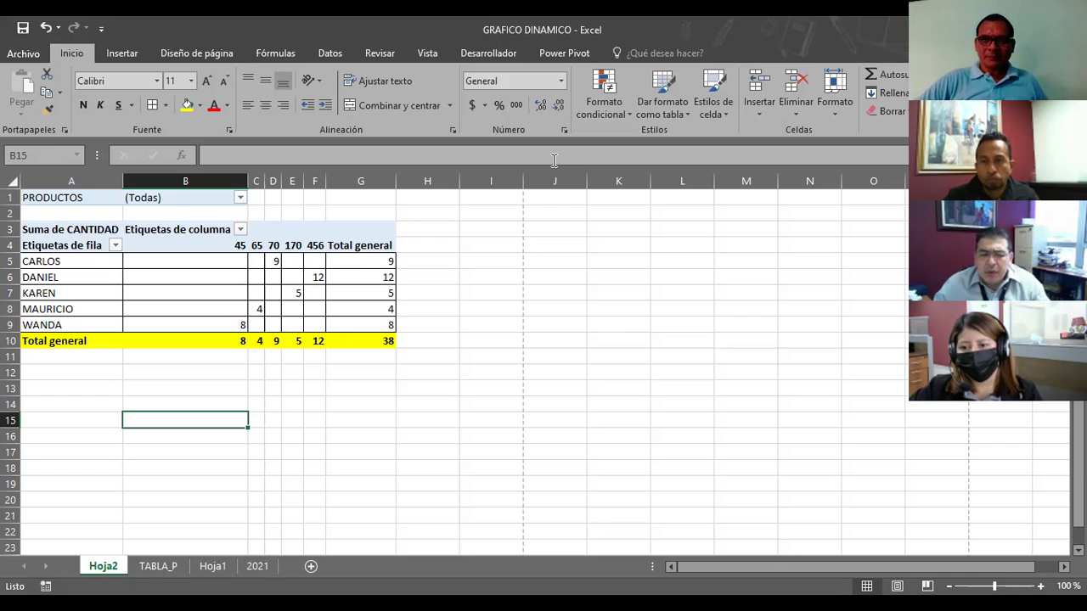
Change the CANTIDAD value field from Suma to Cuenta, giving a grand total of 5
click(89, 241)
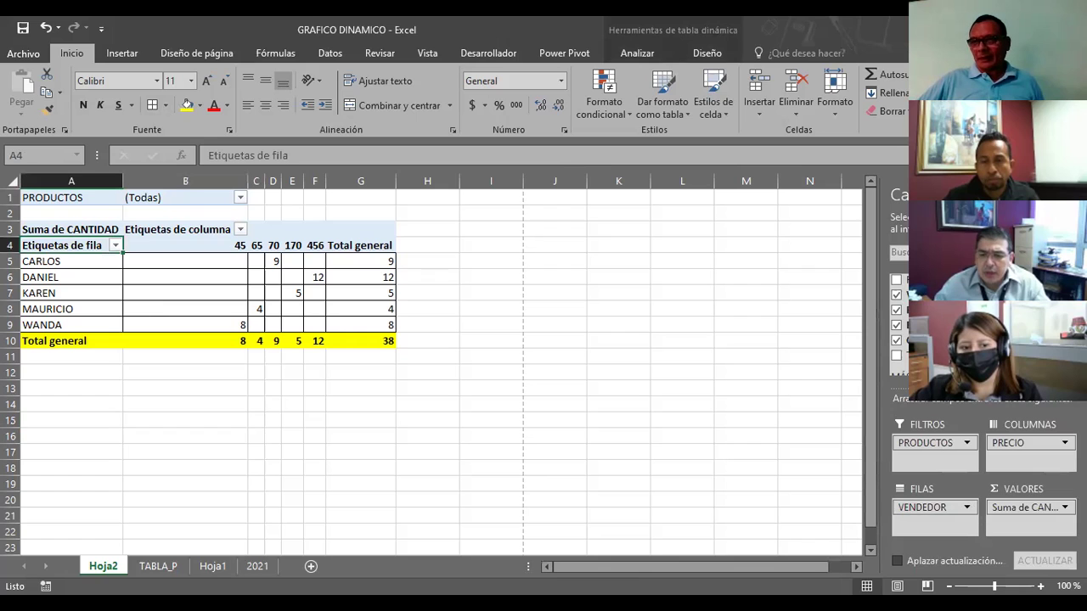
click(1045, 507)
click(1046, 499)
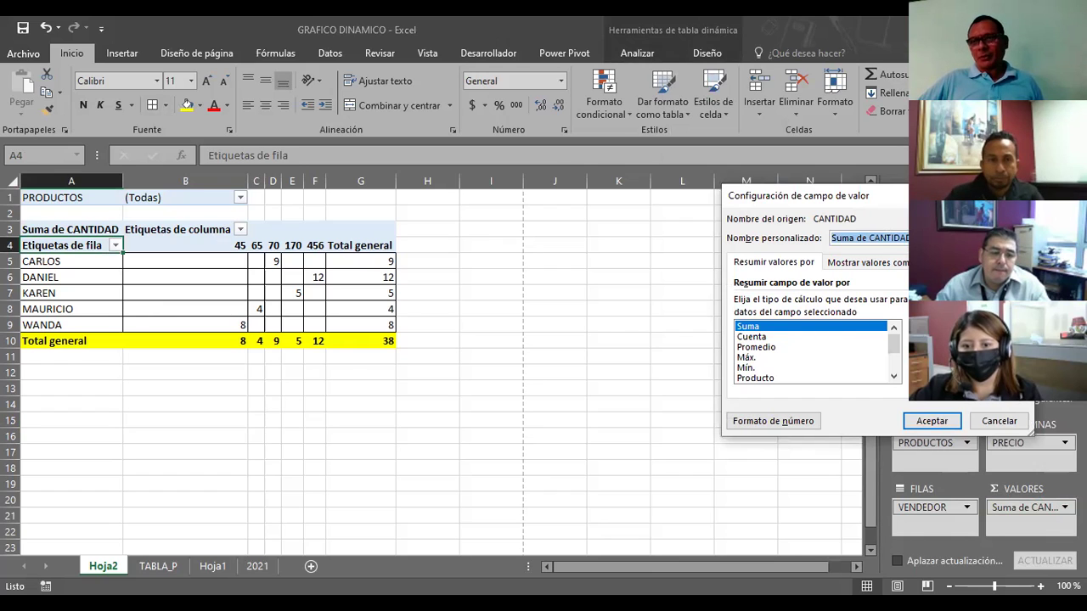
click(773, 338)
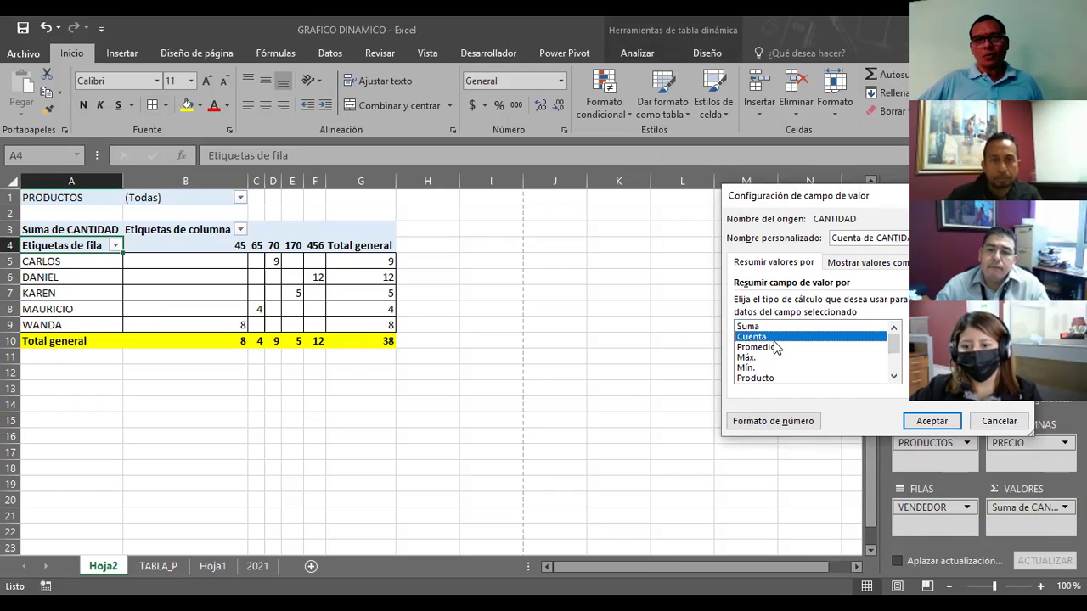
click(925, 427)
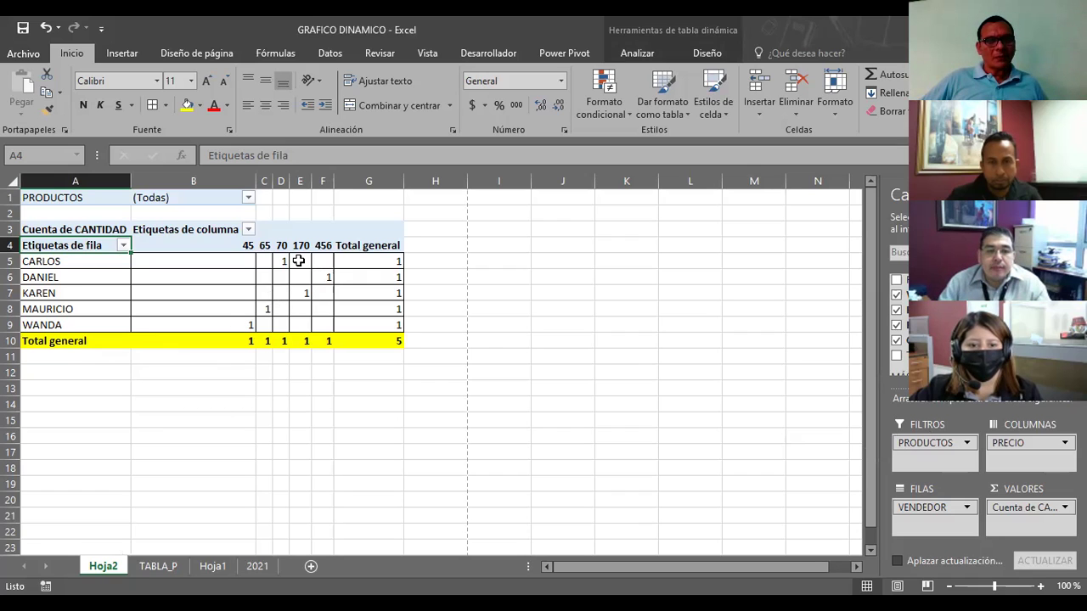
Open the PRODUCTOS and seller filter lists and close them without changes
click(249, 199)
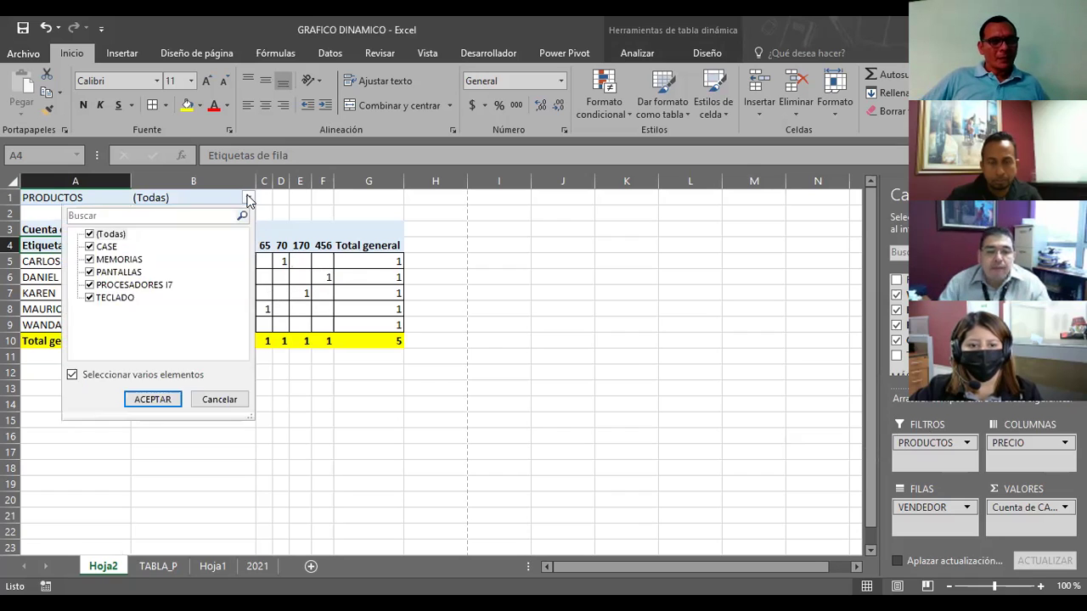
key(Escape)
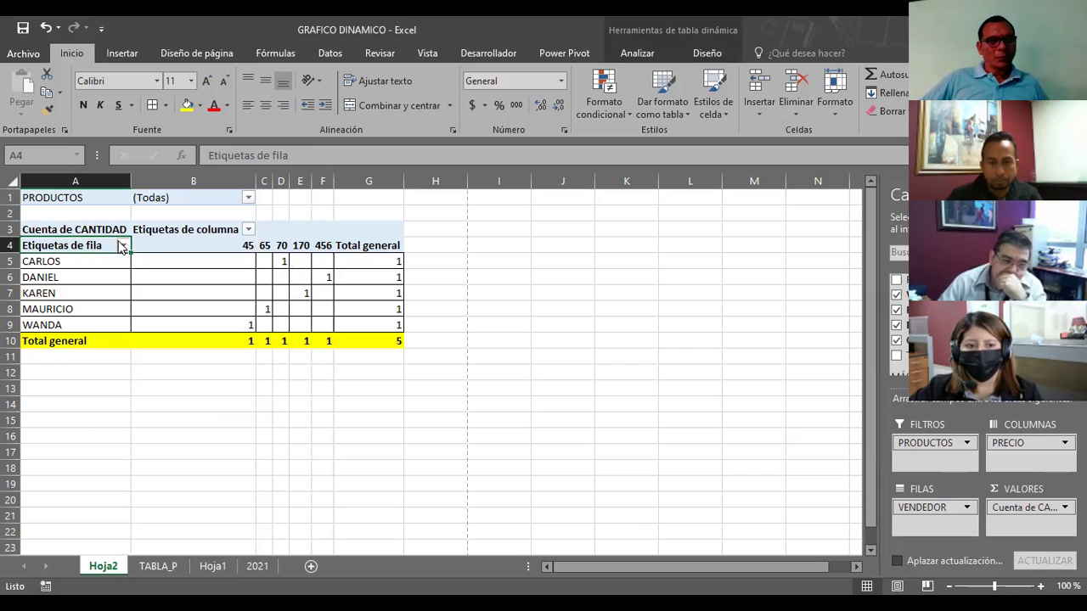
click(123, 245)
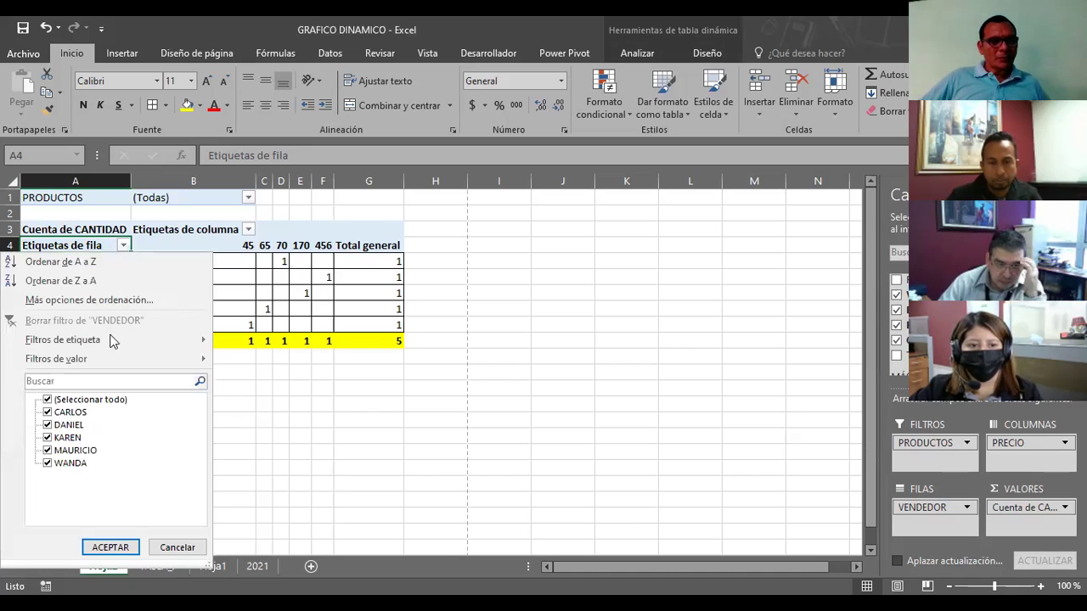
click(111, 547)
click(114, 404)
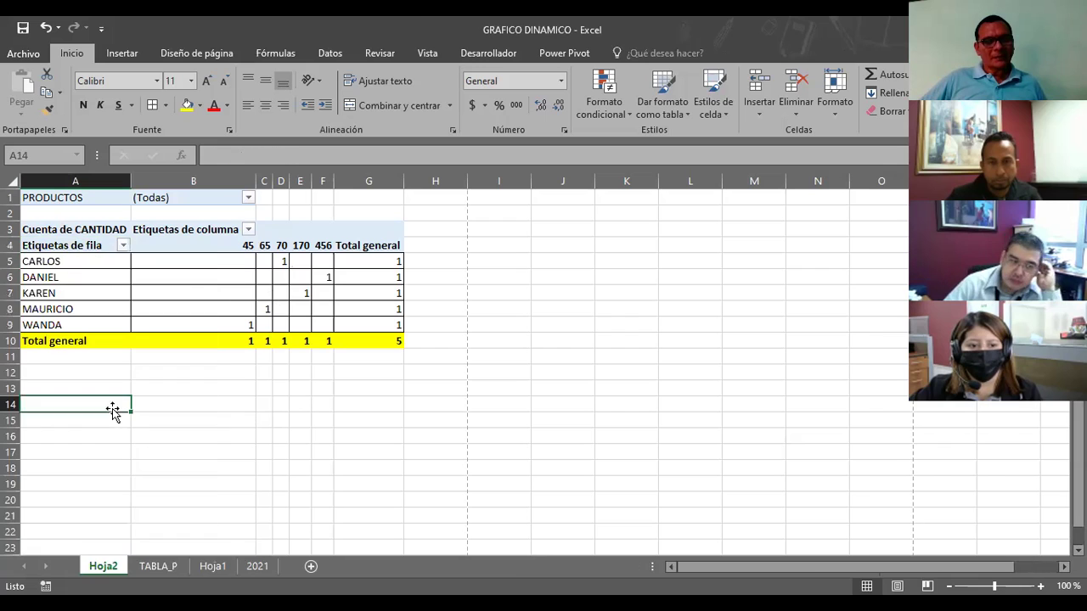
Select the CARLOS, WANDA and MAURICIO pivot cells, then switch to the TABLA_P sheet
click(69, 262)
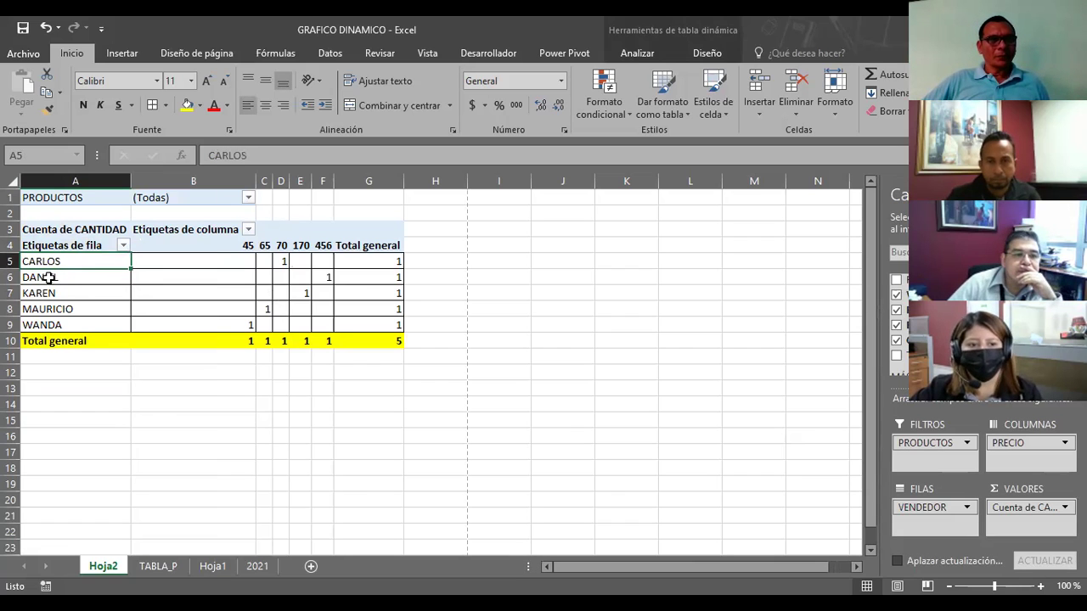
click(60, 324)
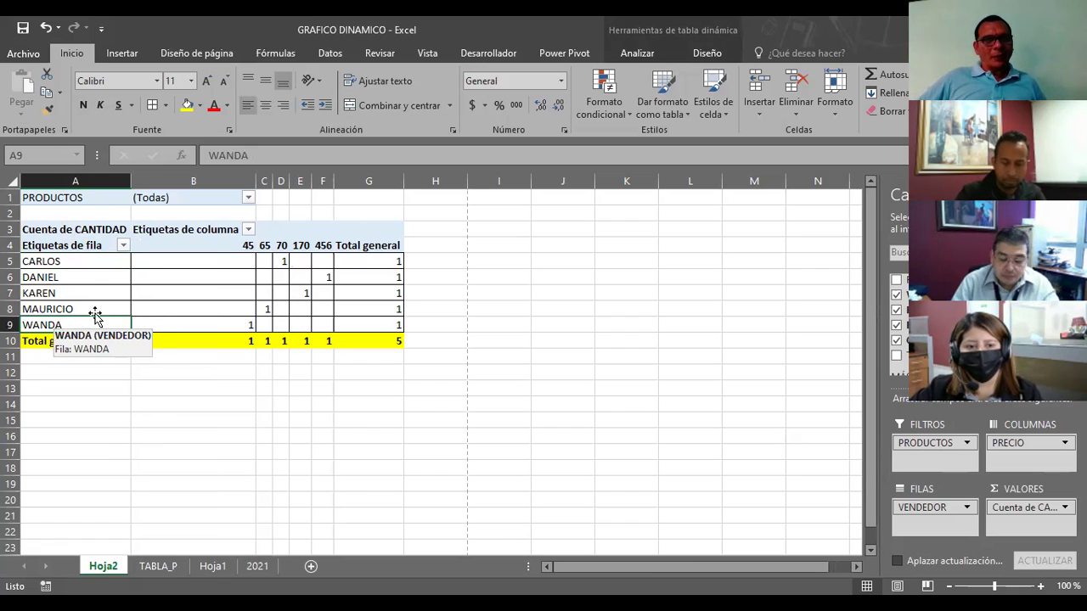
click(264, 309)
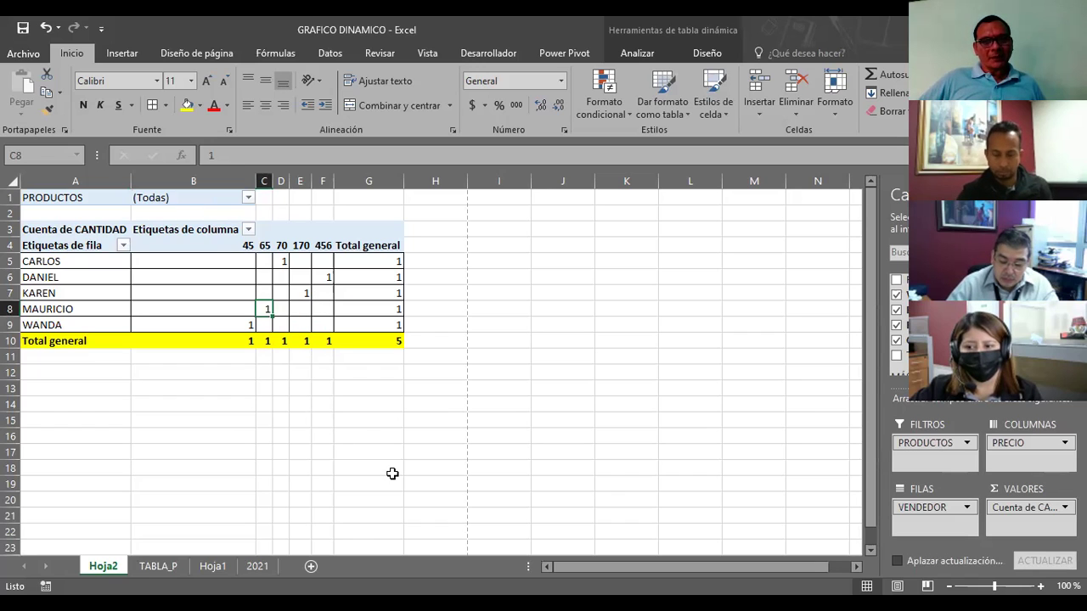
click(153, 569)
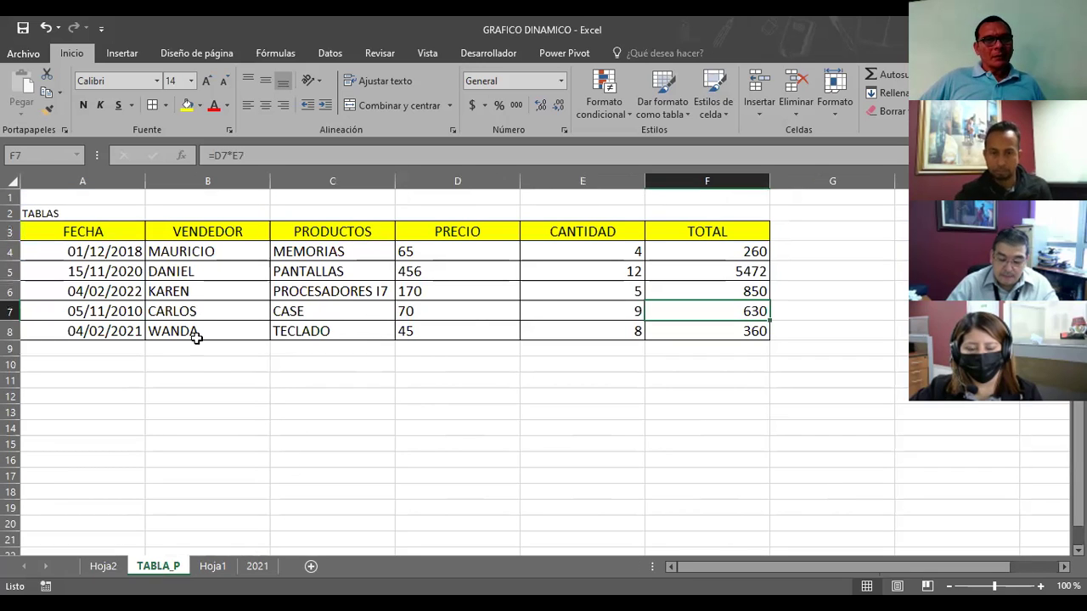
Clear MAURICIO's quantity of 4 in TABLA_P cell E4 and check the Hoja2 pivot
click(589, 252)
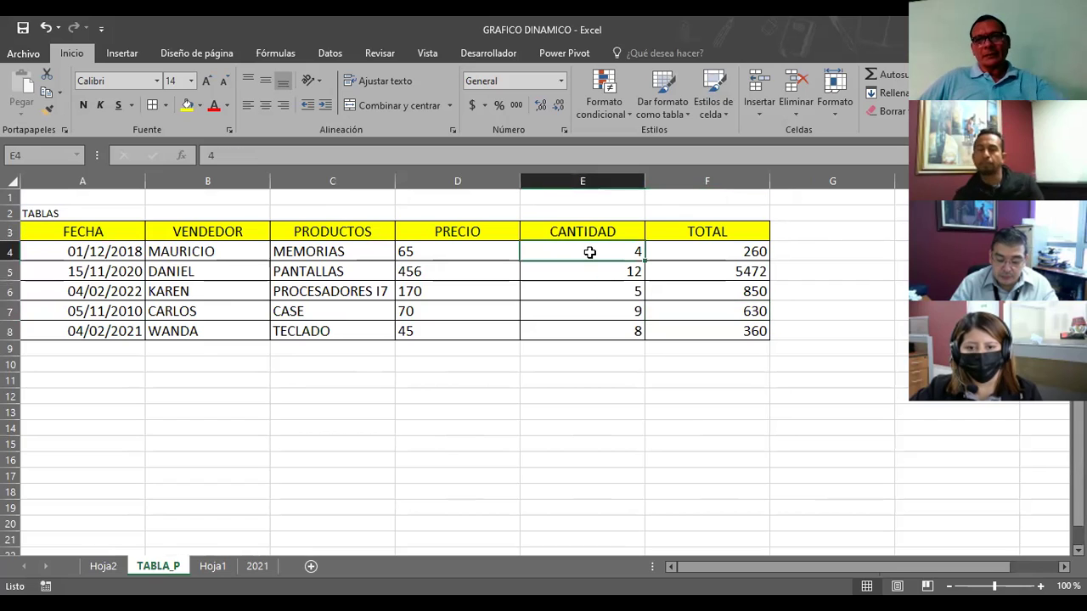
key(Delete)
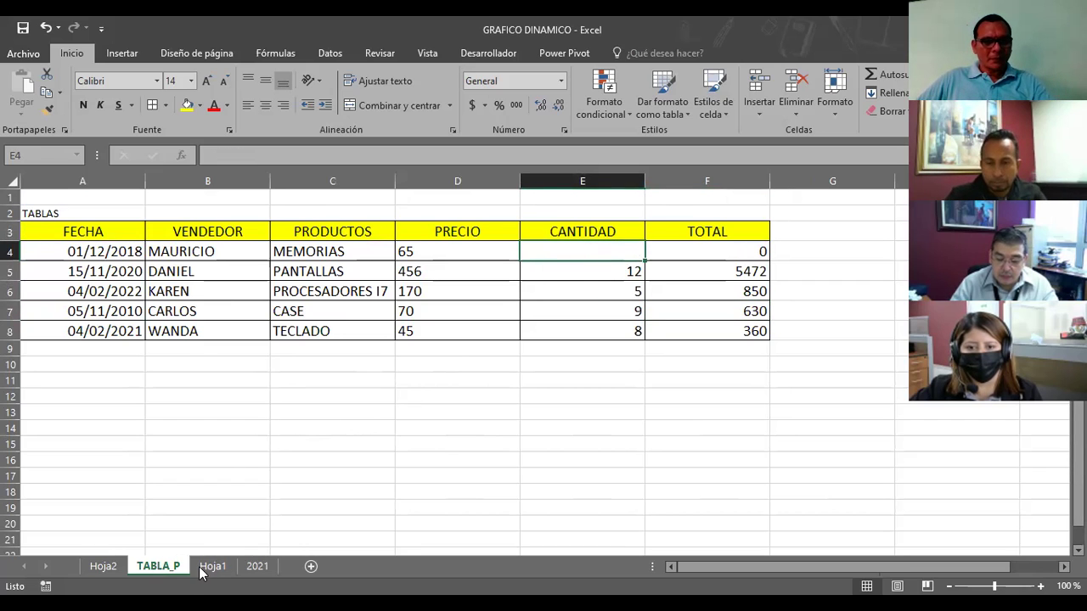
click(103, 567)
click(268, 405)
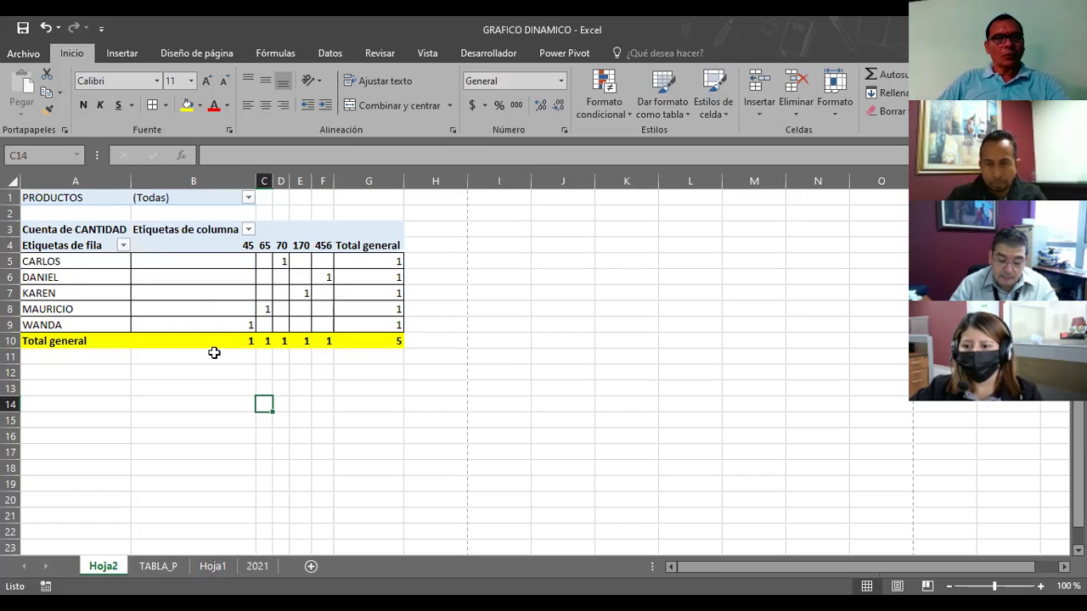
Clear the price 65 in D4 and product MEMORIAS in C4, then return to Hoja2
click(158, 565)
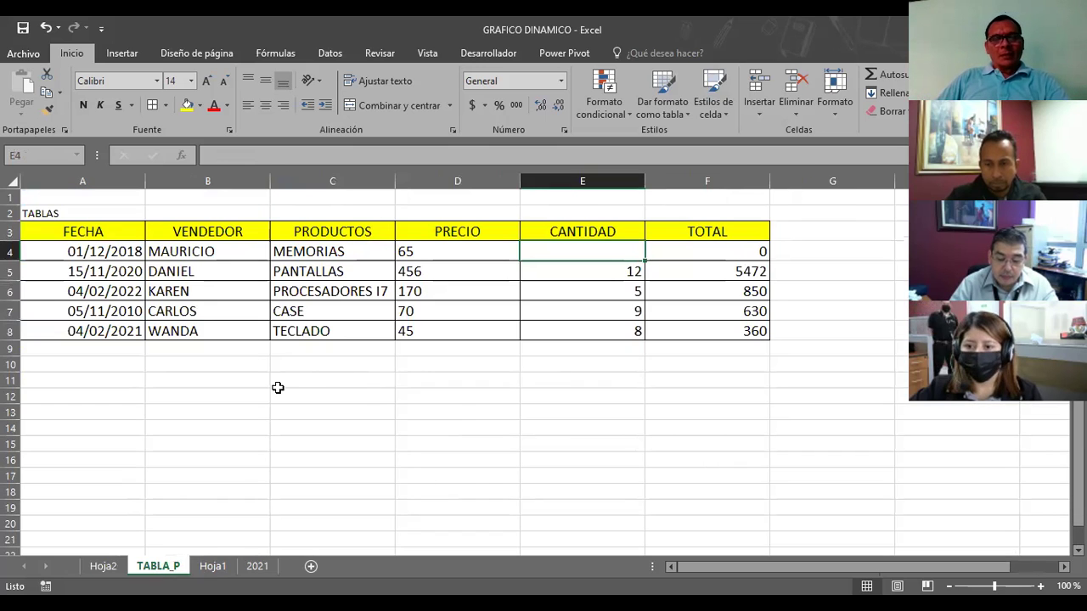
click(434, 253)
key(Delete)
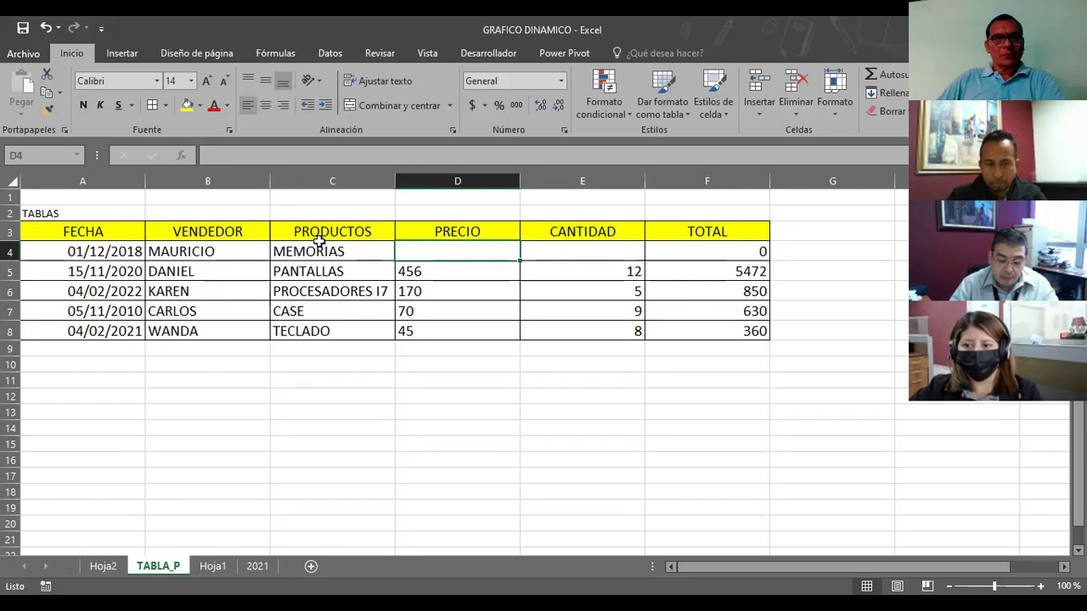
click(303, 253)
key(Delete)
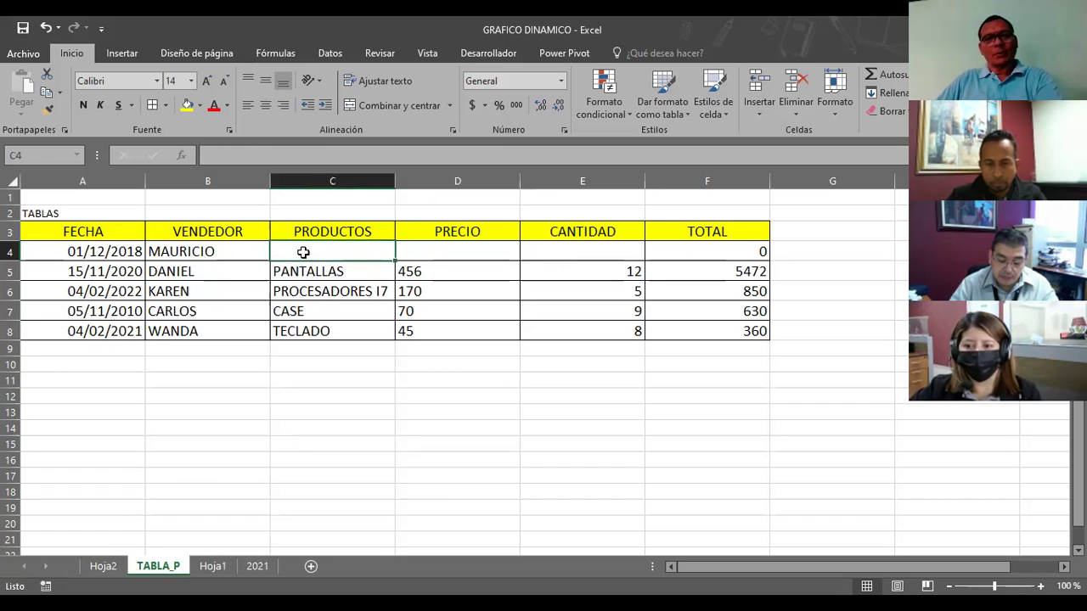
click(116, 566)
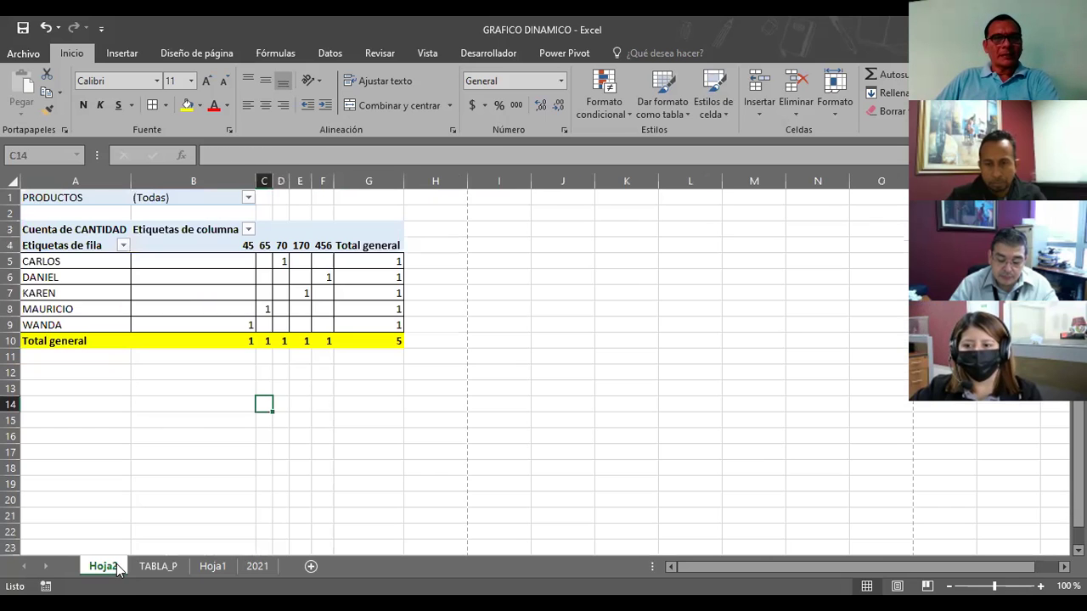
click(189, 417)
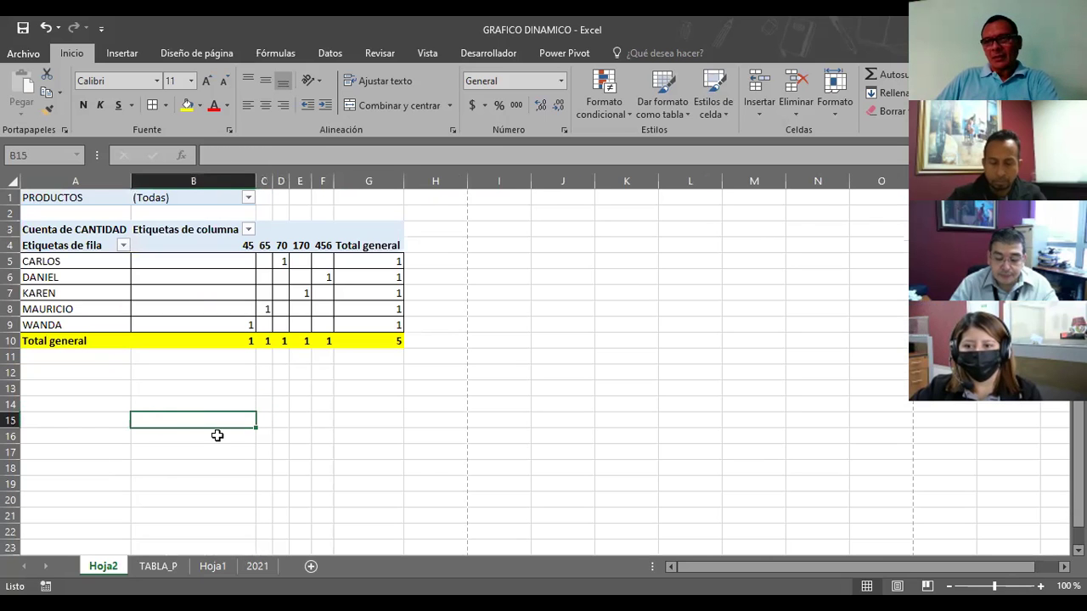
click(208, 230)
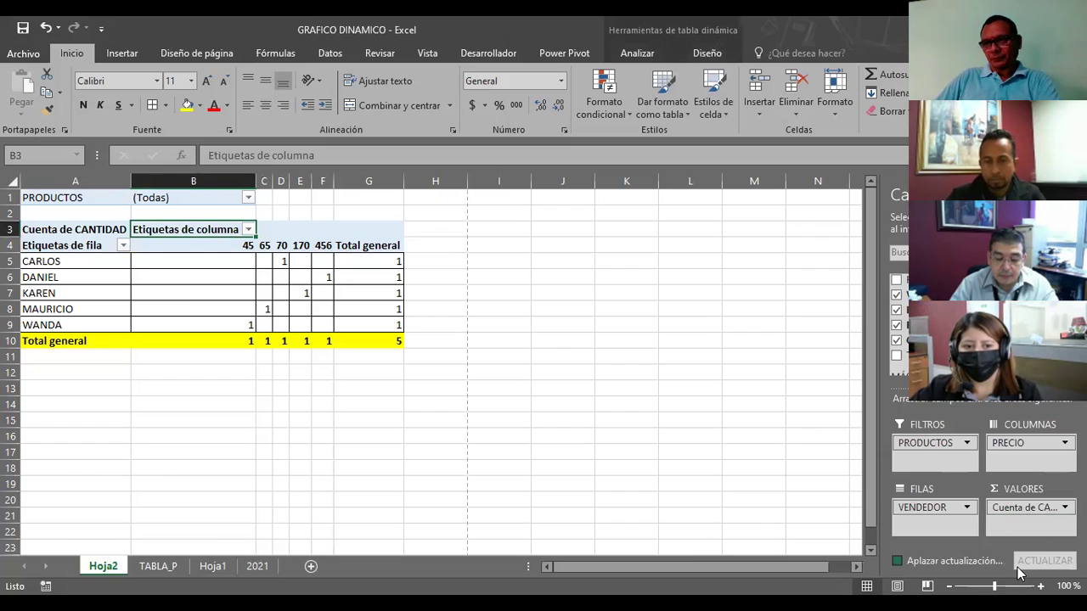
Select WANDA's count and the price-45 grand total, toggling deferred pivot layout updates
click(153, 321)
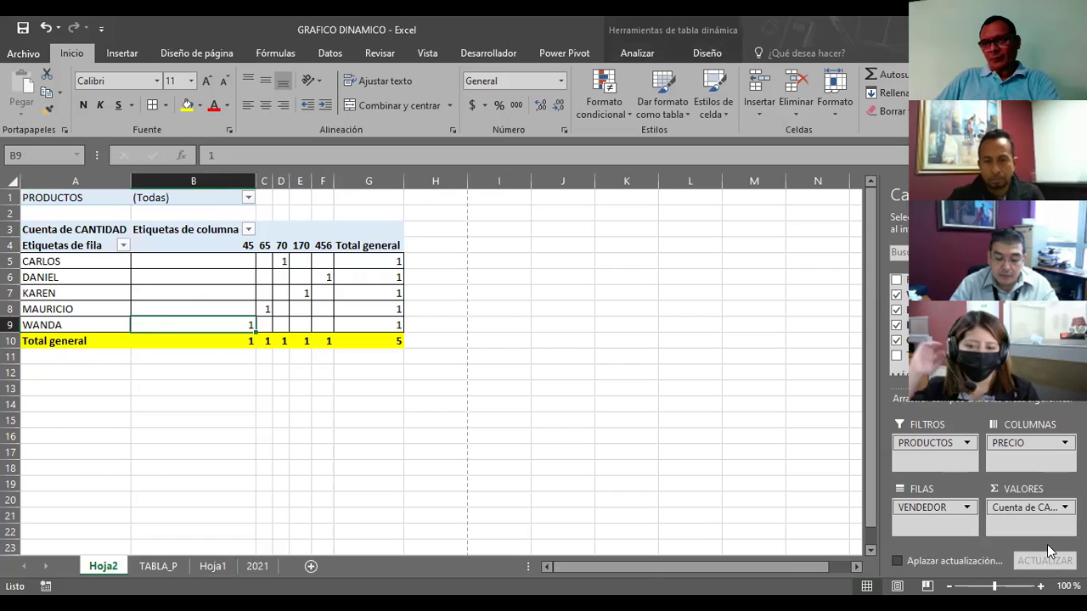
click(897, 561)
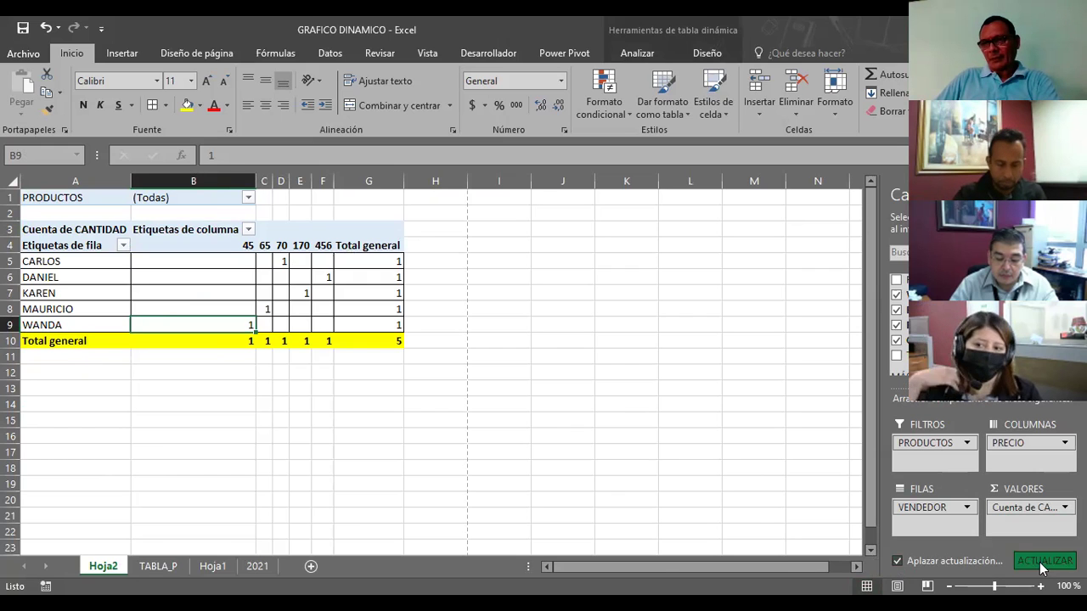
click(454, 406)
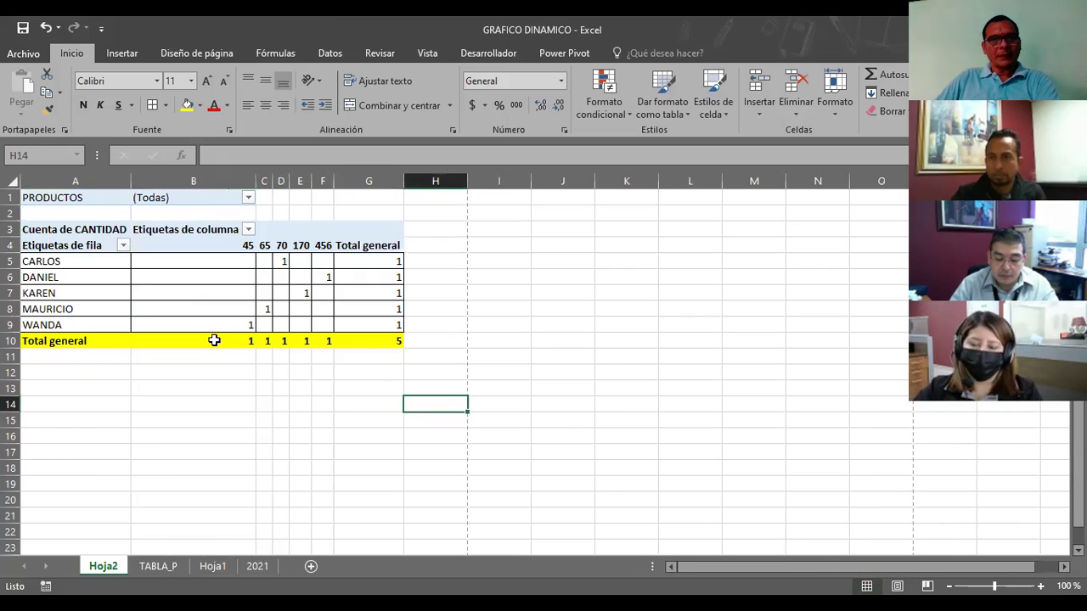
click(213, 341)
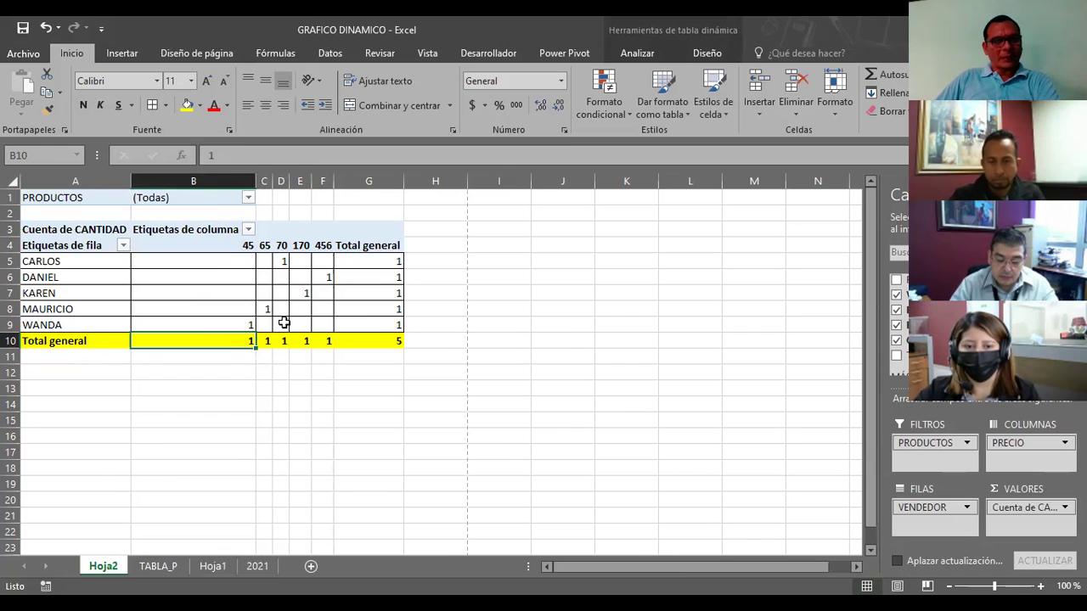
Look through TABLA_P and Hoja1, then settle on Hoja2 with an empty cell selected
click(158, 566)
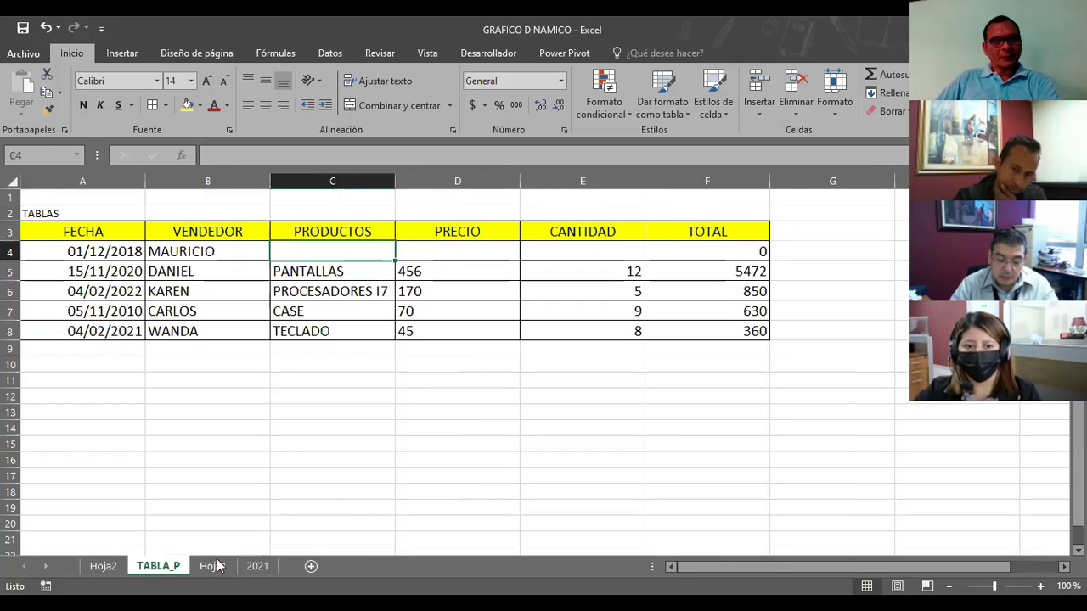
click(118, 569)
click(212, 566)
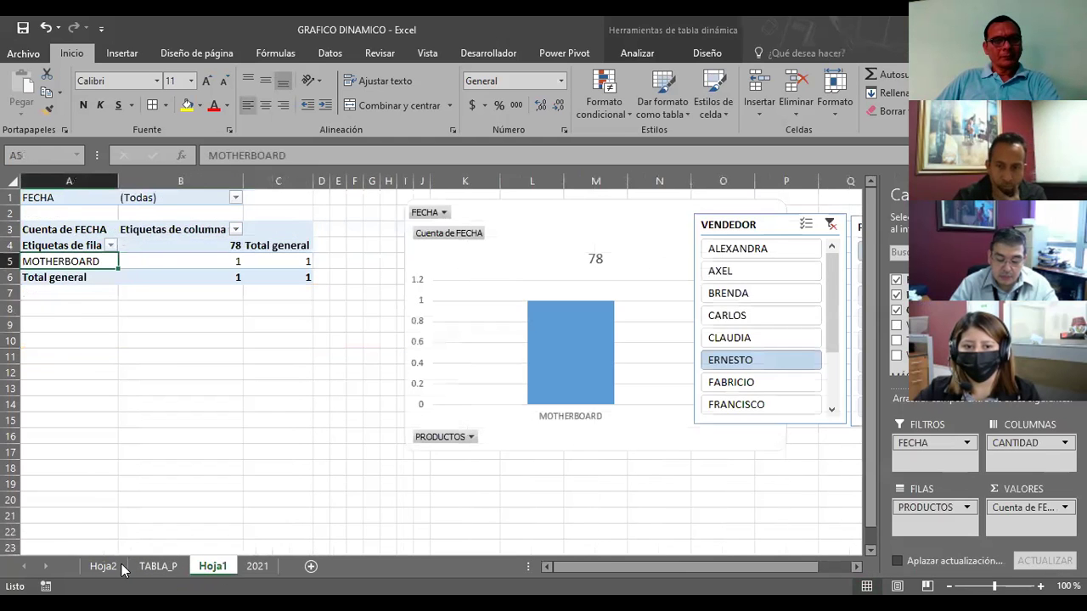
click(118, 567)
click(159, 567)
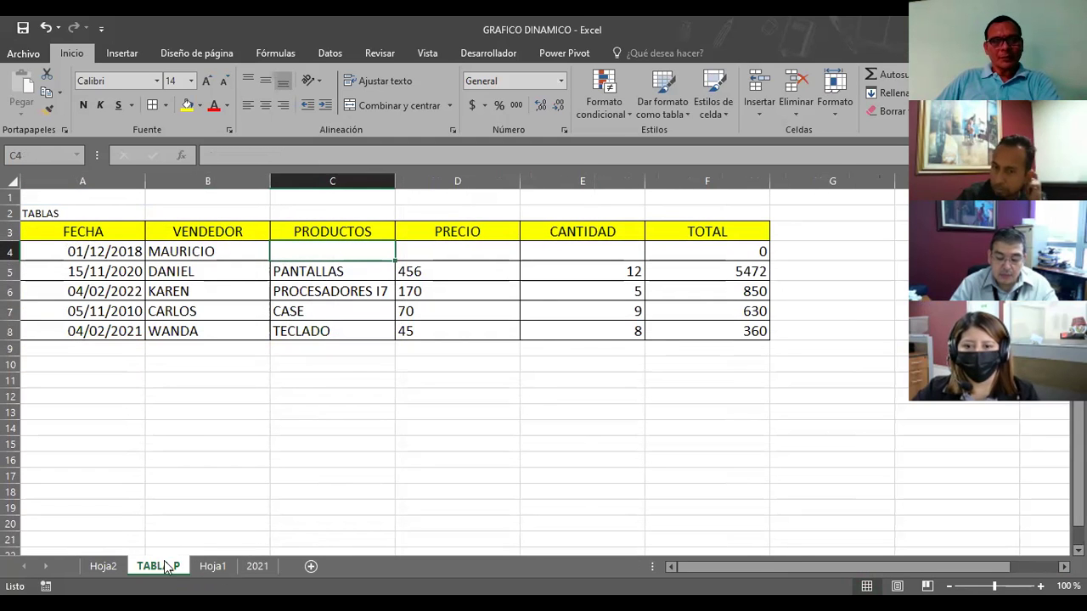
click(103, 567)
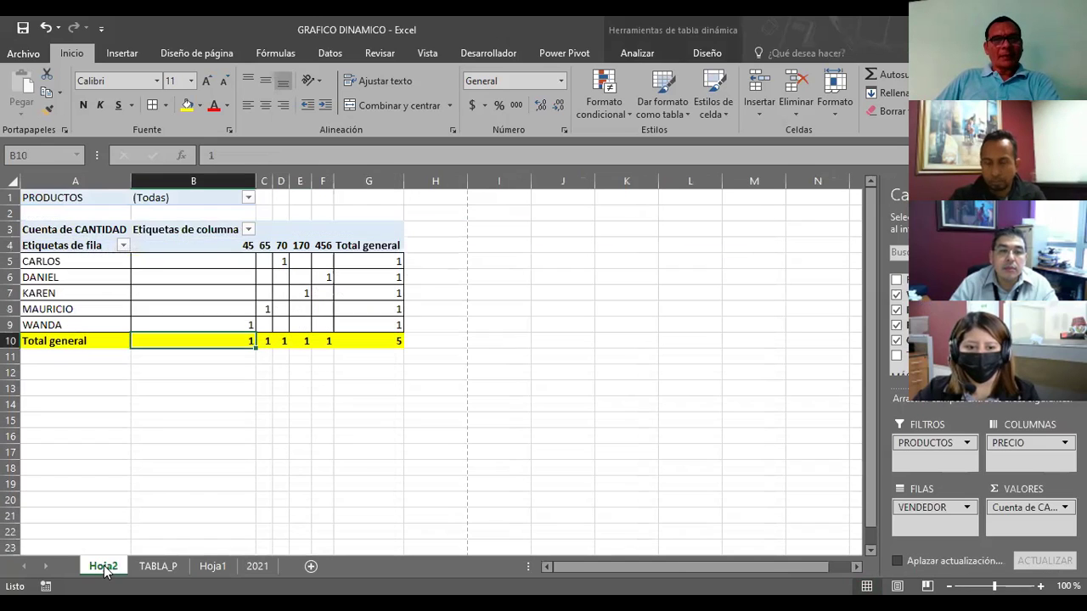
click(246, 375)
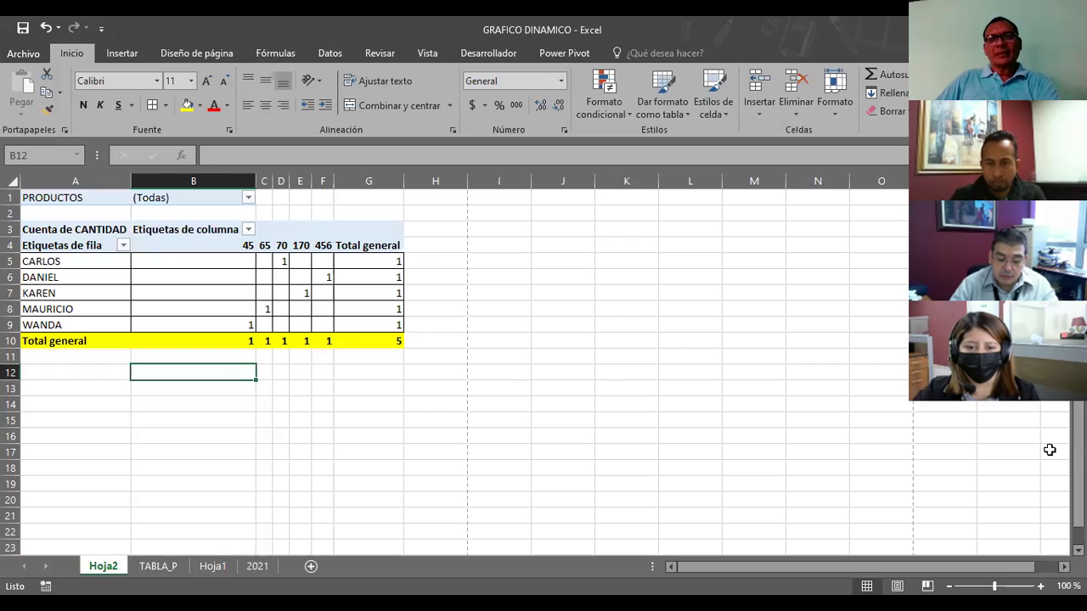
Type the heading SEXO in G13 and the labels M and F below it, ending with M Y F in F14
click(978, 423)
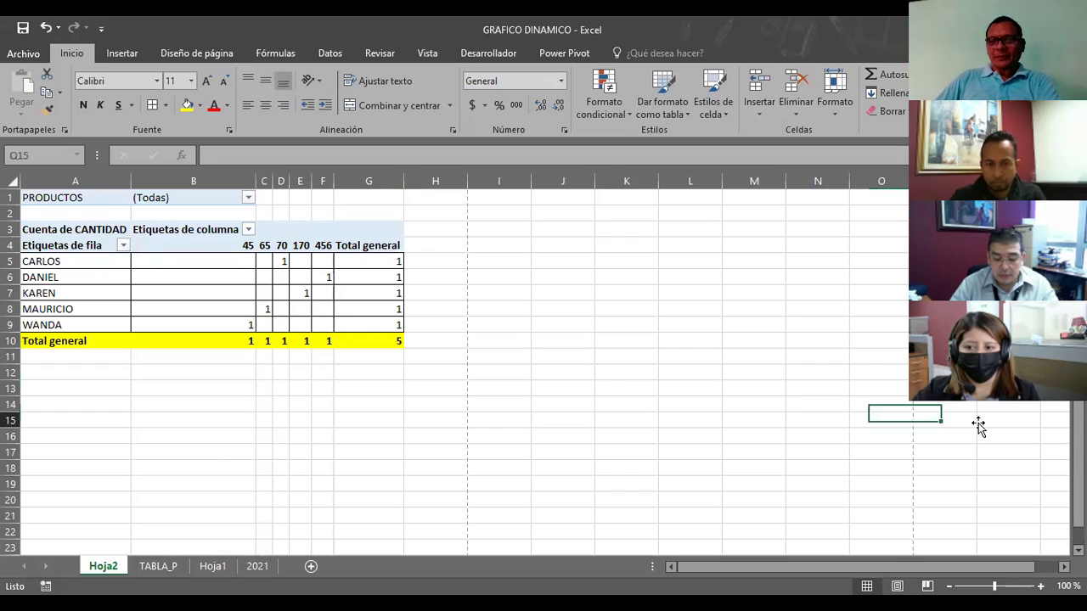
click(322, 383)
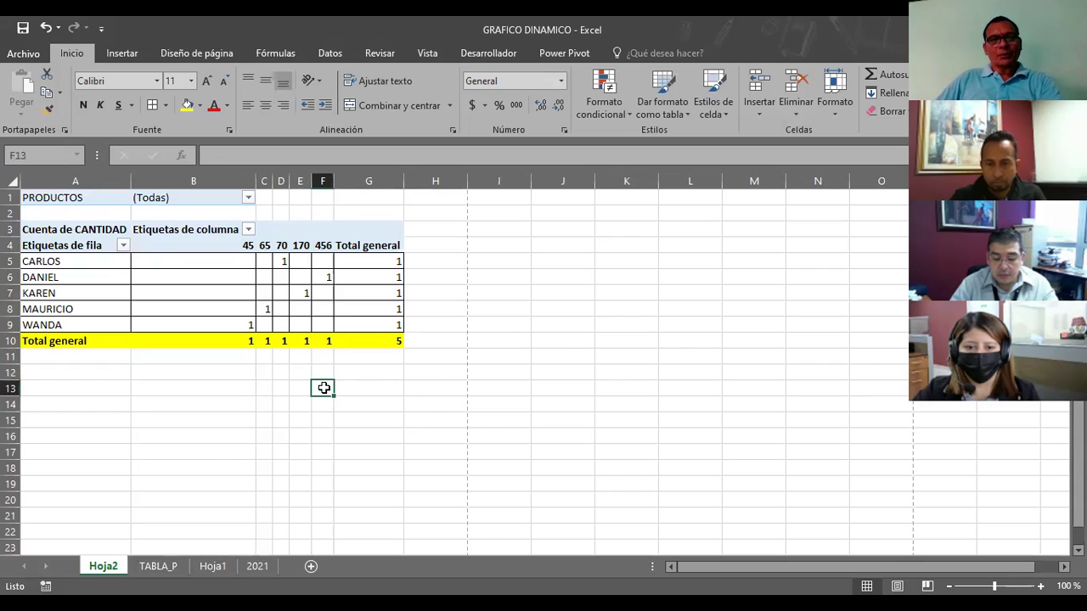
click(363, 399)
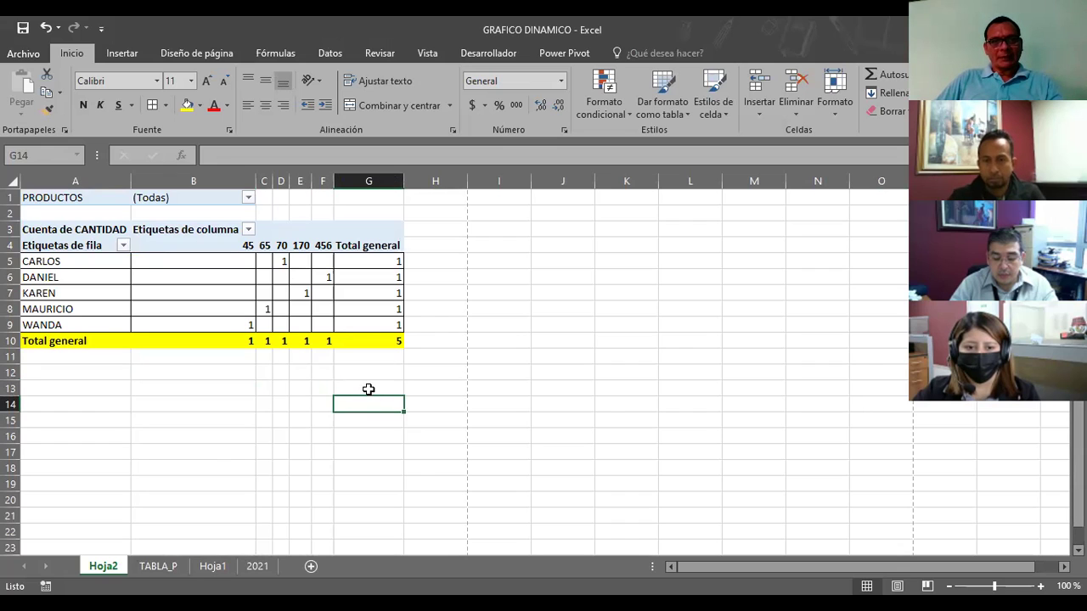
click(369, 389)
text(SEXO)
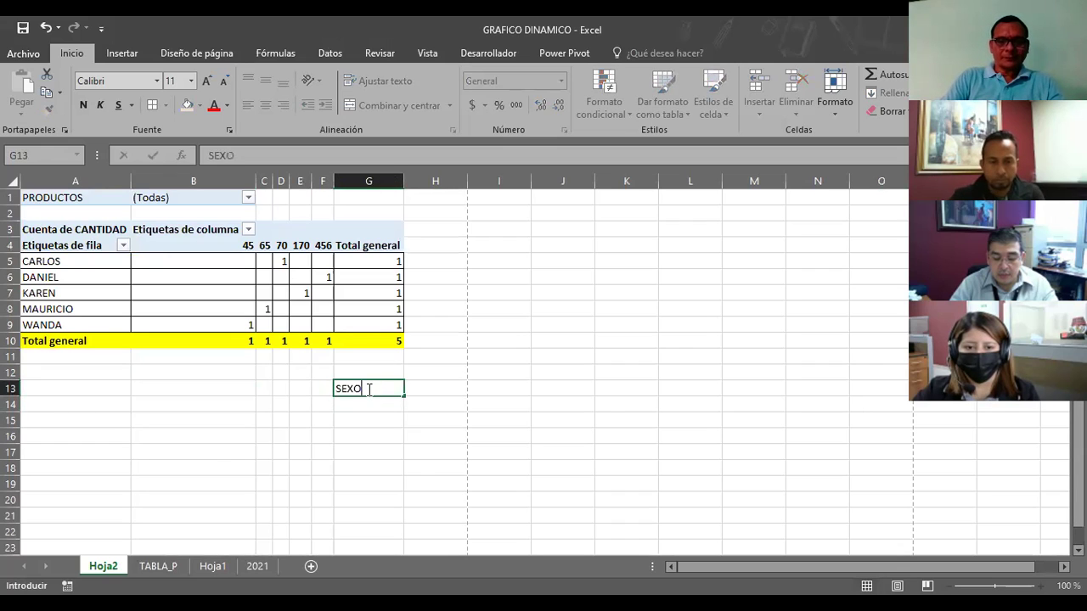
key(Return)
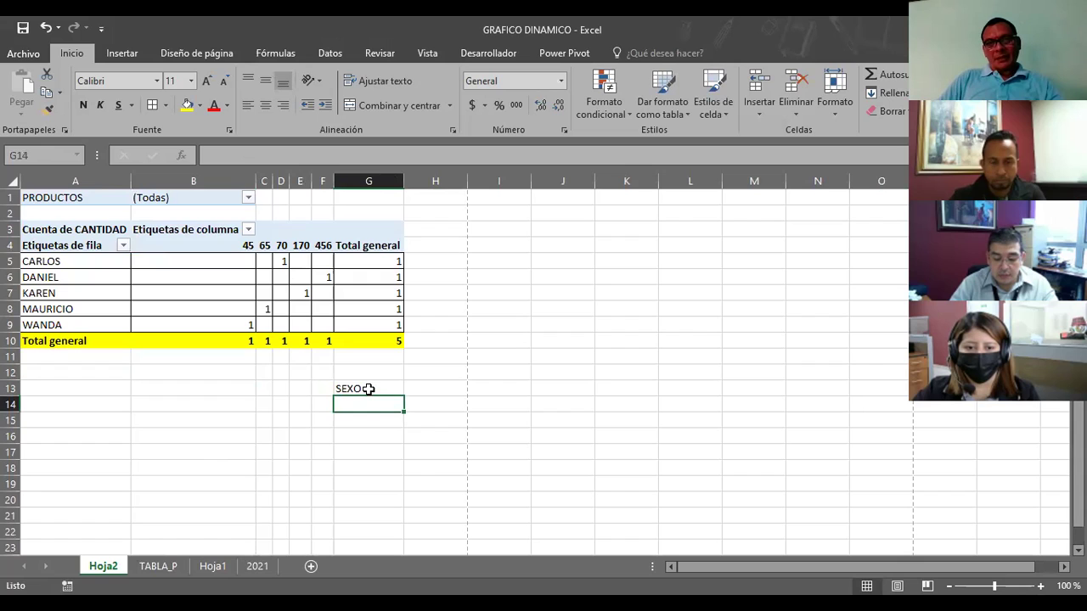
key(Left)
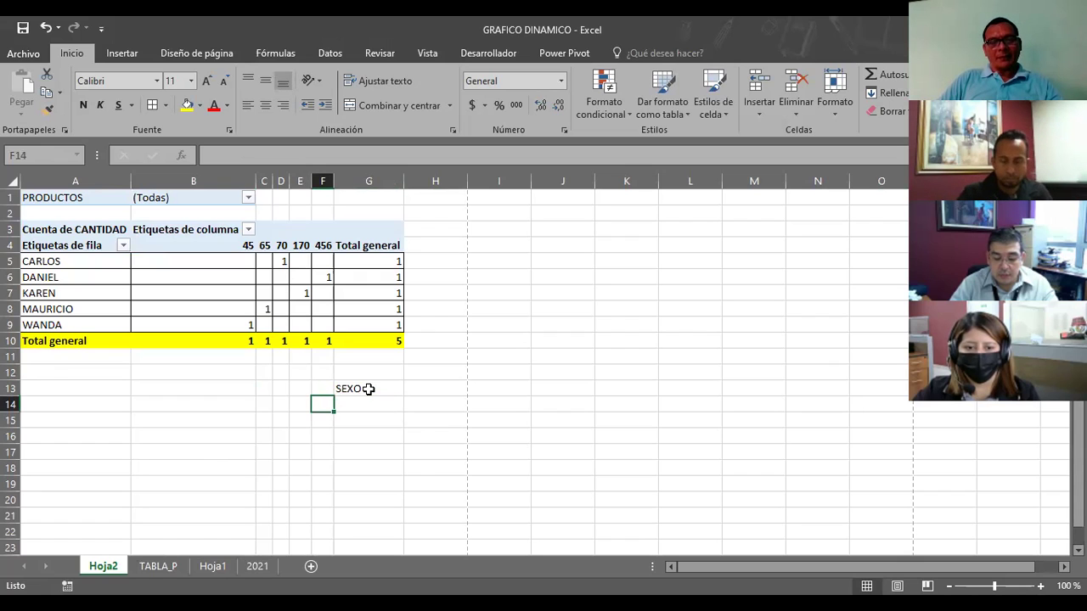
text(M)
key(Right)
text(F)
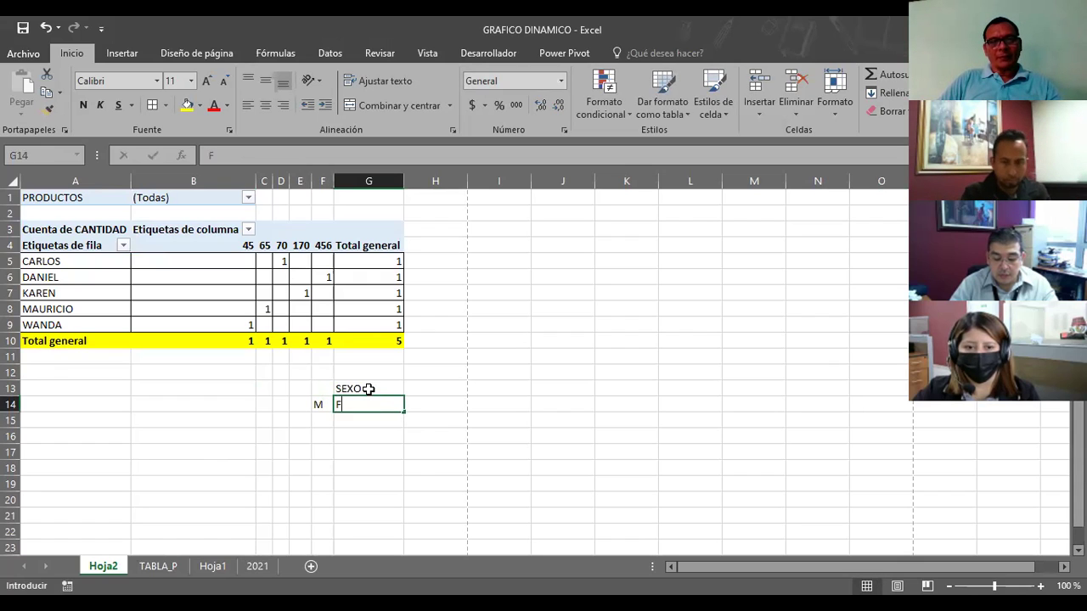
key(Left)
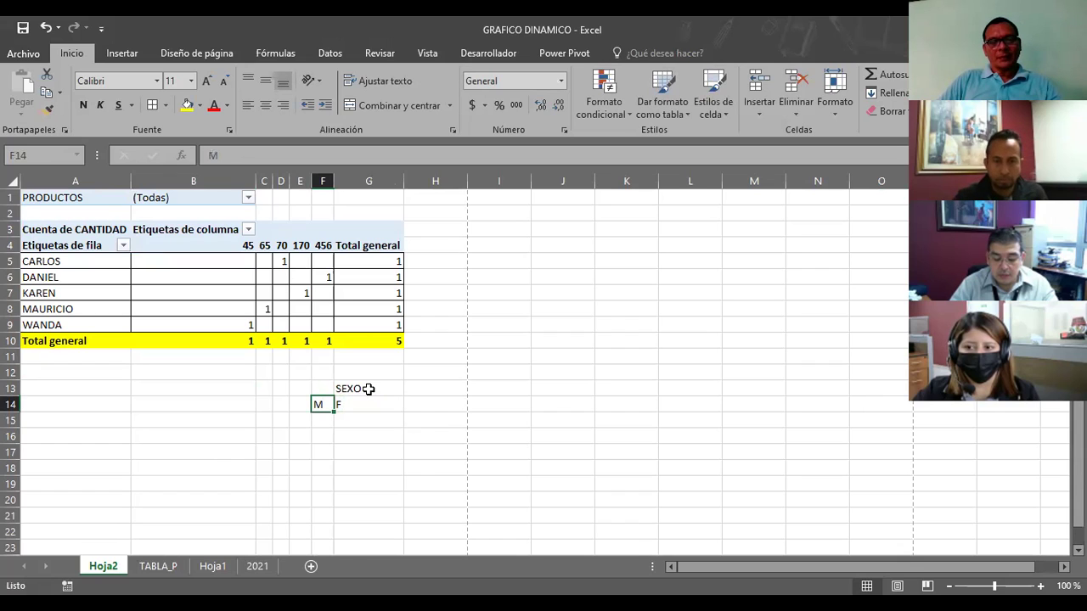
text(W)
text(M)
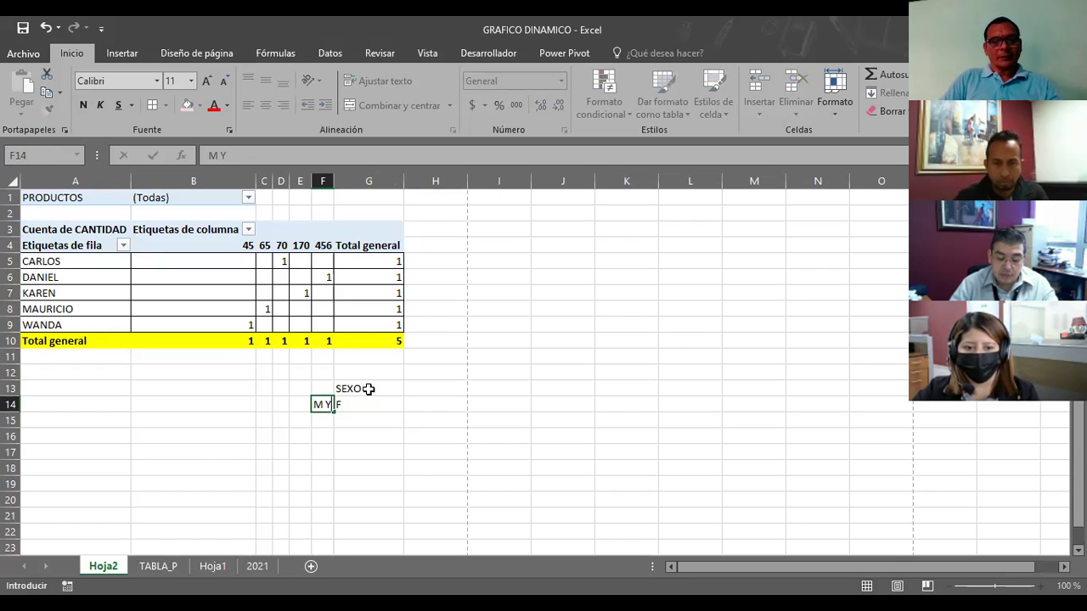
key(Return)
Delete the SEXO heading from cell G13
click(368, 404)
scroll(369, 389, down, 4)
scroll(369, 389, down, 4)
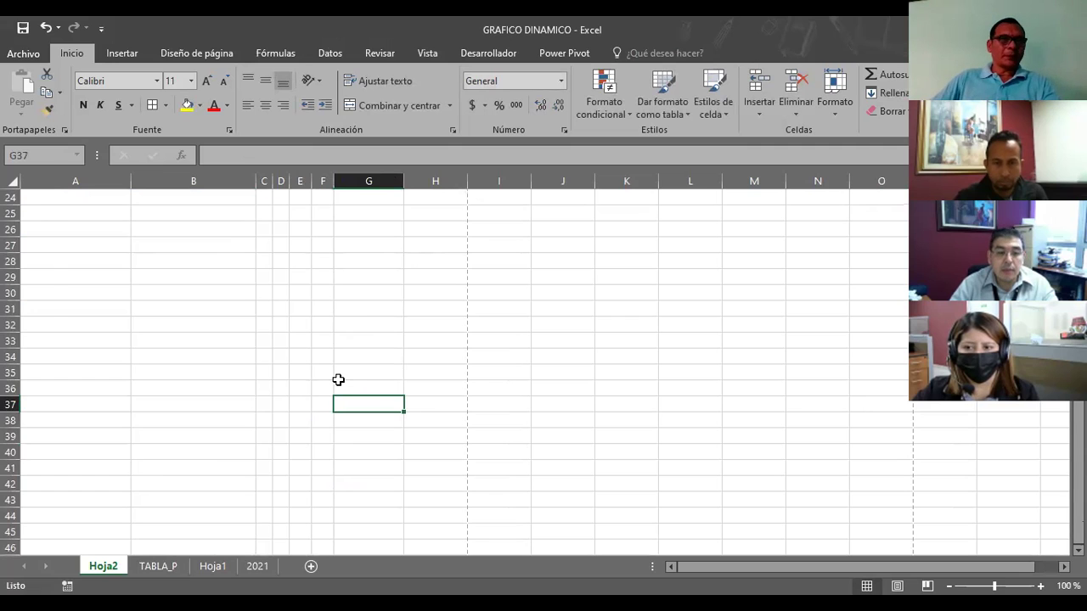
scroll(338, 380, up, 8)
click(352, 387)
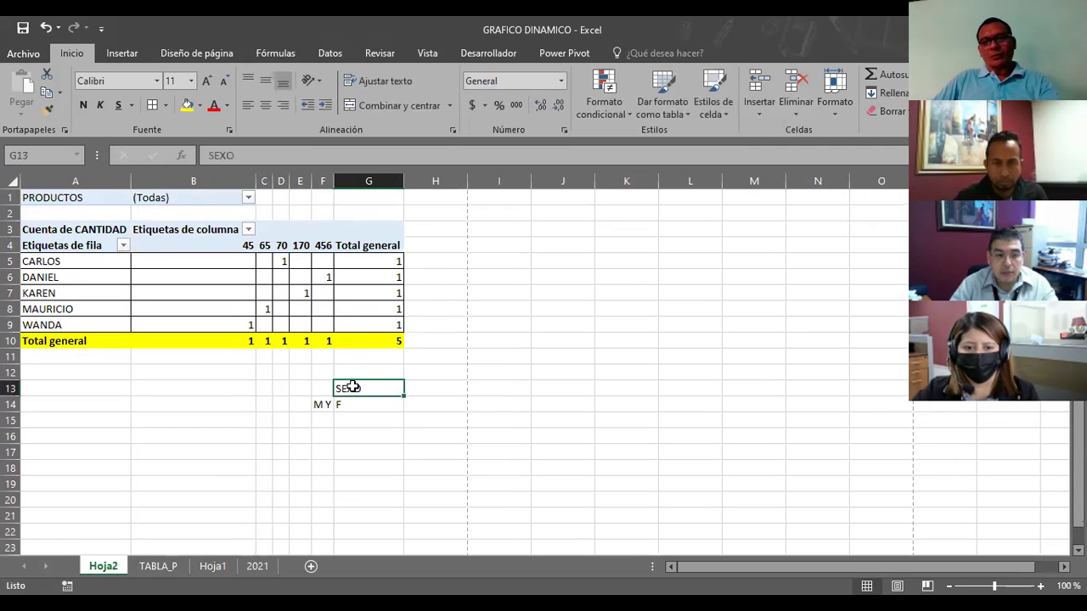
key(Delete)
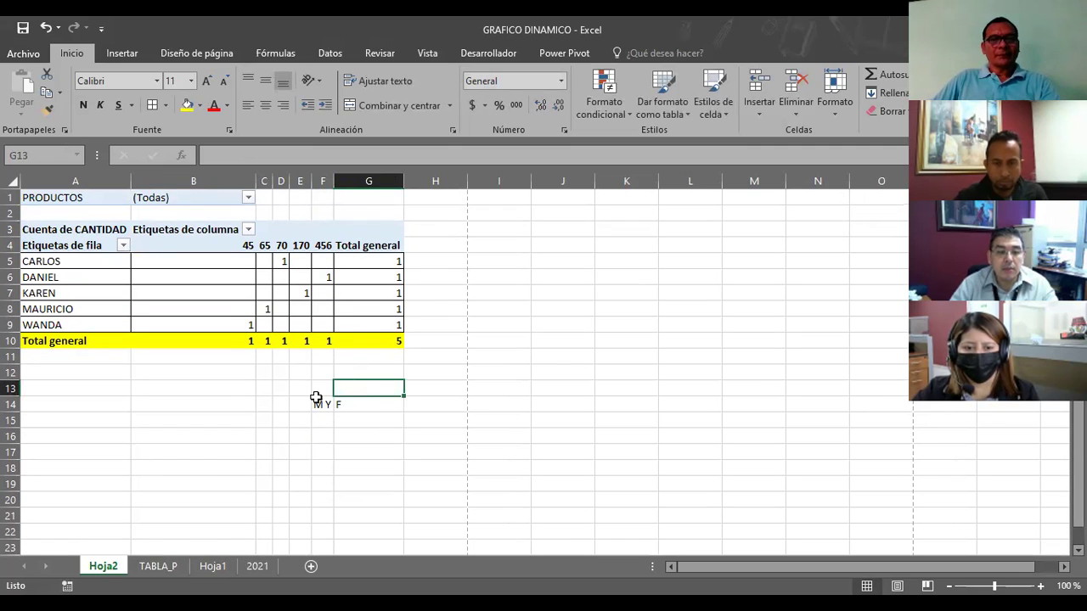
click(318, 402)
click(348, 403)
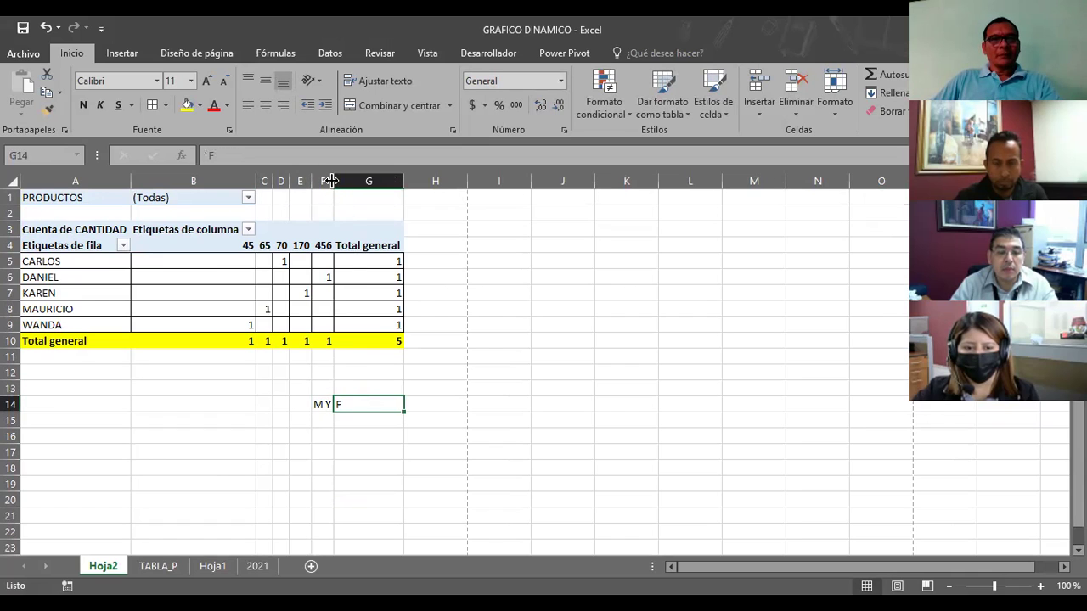
Widen column F to fit the labels, then erase the M Y F text from F14
drag(330, 181, 352, 181)
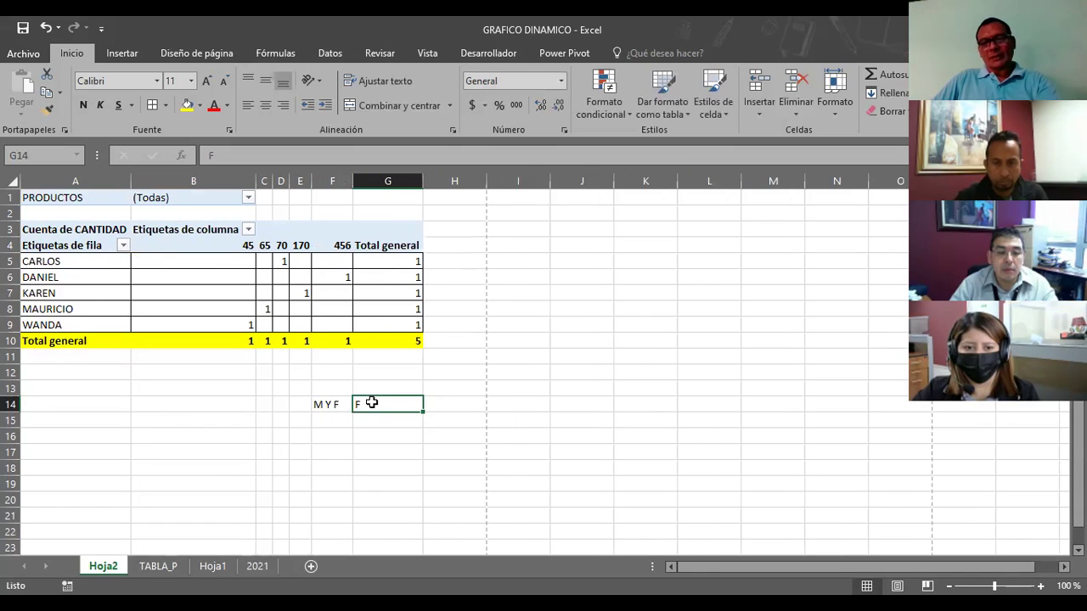
click(325, 404)
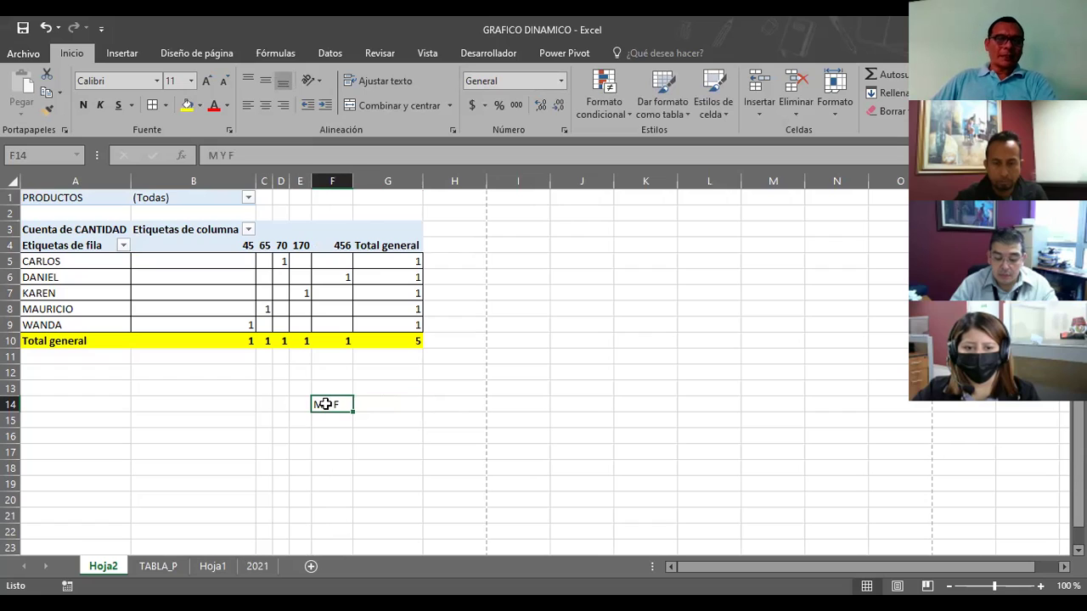
click(389, 406)
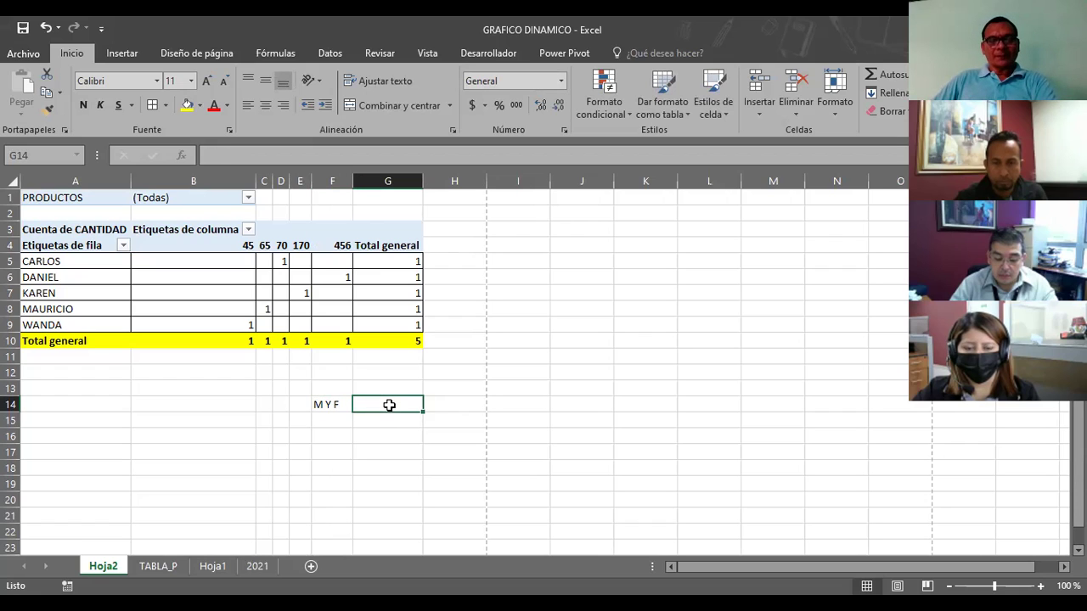
click(338, 408)
key(Delete)
click(324, 387)
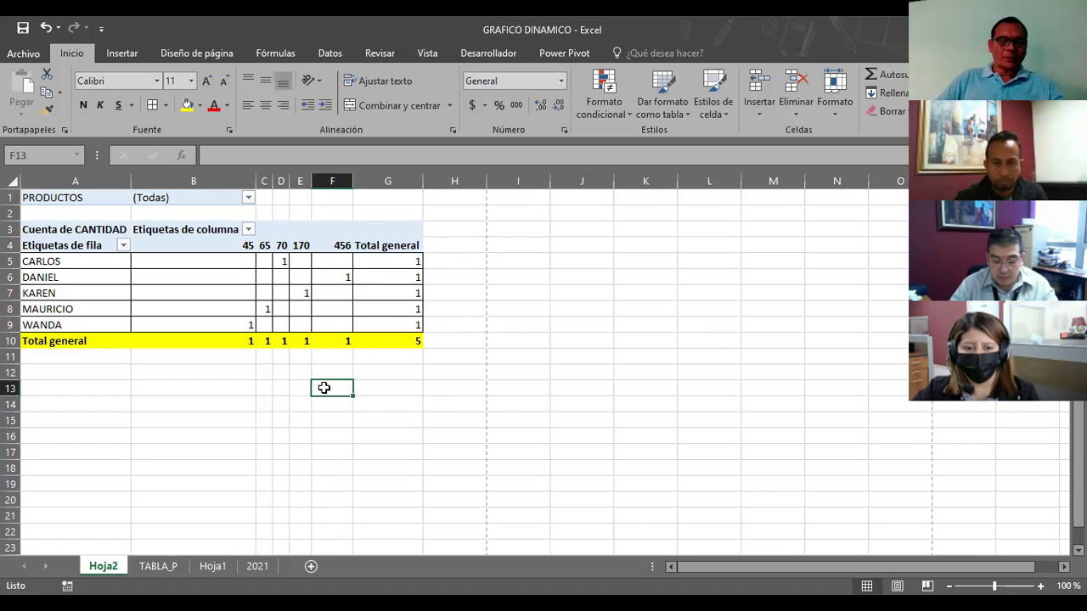
Enter MASCULINO in F13 with a count of 1 in G13, widening column F to fit
text(MASCULINO)
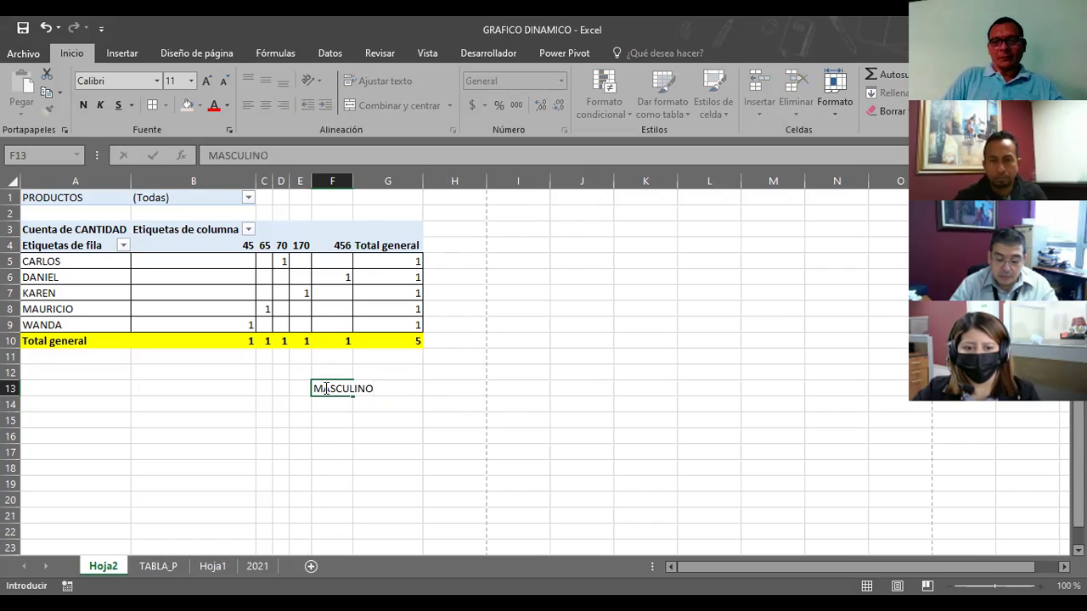
key(Tab)
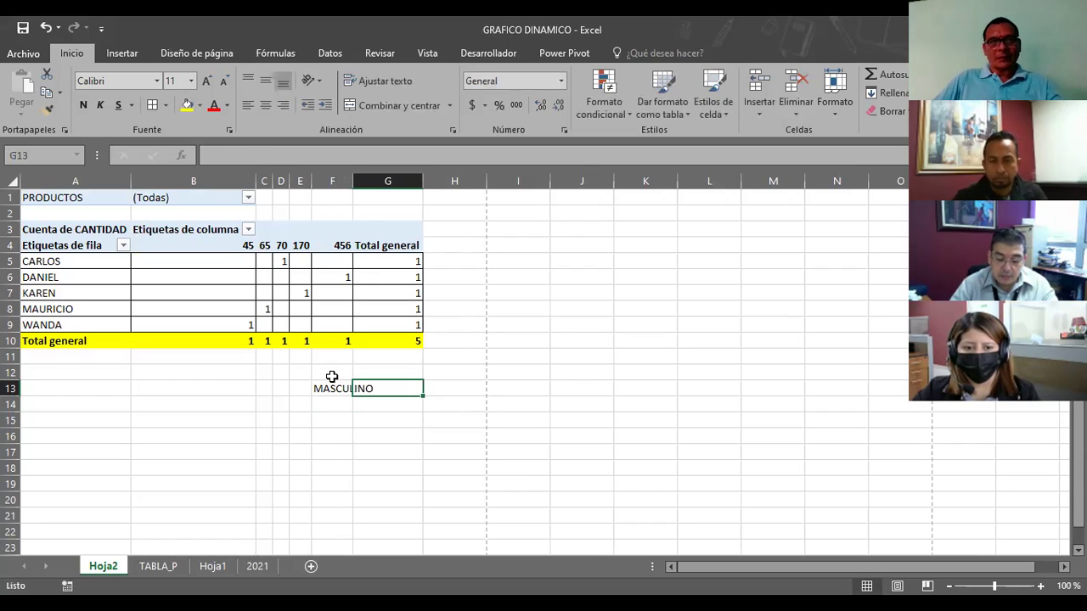
drag(353, 182, 379, 183)
text(1)
click(337, 403)
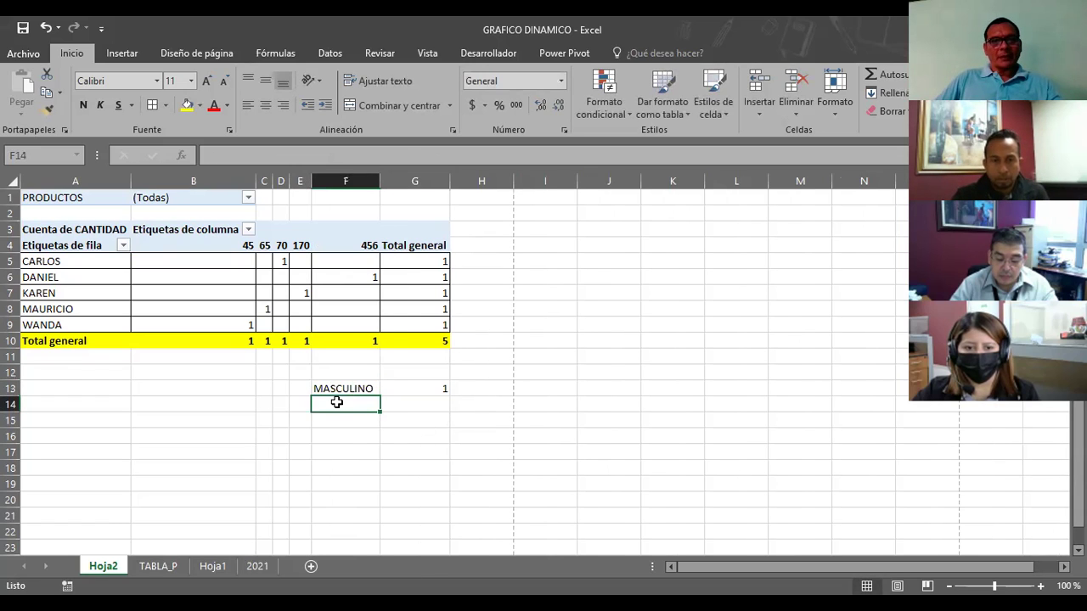
Enter FEMENINO in F14, fixing its misspelled ending, and select G14 beside it
text(FEMENNINO)
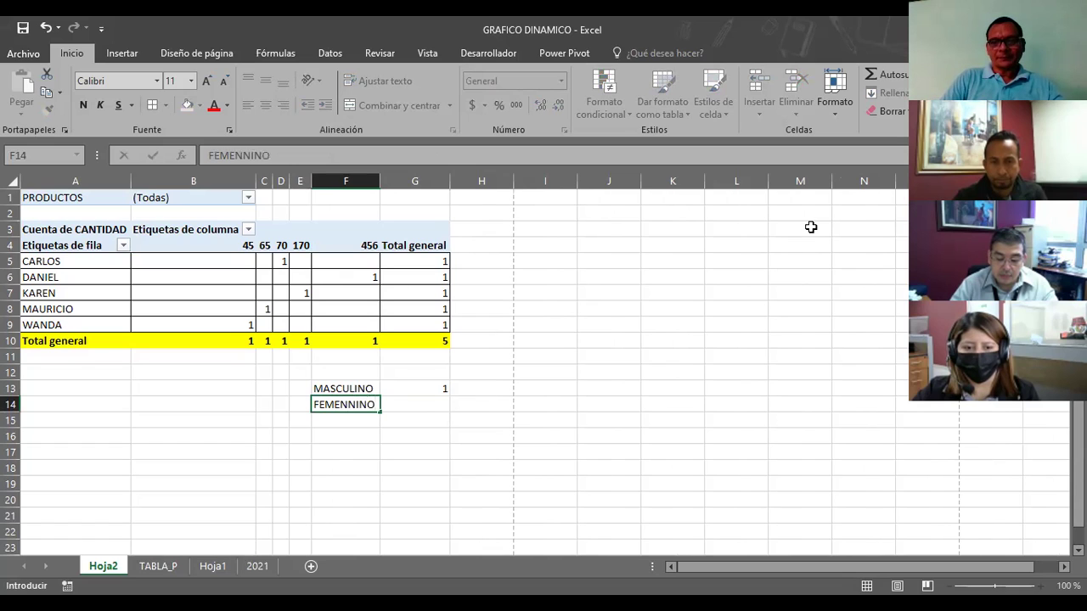
key(BackSpace)
key(BackSpace)
key(BackSpace)
text(INO)
key(Return)
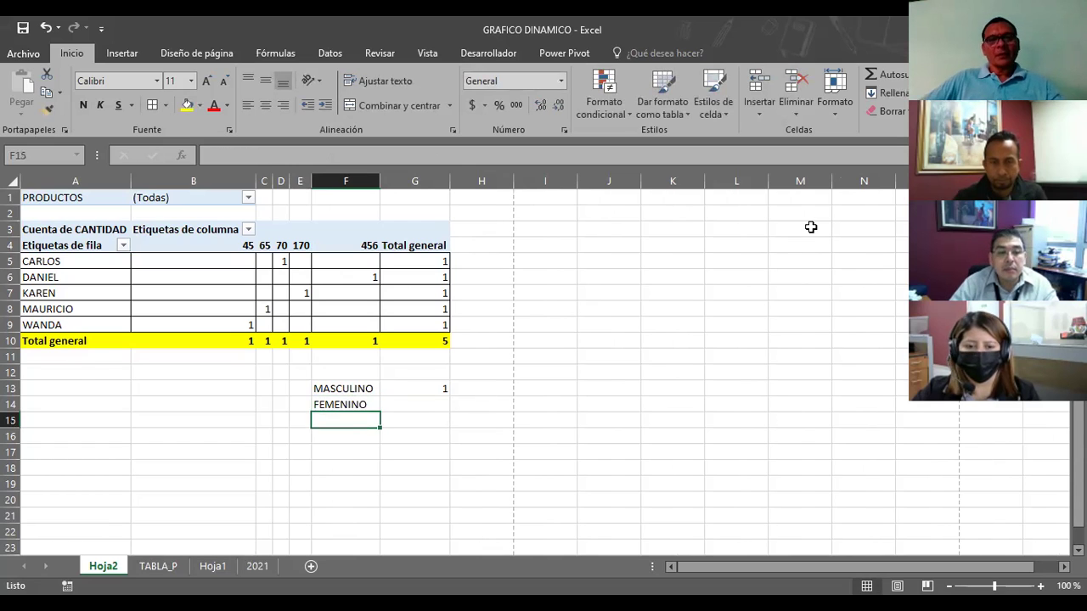
click(351, 402)
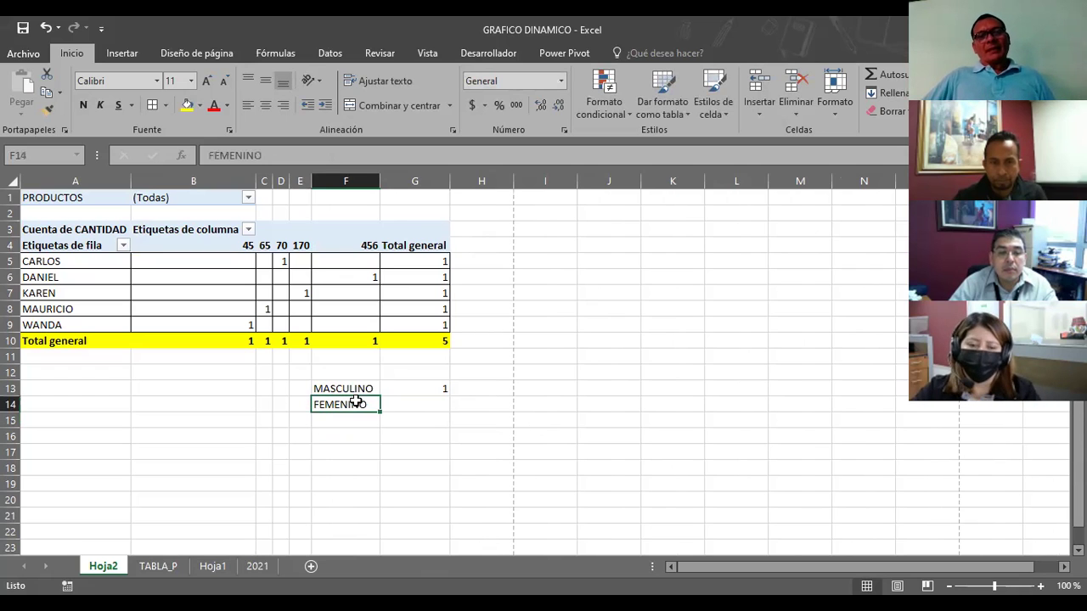
click(414, 410)
Give FEMENINO its count of 1 and put an F heading in D13
text(1)
click(453, 436)
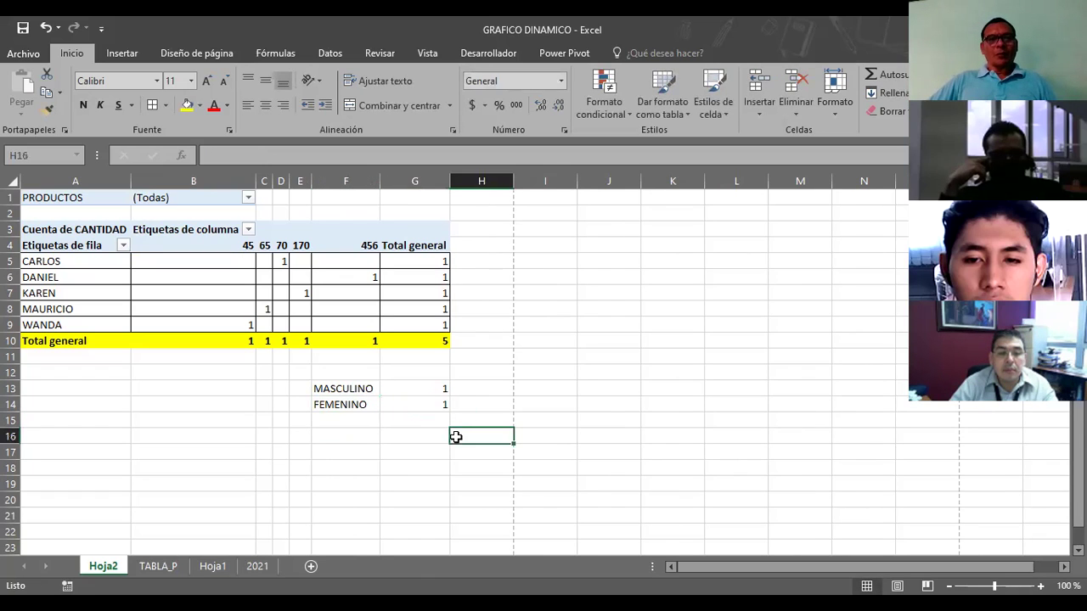
click(262, 390)
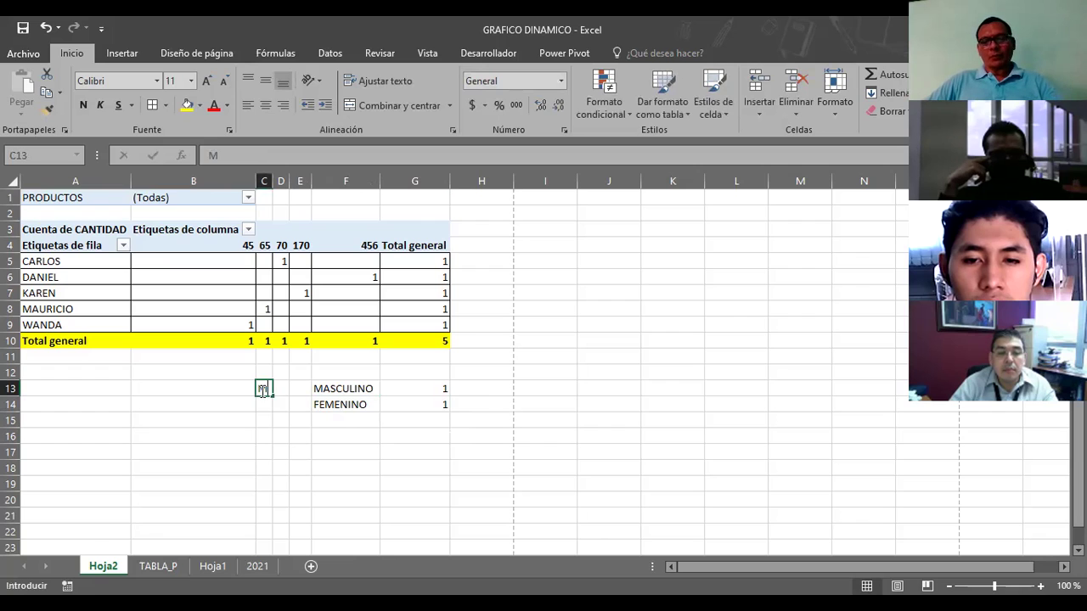
key(Right)
text(F)
key(Return)
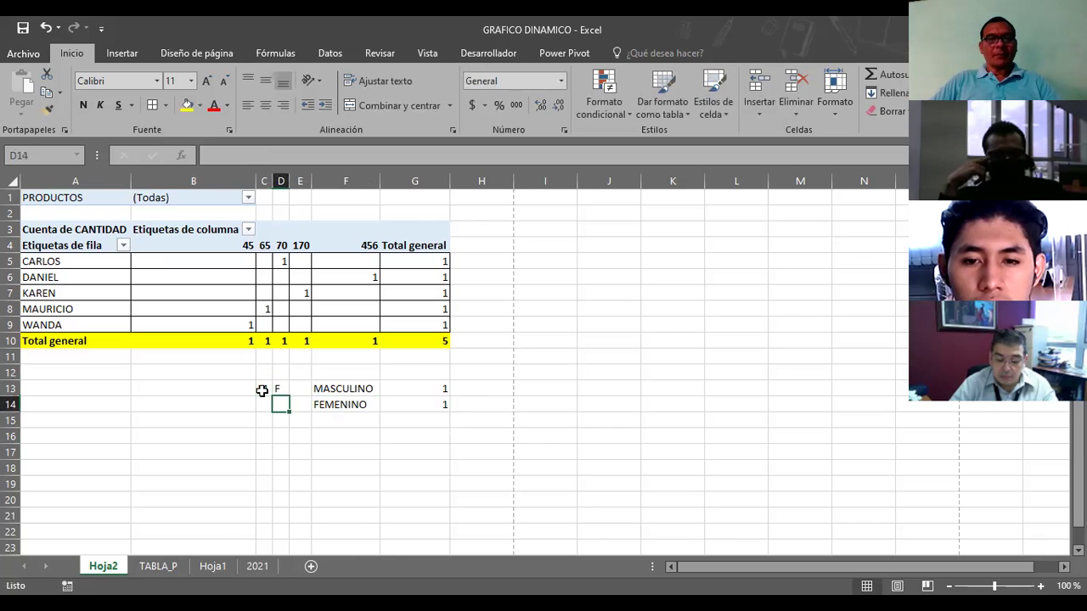
Tally 1s in C14 and D16, discarding an accidental entry in C15
key(Left)
text(1)
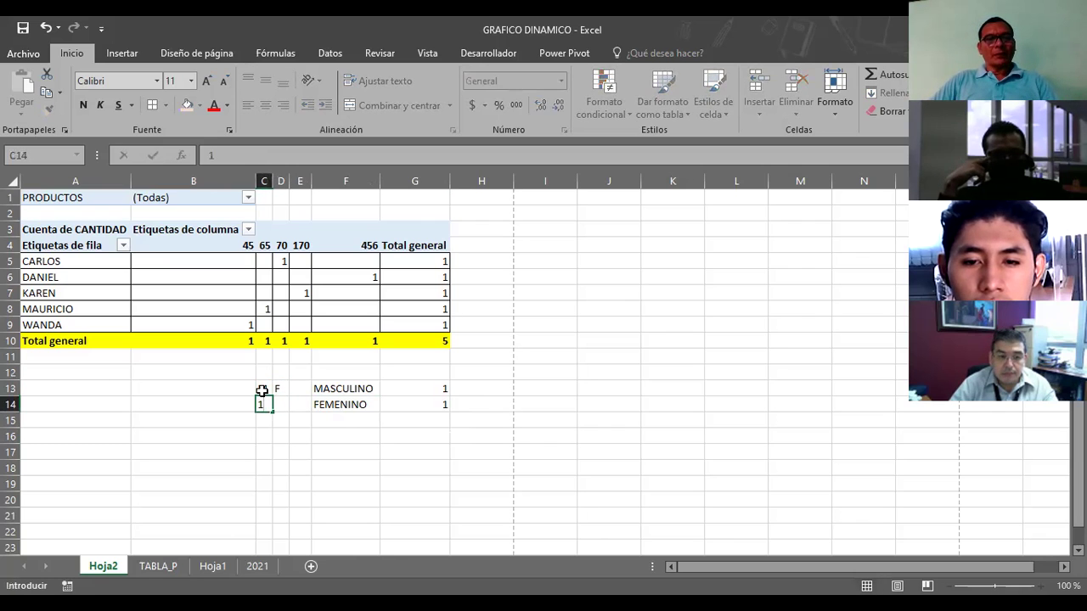
key(Return)
key(Right)
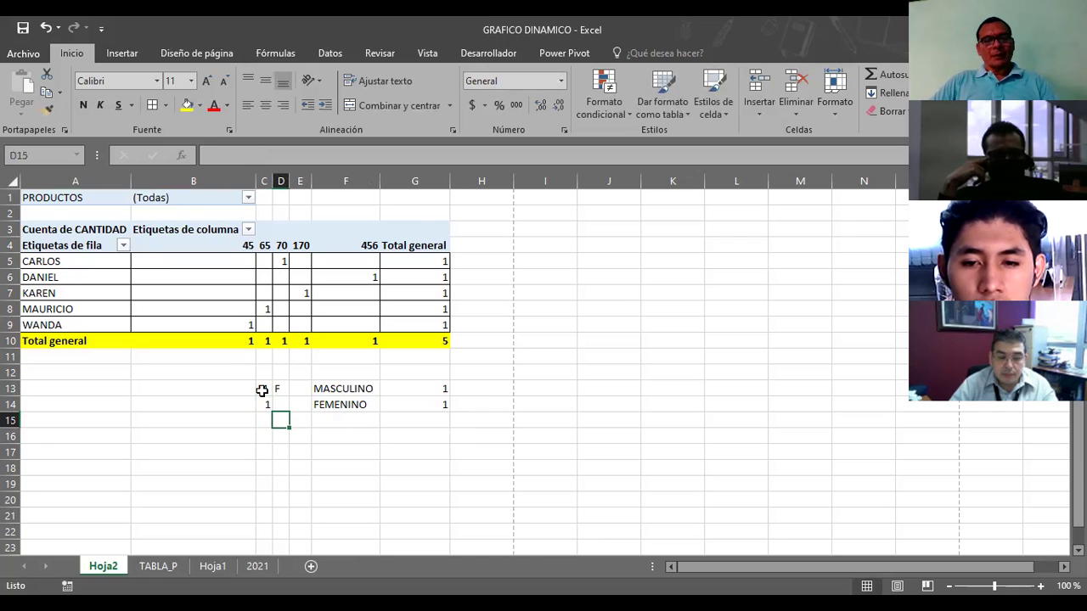
key(Left)
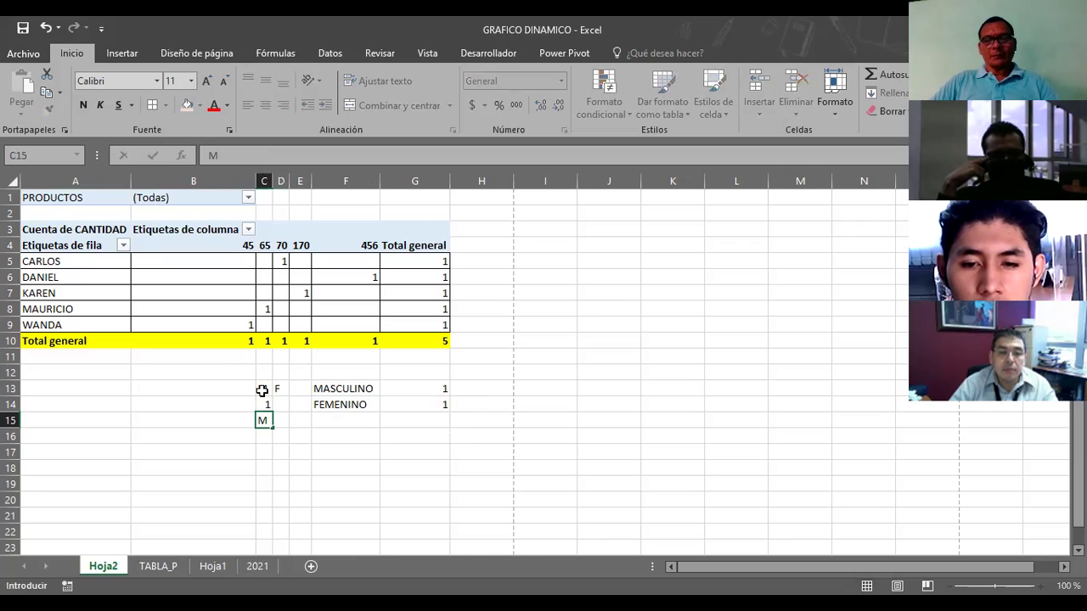
key(Escape)
key(Right)
key(Down)
text(1)
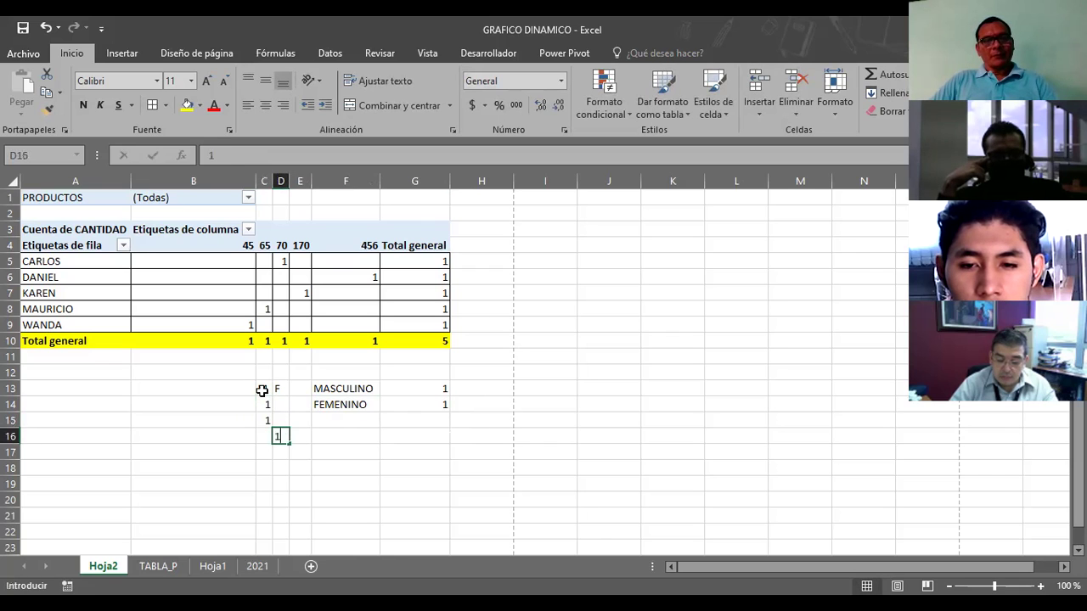
key(Return)
text(1)
key(Return)
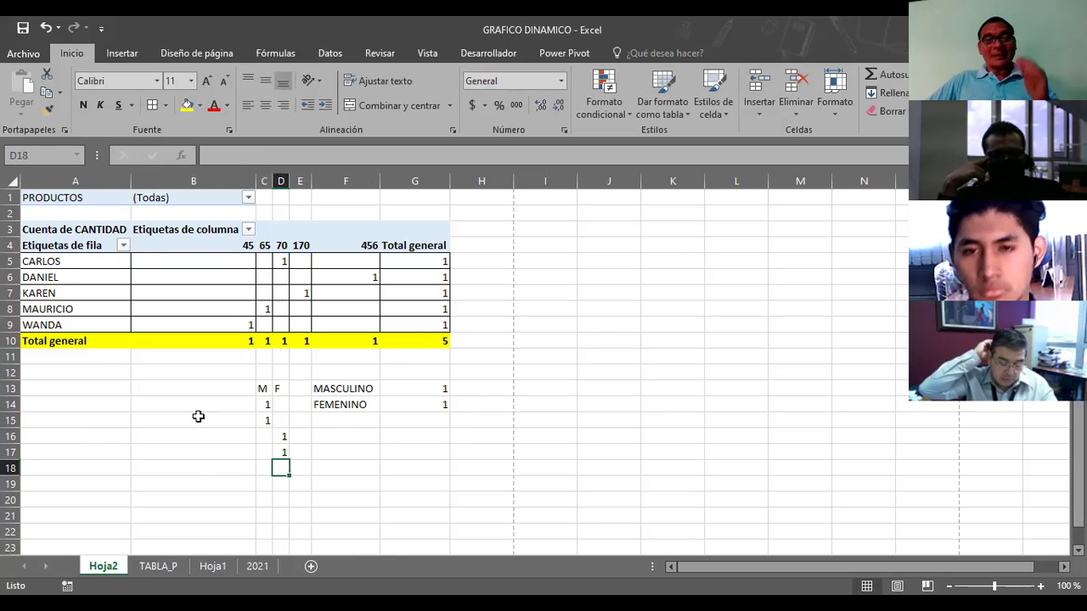
Delete everything in B12:G17 below the pivot, then reselect the pivot table to show its fields
drag(242, 374, 442, 451)
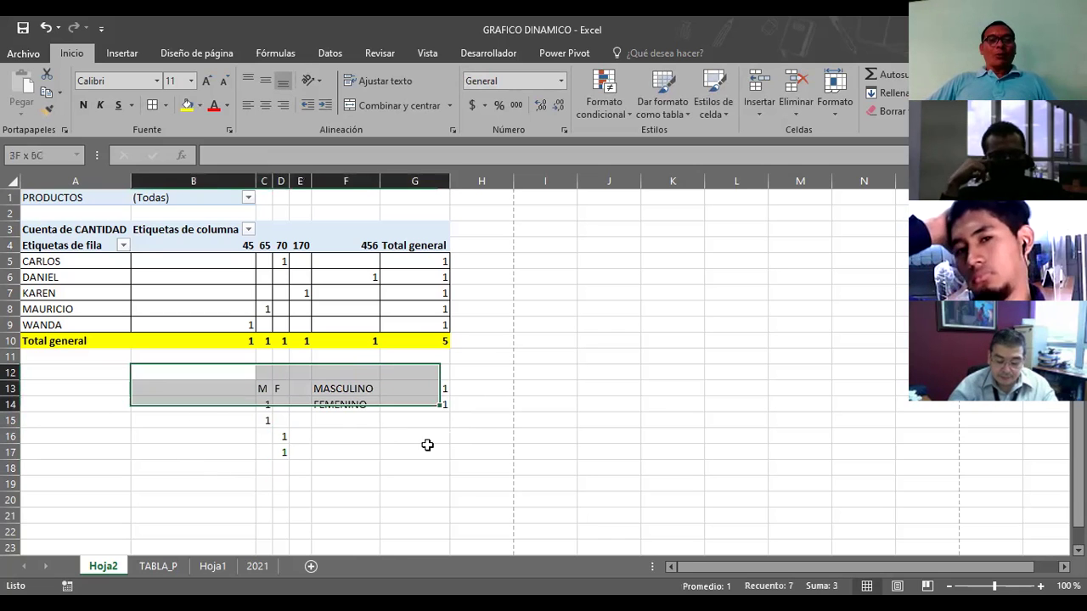
key(Delete)
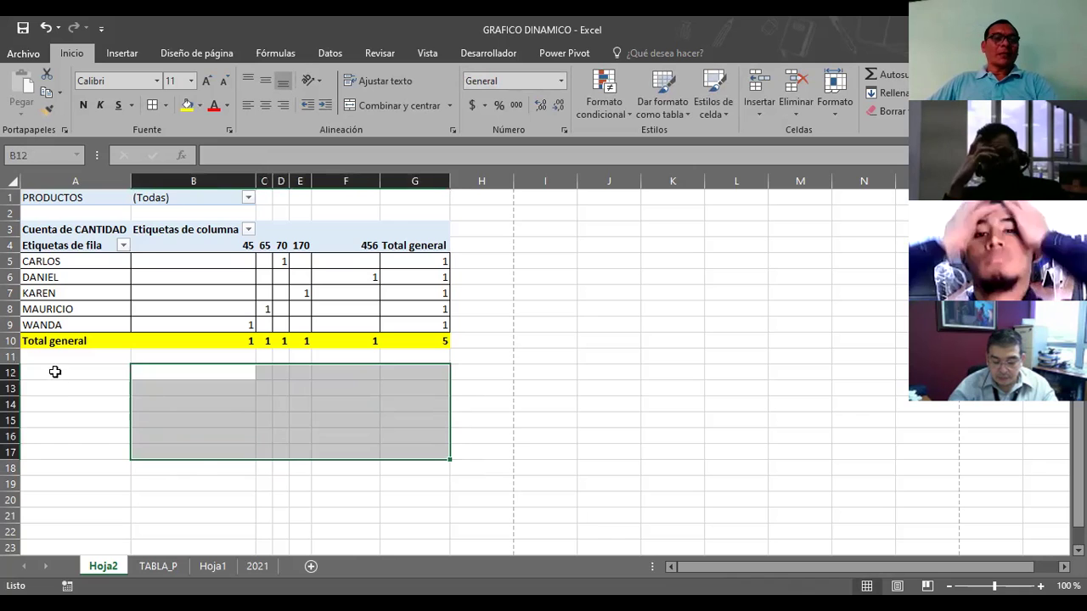
click(53, 371)
click(56, 358)
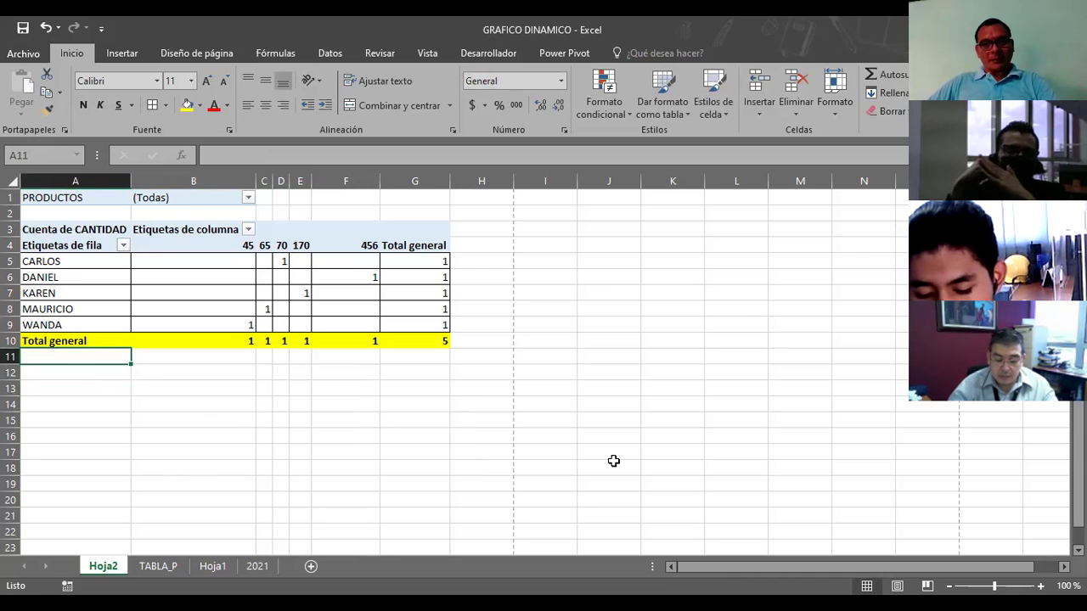
click(47, 366)
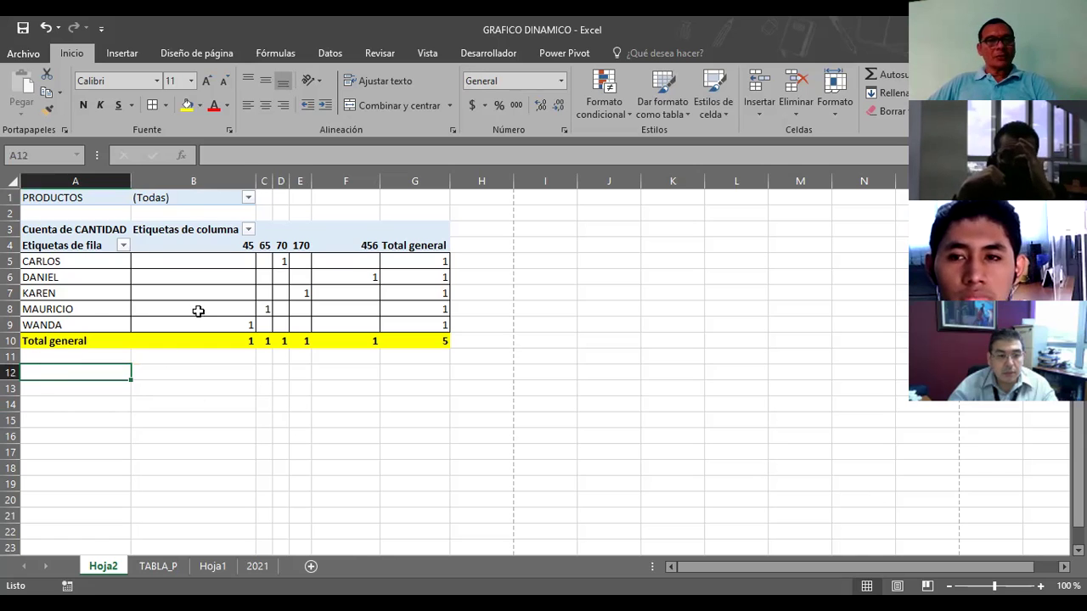
click(198, 309)
click(1063, 507)
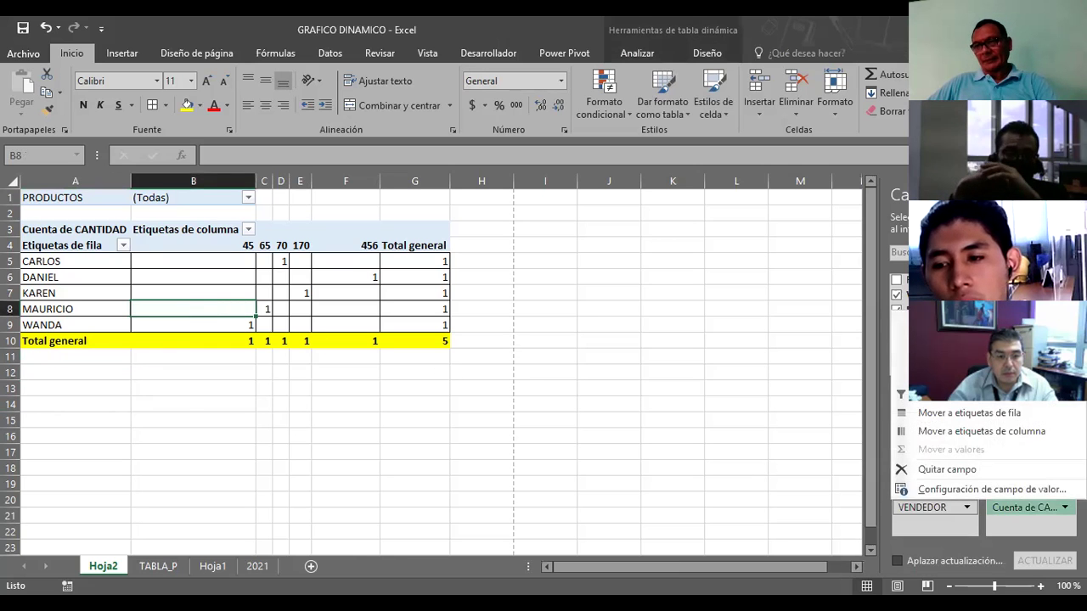
click(1057, 492)
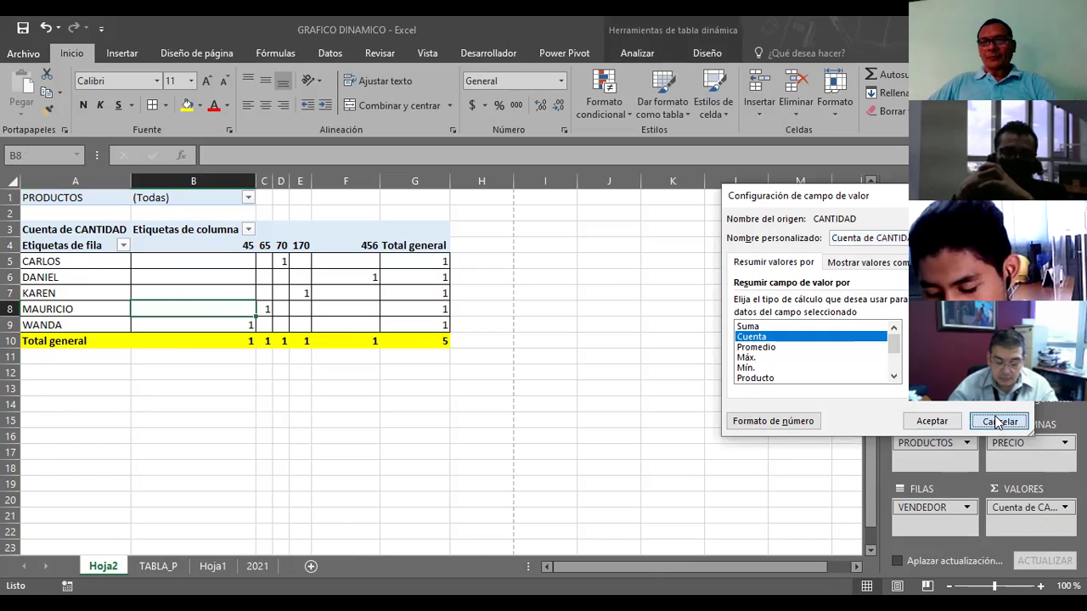
click(998, 420)
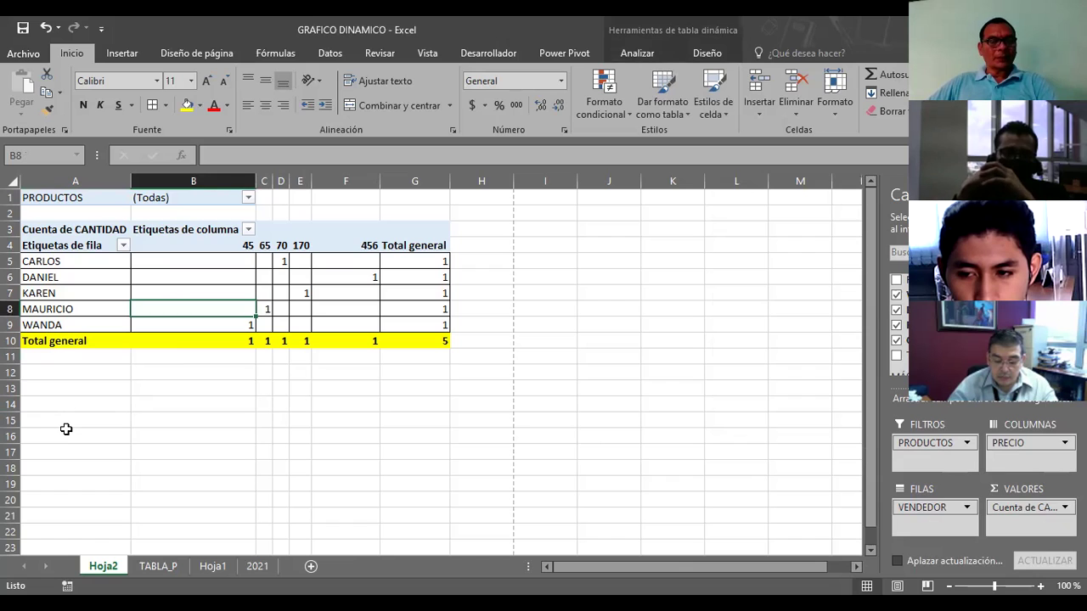
click(102, 388)
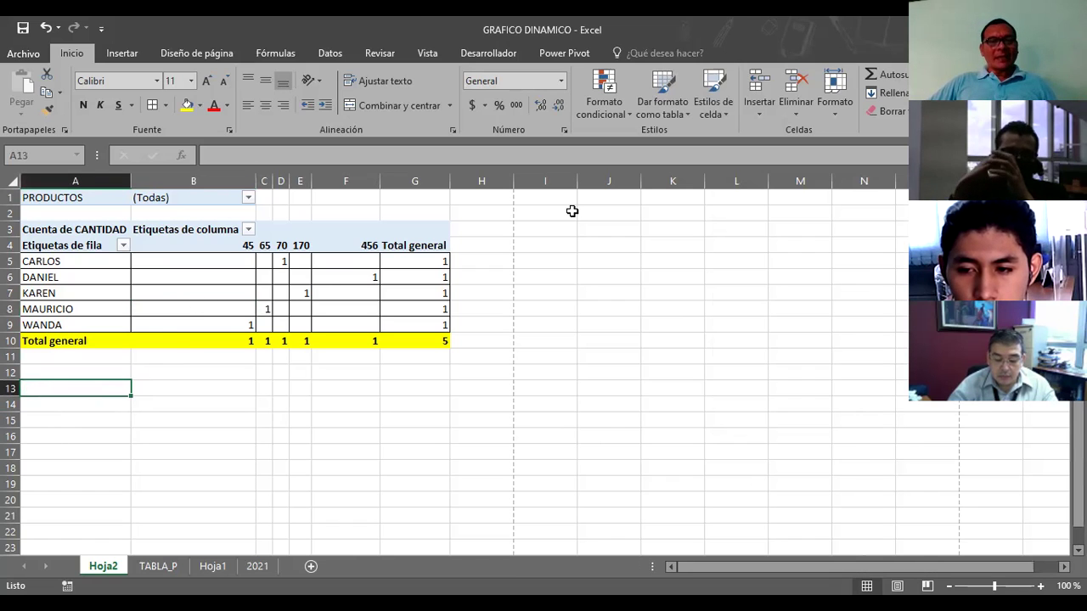
Look through the 2021, TABLA_P and Hoja2 sheets, ending on Hoja1's pivot table and chart
click(257, 567)
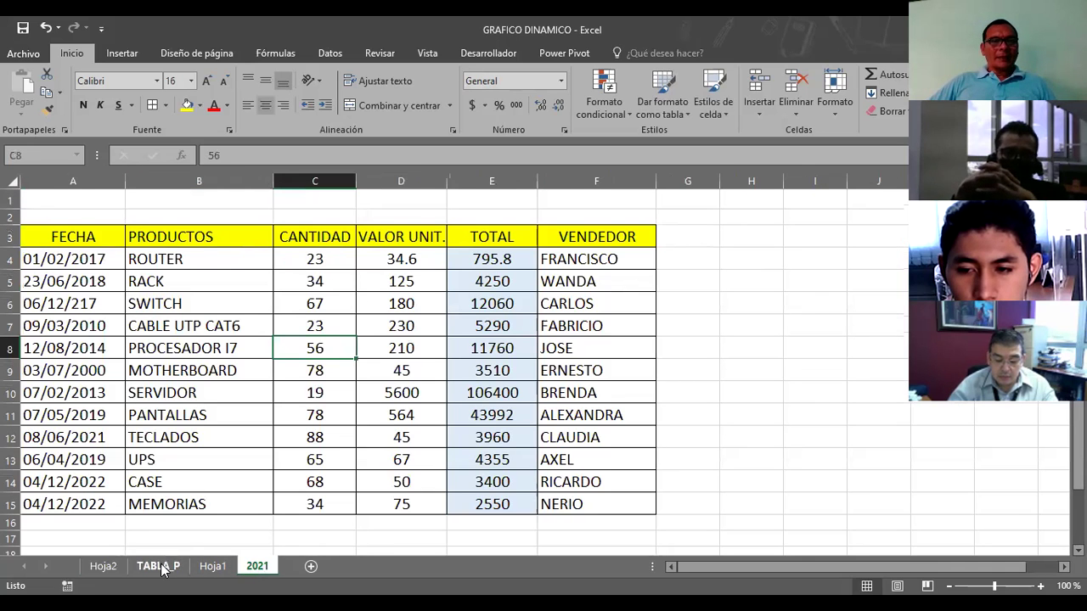
click(160, 566)
click(104, 566)
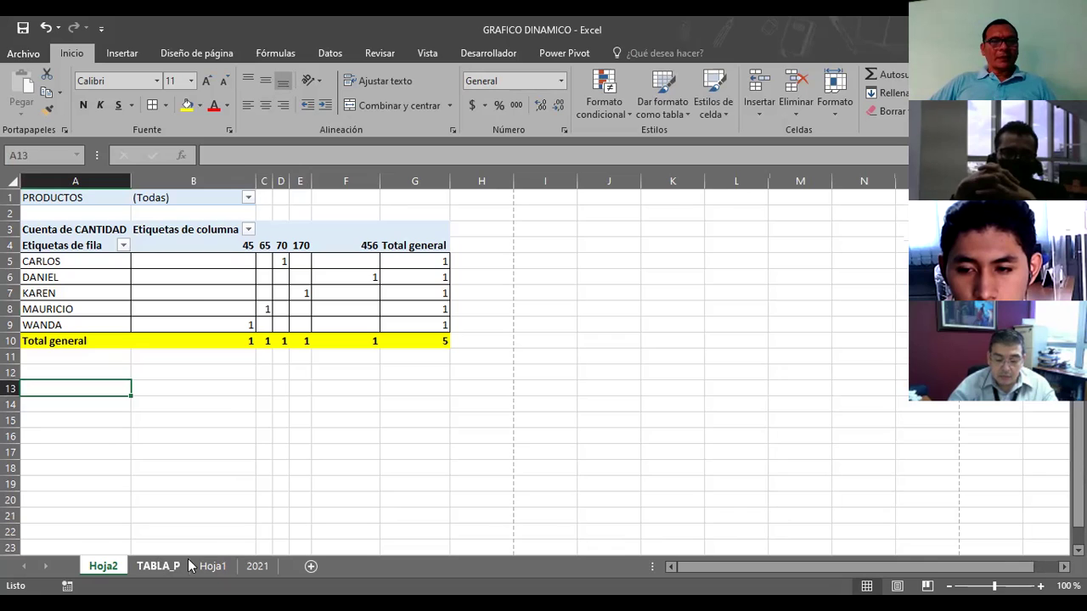
click(213, 566)
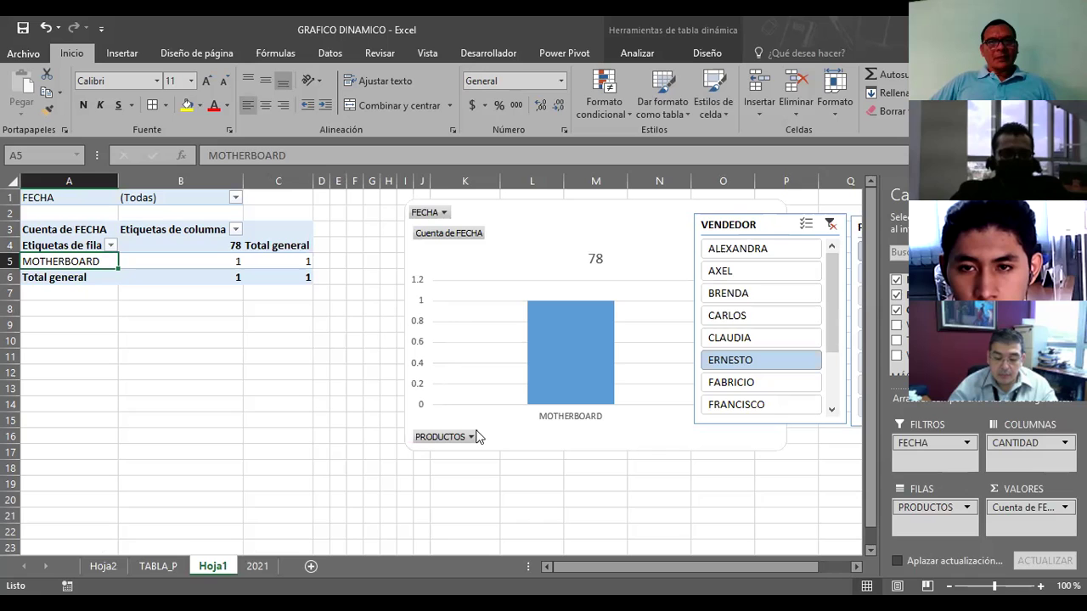
Run the PowerPoint slideshow from GRAFICOS DINAMICOS to the 'Información sobre las tablas dinámicas' slide
key(alt+Tab)
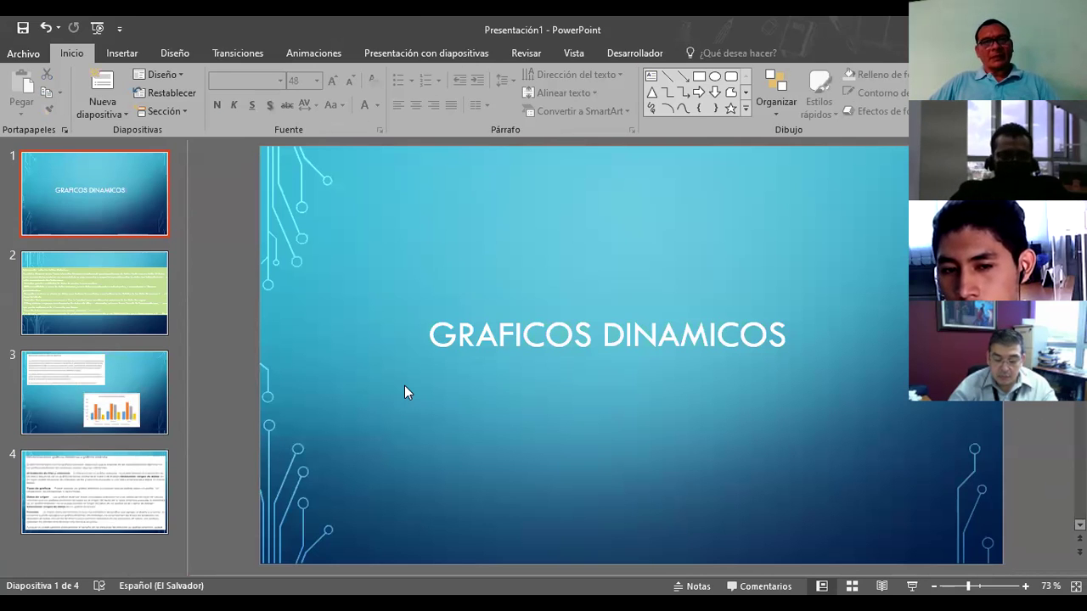
key(F5)
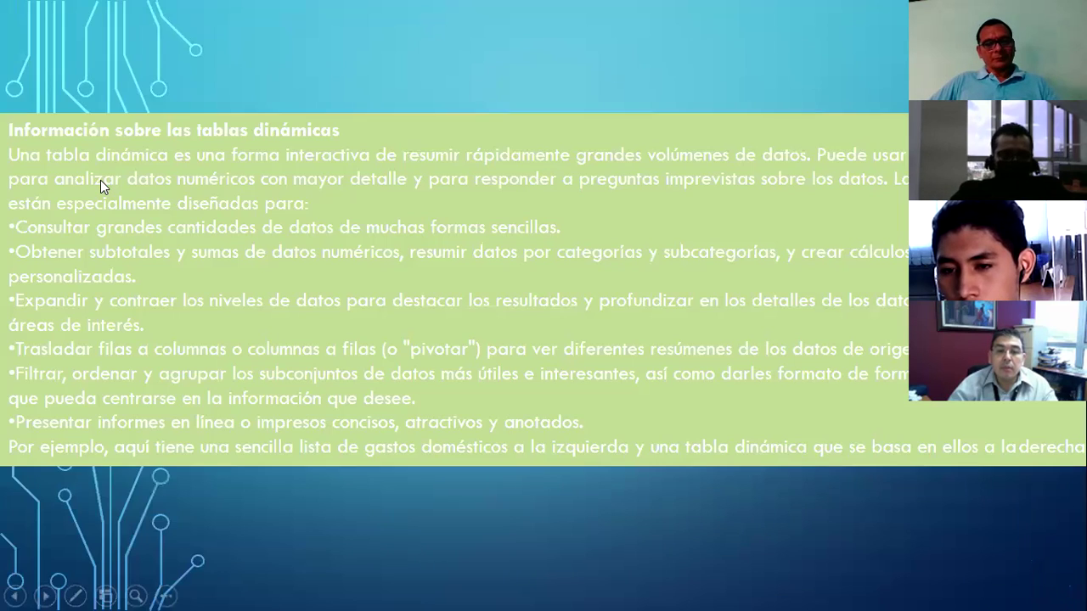
click(269, 219)
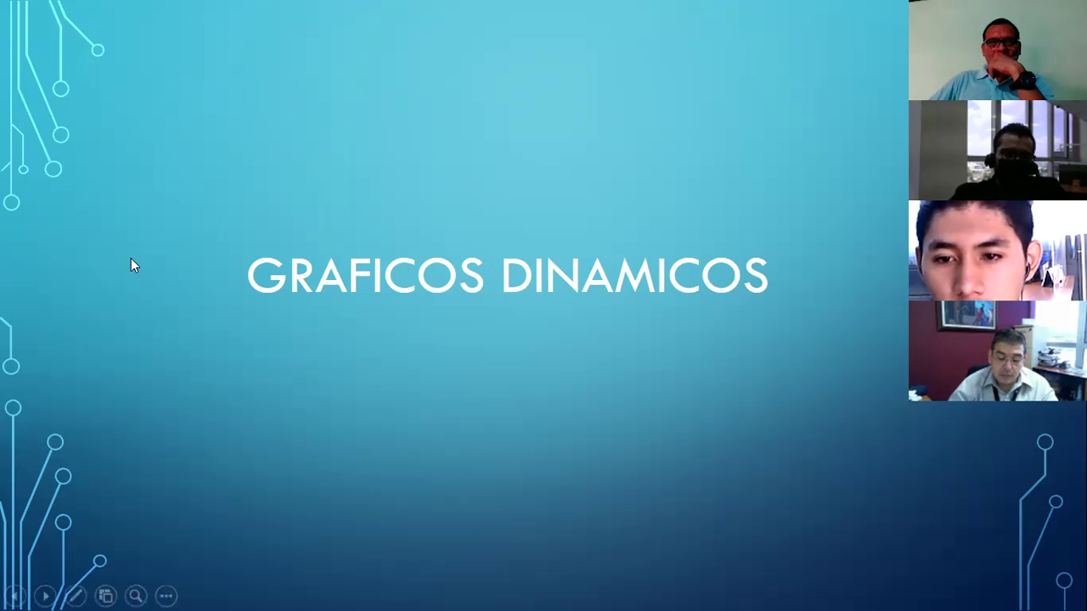
click(242, 220)
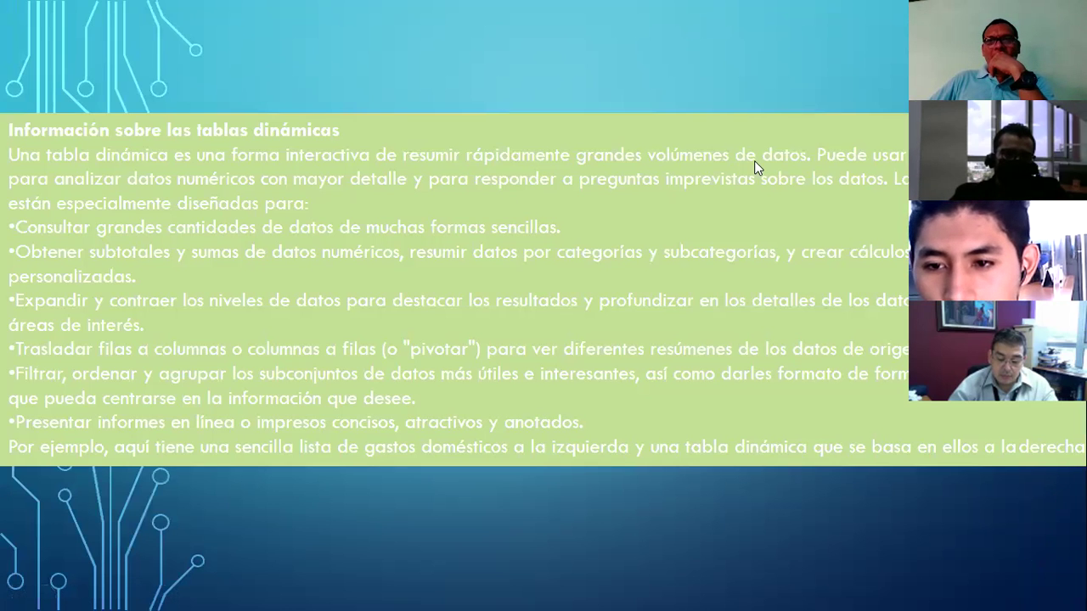
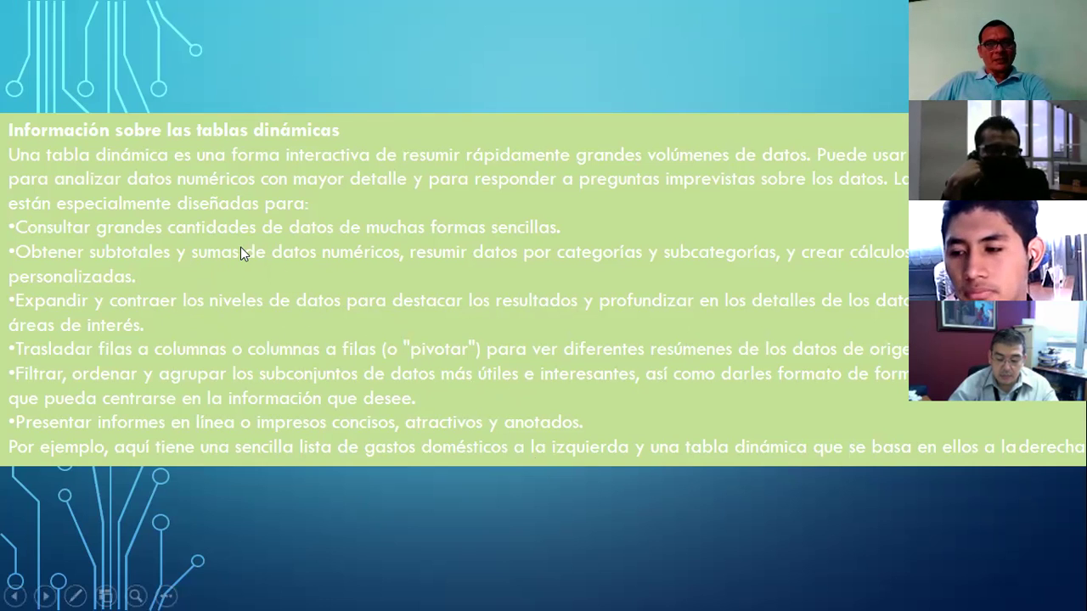
Advance the slideshow to the 'Información sobre los gráficos dinámicos' slide with the Household Expenses chart
click(346, 253)
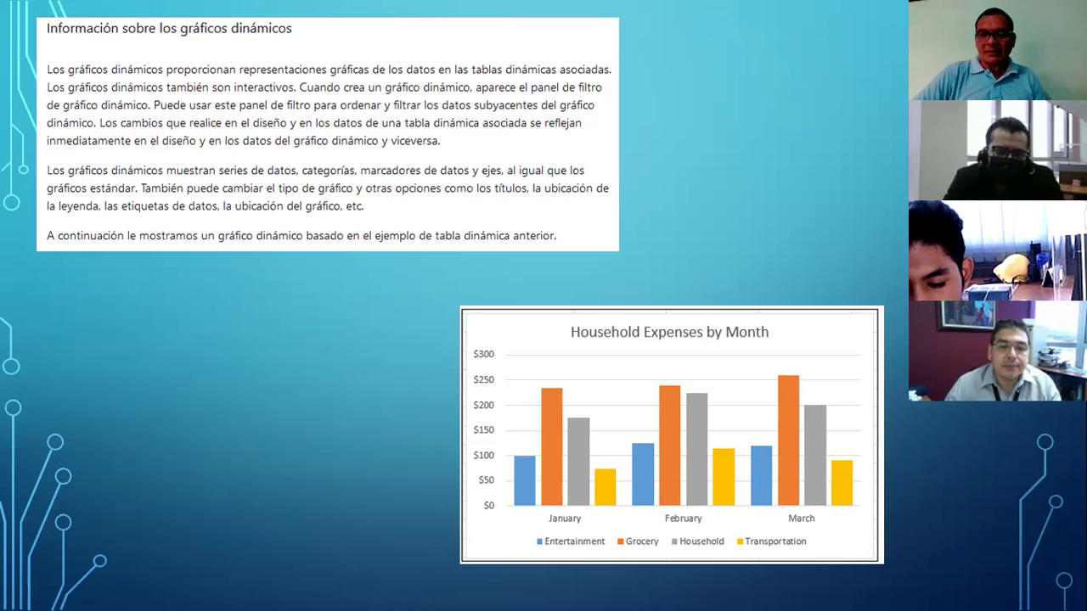
Click through the remaining slides, end the slideshow, and switch to the GRAFICO DINAMICO workbook
click(156, 266)
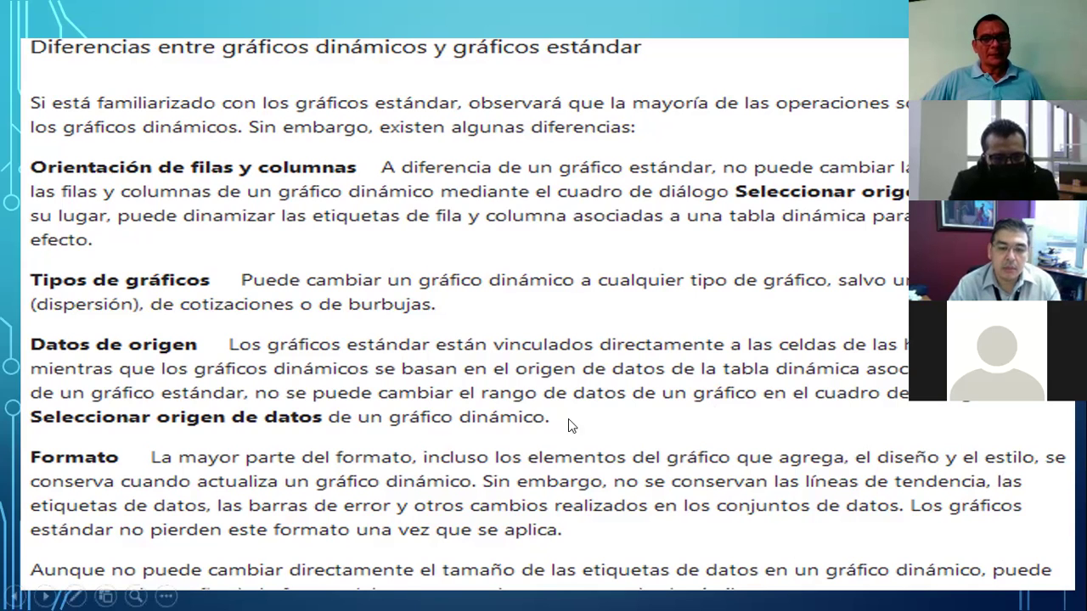
click(529, 441)
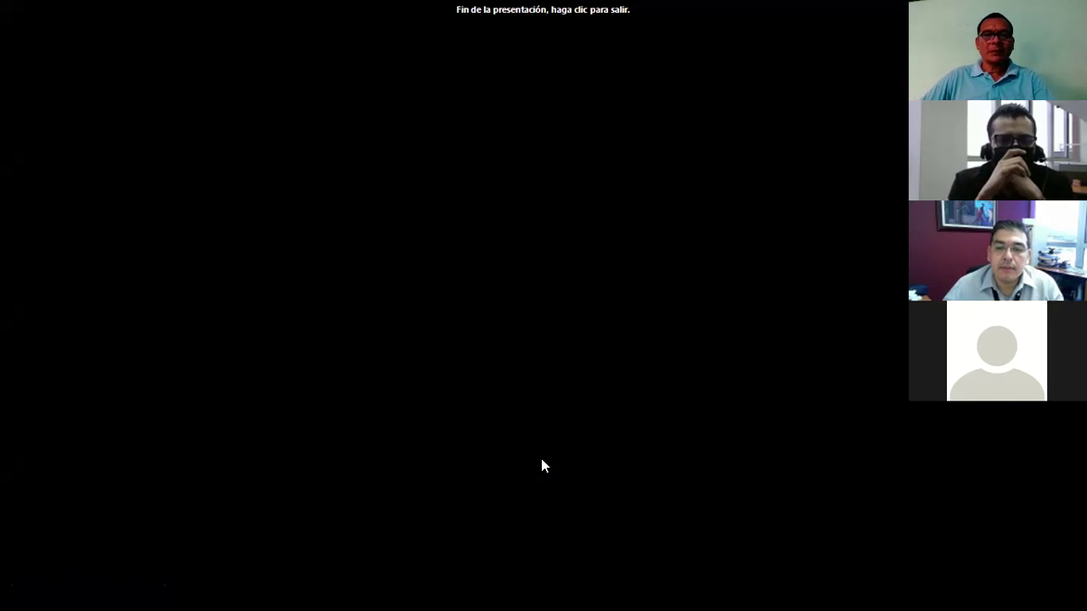
click(541, 460)
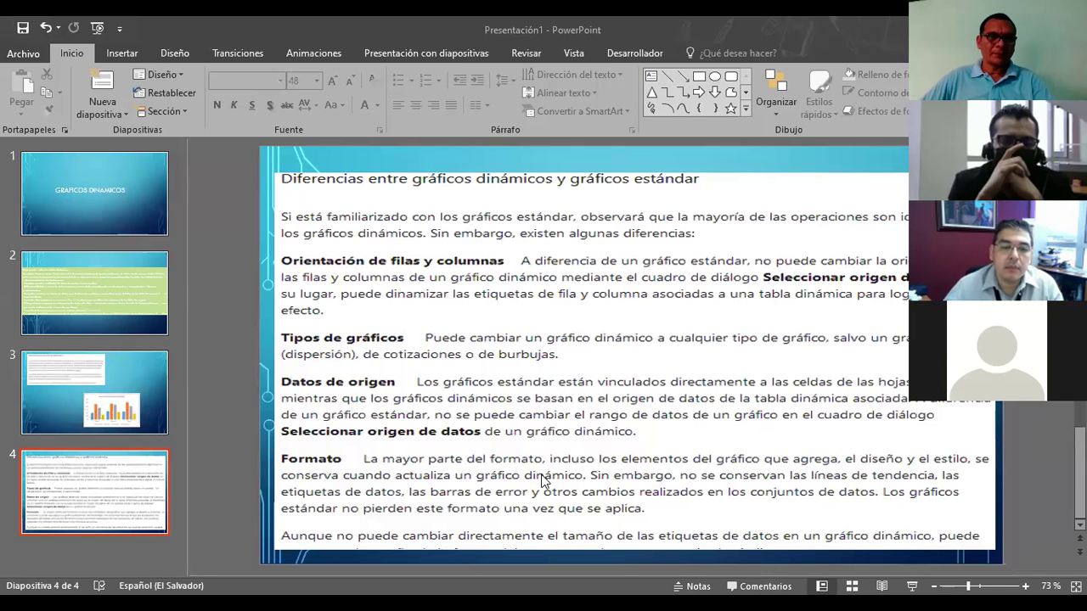
key(alt+Tab)
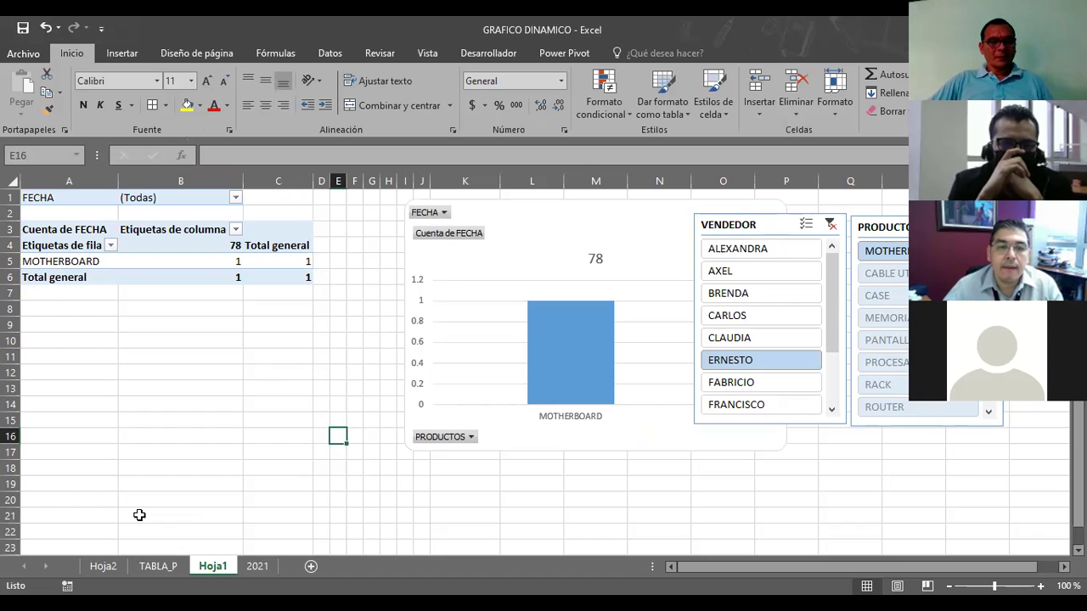
Delete rows 1–20 of Hoja1, removing the old pivot table
click(11, 197)
drag(6, 487, 11, 484)
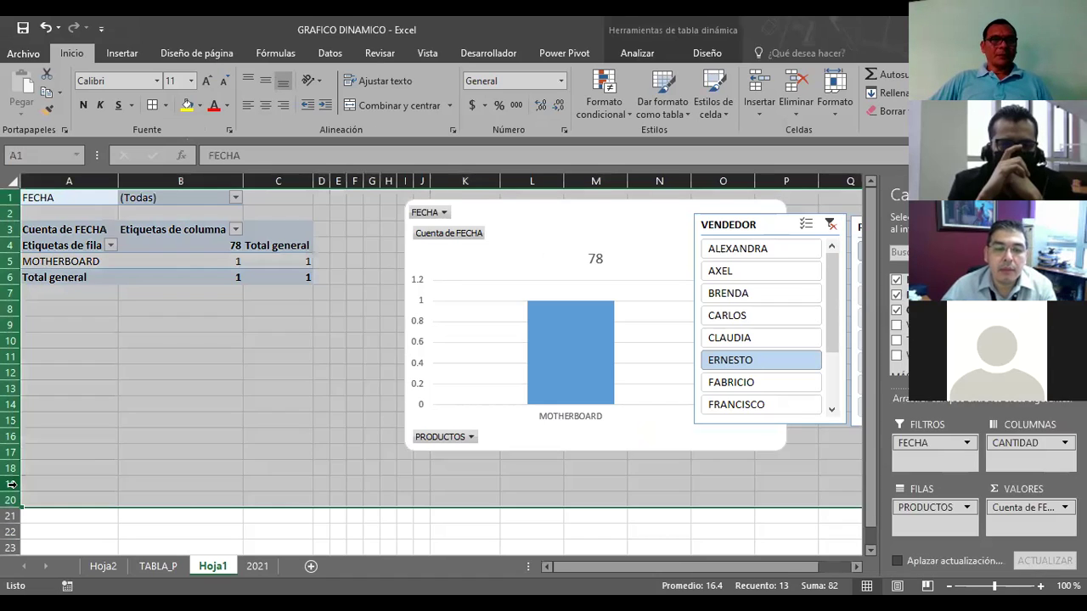
right_click(11, 490)
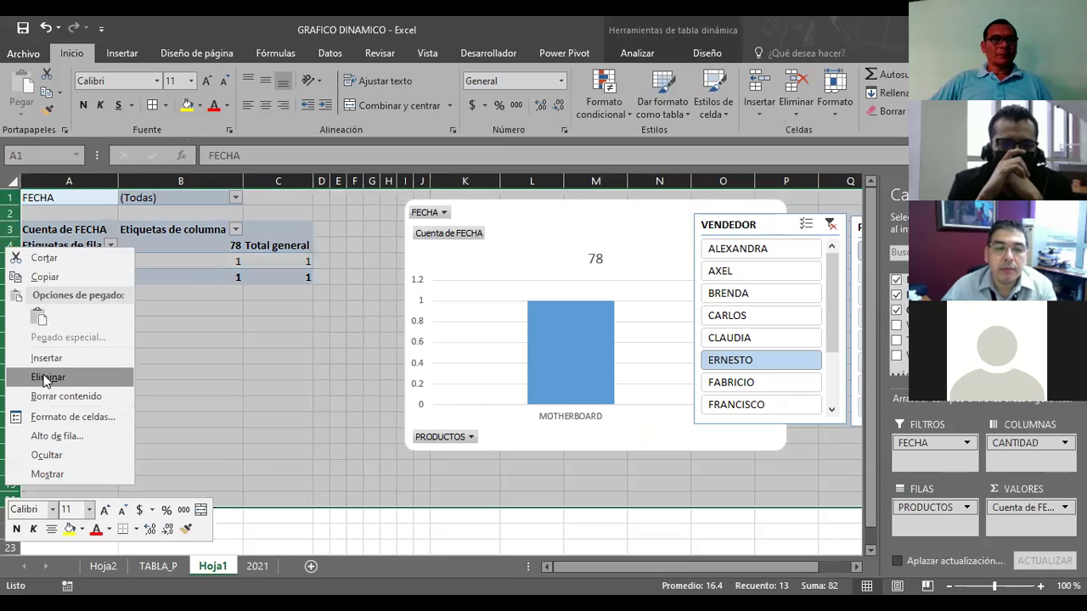
key(Return)
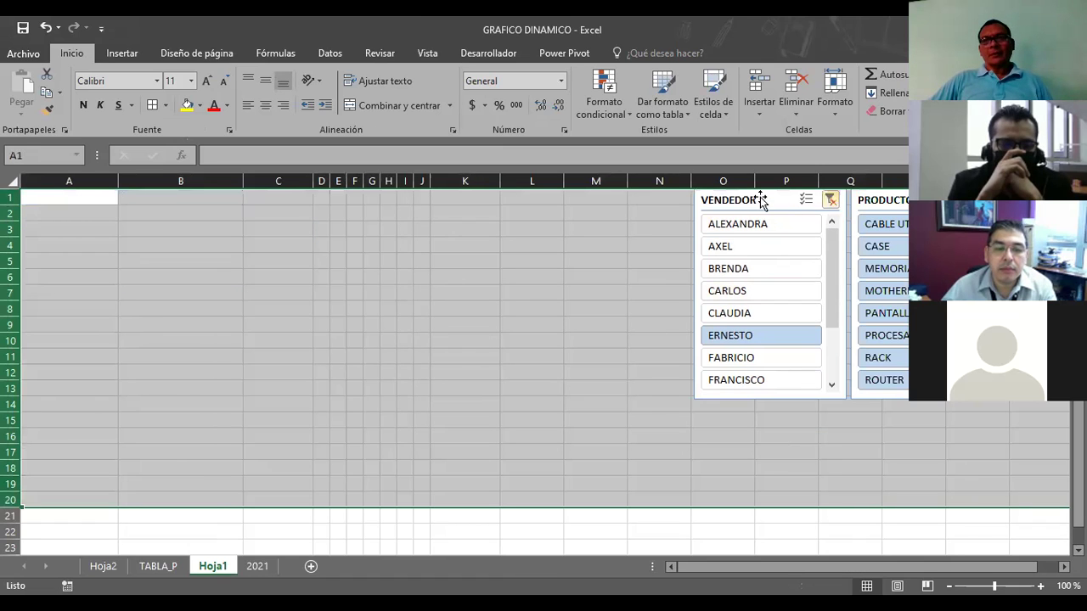
Delete the VENDEDOR and product slicers from Hoja1
drag(761, 199, 402, 265)
click(402, 266)
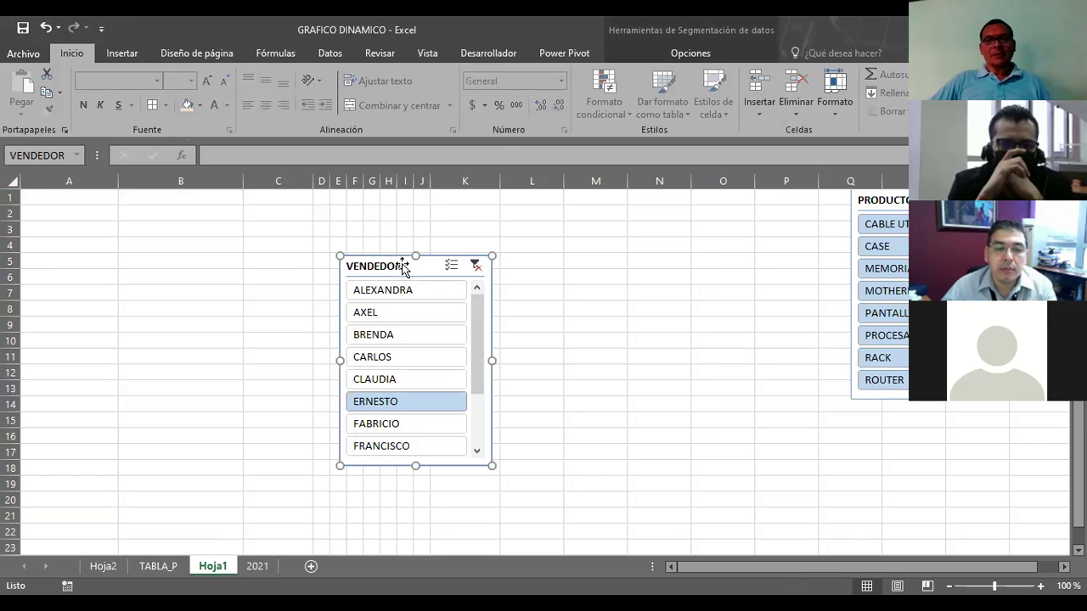
key(Delete)
drag(866, 200, 552, 246)
key(Delete)
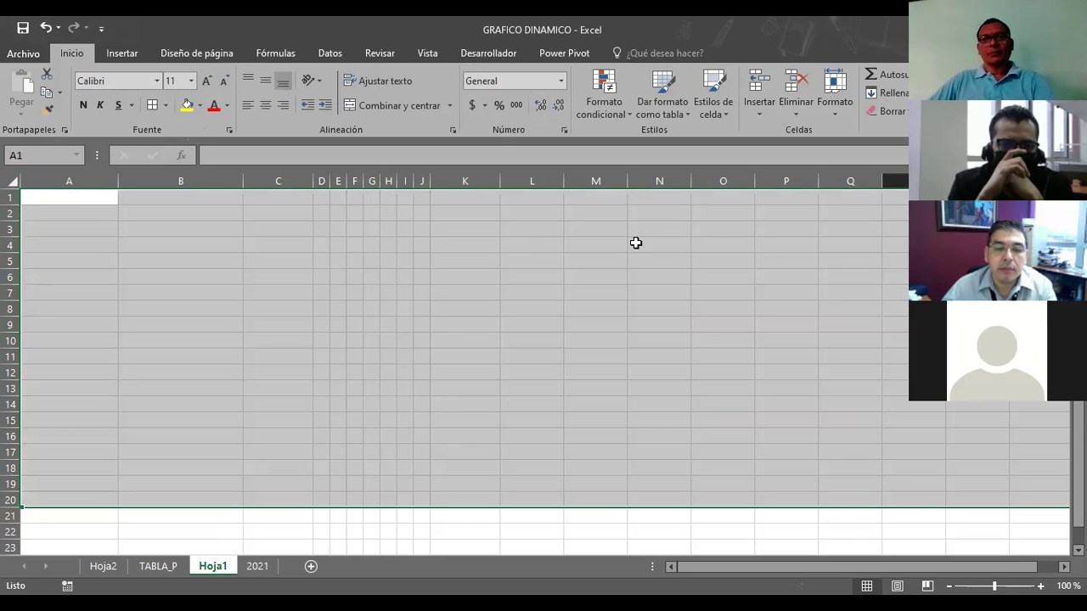
click(635, 242)
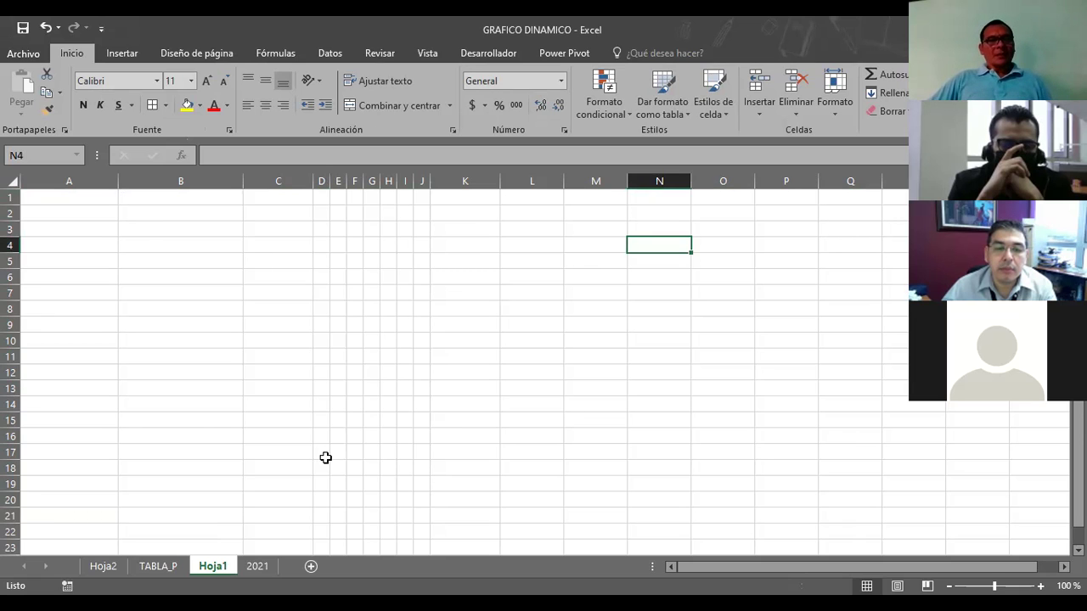
Go to the 2021 sheet and select the sales table A3:F15, FECHA through VENDEDOR
click(158, 567)
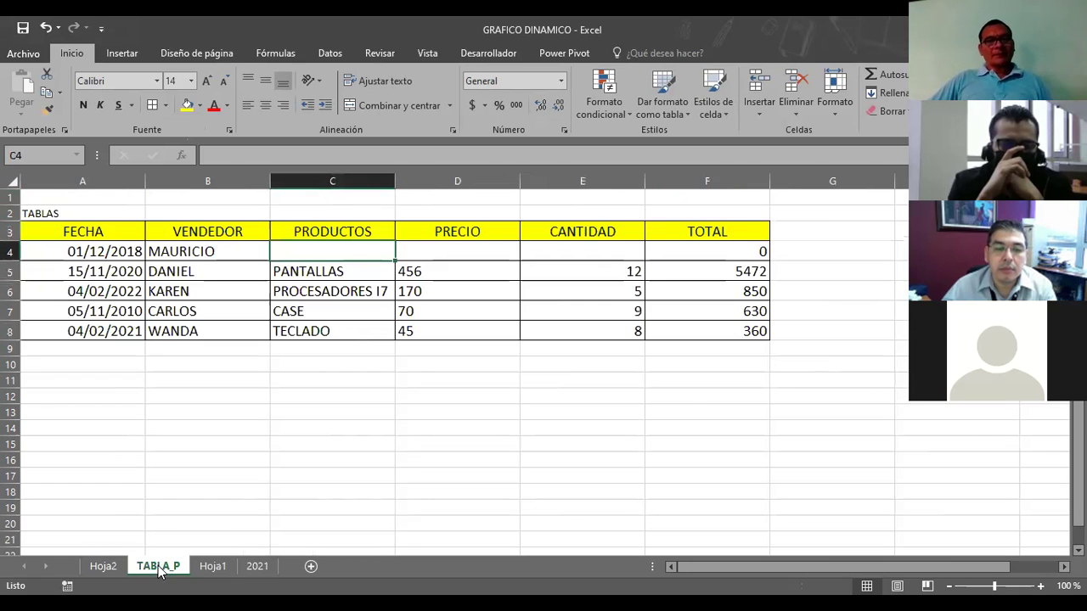
click(213, 567)
click(257, 566)
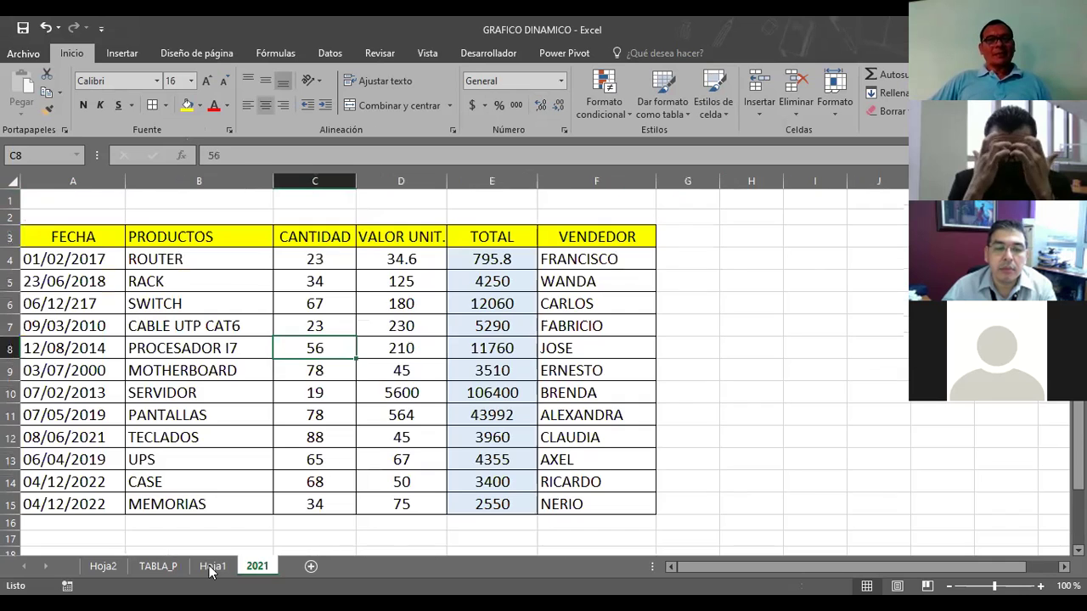
click(710, 266)
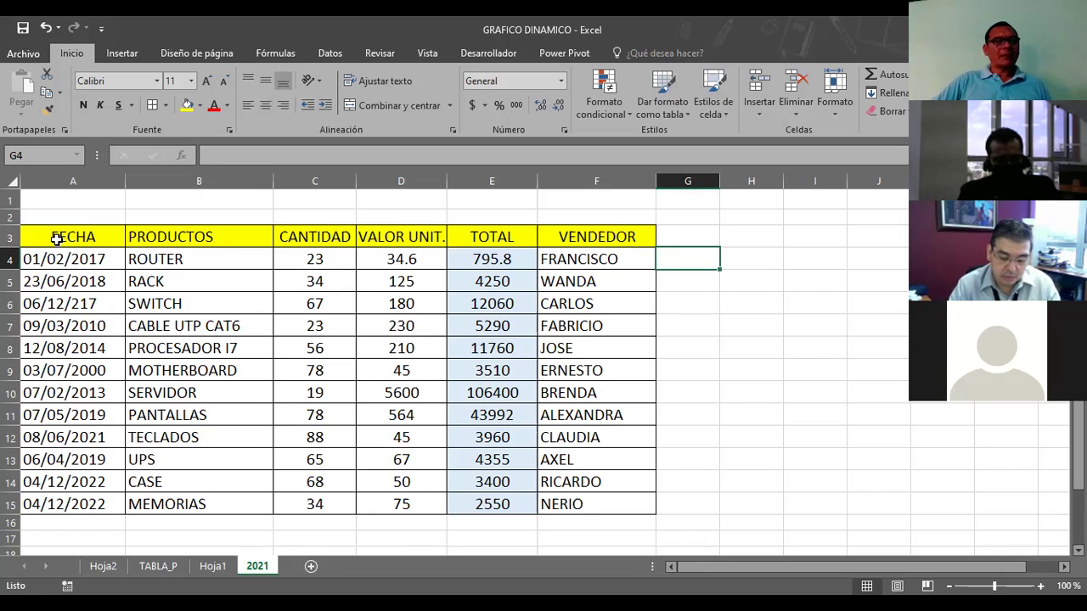
mouse_move(72, 237)
mouse_down()
mouse_move(539, 300)
mouse_move(642, 495)
mouse_up()
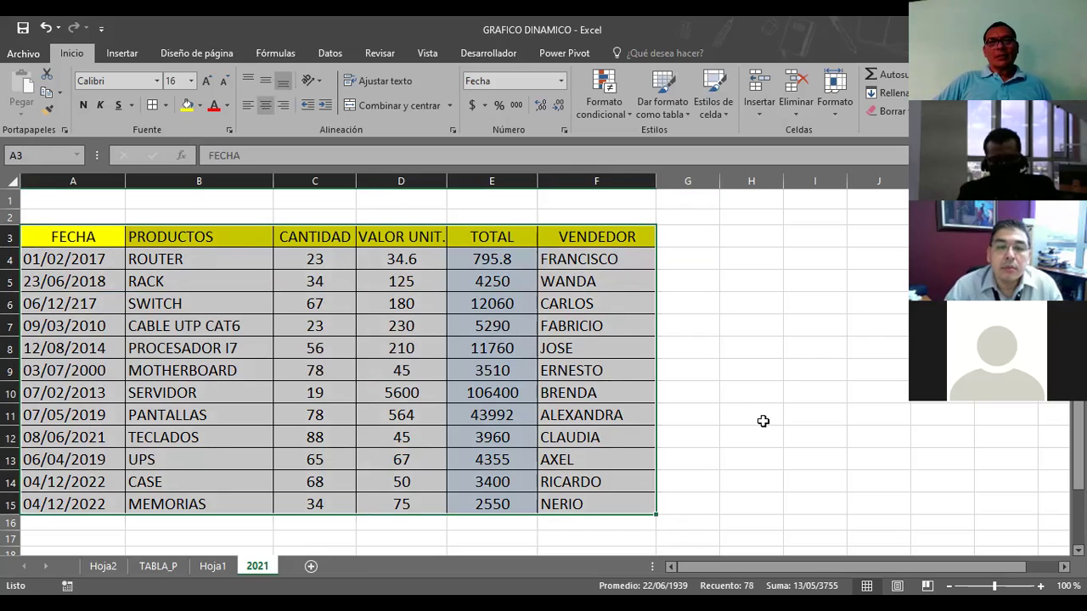
Insert a pivot table from the selected 2021 range onto a new worksheet, Hoja3
click(128, 53)
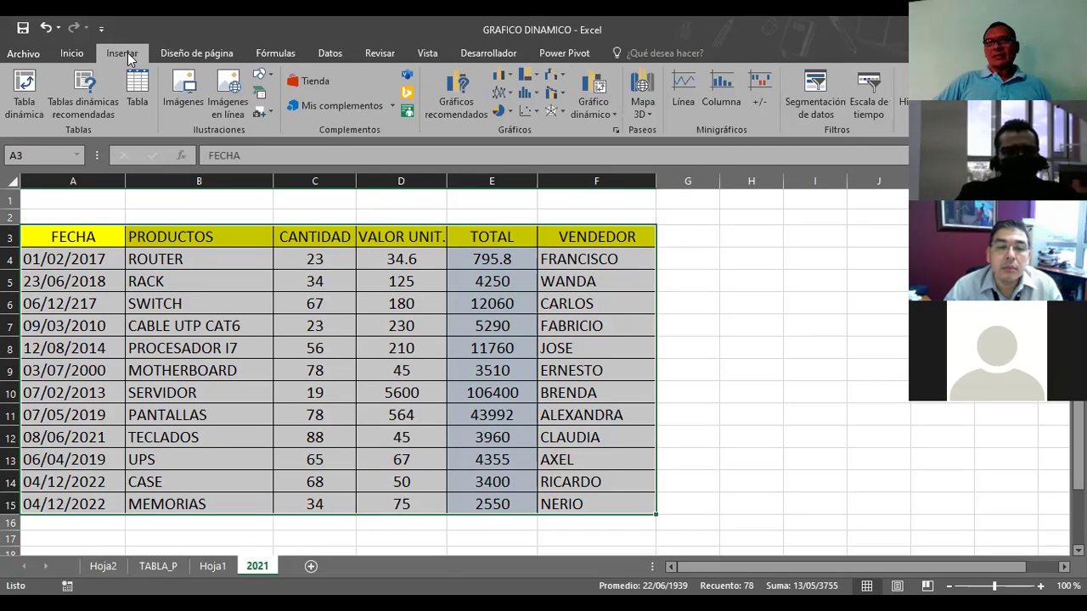
click(25, 91)
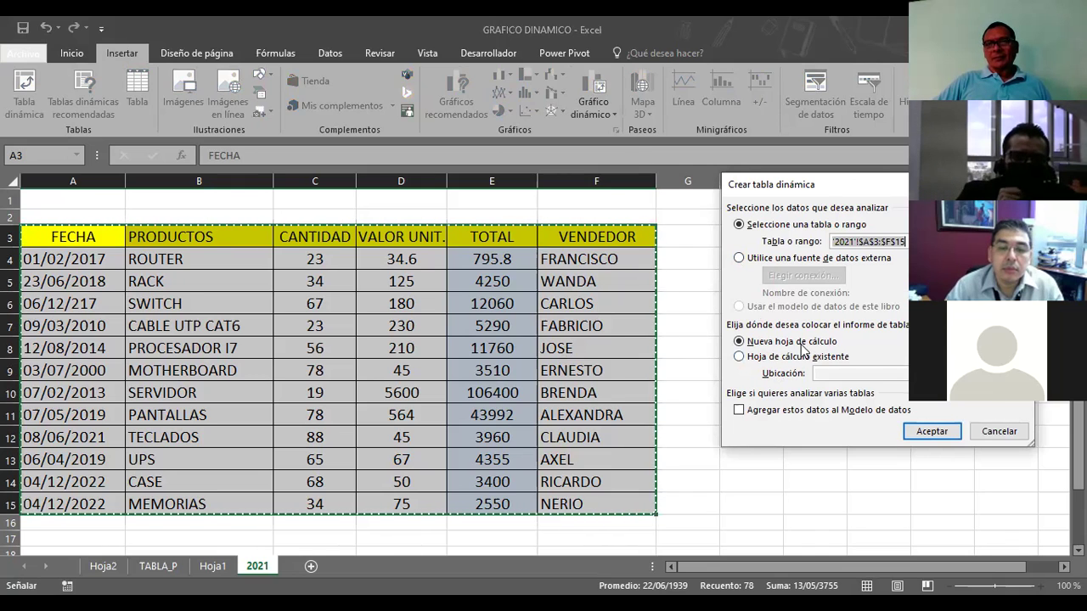
key(Tab)
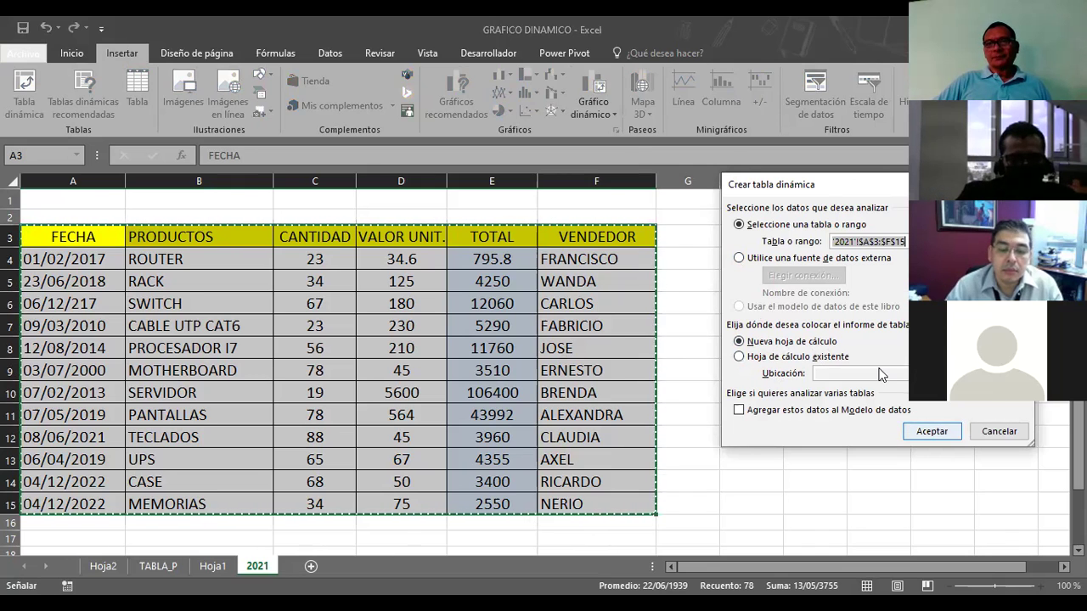
key(Return)
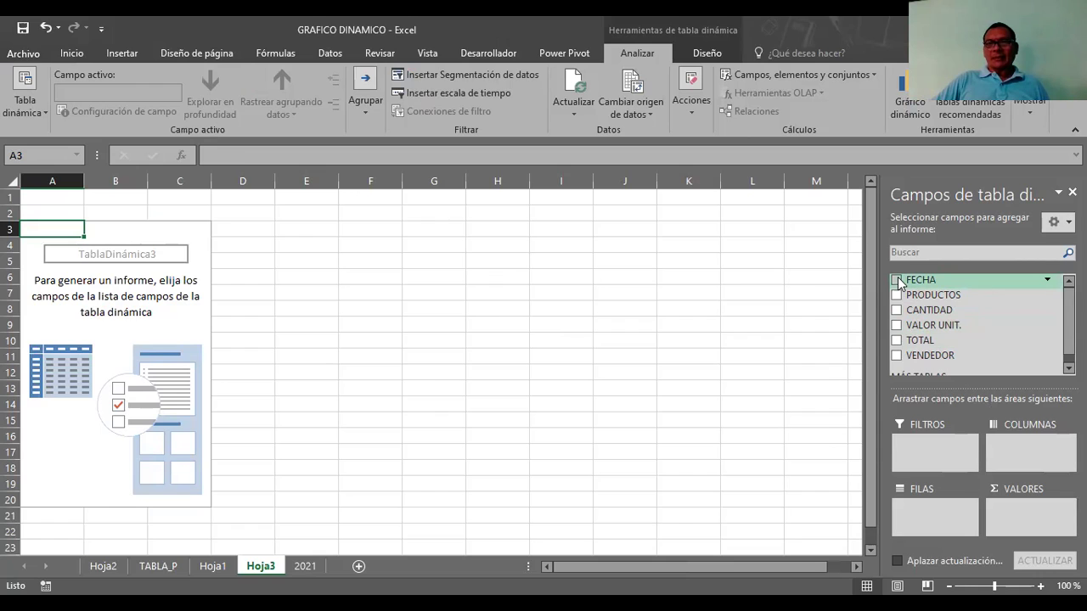
Lay out the pivot with PRODUCTOS as rows, FECHA as columns, and VENDEDOR as report filter
drag(903, 285, 1024, 450)
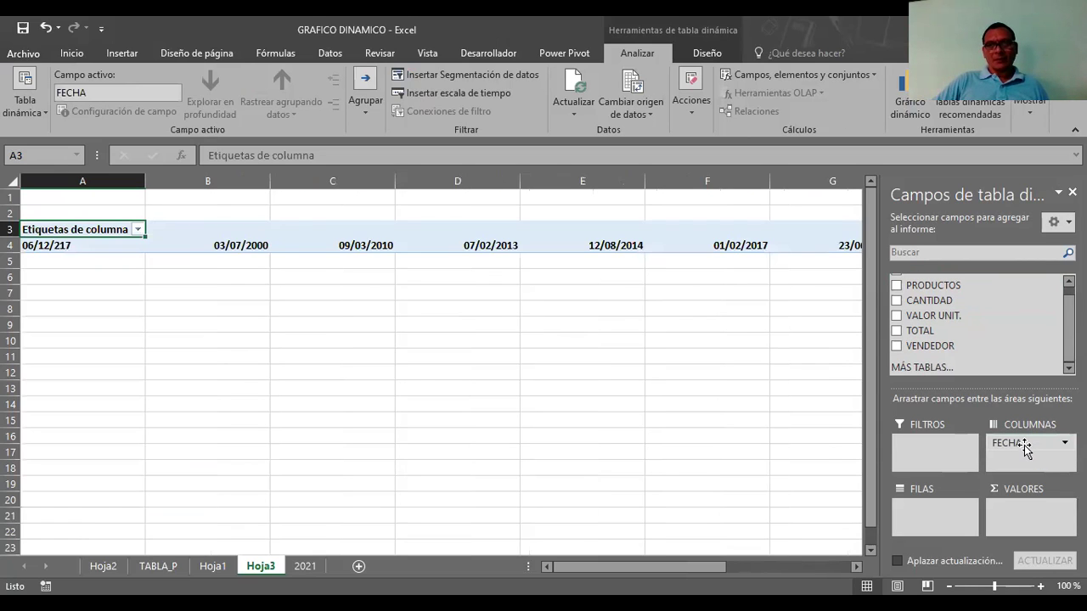
drag(1025, 450, 946, 513)
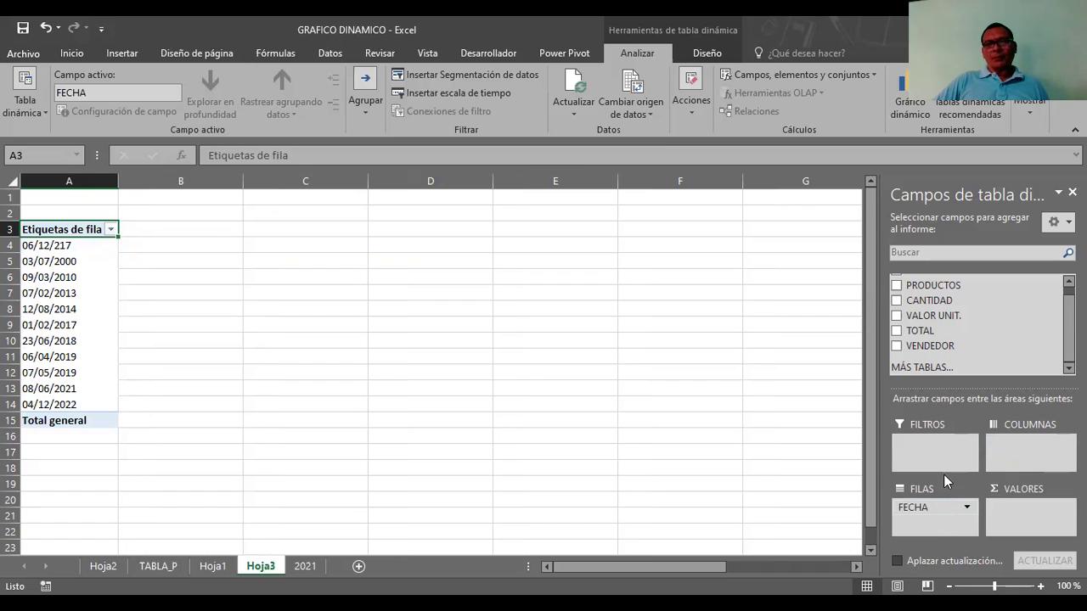
mouse_move(943, 287)
mouse_down()
mouse_move(956, 494)
mouse_move(937, 525)
mouse_up()
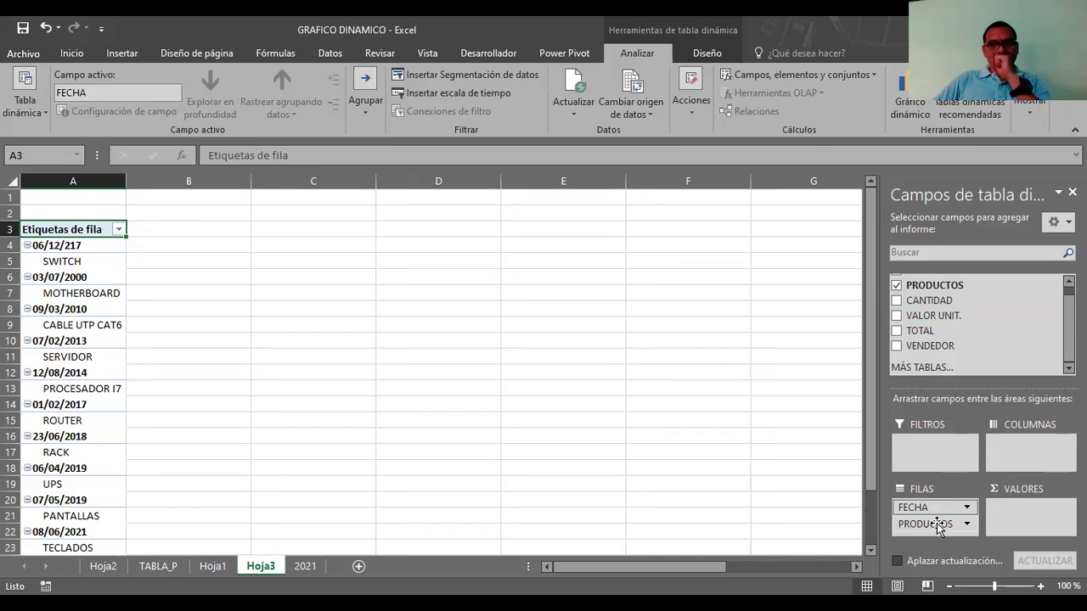
drag(917, 508, 1015, 456)
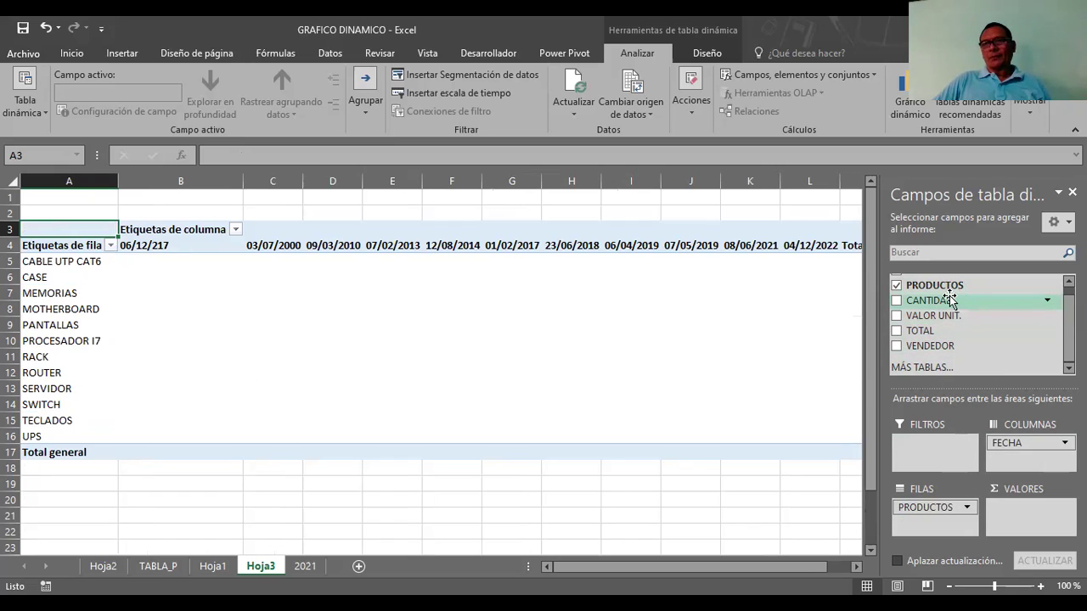
drag(924, 348, 925, 450)
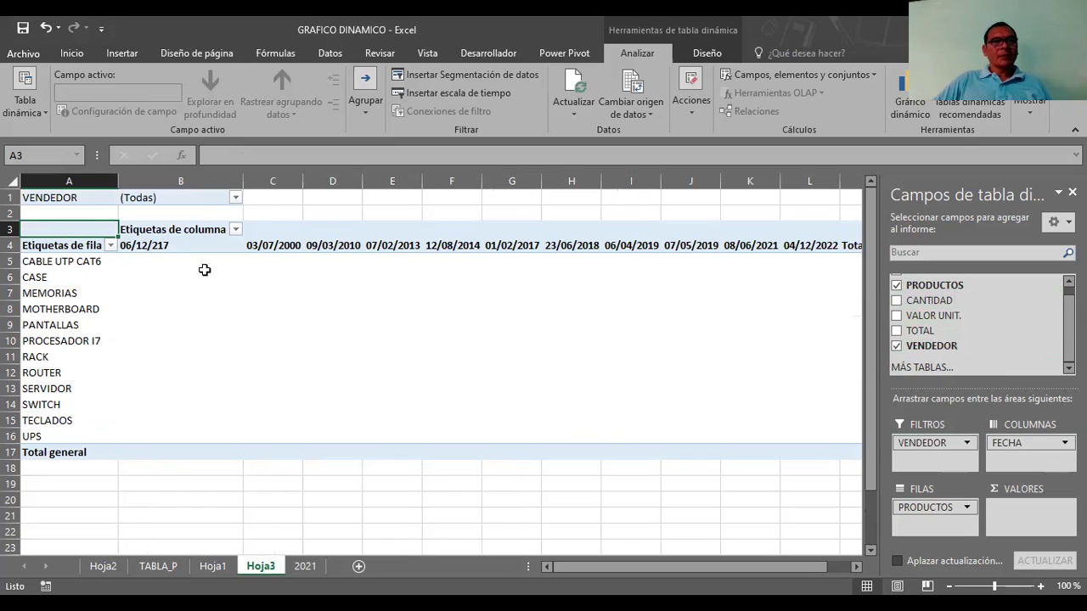
Set the VENDEDOR filter to show only a single seller
click(239, 199)
click(94, 298)
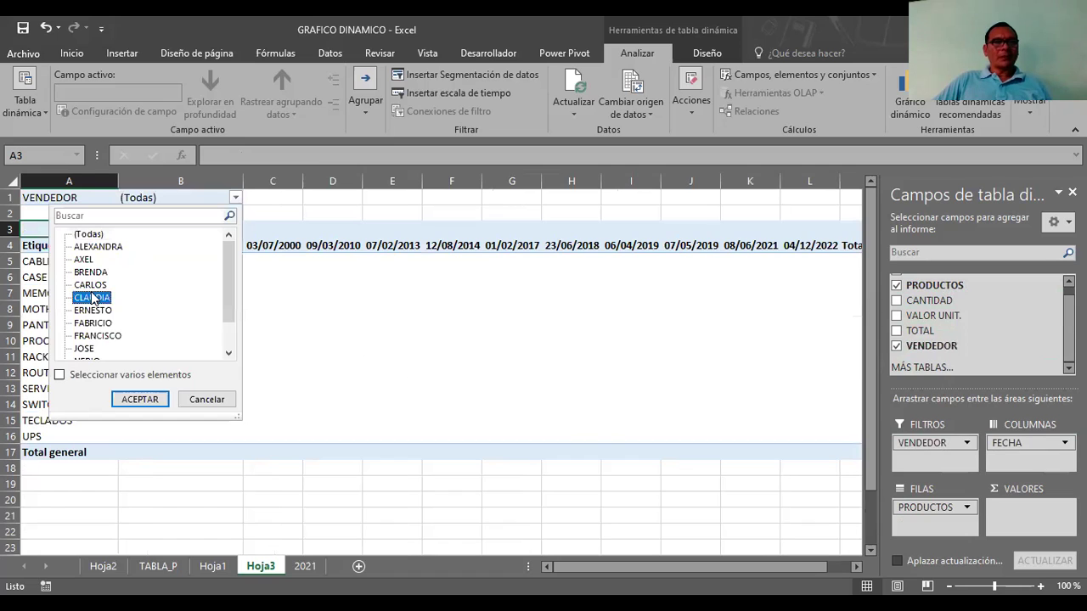
click(60, 375)
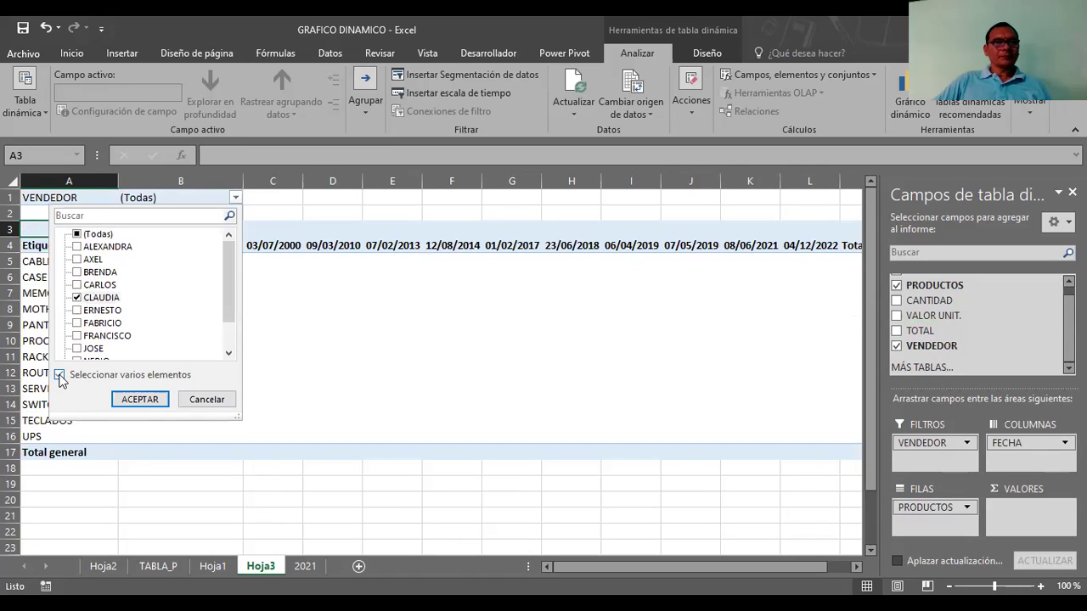
click(139, 399)
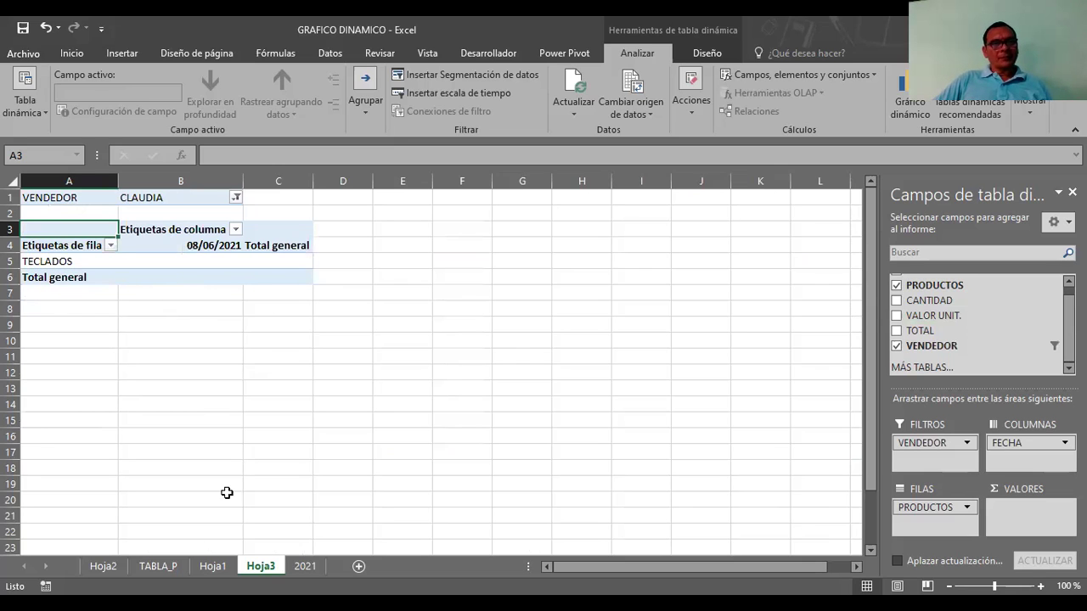
Check the filtered seller's TECLADOS row (cells F12 and B12) on the 2021 sheet
click(179, 573)
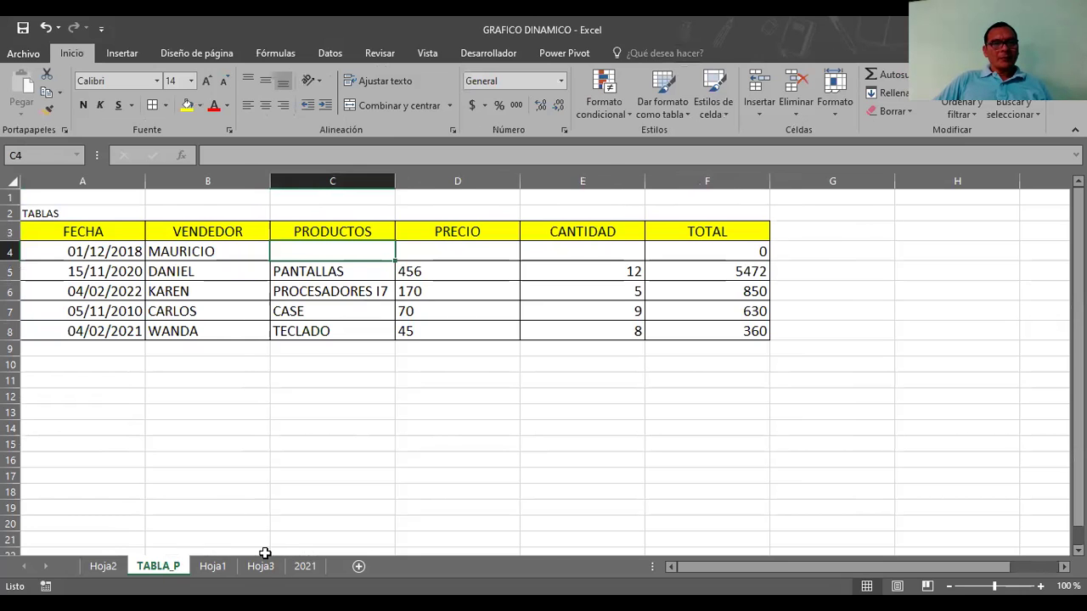
click(259, 567)
click(214, 567)
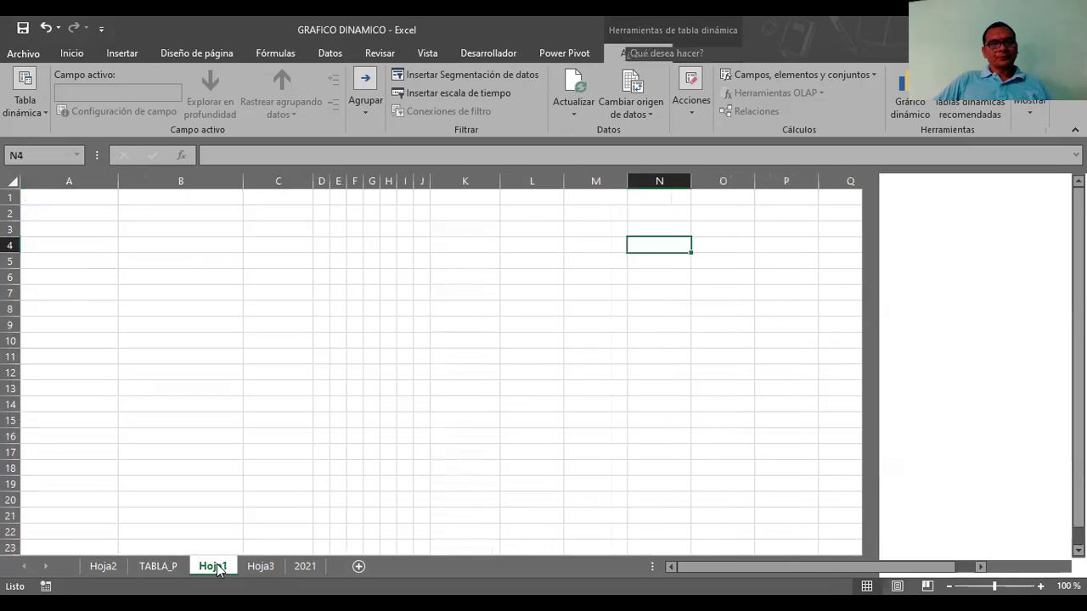
click(302, 566)
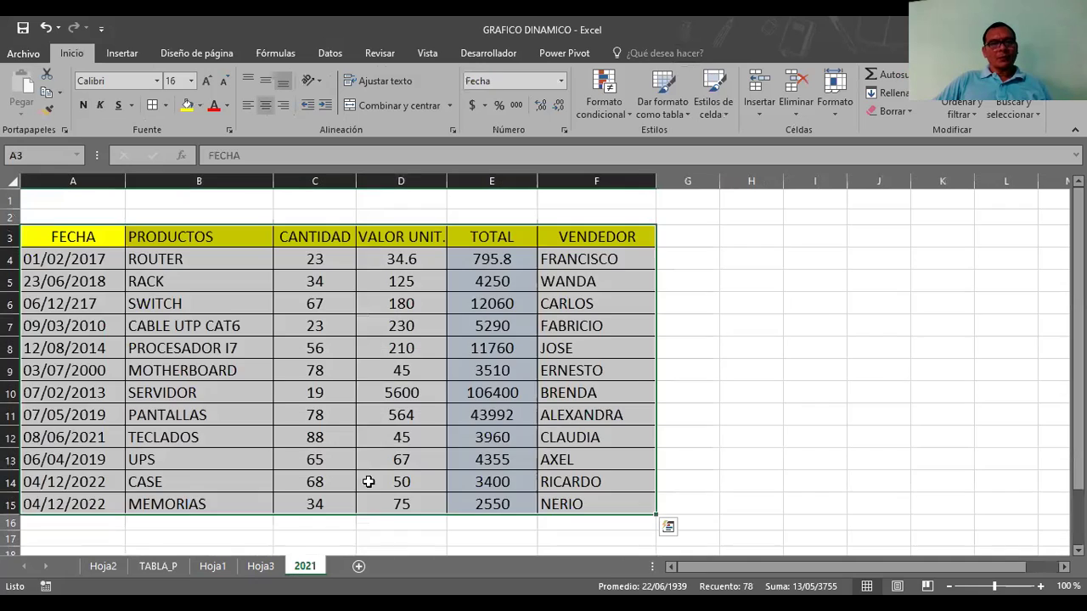
click(825, 310)
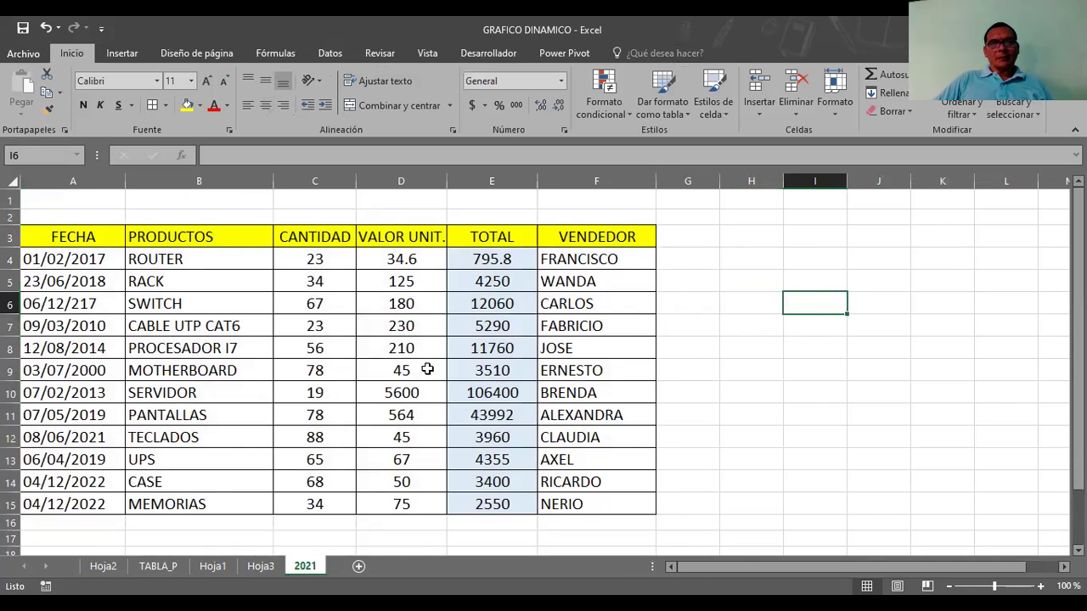
click(598, 435)
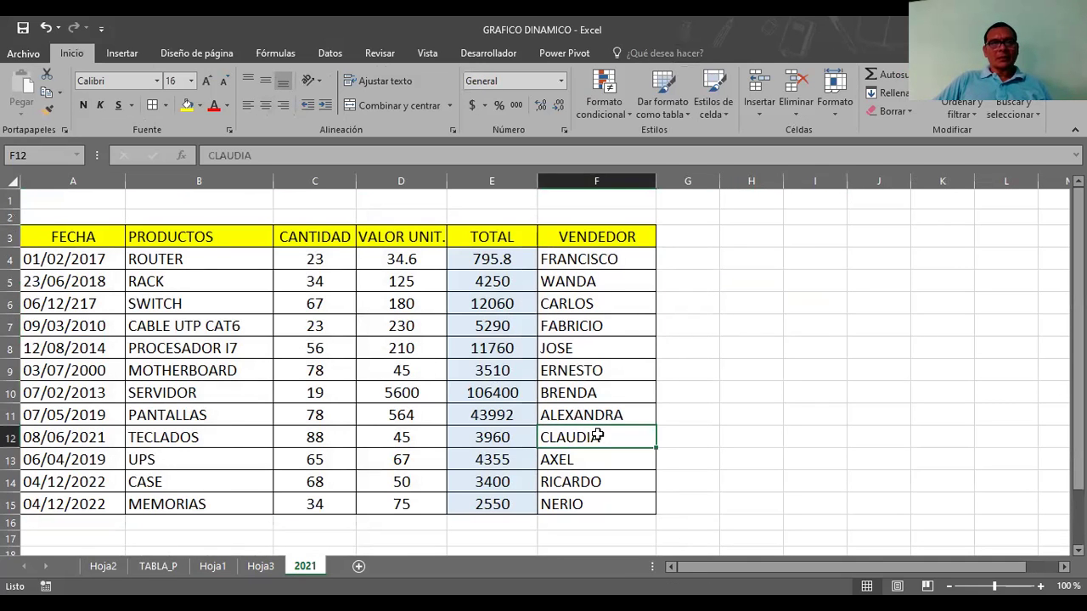
click(198, 434)
click(570, 439)
click(194, 438)
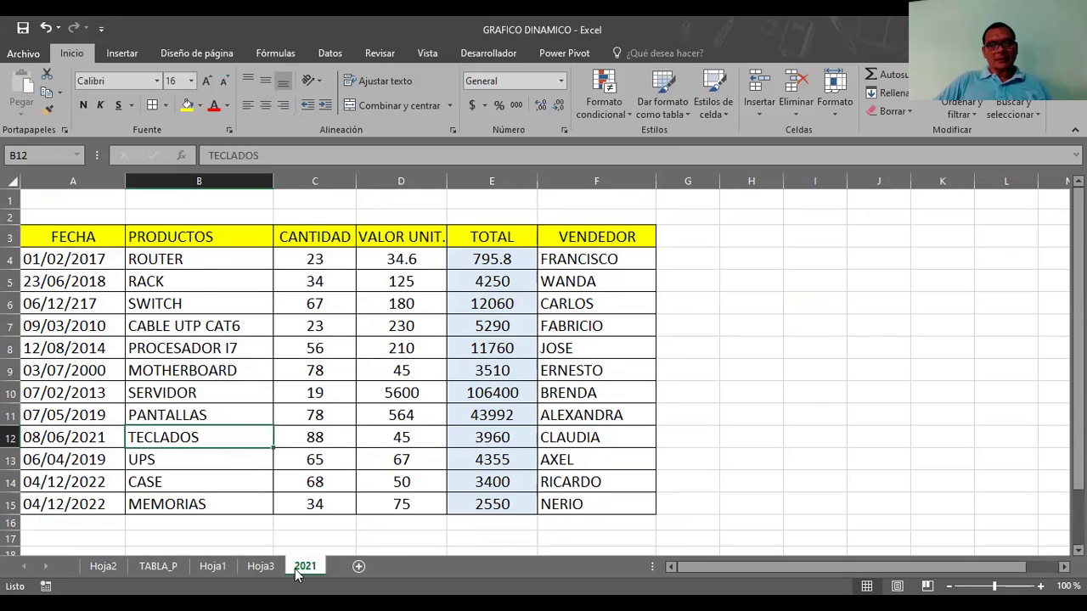
Return to the Hoja3 pivot table via the sheet tabs
click(213, 567)
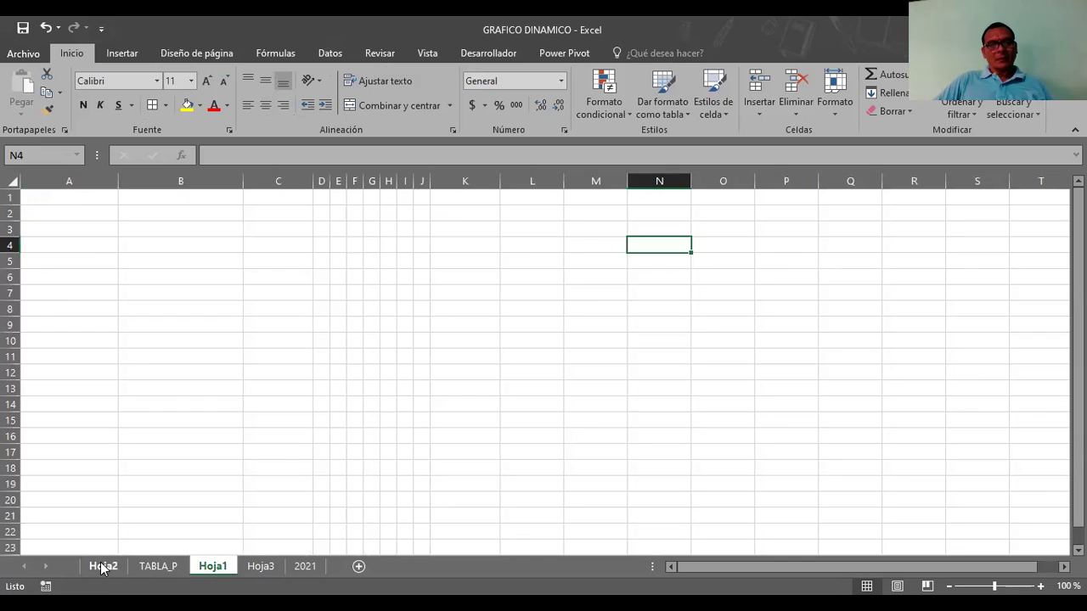
click(100, 566)
click(242, 566)
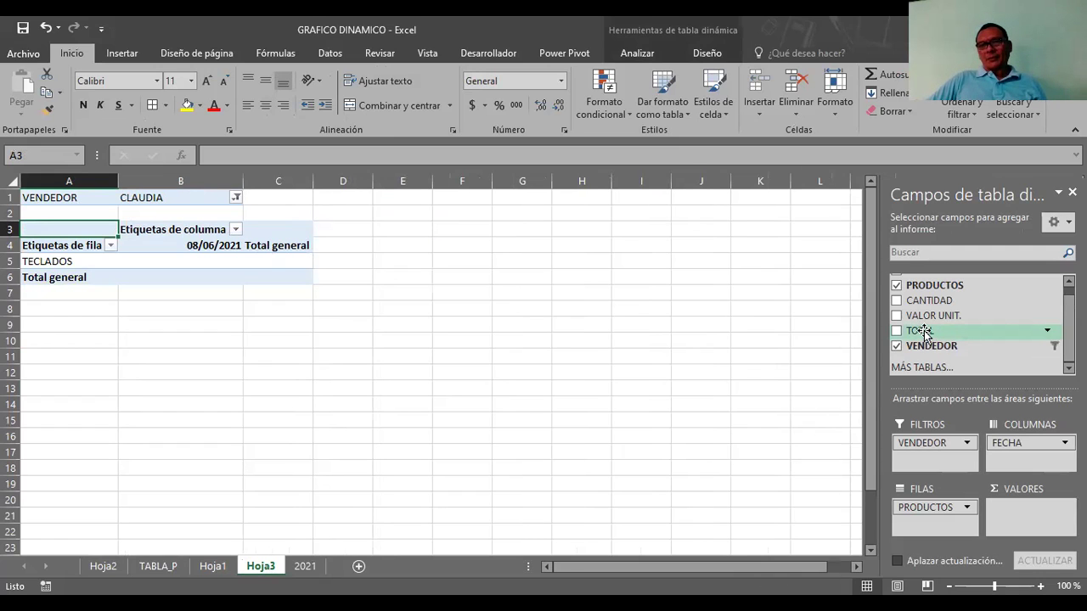
Add Suma de TOTAL and Suma de CANTIDAD to the values, showing 3960 and 88 for TECLADOS
drag(923, 333, 1032, 518)
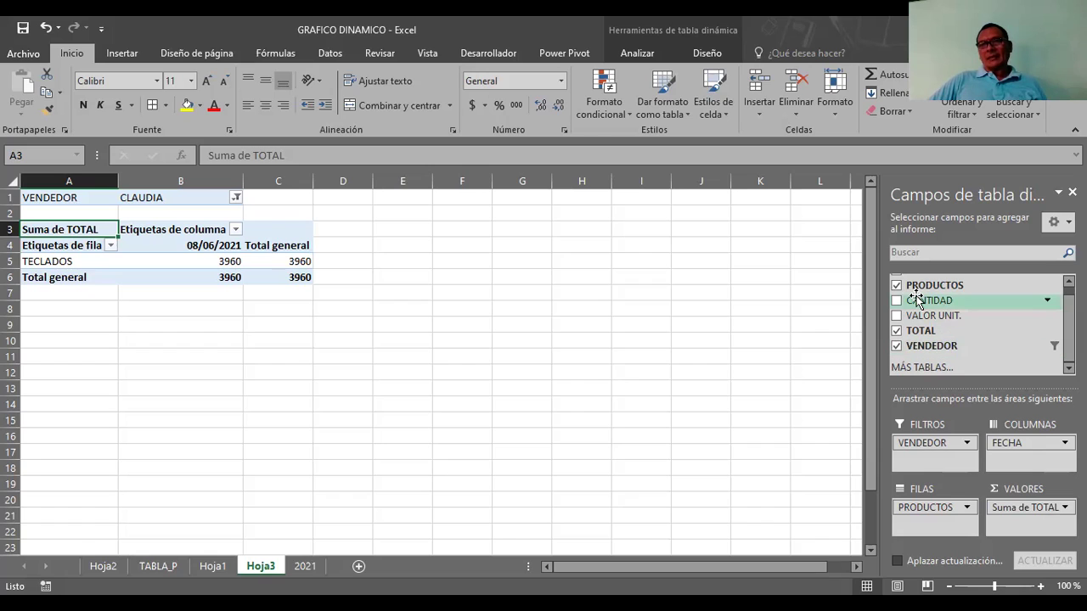
drag(919, 294, 1019, 461)
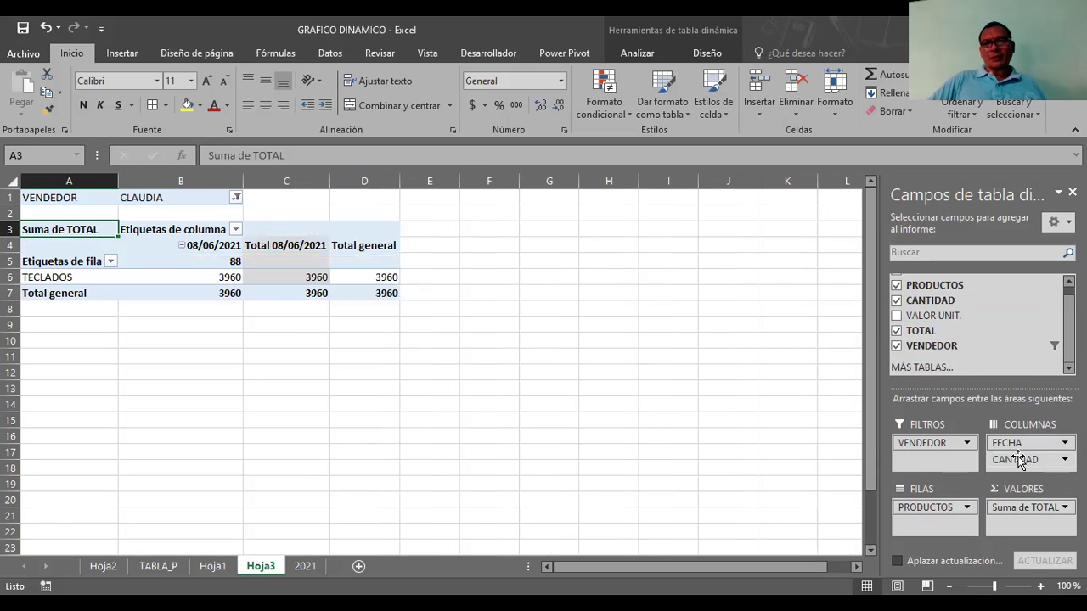
drag(1020, 461, 931, 522)
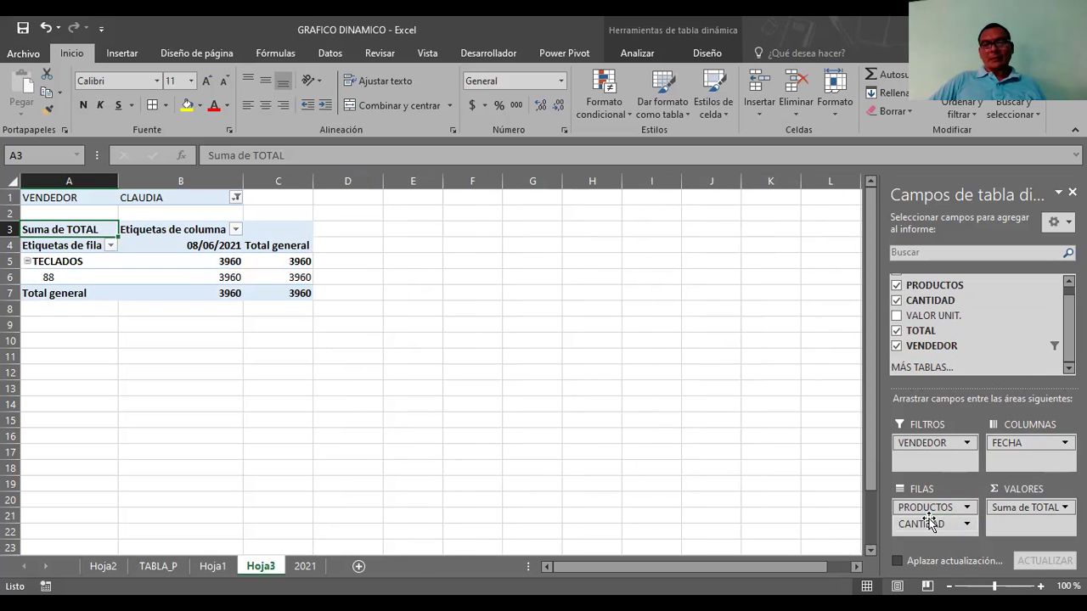
mouse_move(926, 527)
mouse_down()
mouse_move(947, 461)
mouse_move(1046, 533)
mouse_up()
drag(1044, 532, 1044, 531)
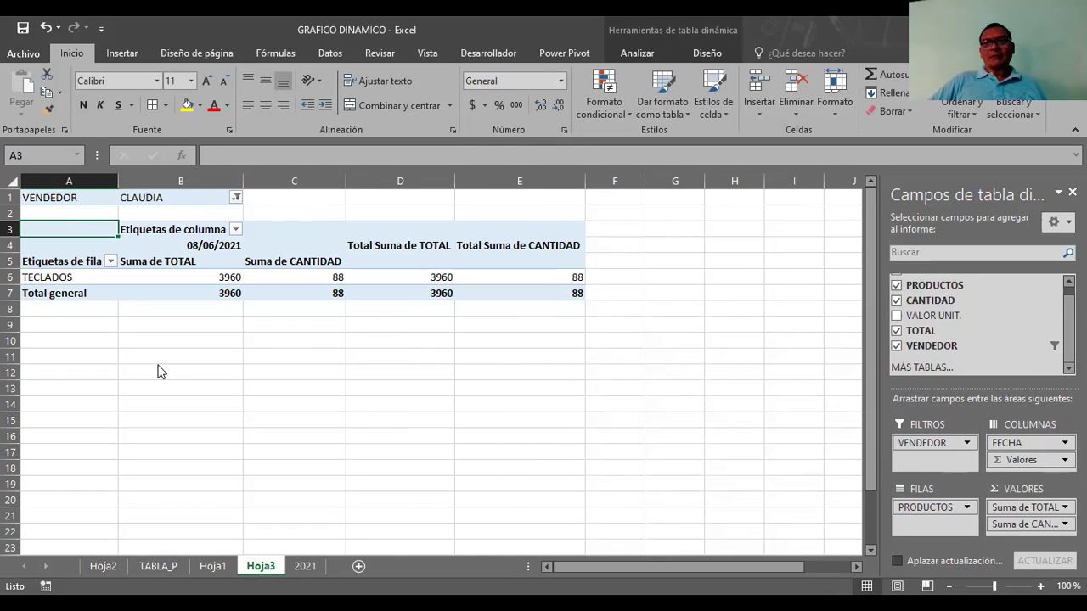
click(119, 54)
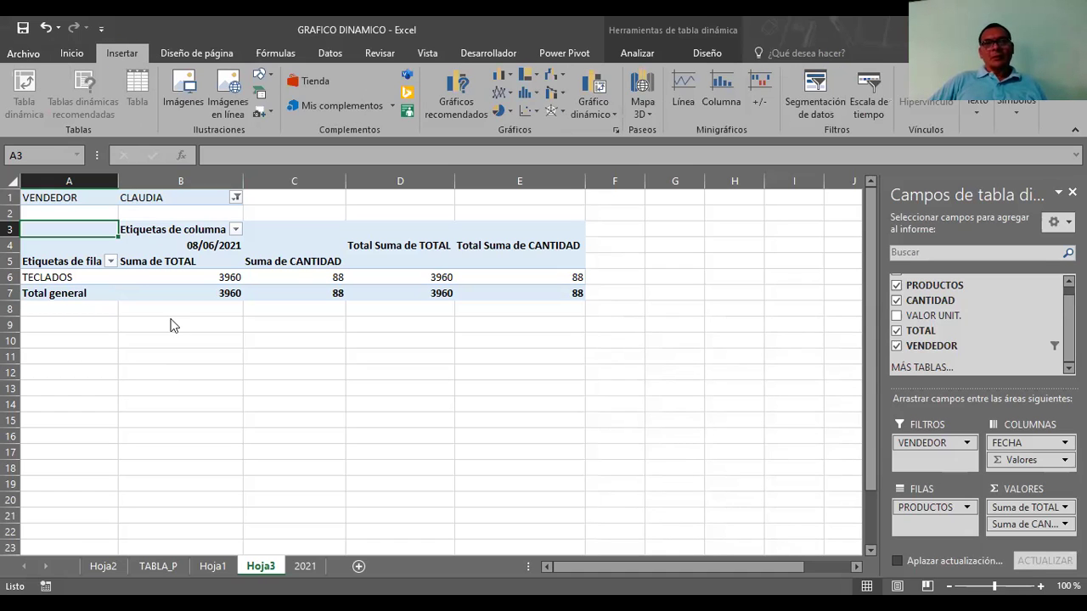
click(375, 131)
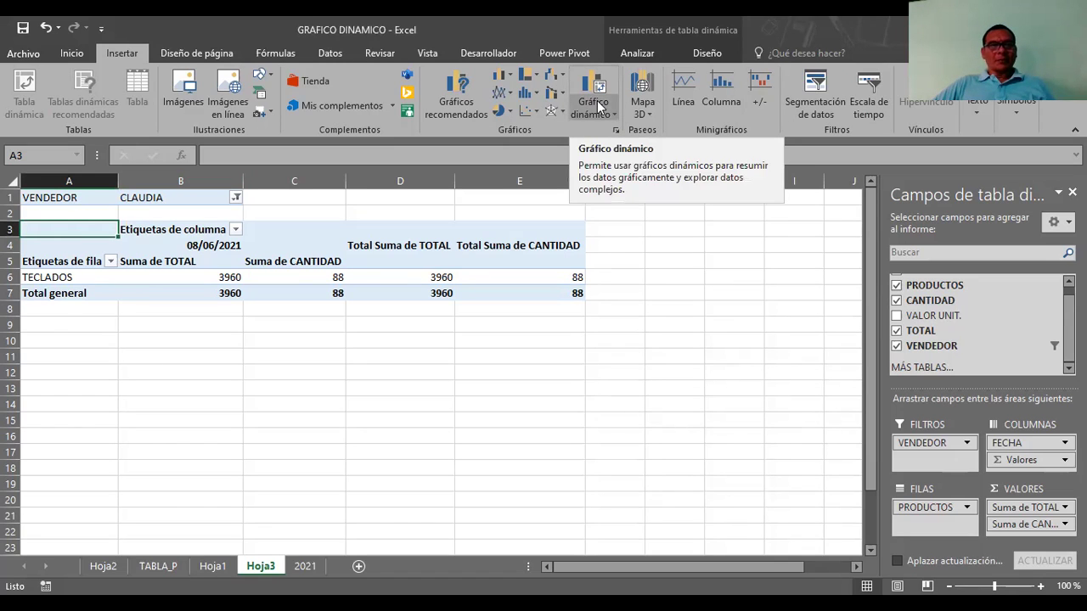
Insert a clustered column pivot chart and move it up, right of the pivot table
click(595, 99)
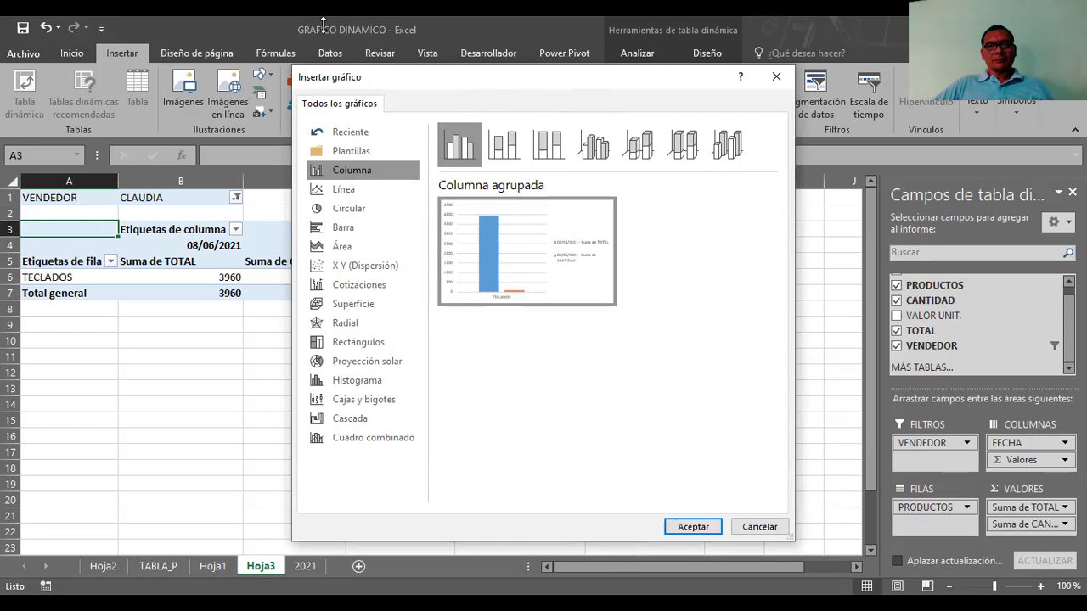
click(631, 478)
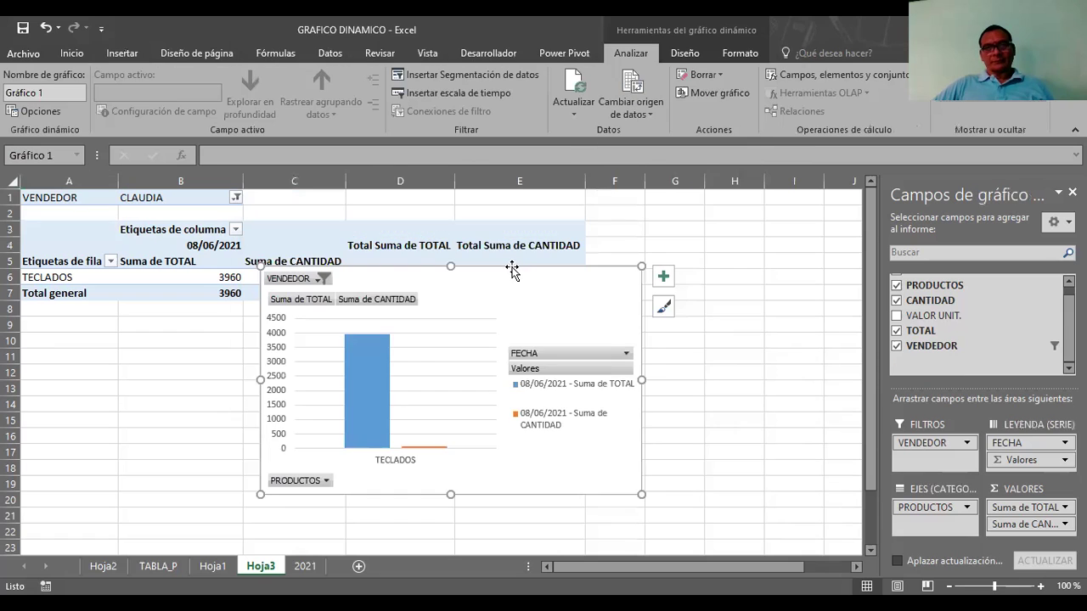
drag(512, 268, 643, 199)
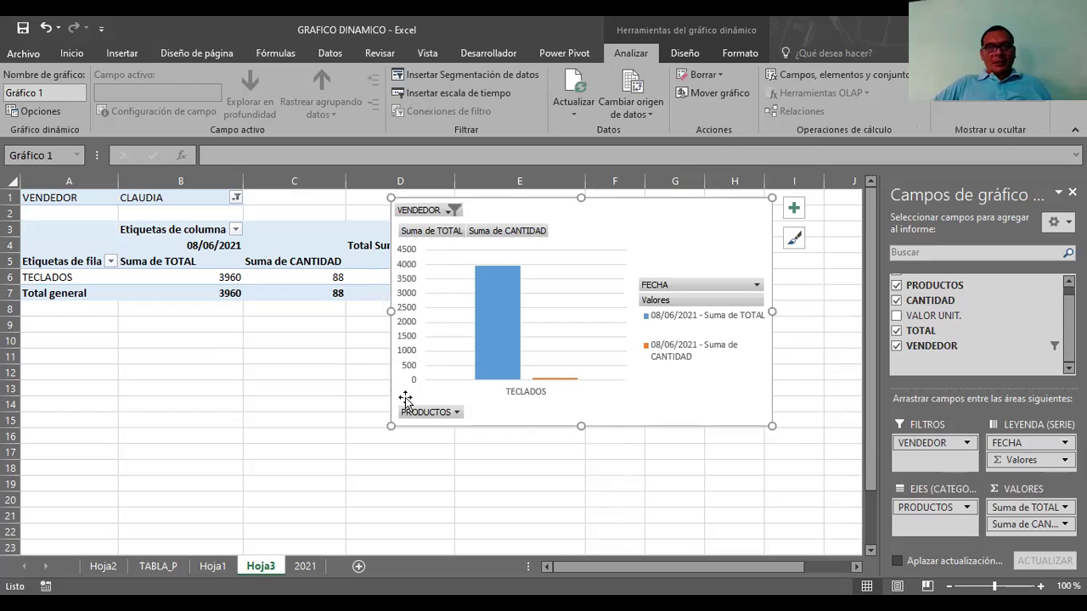
Filter the chart's PRODUCTOS field to only RACK and MEMORIAS
click(458, 414)
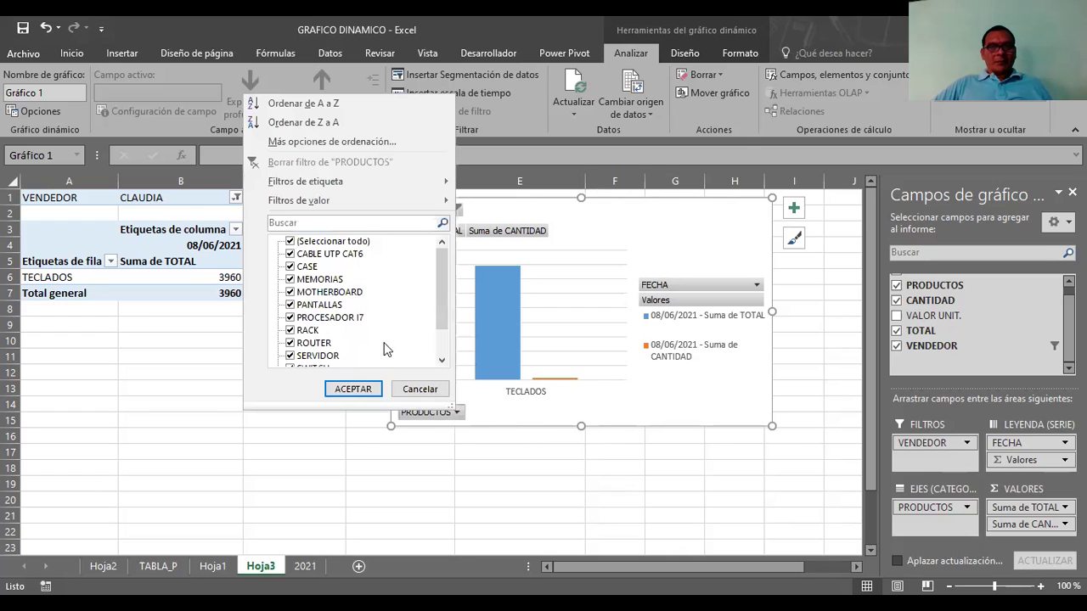
click(290, 242)
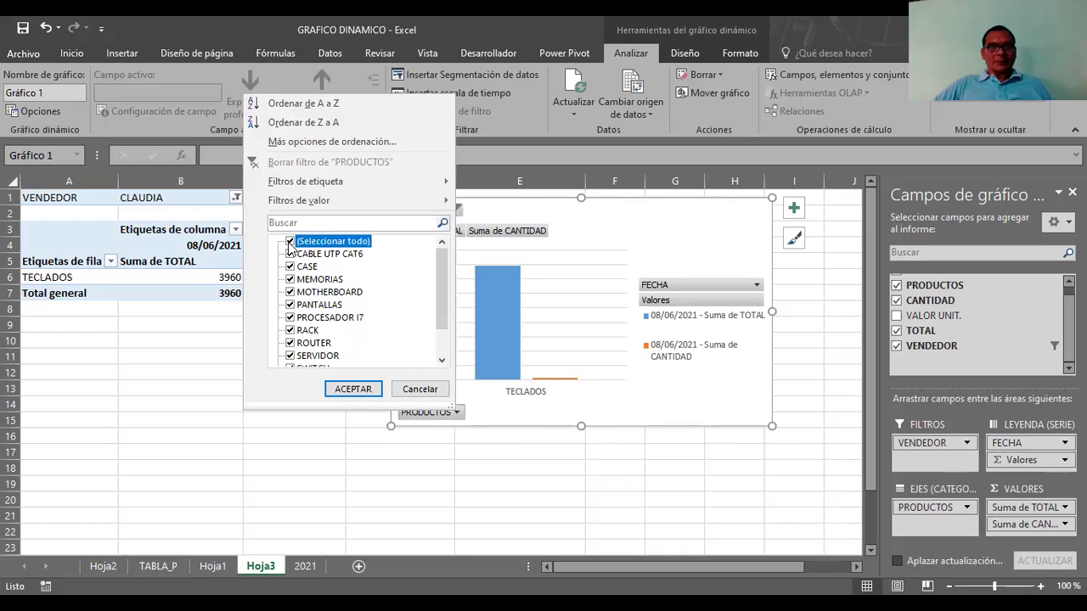
click(291, 331)
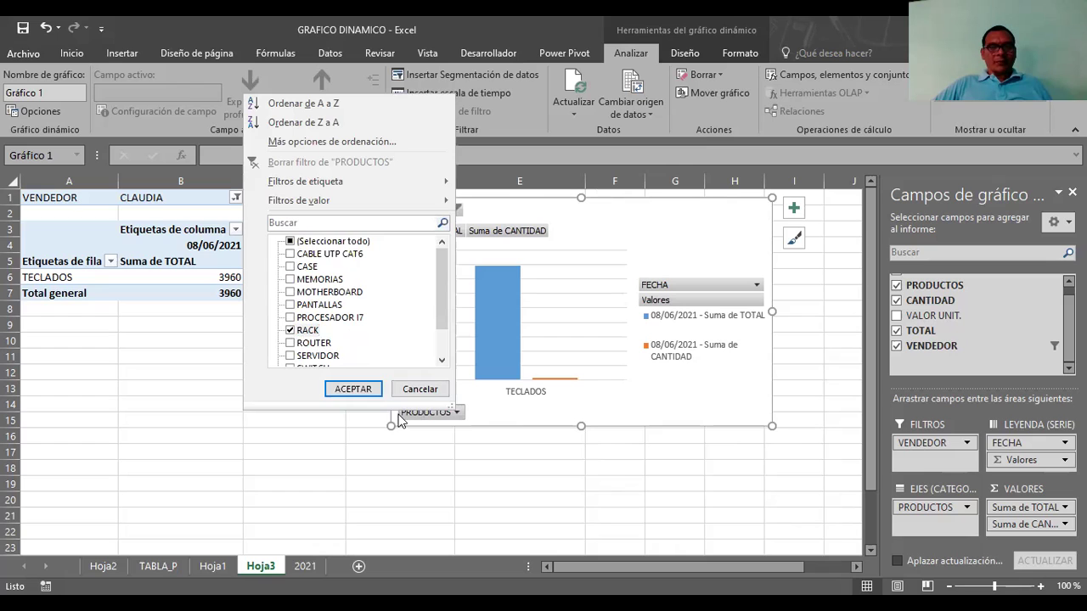
click(349, 387)
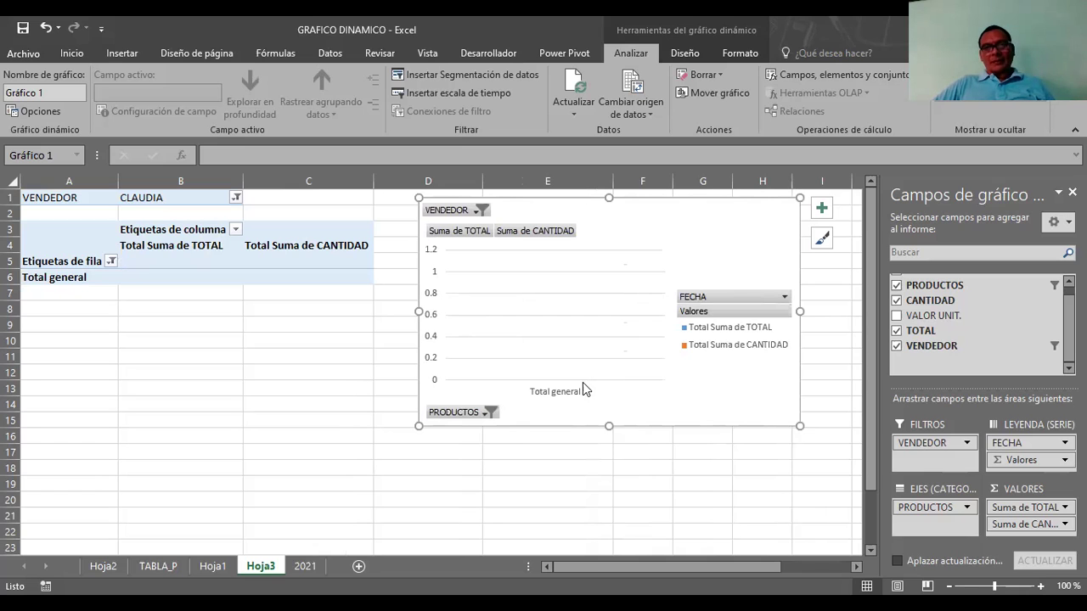
click(488, 412)
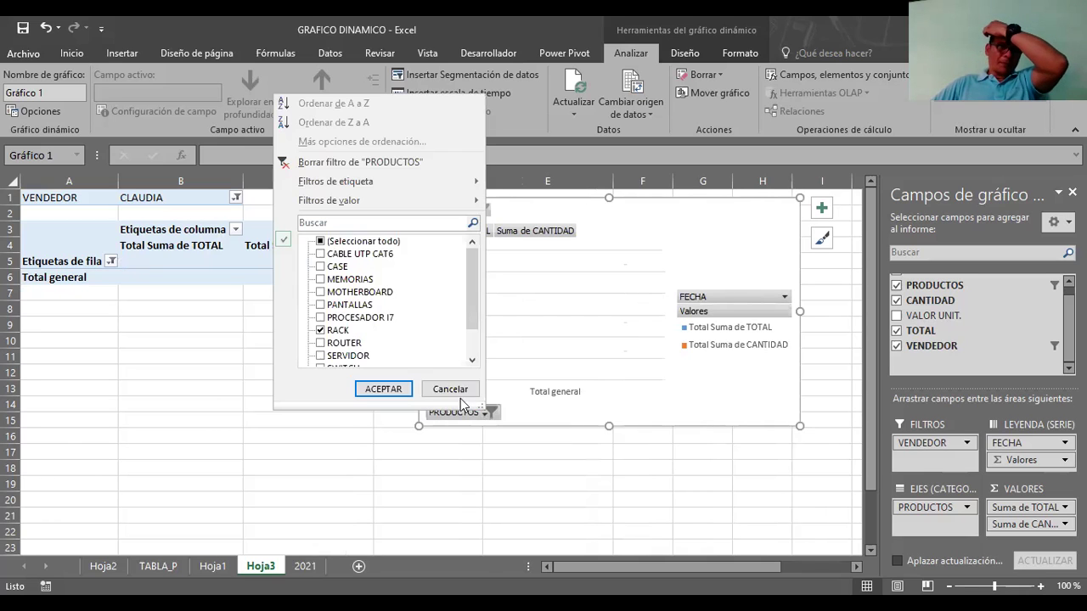
click(340, 280)
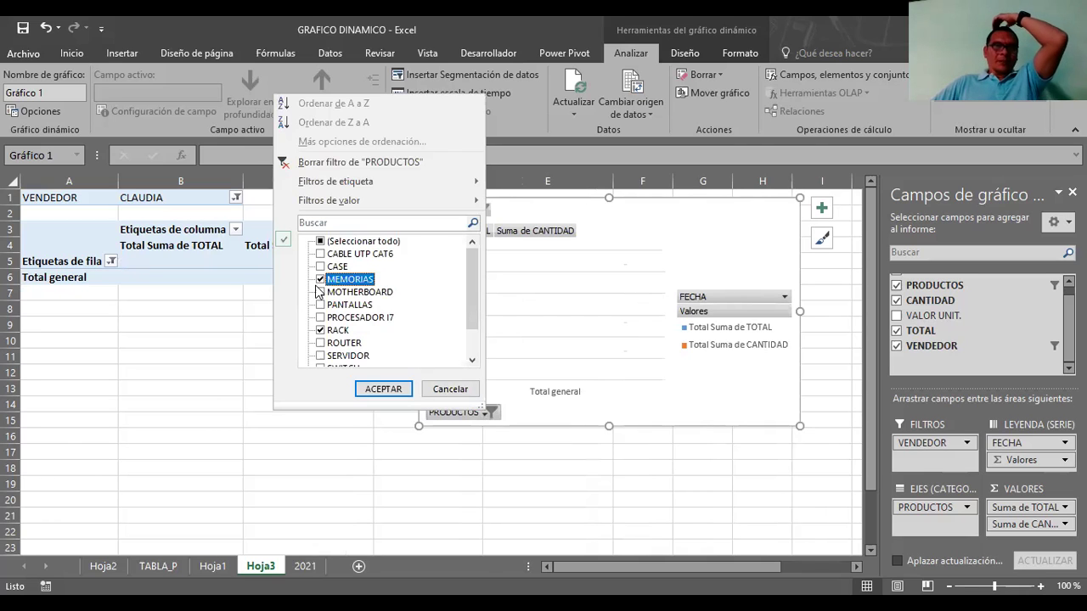
click(381, 388)
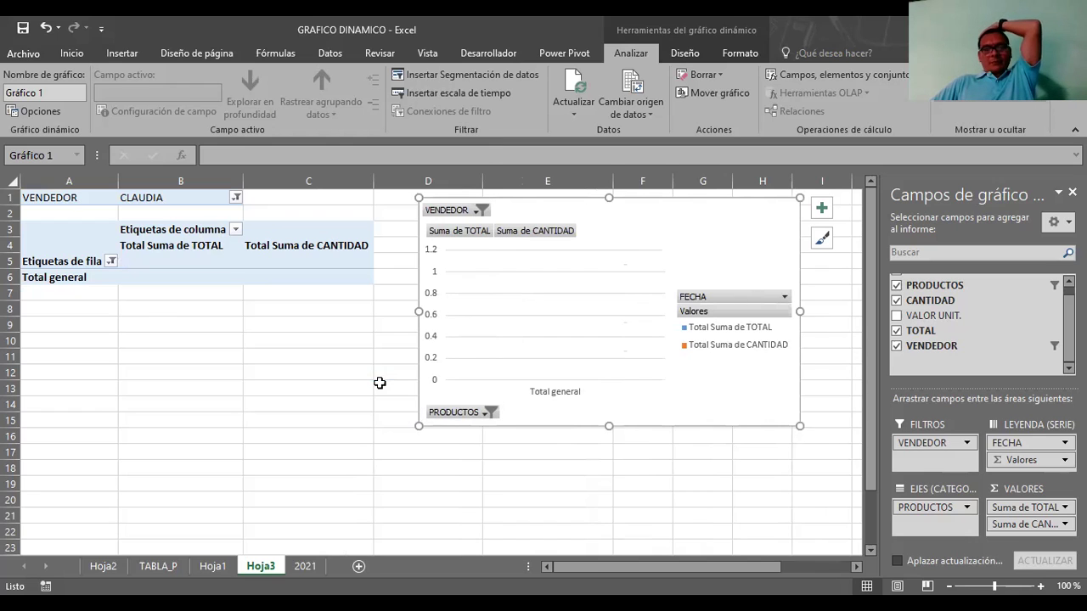
Set the VENDEDOR filter to (Todas) to include all sellers
click(480, 211)
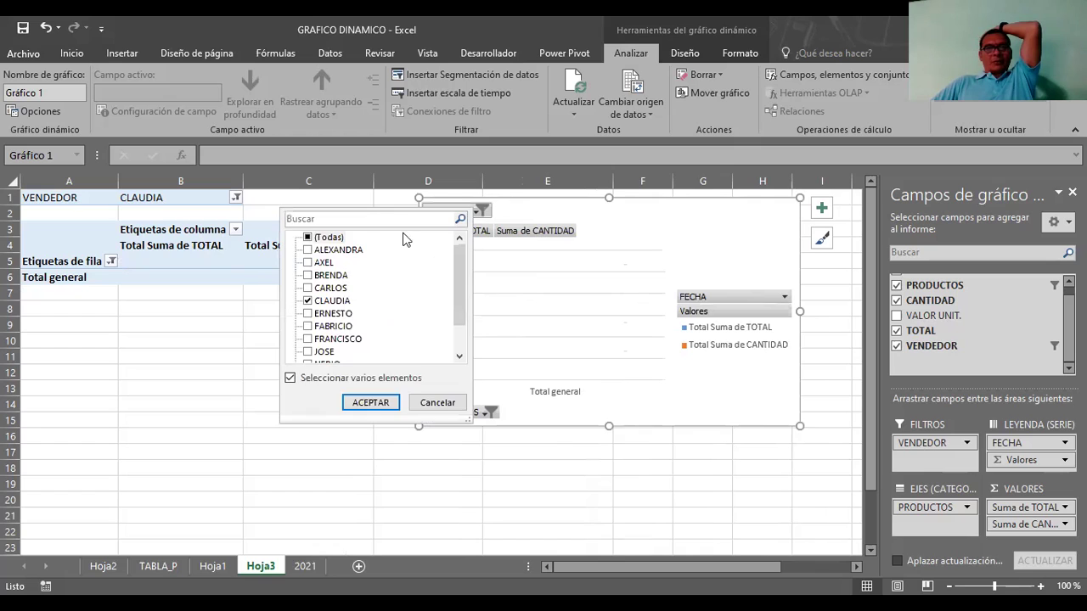
click(308, 238)
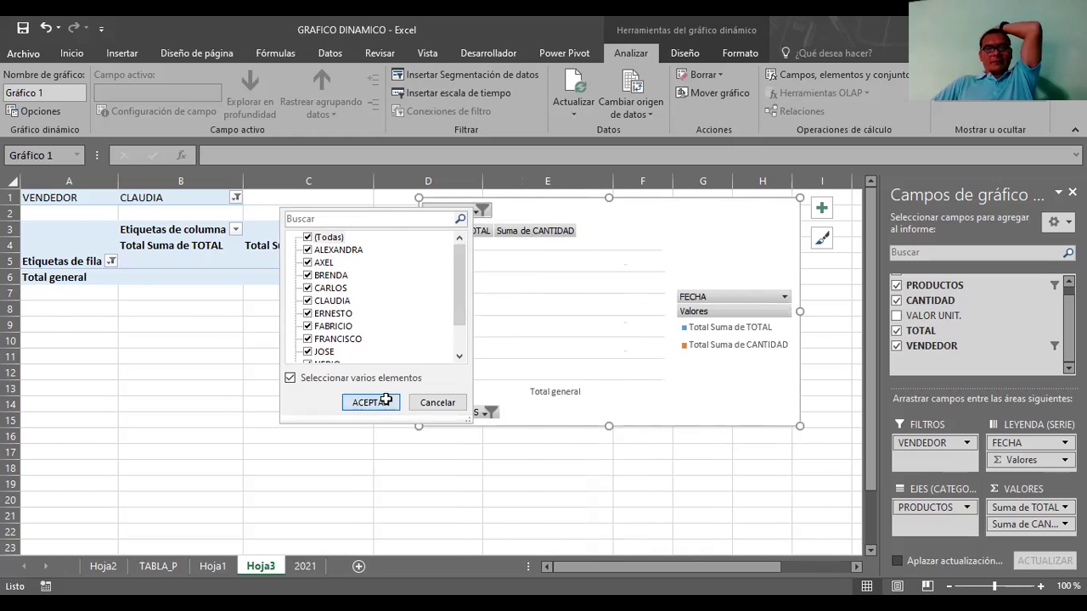
click(383, 402)
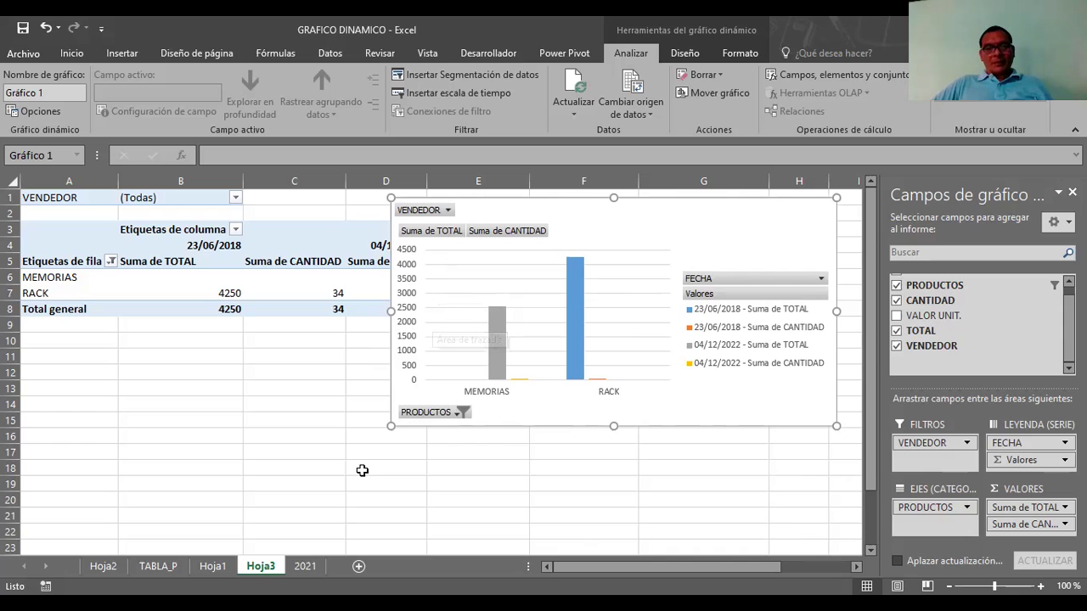
click(303, 567)
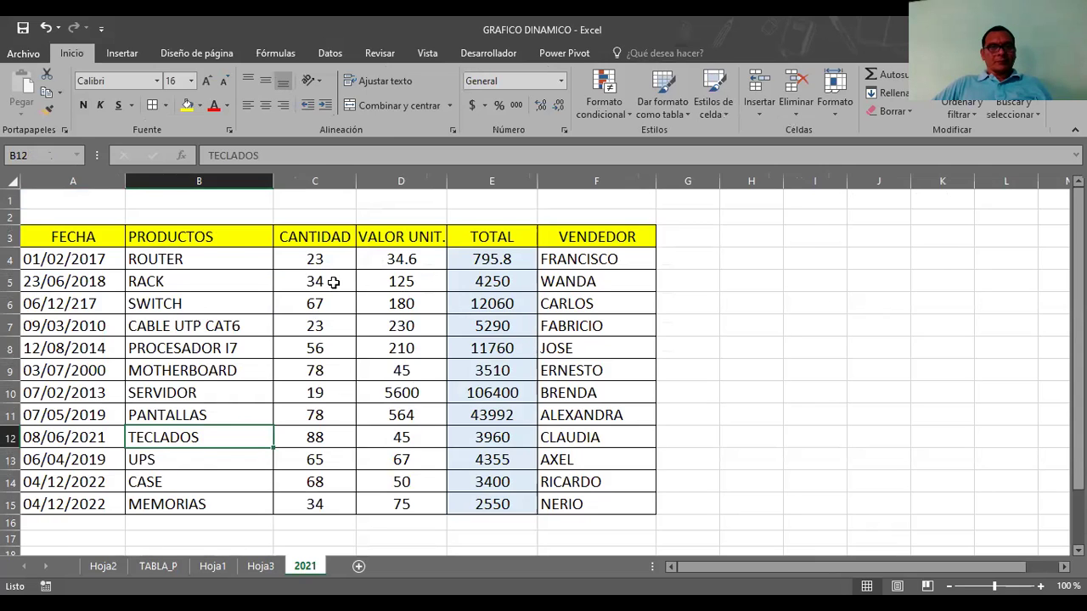
scroll(291, 286, down, 1)
scroll(291, 287, down, 2)
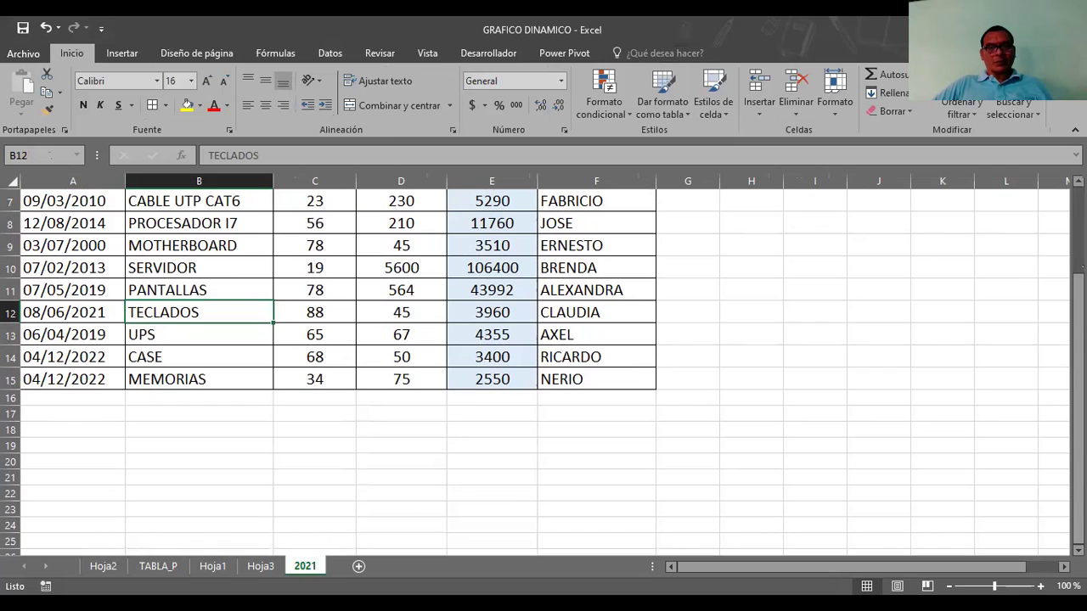
click(219, 570)
click(170, 569)
click(115, 567)
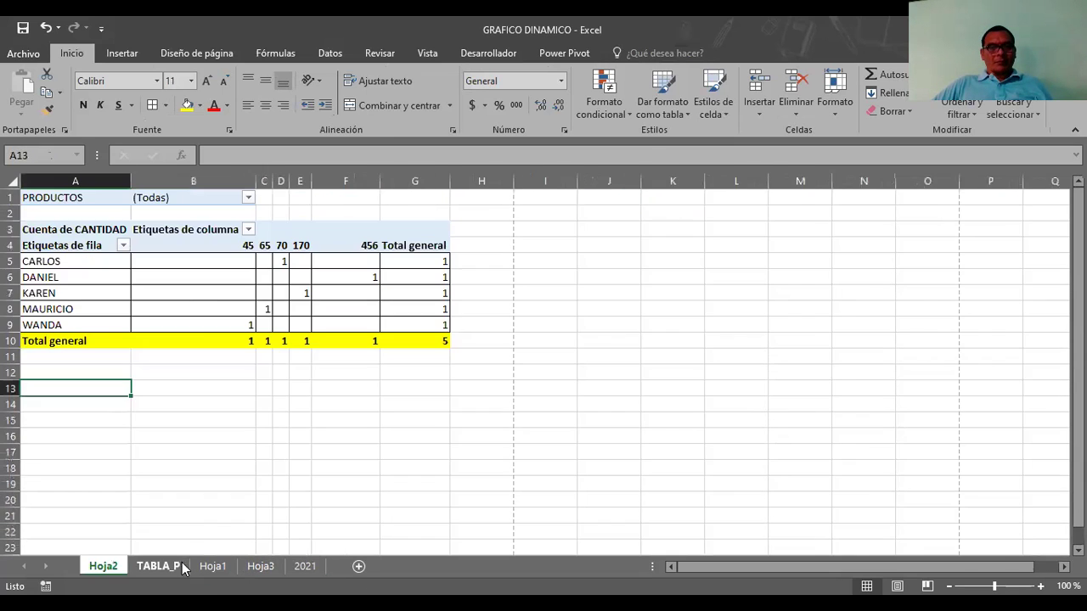
click(212, 568)
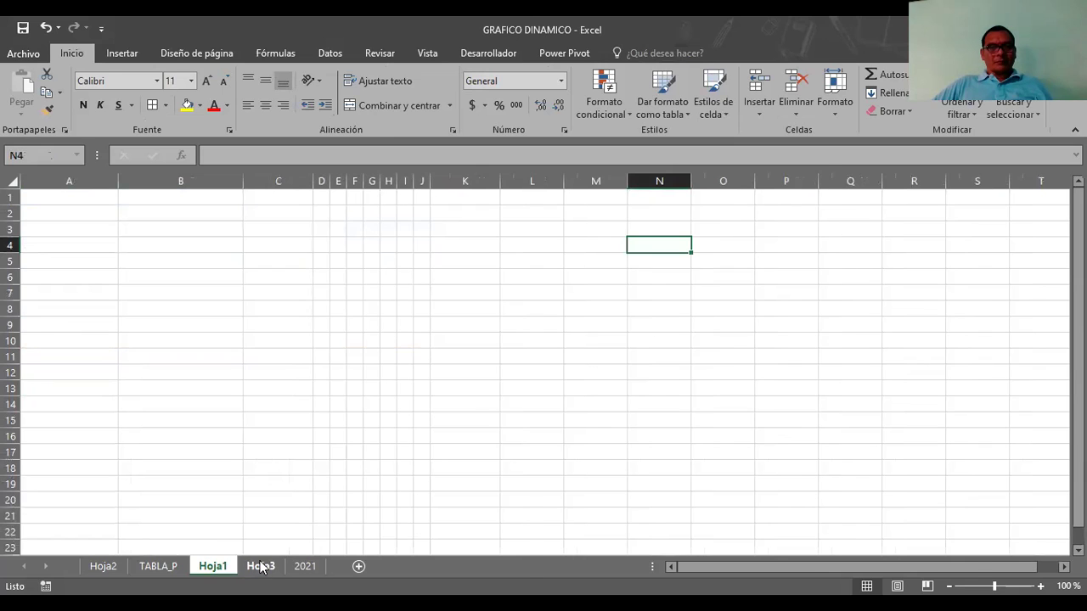
click(261, 566)
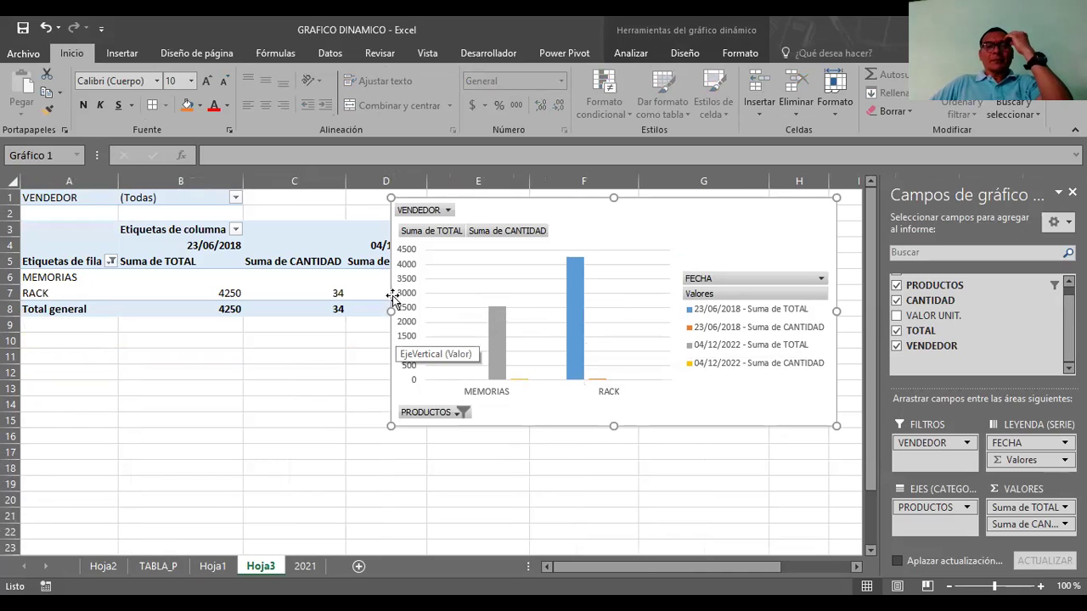
Move the pivot chart over columns A–E and review the chart area's fill and border settings
drag(529, 204, 257, 239)
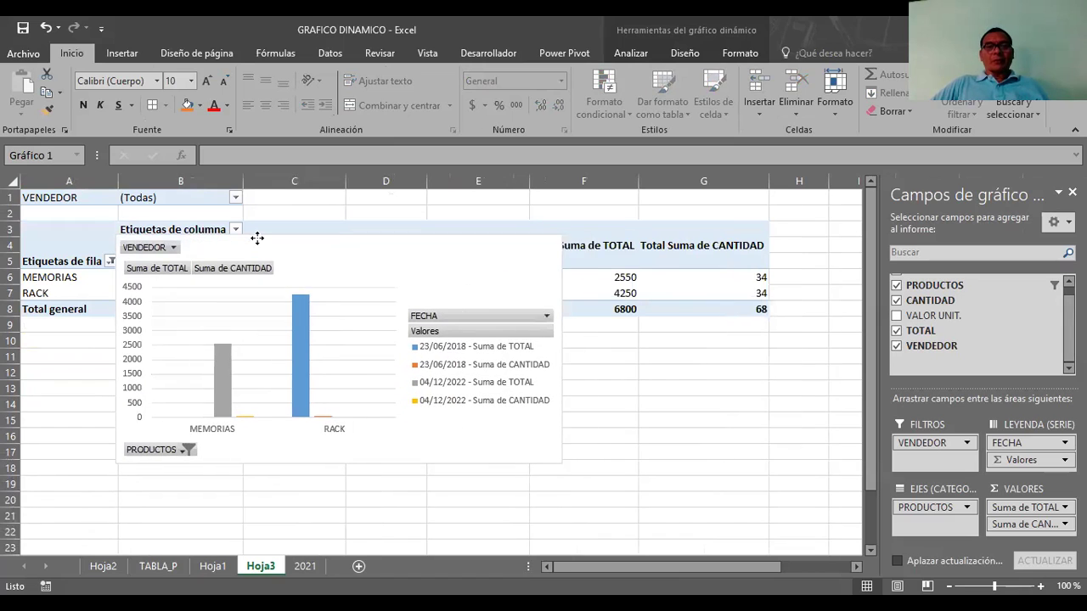
double_click(257, 240)
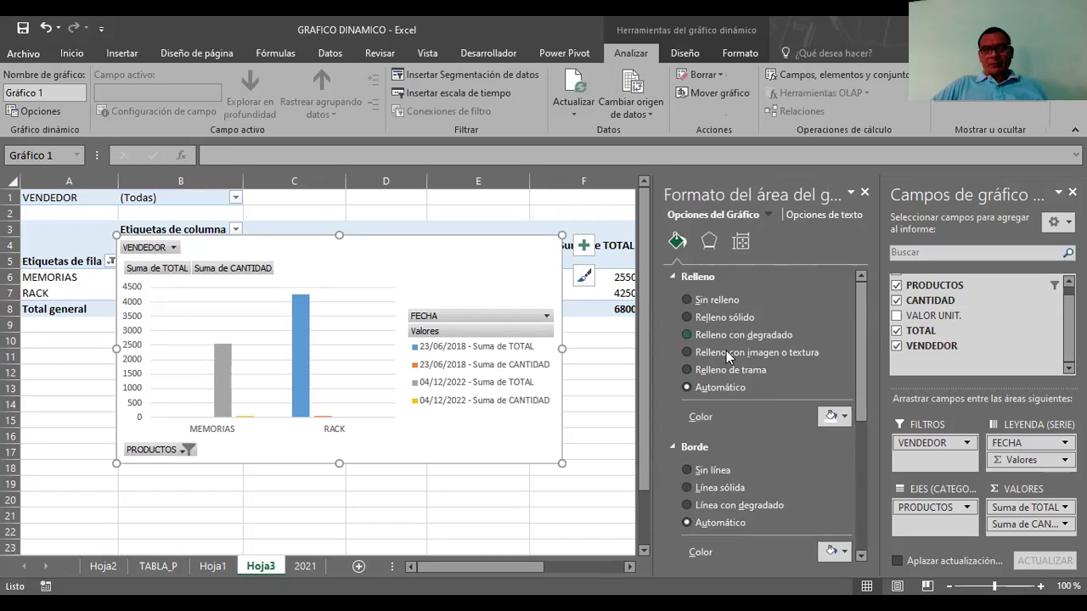
click(490, 374)
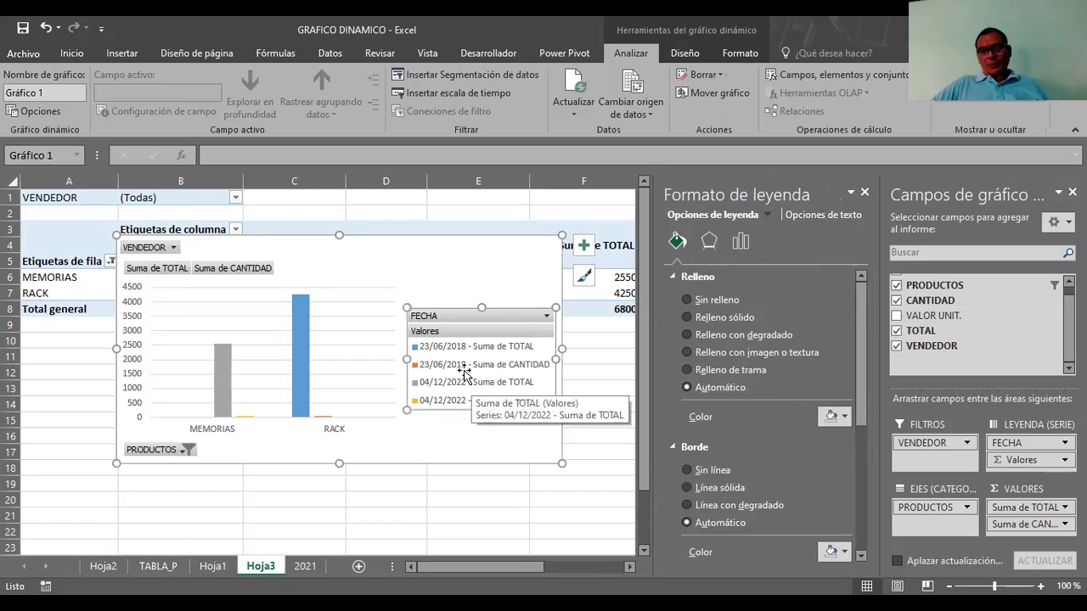
click(371, 273)
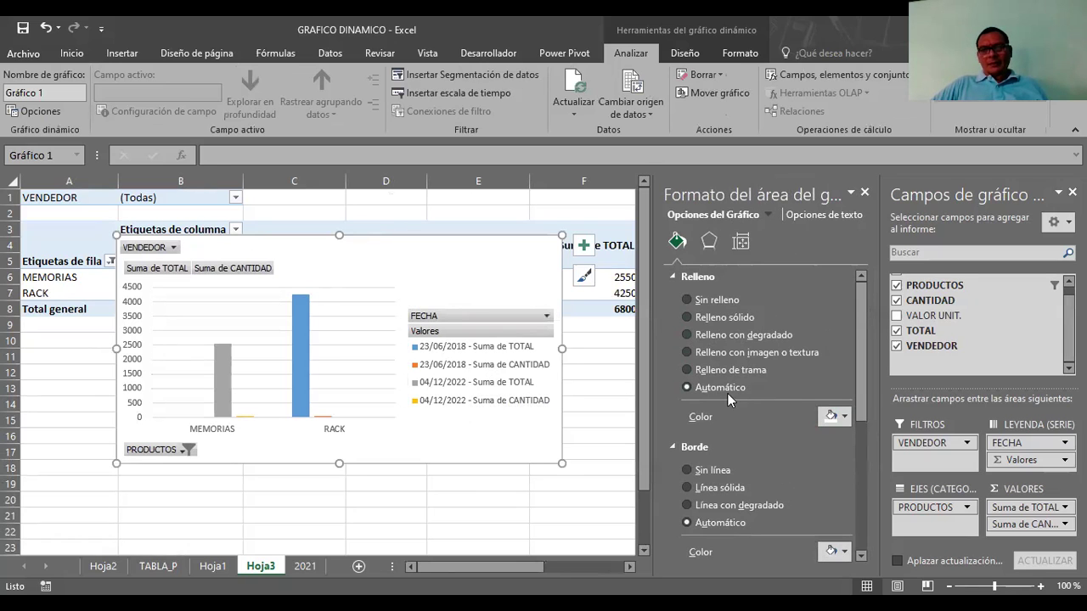
drag(859, 385, 880, 522)
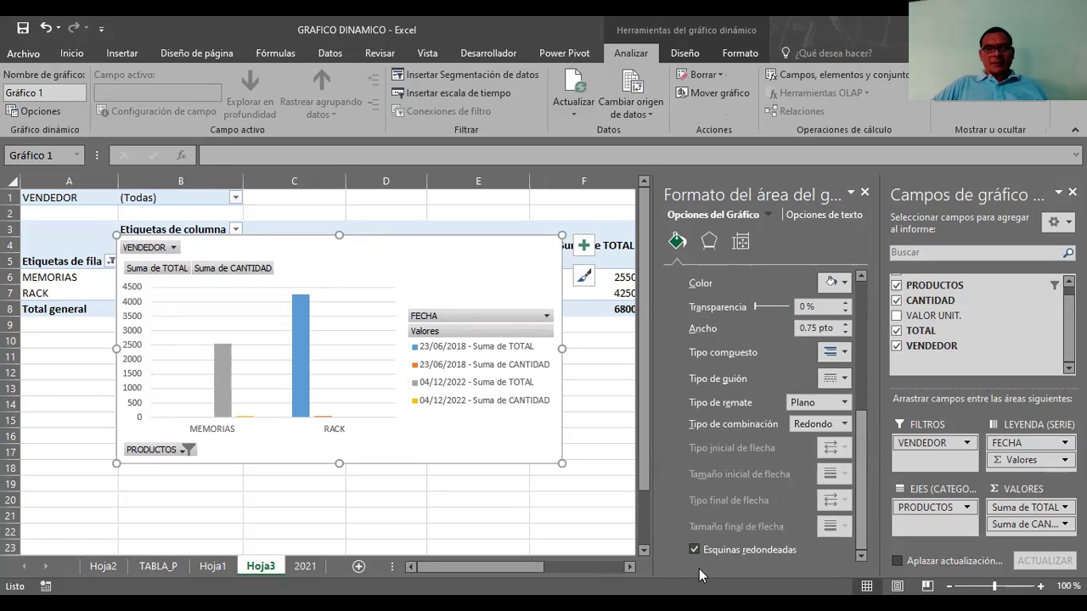
click(546, 407)
click(628, 388)
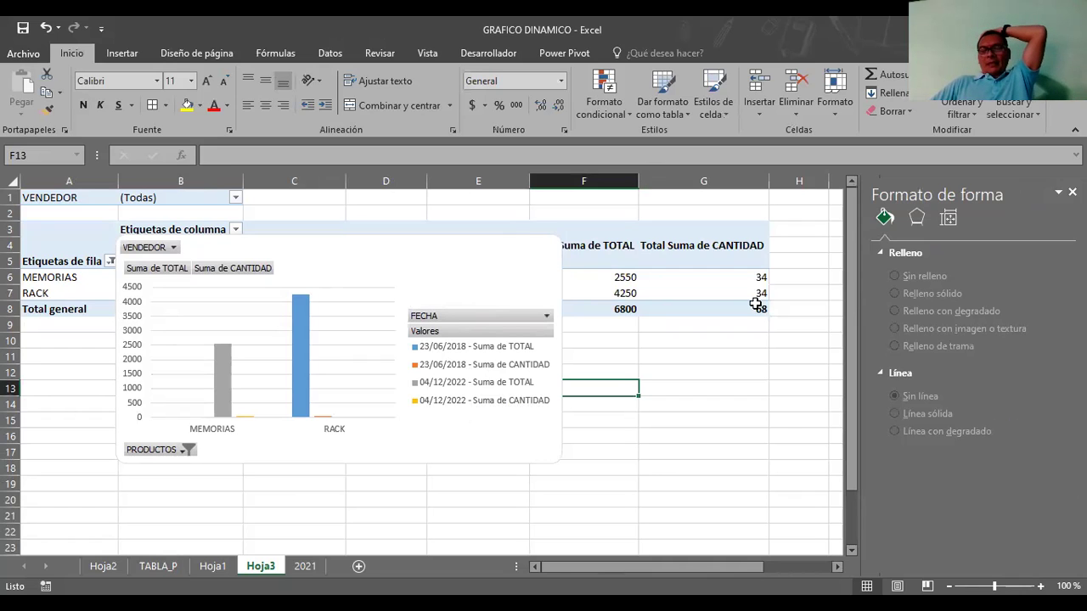
Add a data label showing 2550 to the grey MEMORIAS column
click(304, 341)
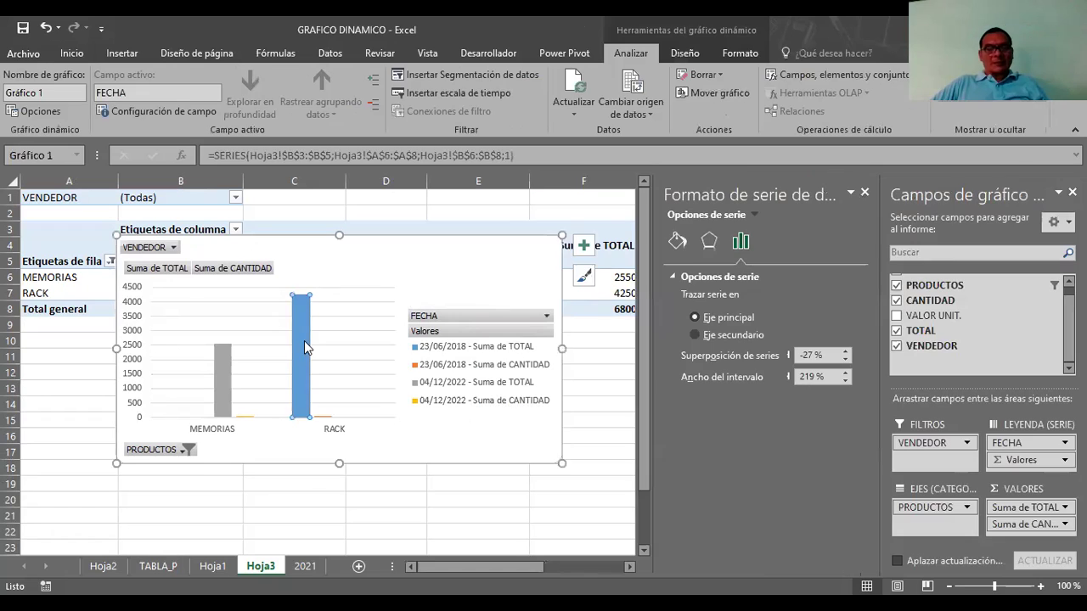
click(226, 366)
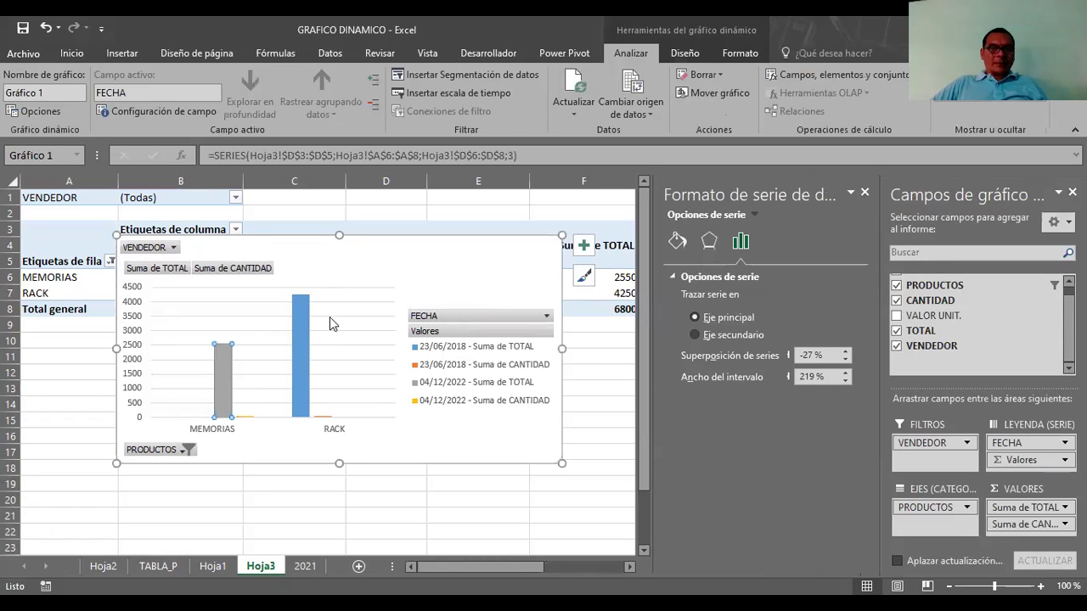
click(305, 311)
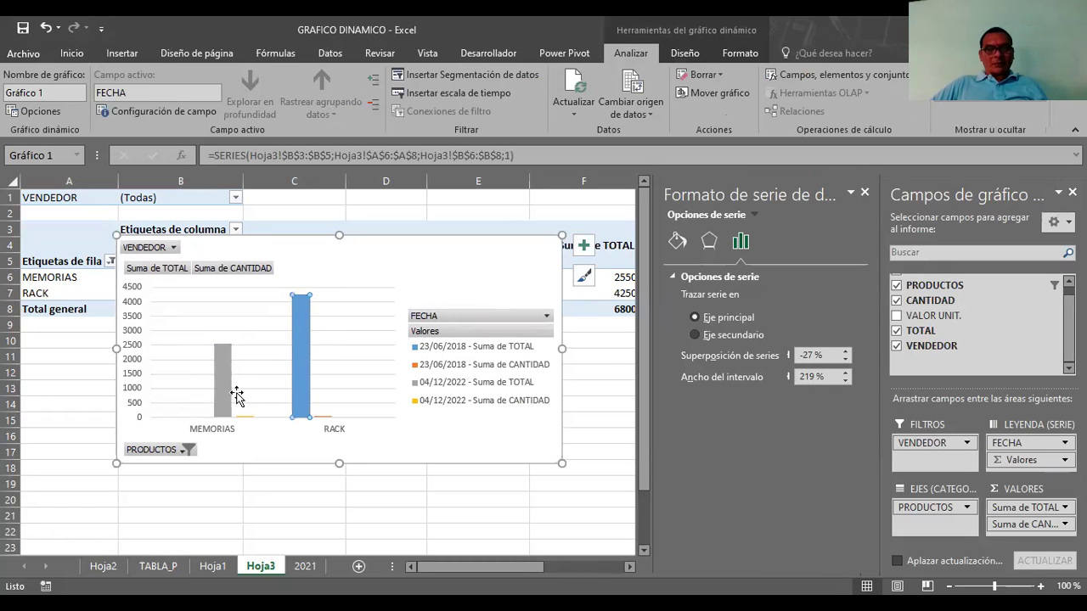
click(226, 369)
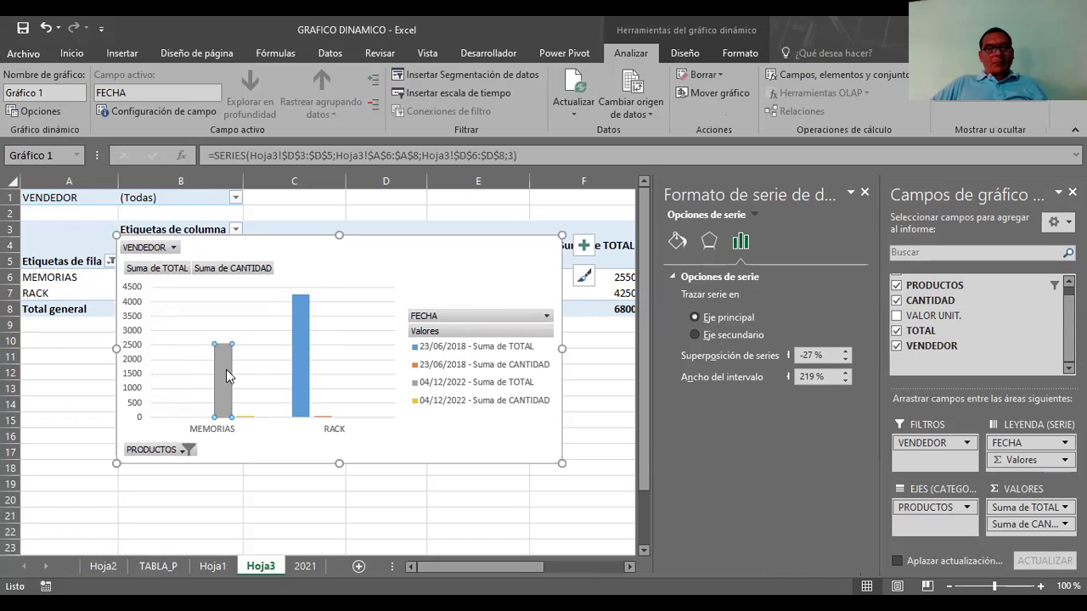
right_click(225, 369)
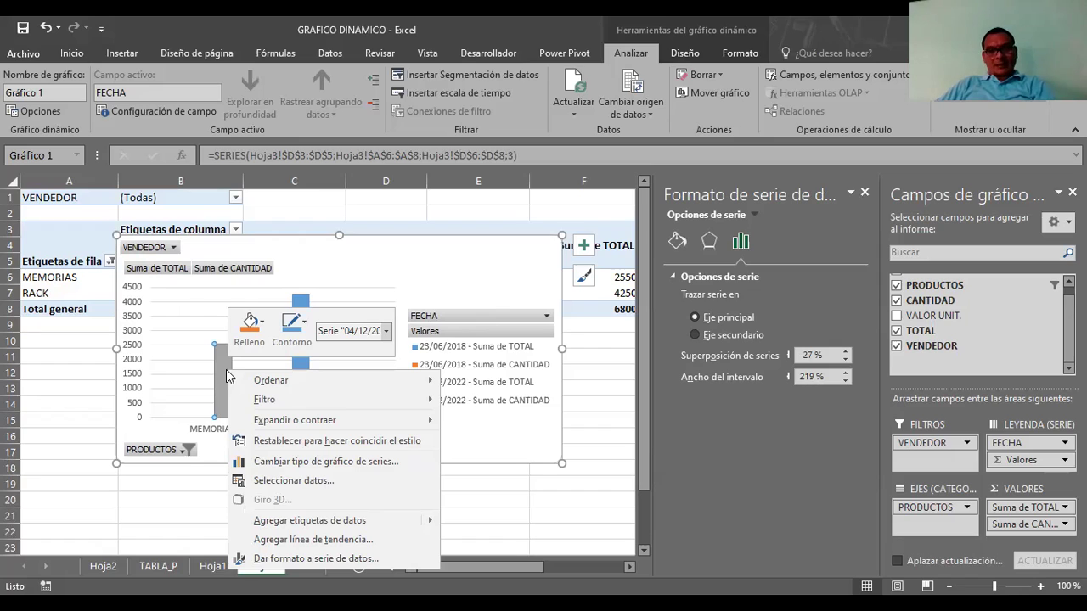
click(325, 528)
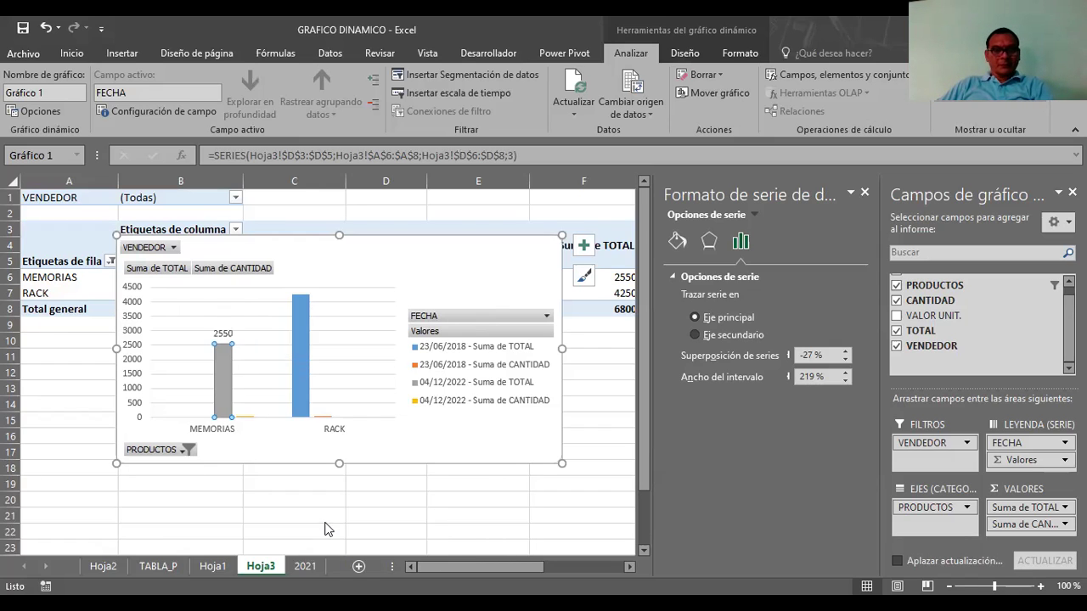
Add a data label showing 4250 above the blue RACK column
click(303, 304)
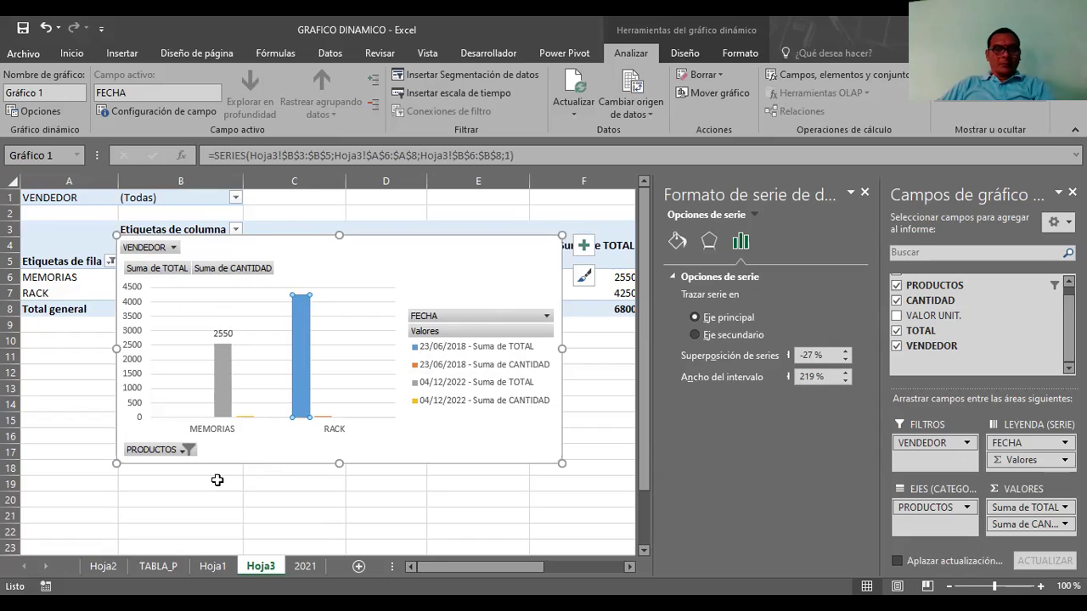
click(220, 366)
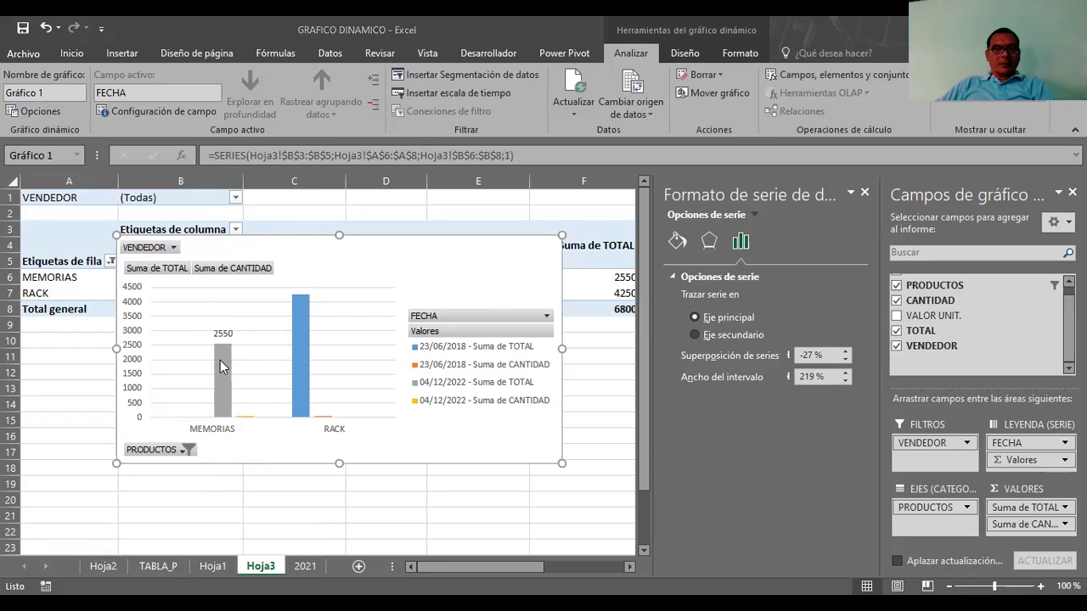
click(308, 326)
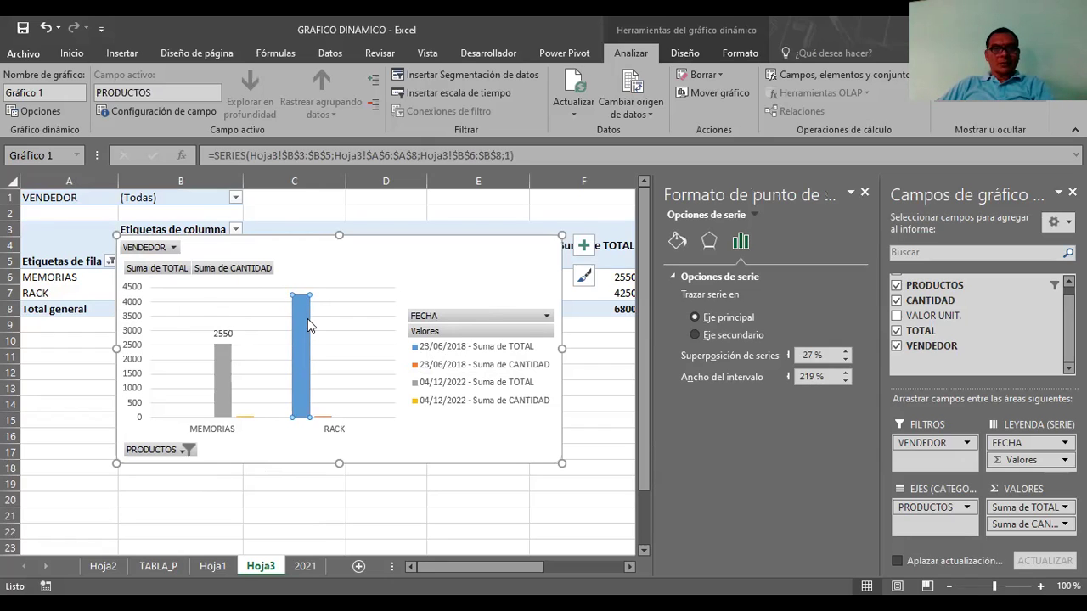
key(shift+F10)
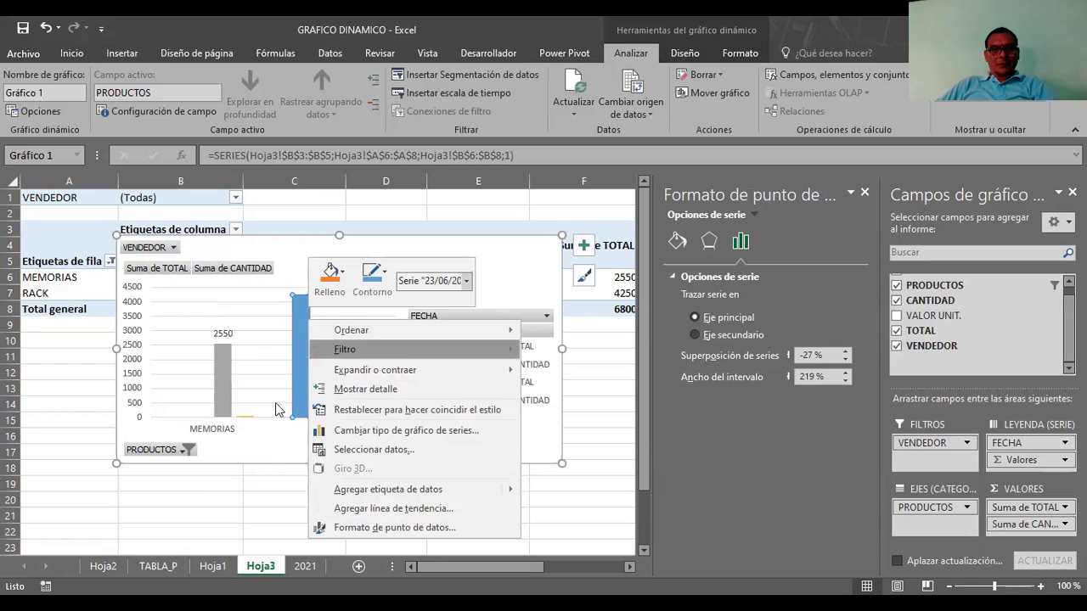
click(381, 492)
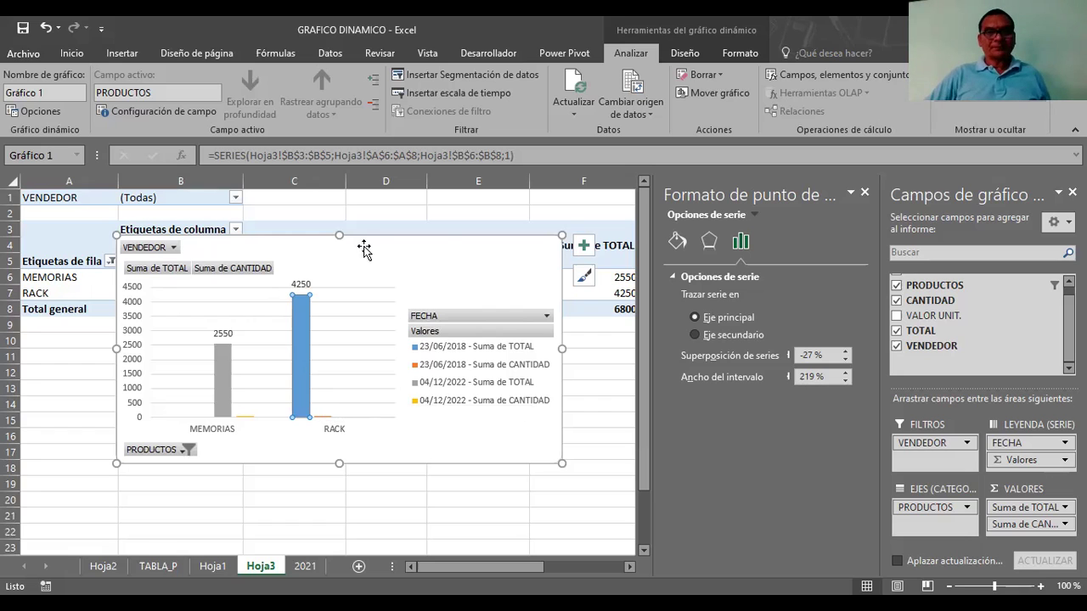
Move the chart right off the pivot table and go to the 2021 sheet
drag(363, 247, 493, 227)
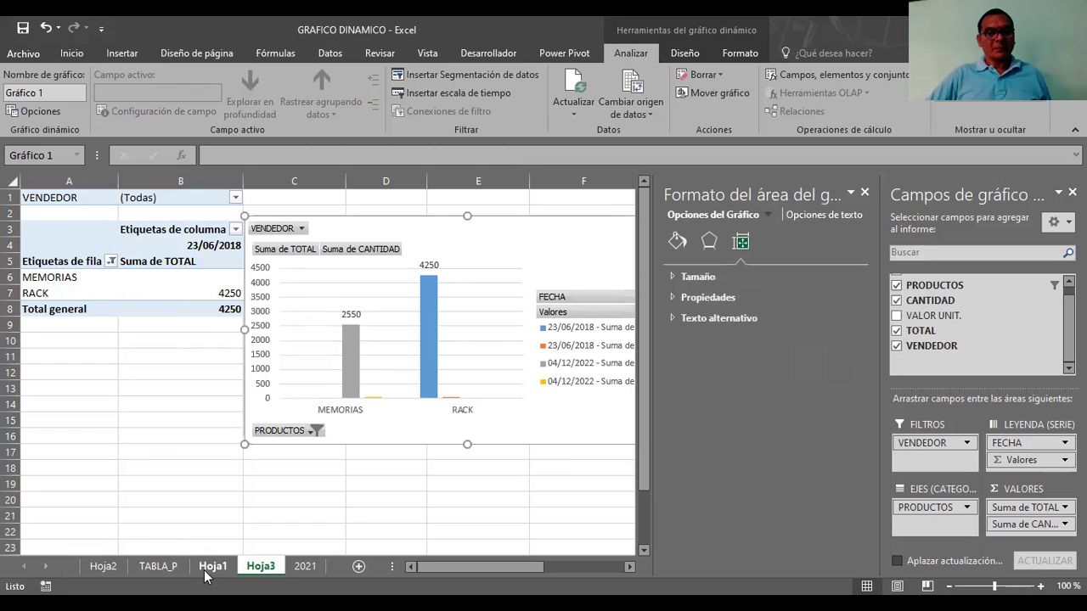
click(199, 295)
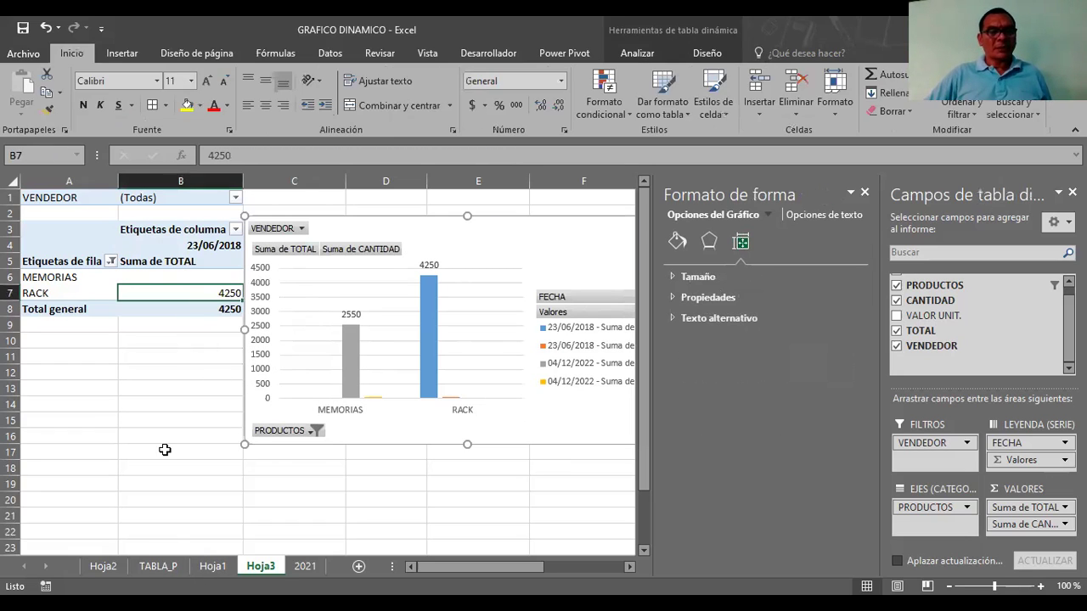
click(299, 566)
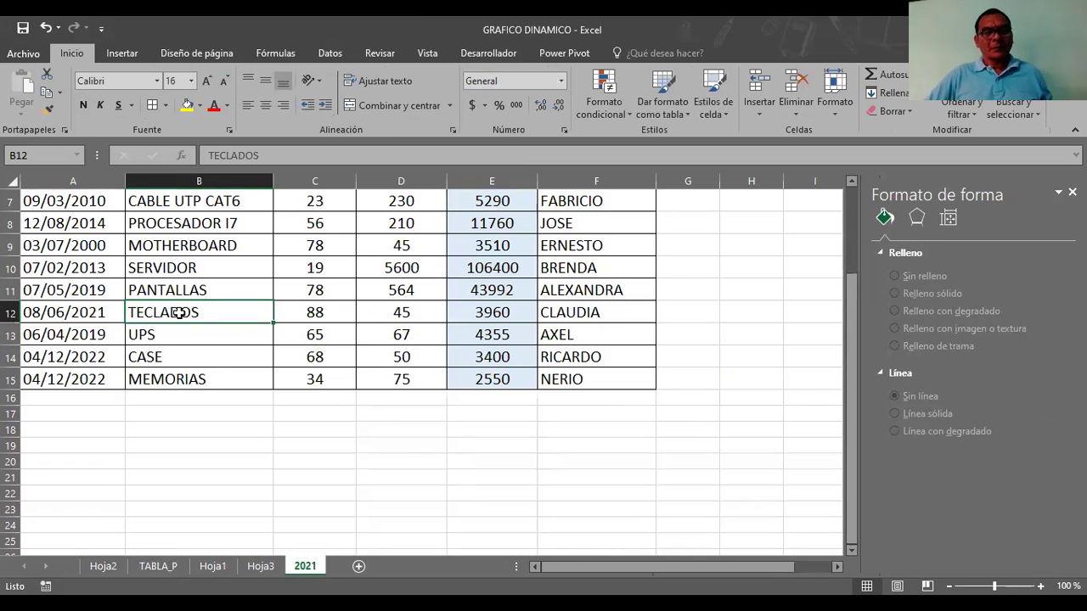
Clear the TECLADOS entry in cell B12, then look through the TABLA_P, Hoja1 and Hoja3 sheets
key(Delete)
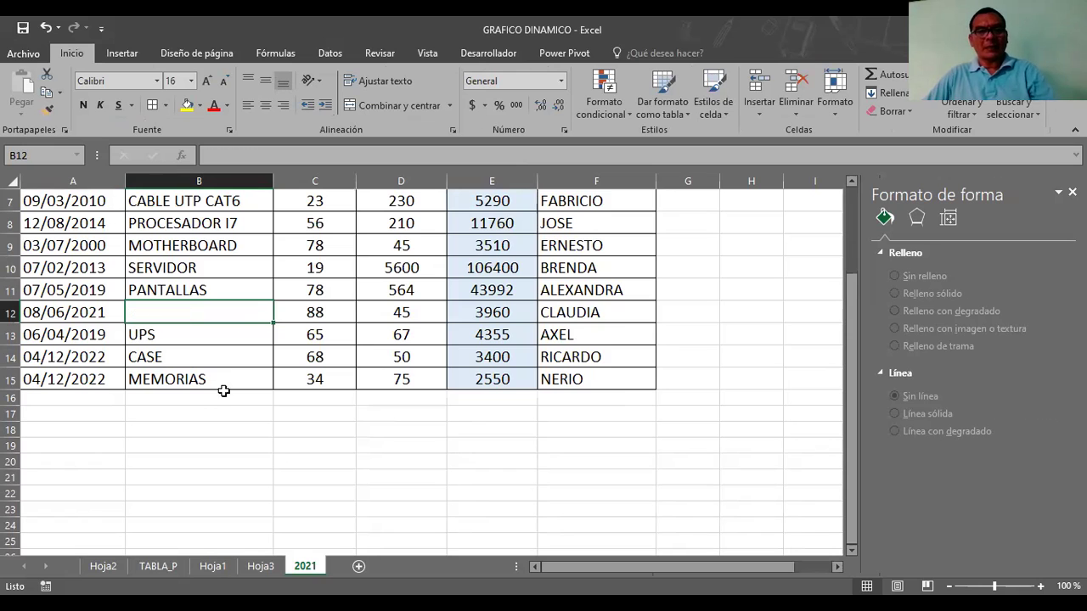
click(169, 567)
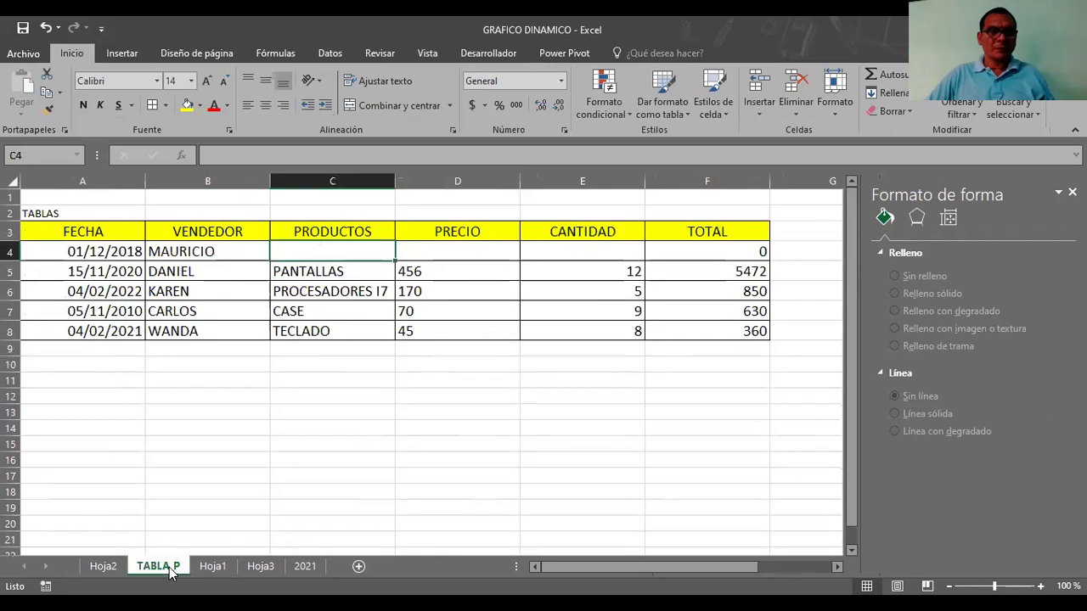
click(222, 570)
click(261, 567)
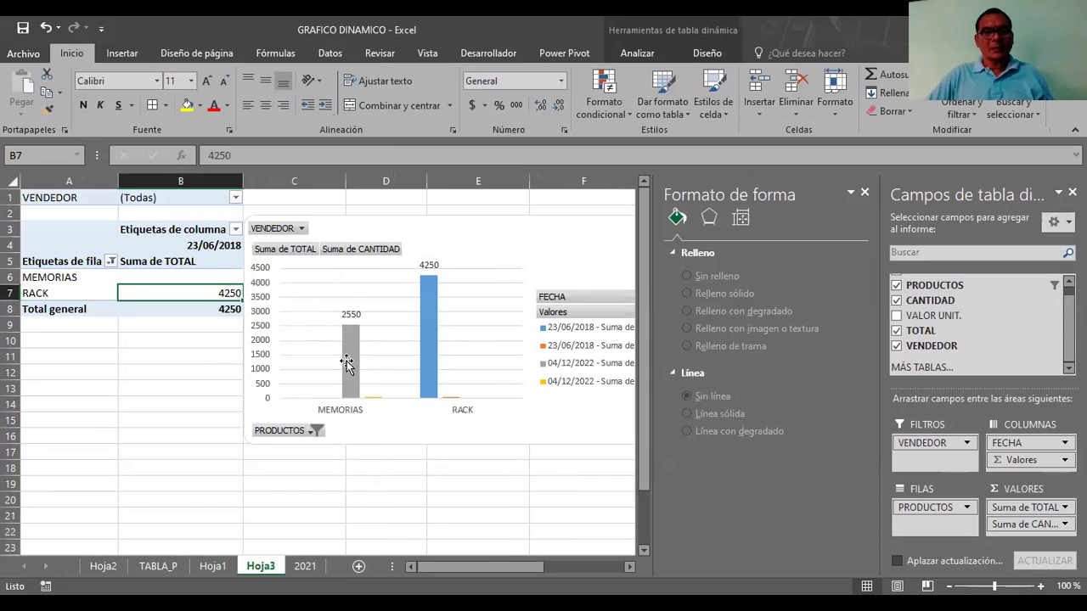
click(214, 567)
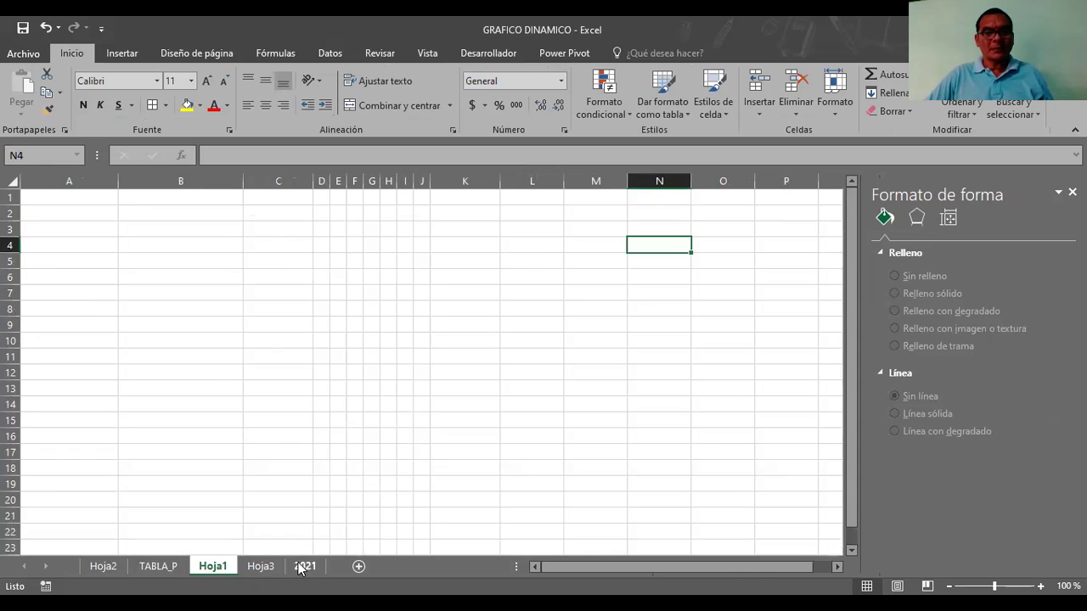
Clear the MEMORIAS entry in cell B15 on the 2021 sheet and return to Hoja3
click(300, 567)
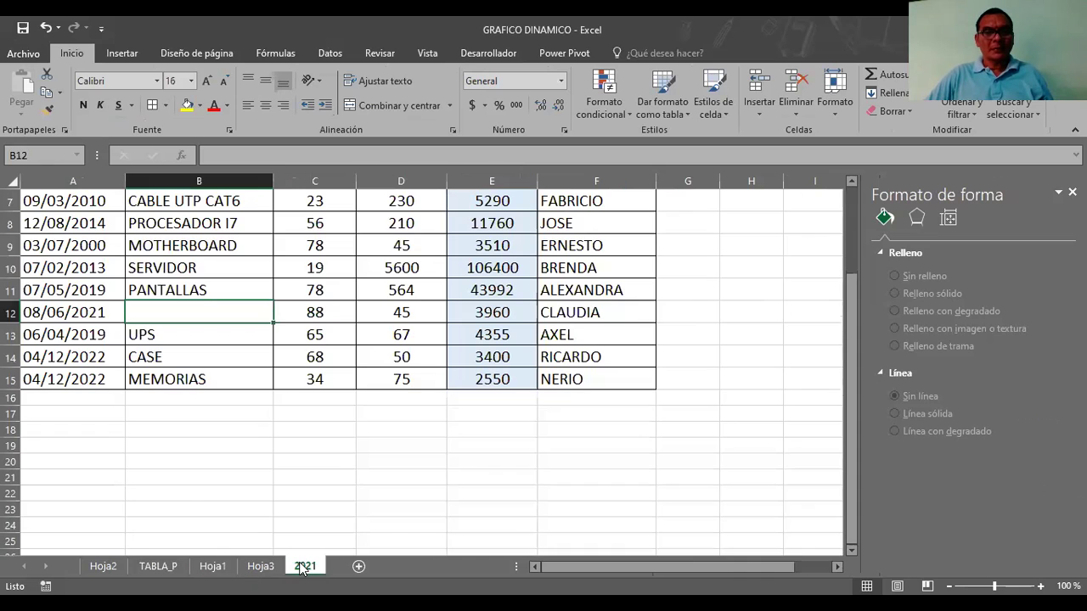
click(164, 387)
key(Delete)
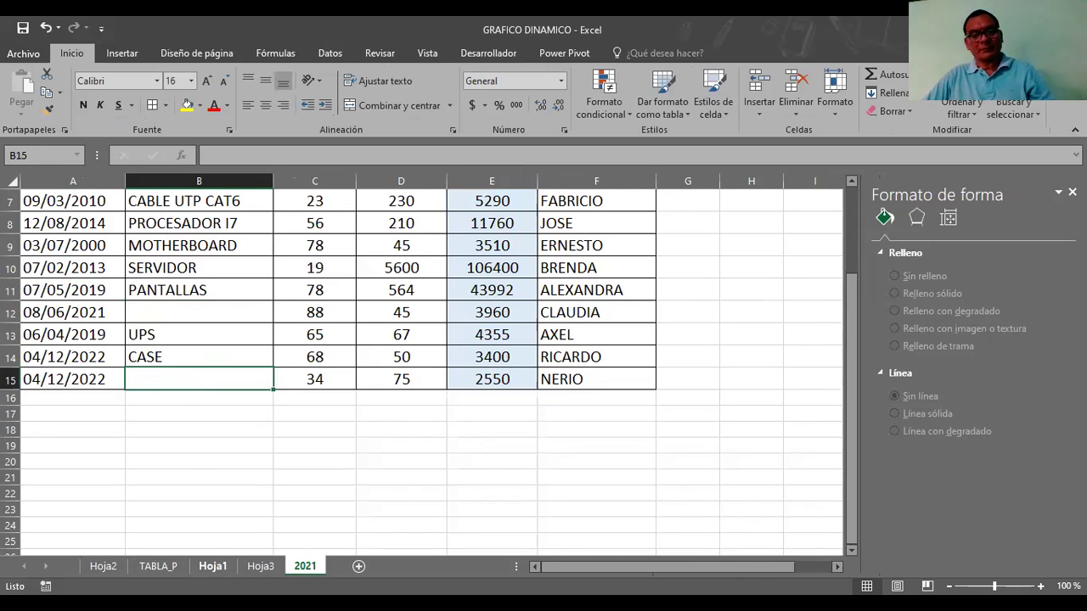
click(276, 447)
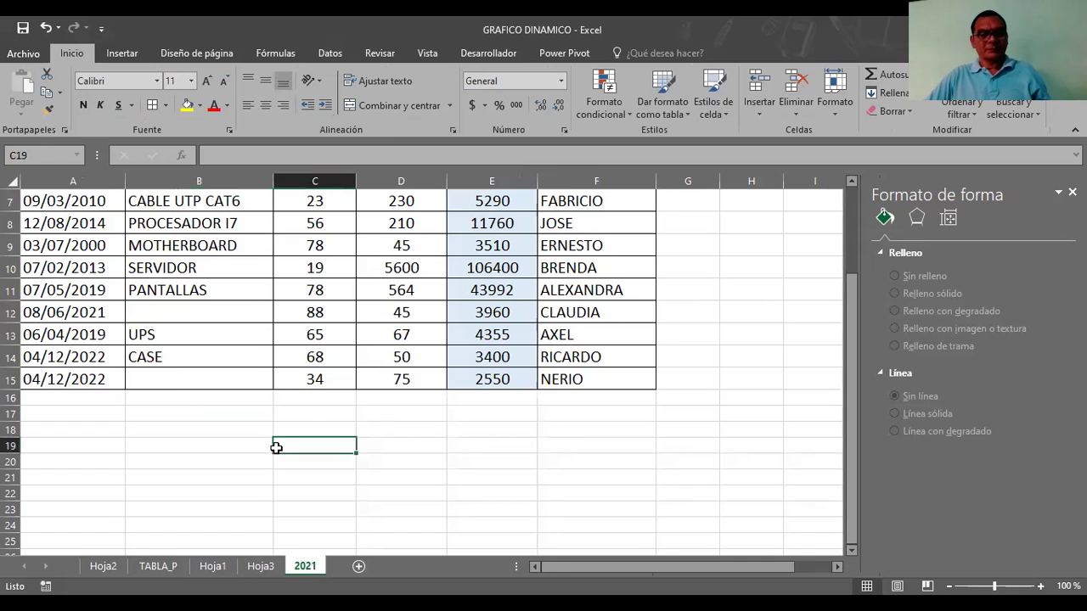
click(212, 567)
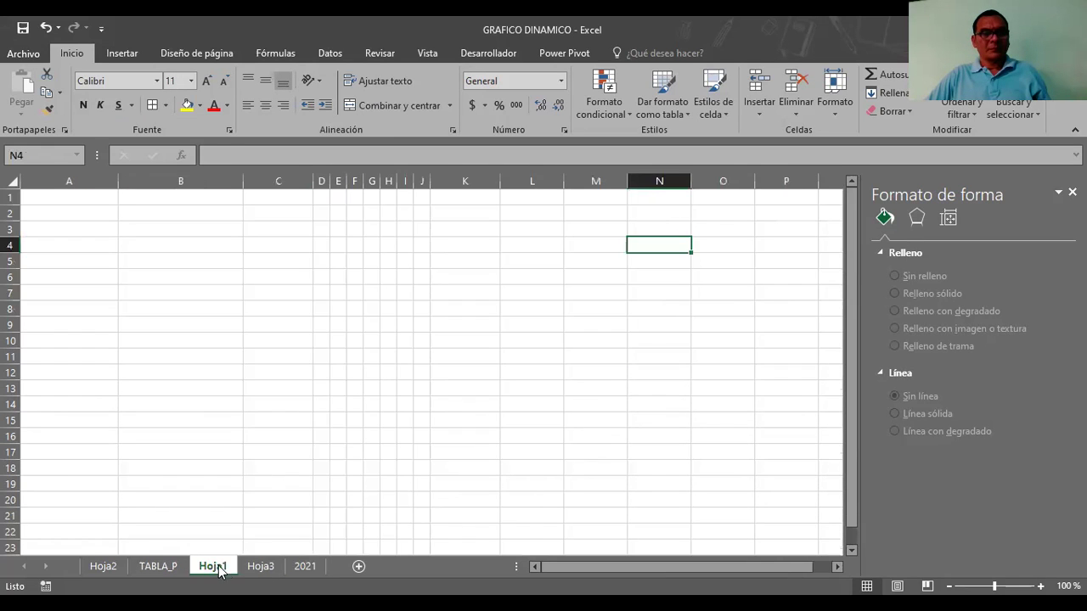
click(256, 566)
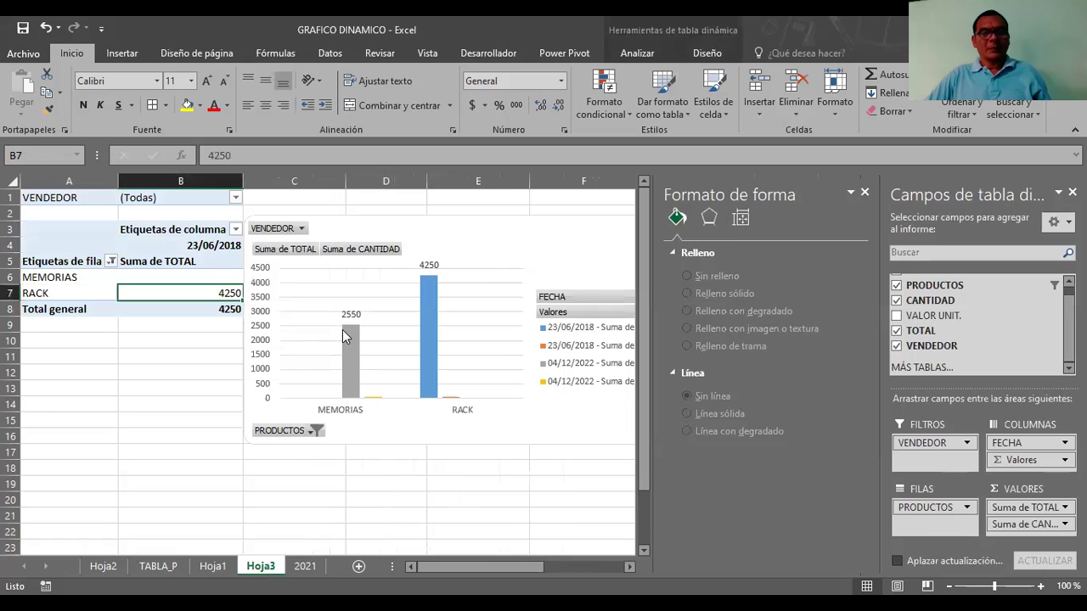
Reposition the pivot chart over the table, then below the table headers
click(343, 334)
drag(351, 220, 123, 204)
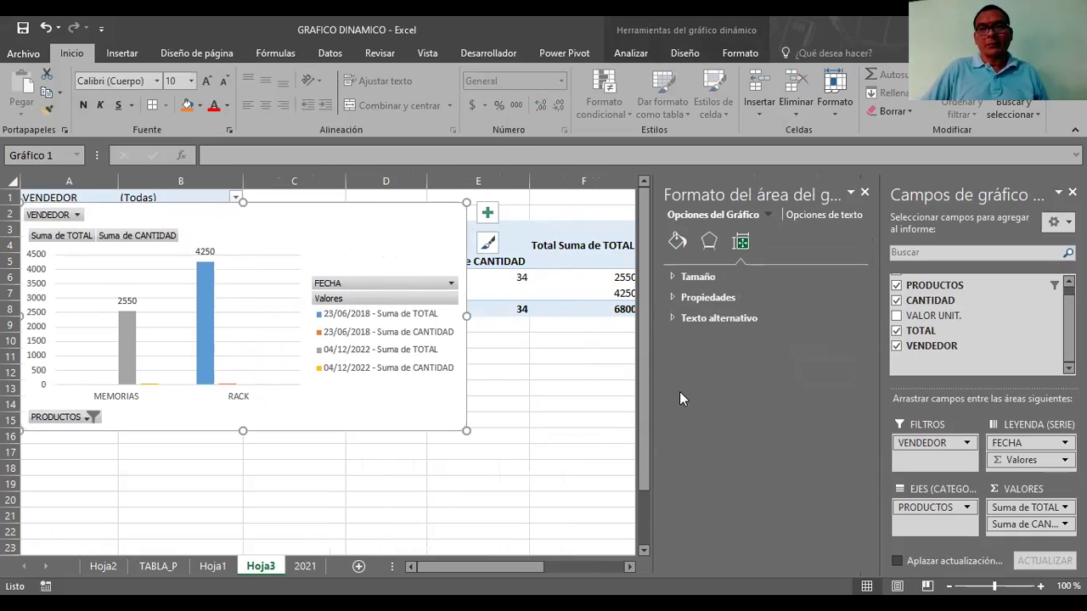
click(512, 371)
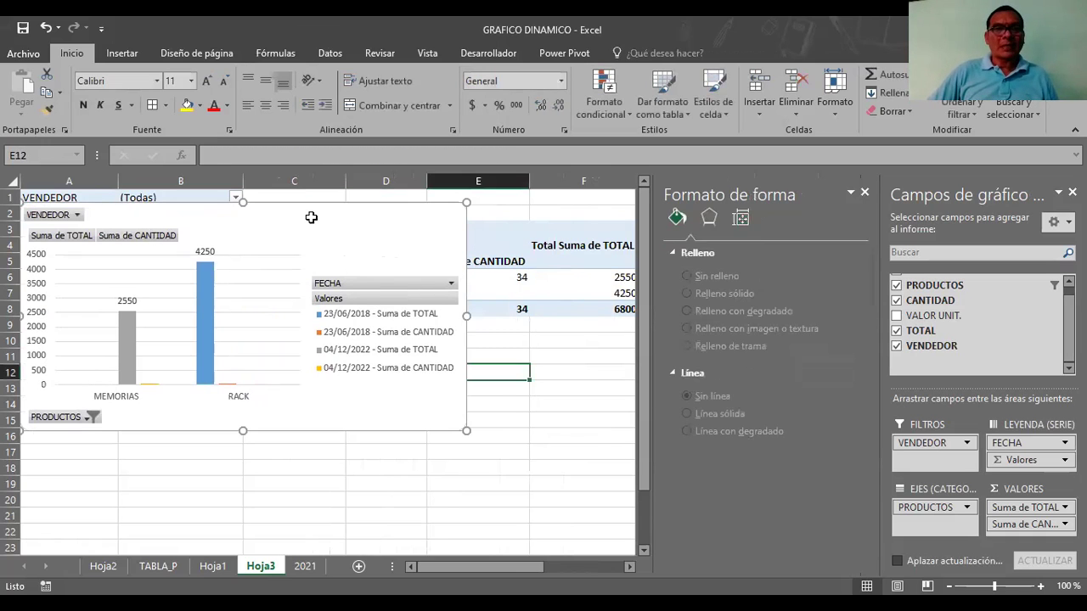
drag(321, 202, 680, 291)
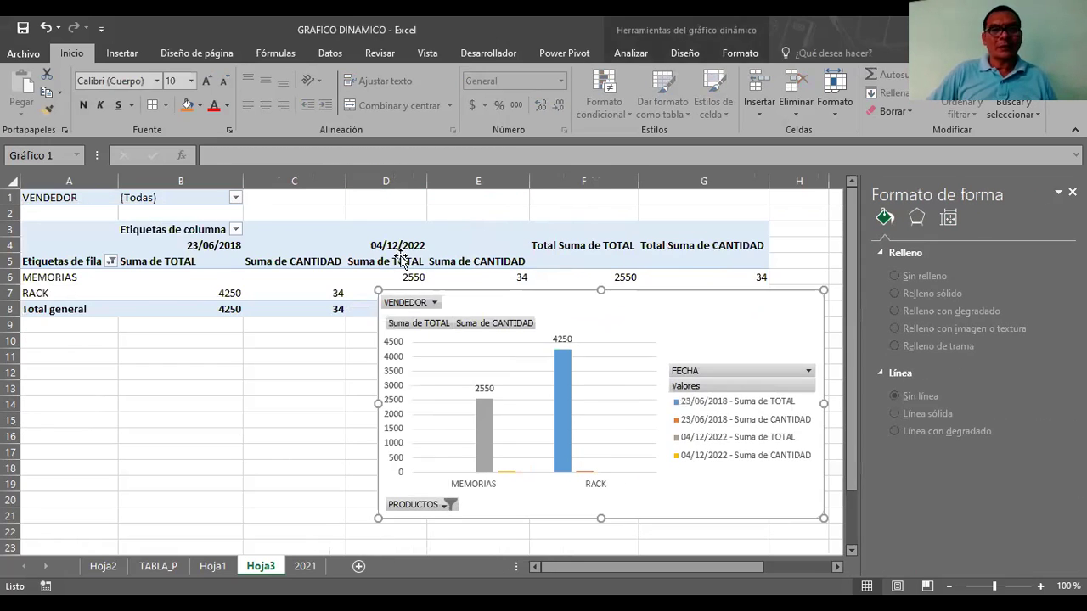
click(332, 290)
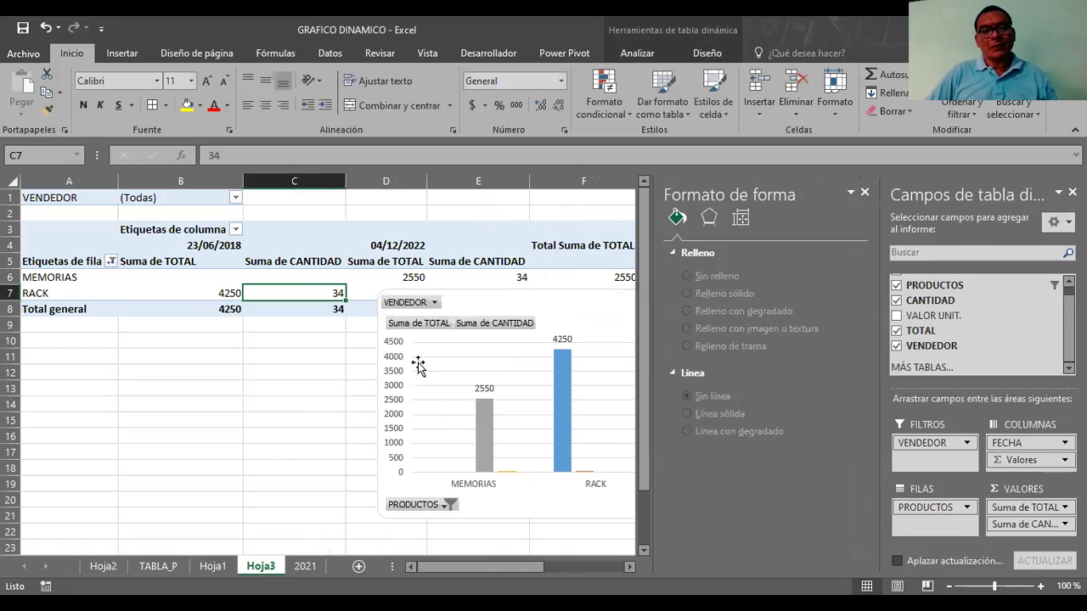
Try deleting the MEMORIAS pivot row and dismiss the pivot table warning
click(34, 270)
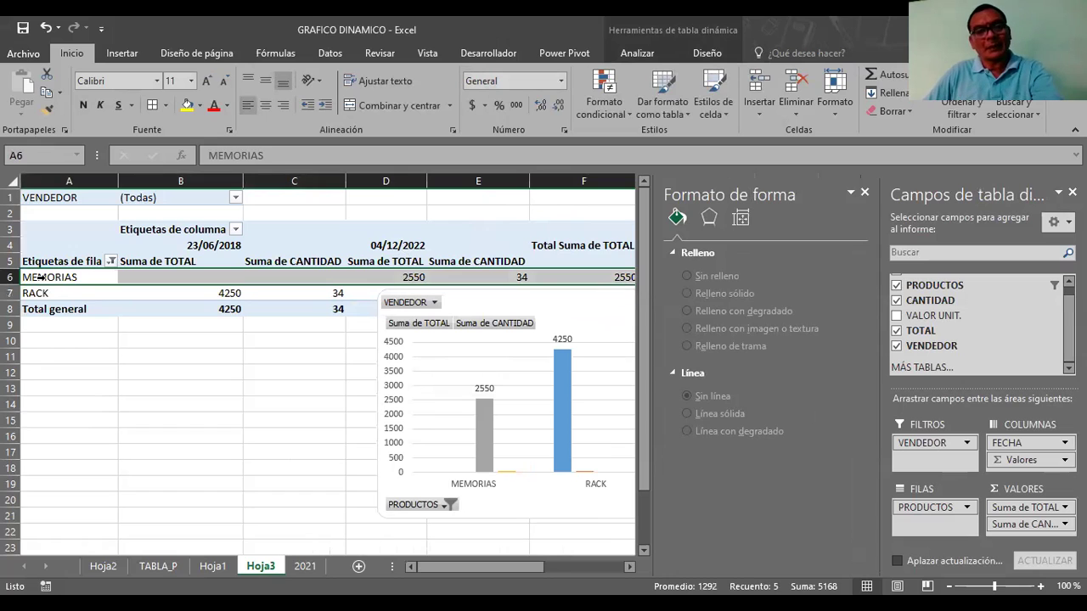
key(Delete)
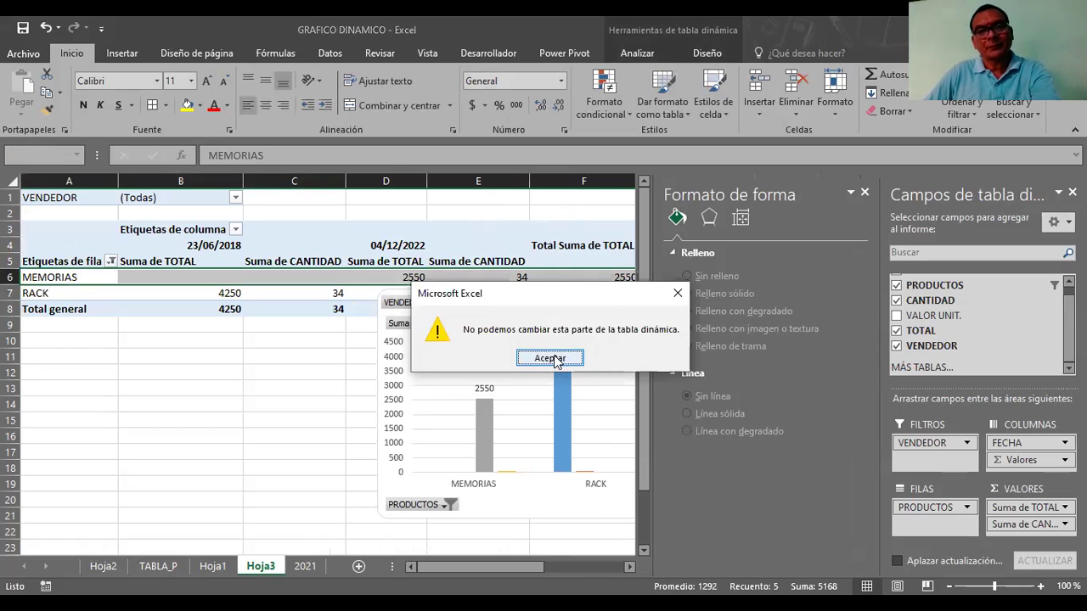
click(553, 360)
click(350, 309)
key(Delete)
click(531, 356)
Close the chart field list, narrow the pivot chart and place it below the pivot table
drag(509, 293, 293, 247)
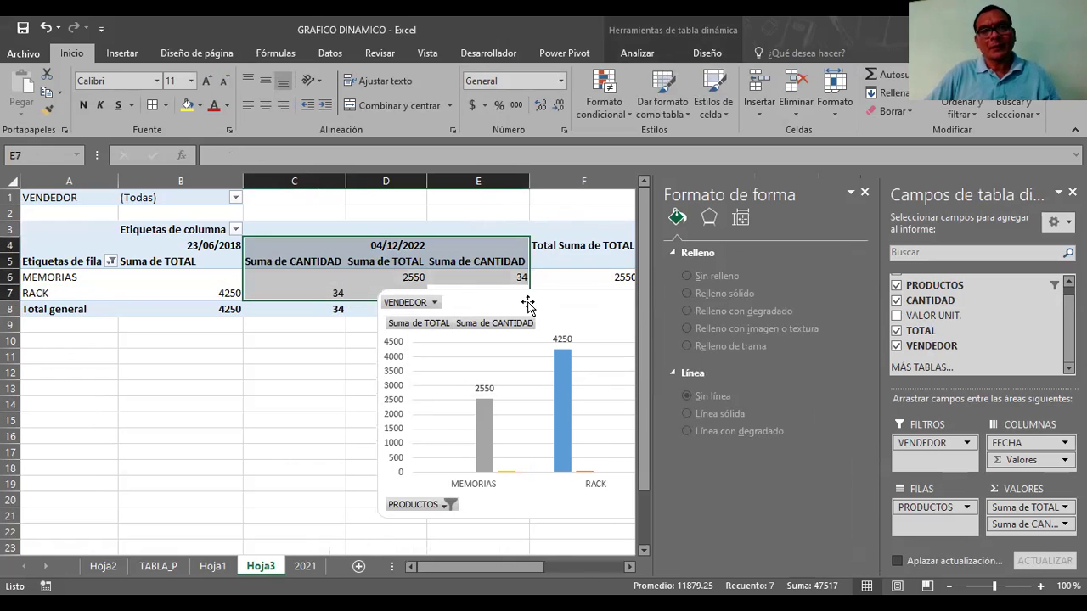
drag(569, 309, 328, 214)
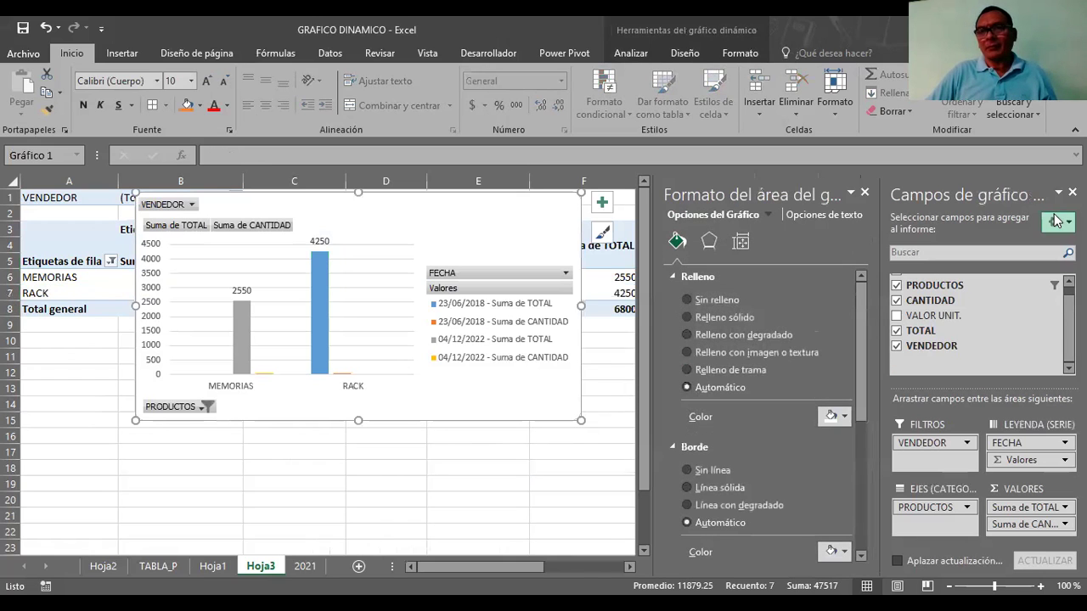
click(1072, 193)
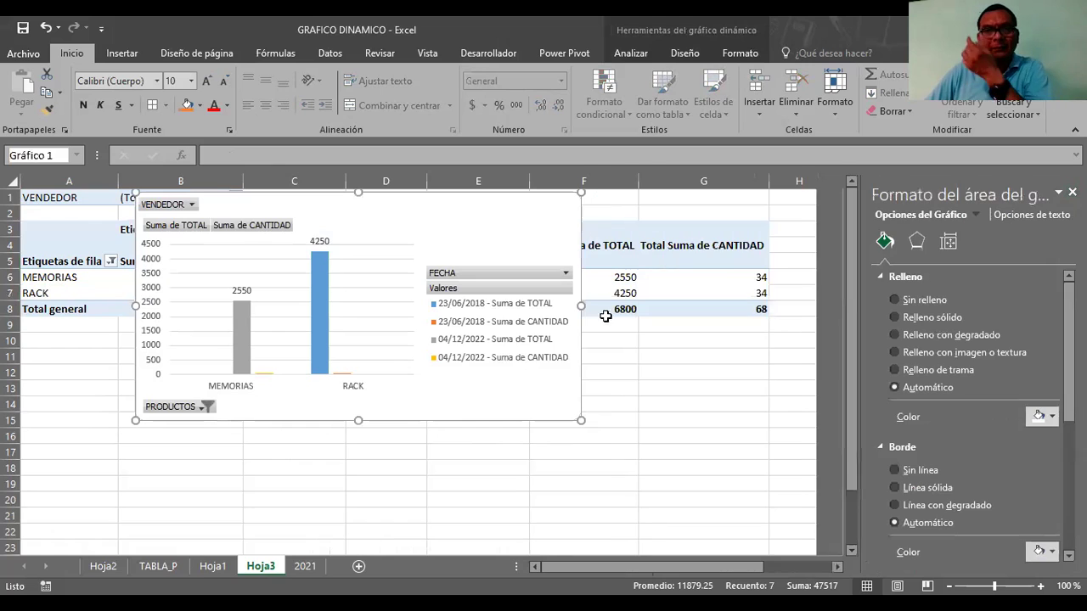
drag(579, 303, 335, 318)
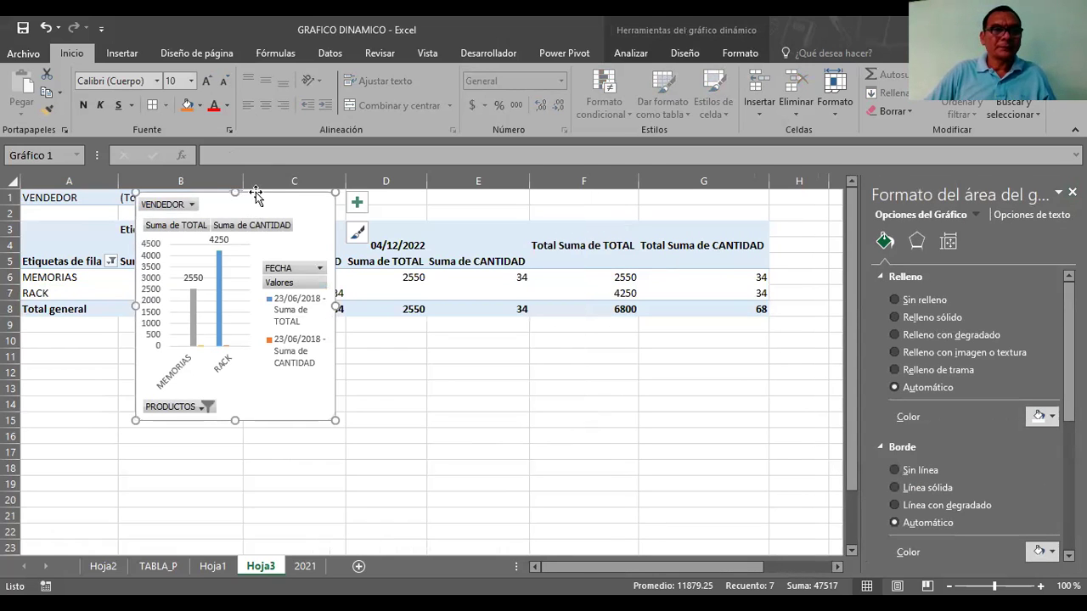
drag(256, 195, 606, 308)
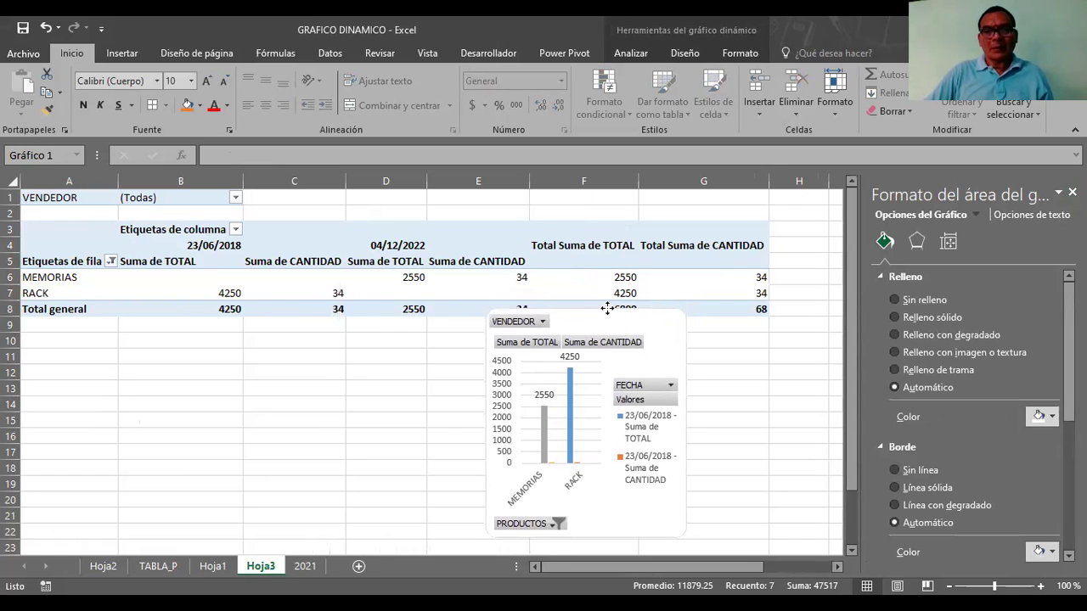
Refresh the pivot chart with Actualizar datos so only RACK (4250) remains, then move it beside the table
right_click(607, 362)
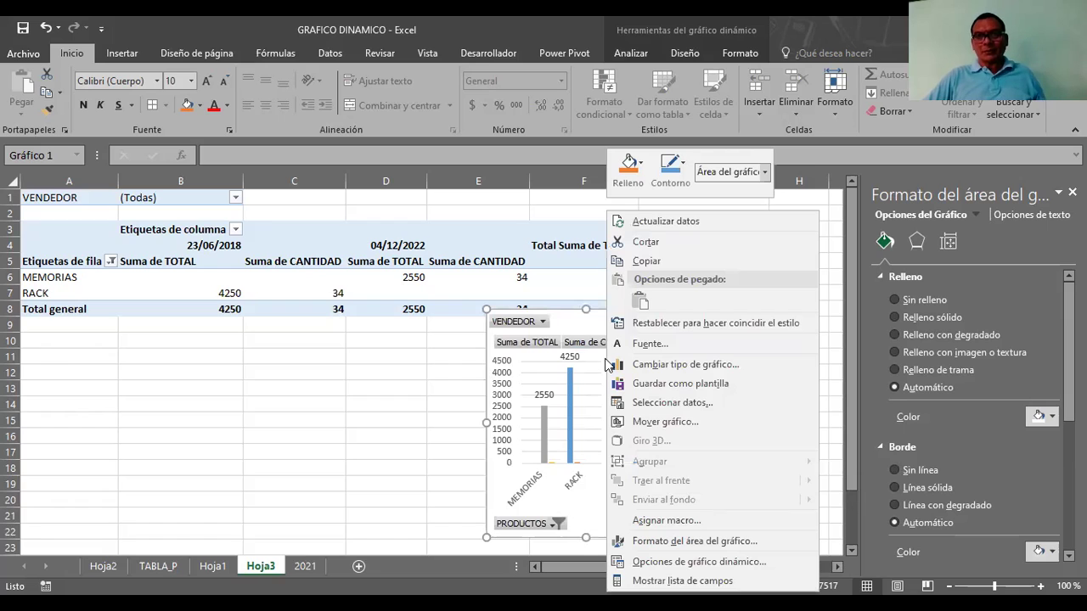
click(663, 221)
drag(648, 315, 610, 203)
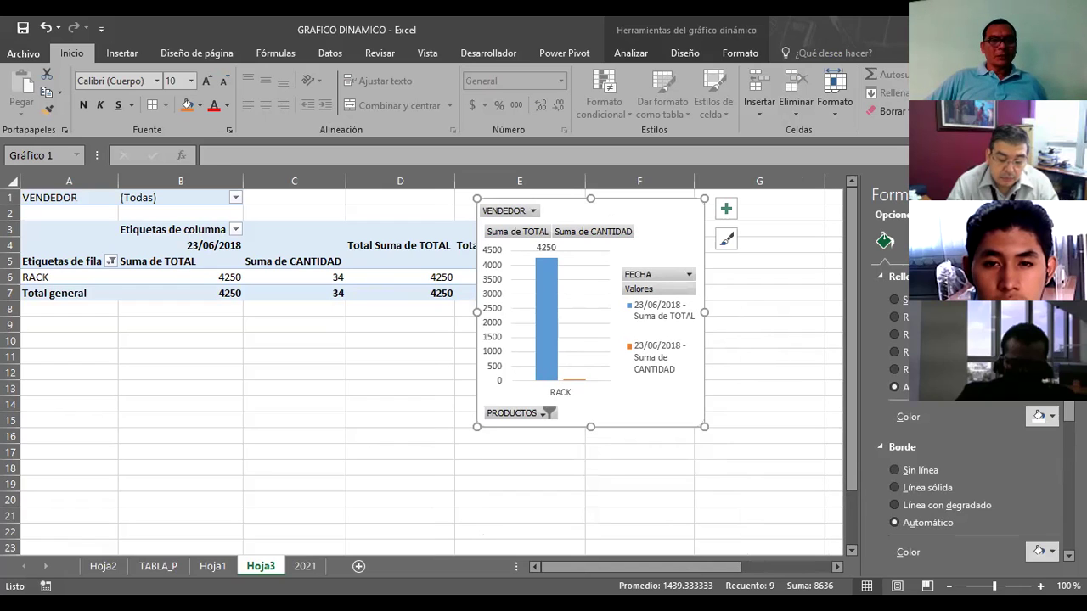
On the 2021 sheet, enter MEMORIAS (typed 'MERMORIAS') in B15 and TECLADOS in B12
click(306, 567)
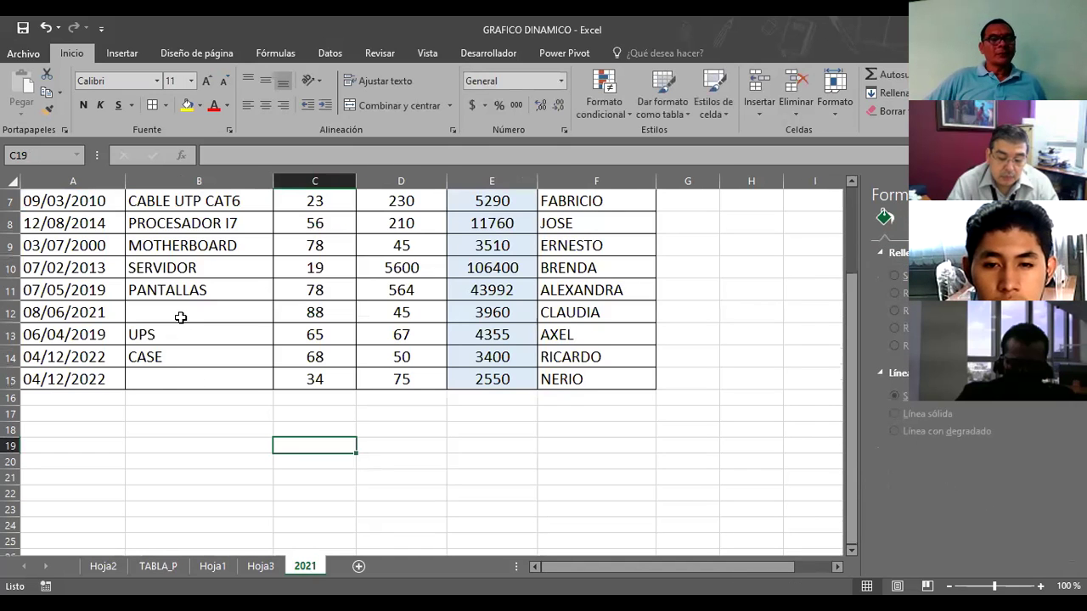
click(162, 379)
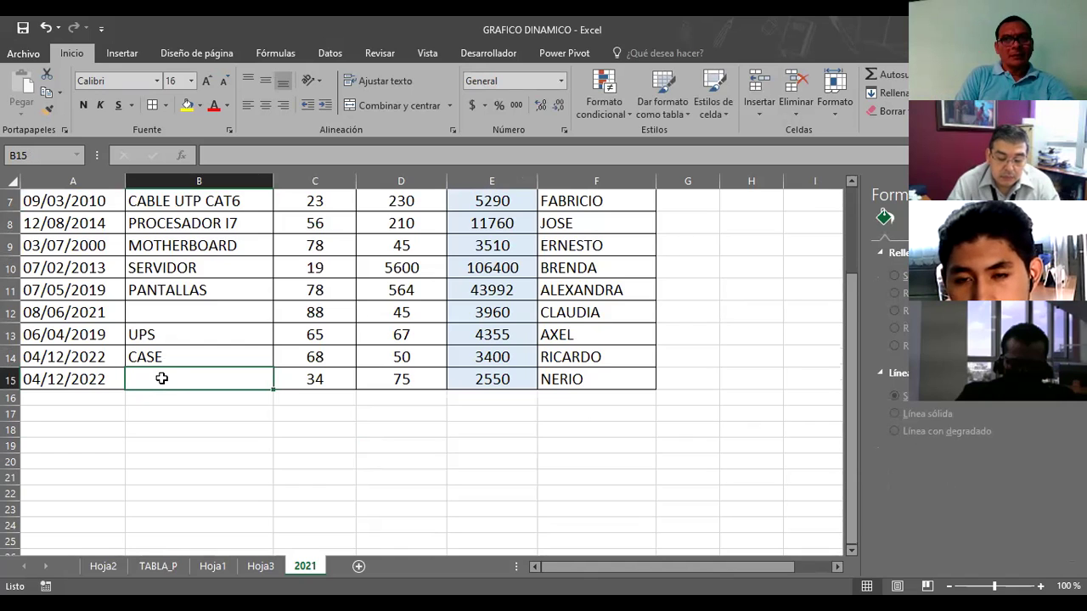
text(MER)
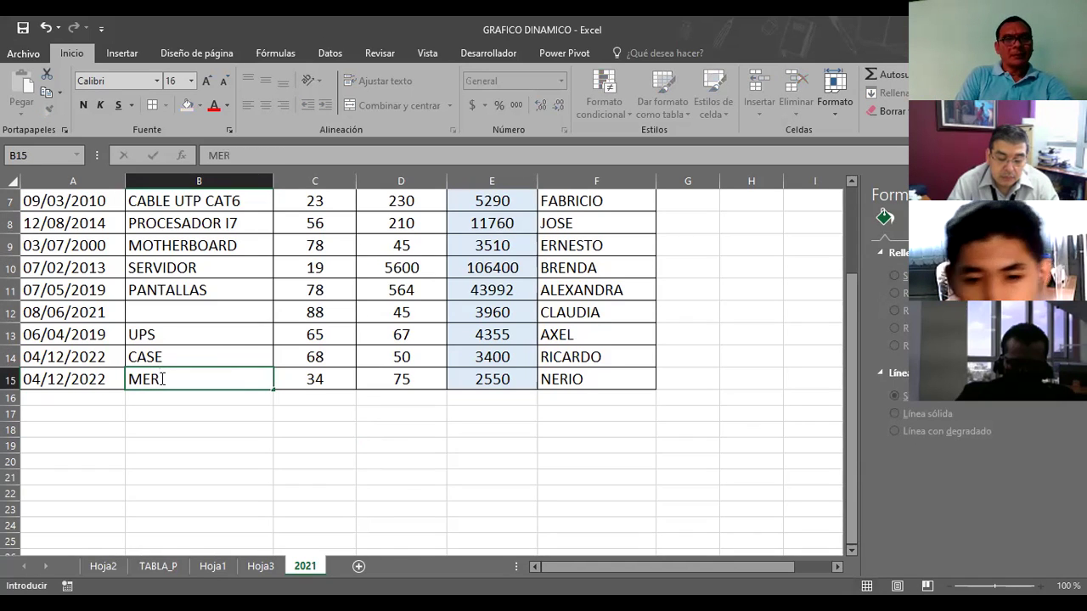
text(MORIAS)
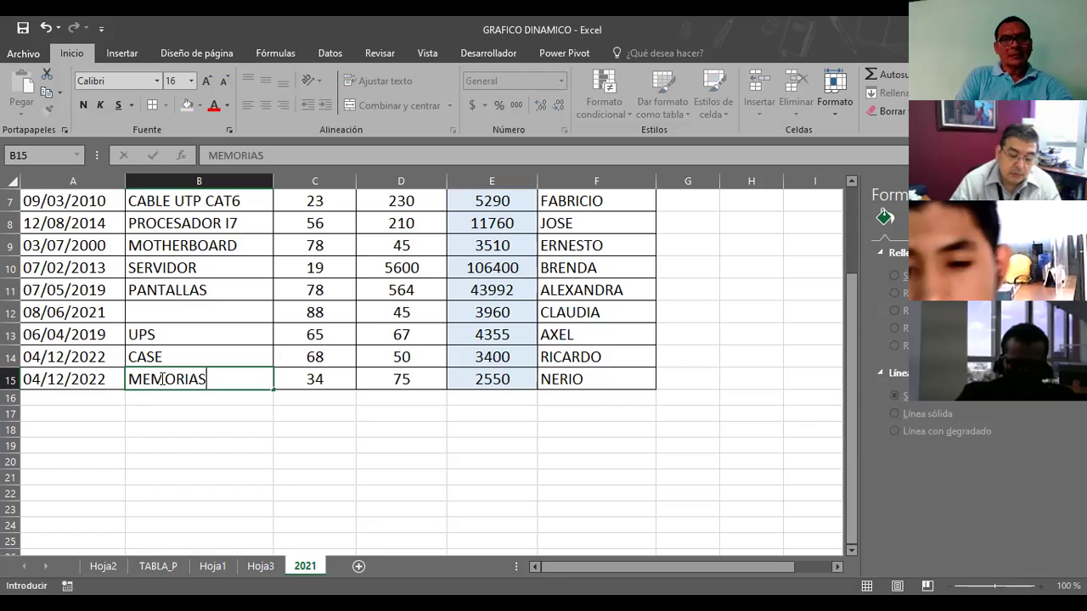
key(Return)
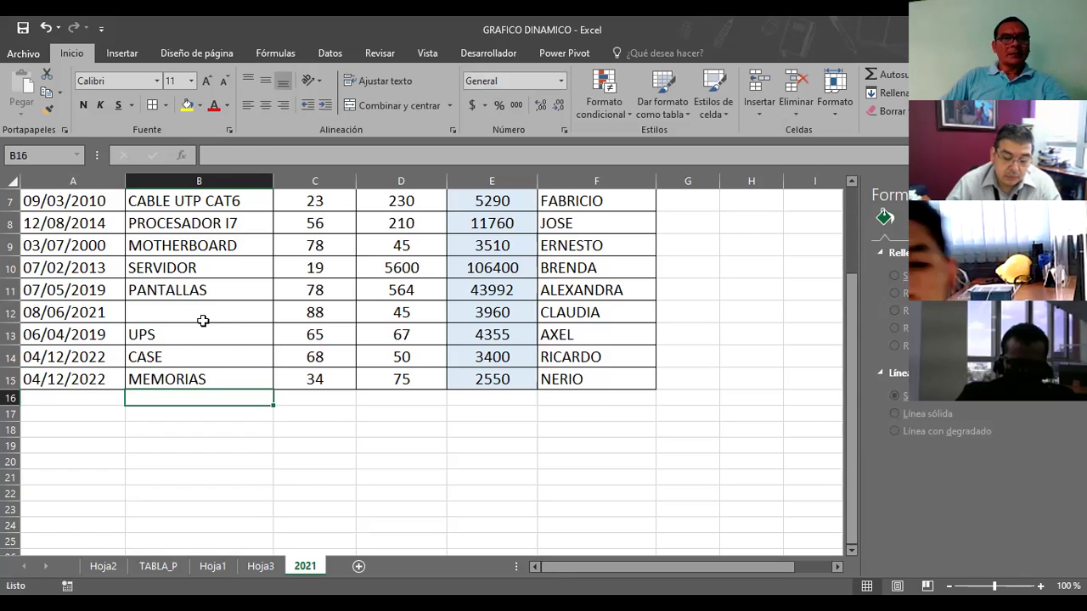
click(189, 316)
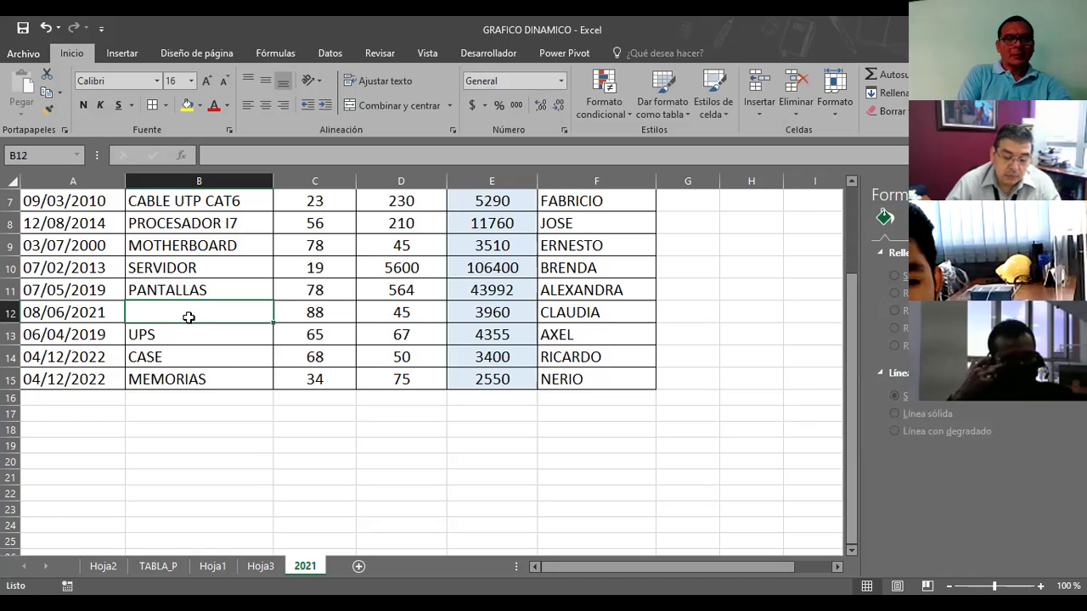
text(TECLADOS)
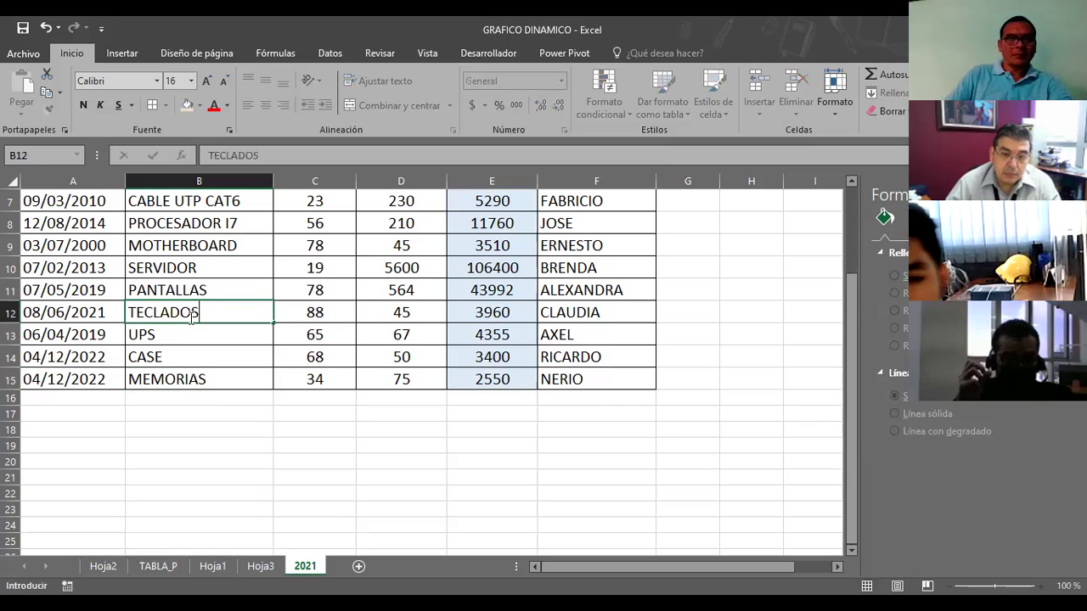
click(332, 313)
Set ROUTER's quantity in C4 to 50 and TECLADOS' quantity in C12 to 100
scroll(332, 315, up, 2)
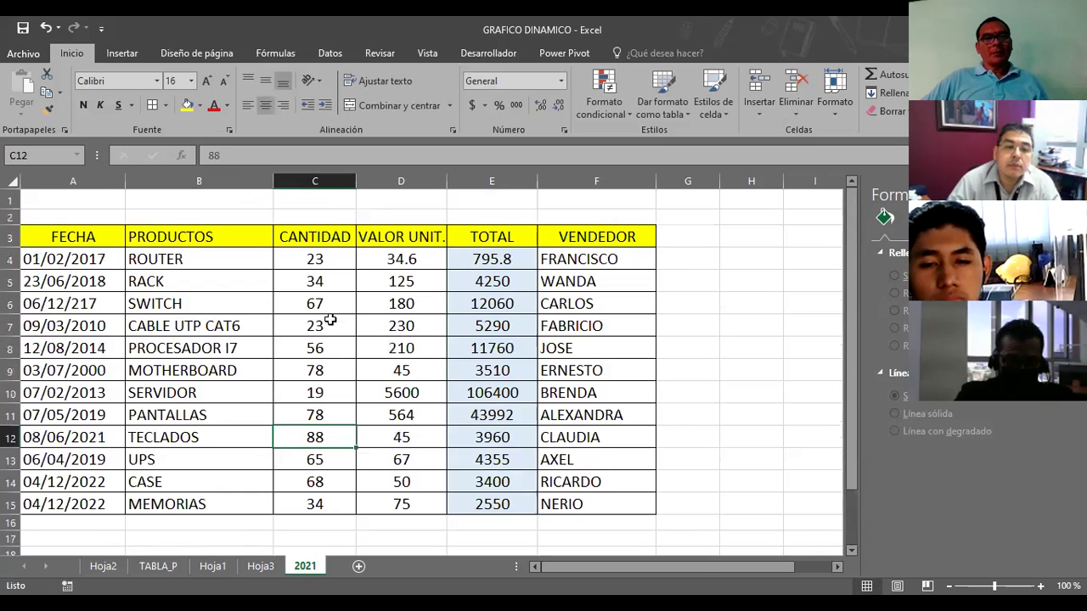
click(298, 260)
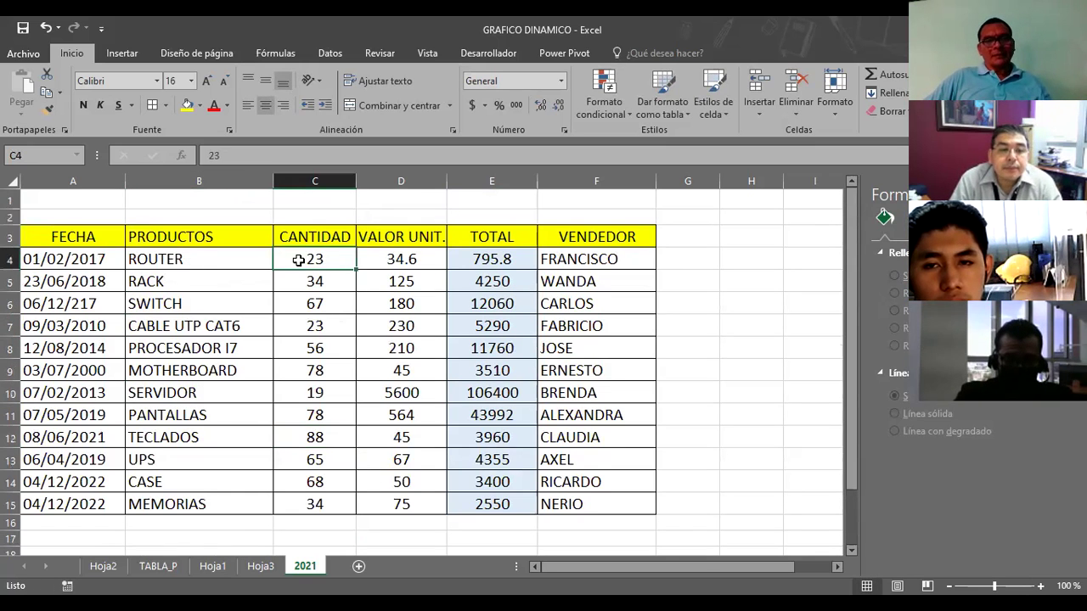
text(50)
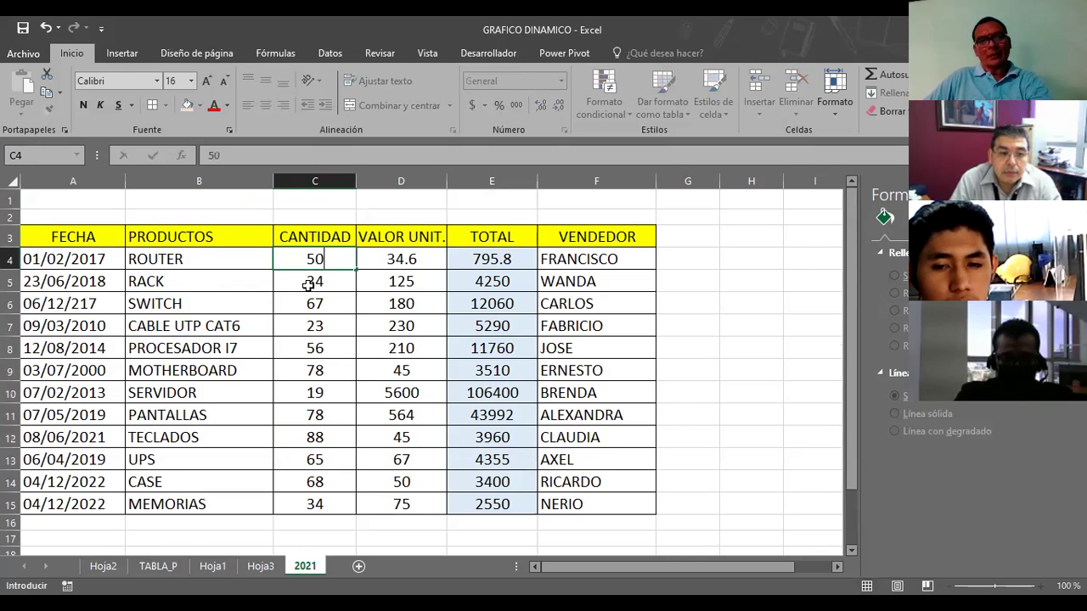
click(304, 278)
scroll(317, 387, down, 1)
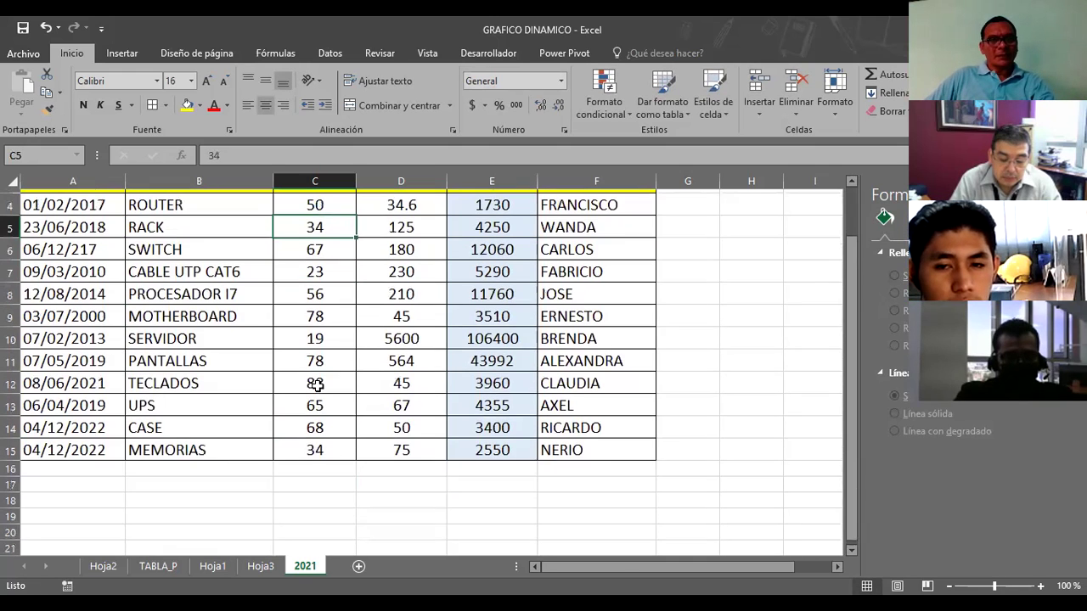
click(328, 381)
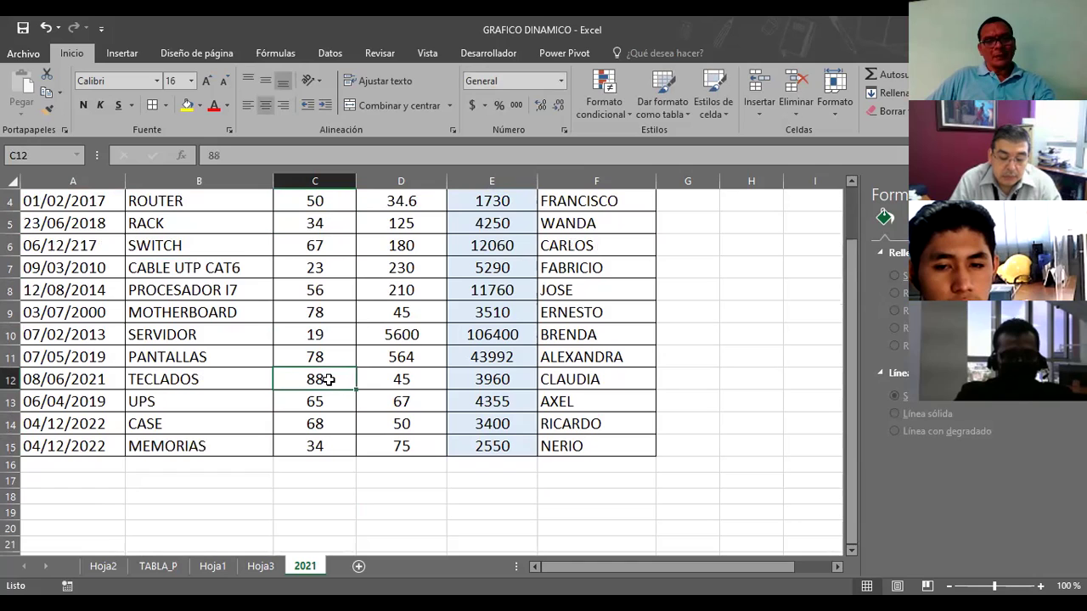
text(100)
click(360, 340)
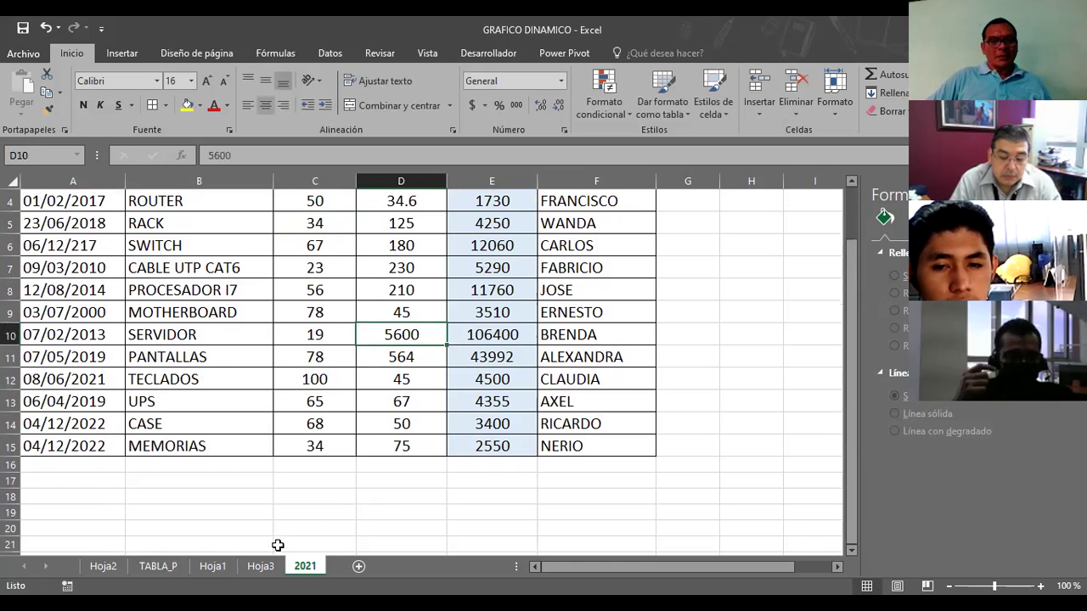
click(216, 567)
Refresh the Hoja3 pivot chart so MEMORIAS (2550) returns beside RACK (4250), then move the chart
click(251, 571)
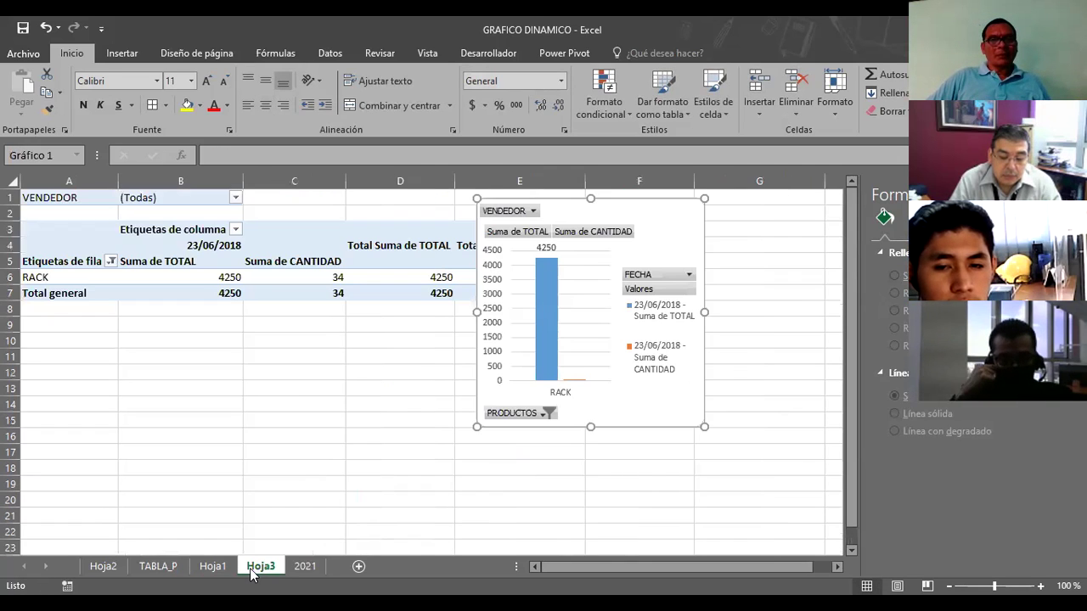
right_click(636, 209)
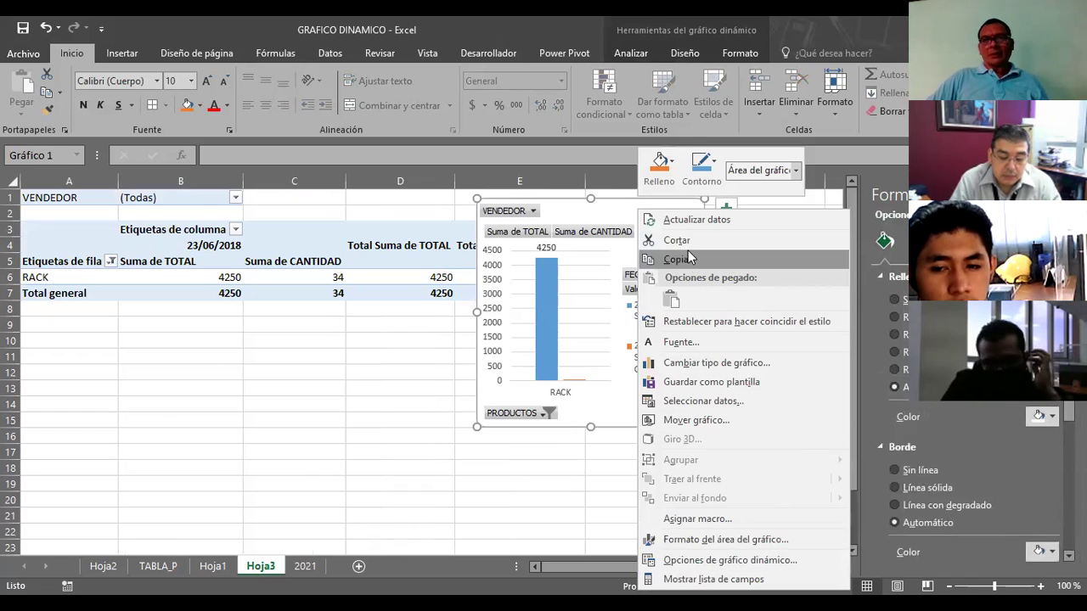
click(688, 219)
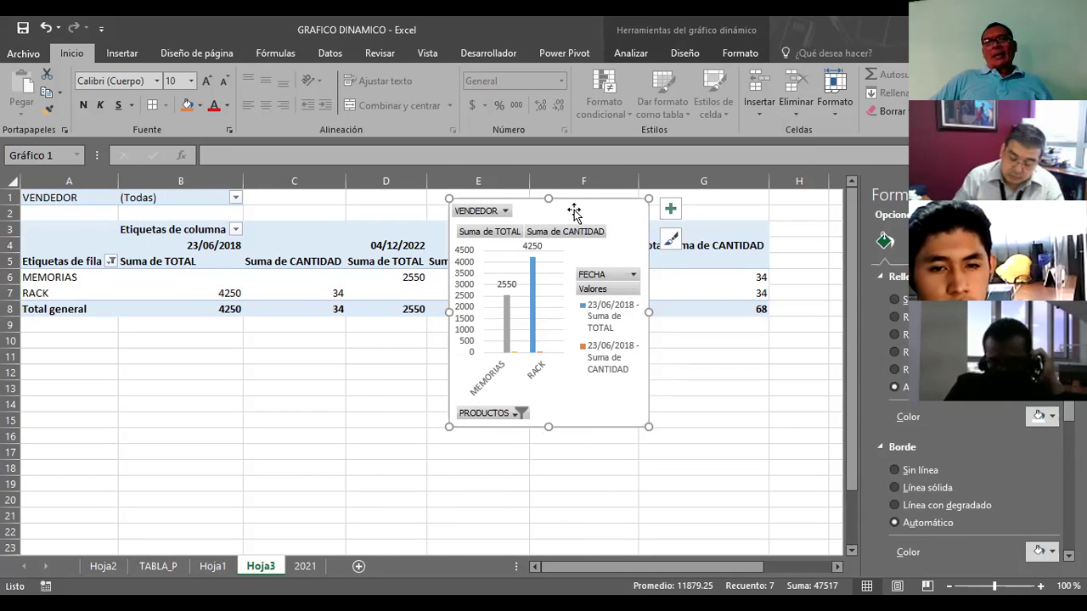
mouse_move(582, 197)
mouse_down()
mouse_move(440, 204)
mouse_move(401, 185)
mouse_move(584, 206)
mouse_move(470, 217)
mouse_up()
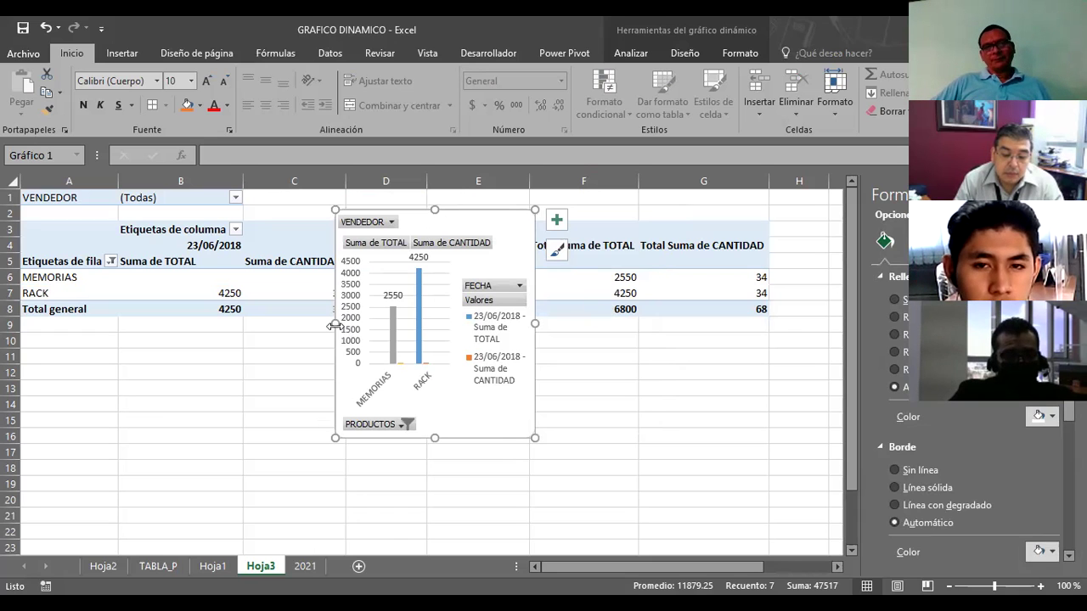
Widen the chart leftward and filter the FECHA dates to only 03/07/2000
drag(336, 323, 227, 334)
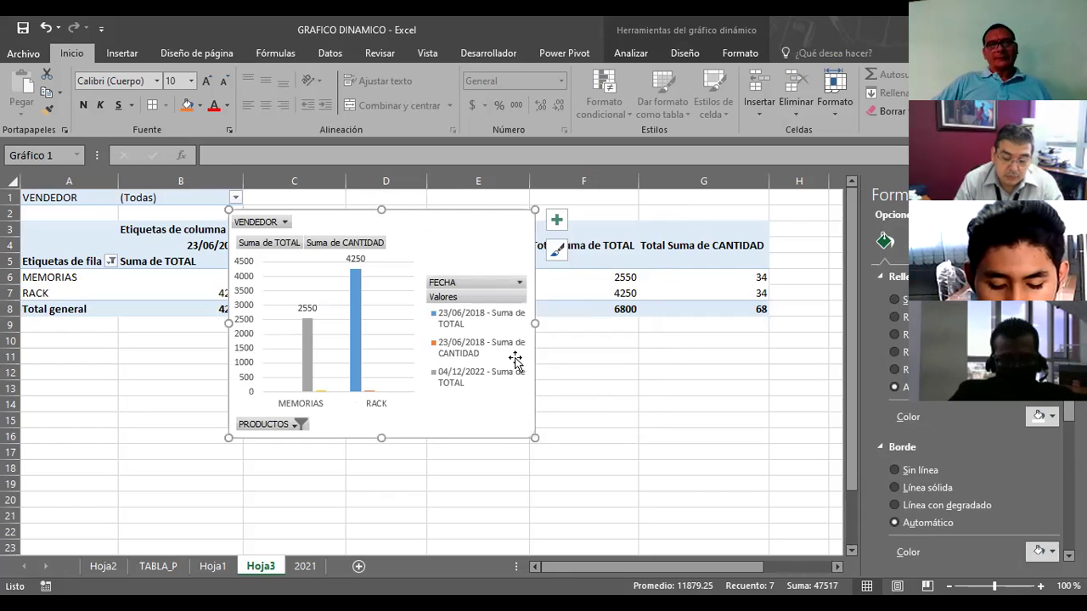
click(518, 282)
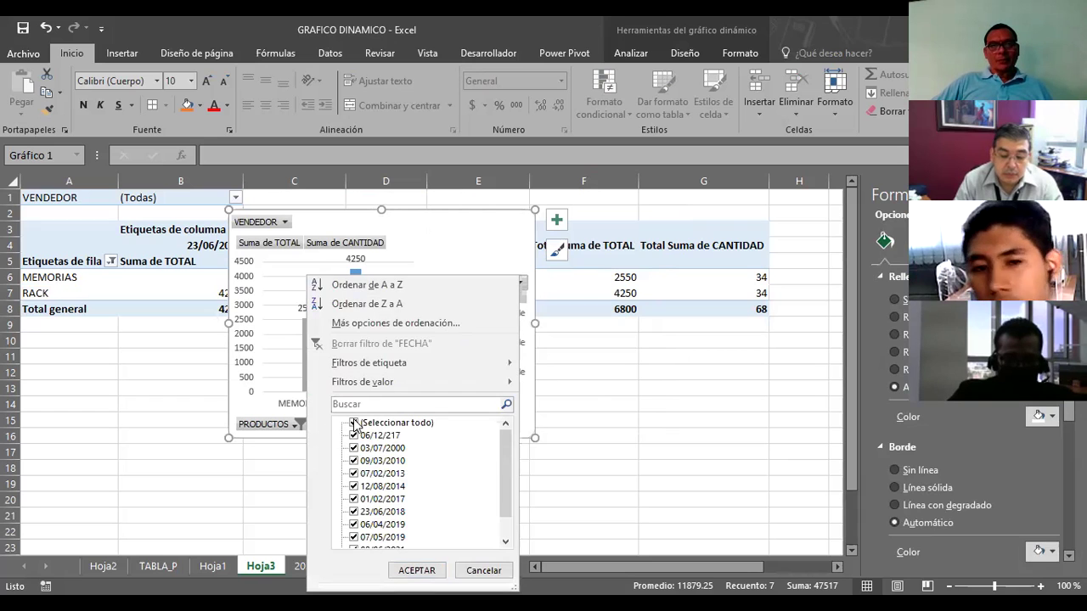
click(354, 422)
click(354, 448)
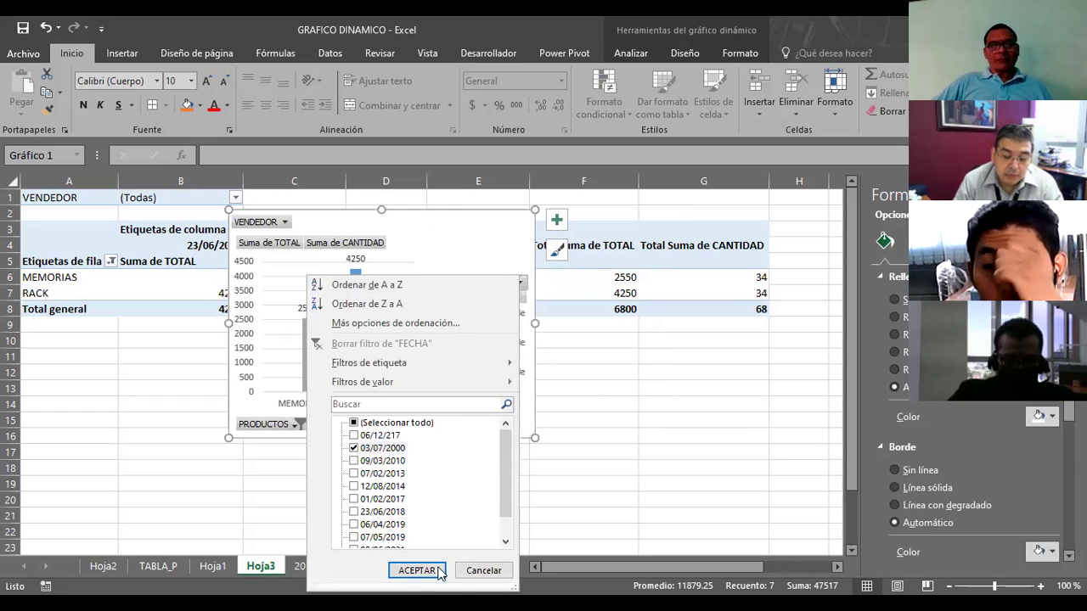
click(417, 570)
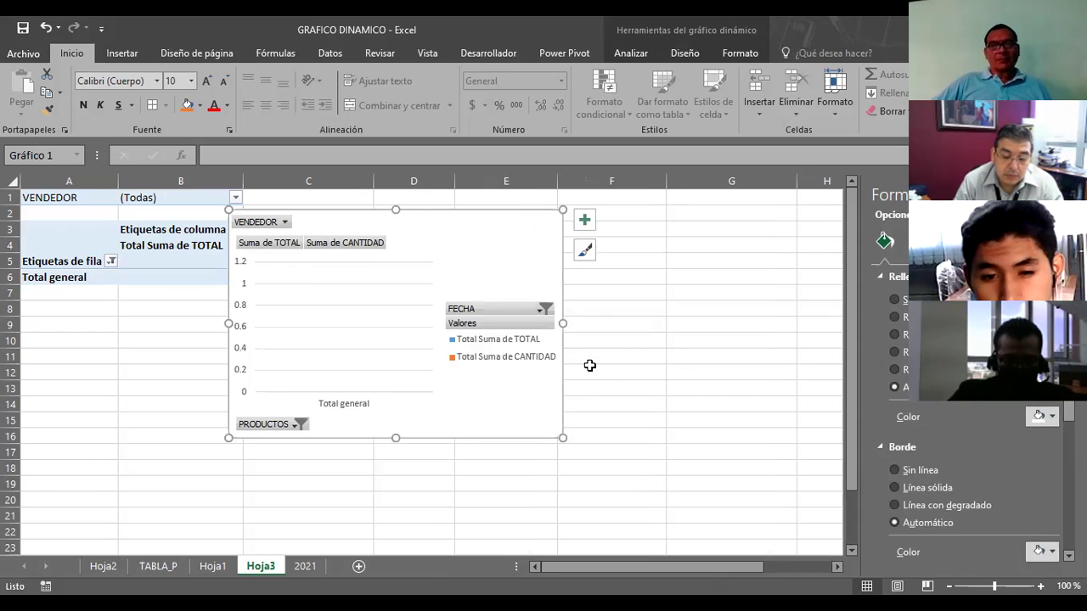
Refilter FECHA to 12/08/2014, 23/06/2018 and 07/05/2019, leaving only the RACK bar
click(542, 310)
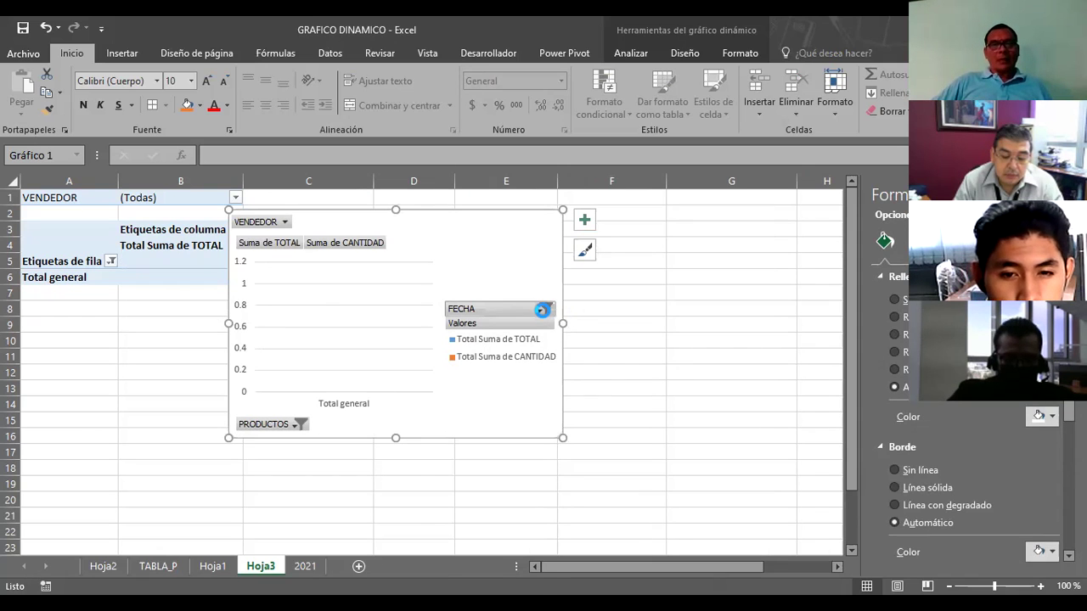
click(377, 485)
click(377, 511)
click(377, 537)
click(439, 571)
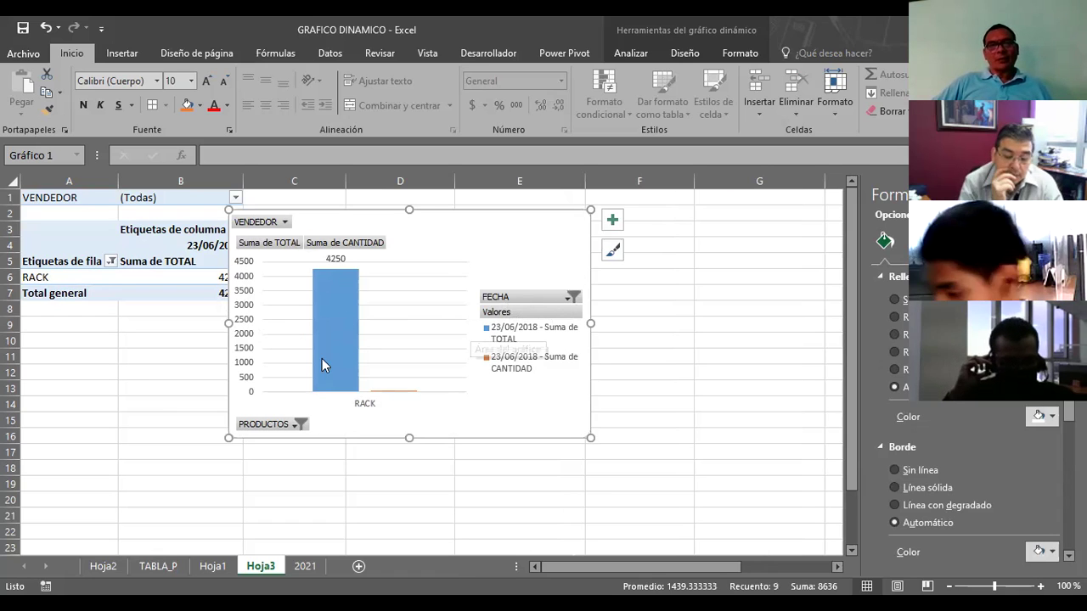
click(298, 246)
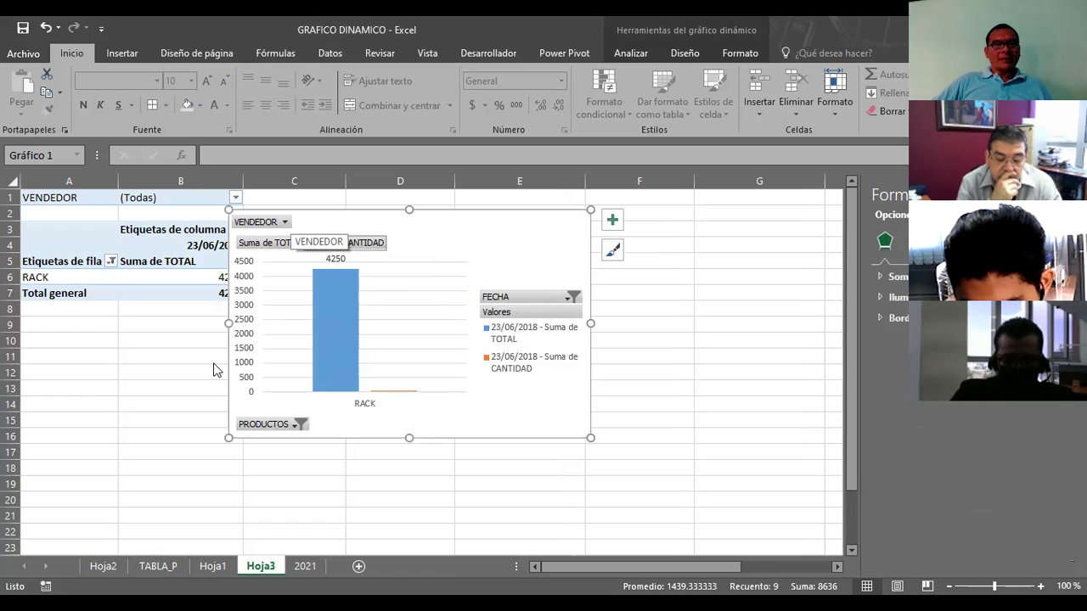
Filter the VENDEDOR field to only FABRICIO and CLAUDIA
click(285, 222)
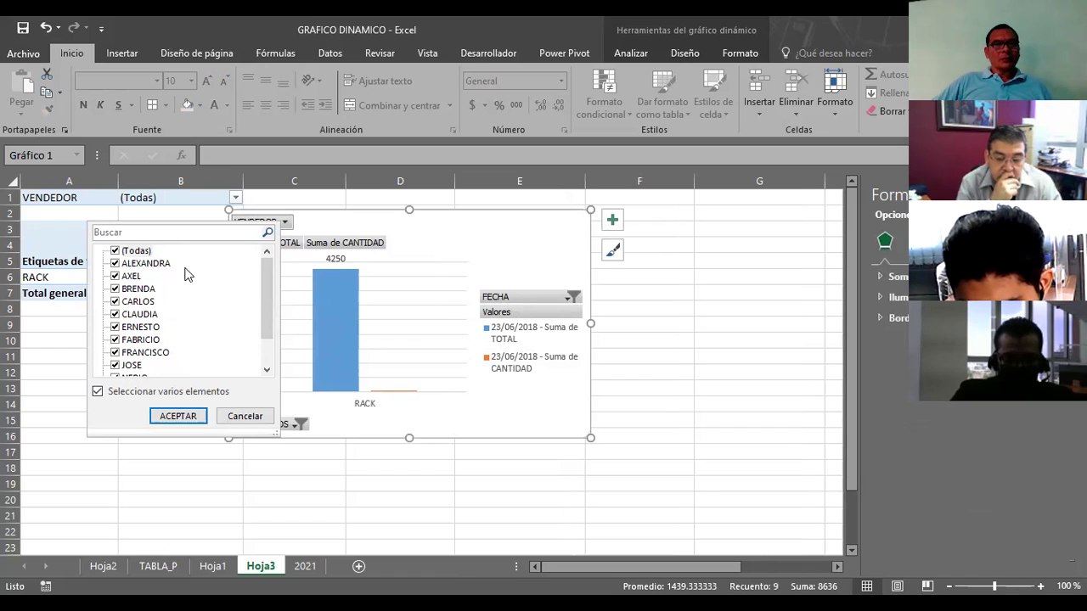
click(123, 252)
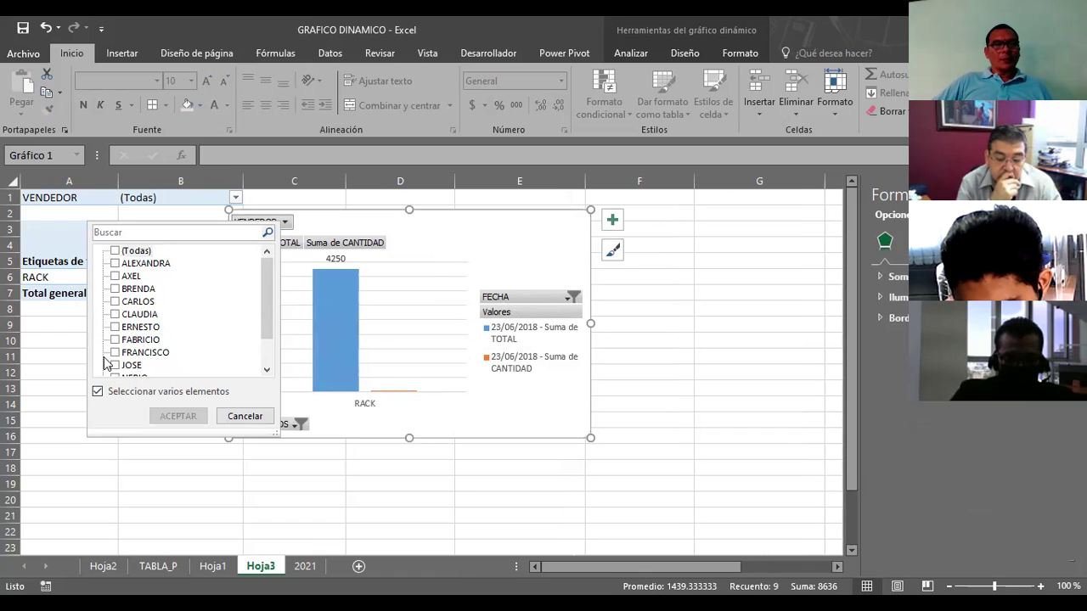
click(115, 339)
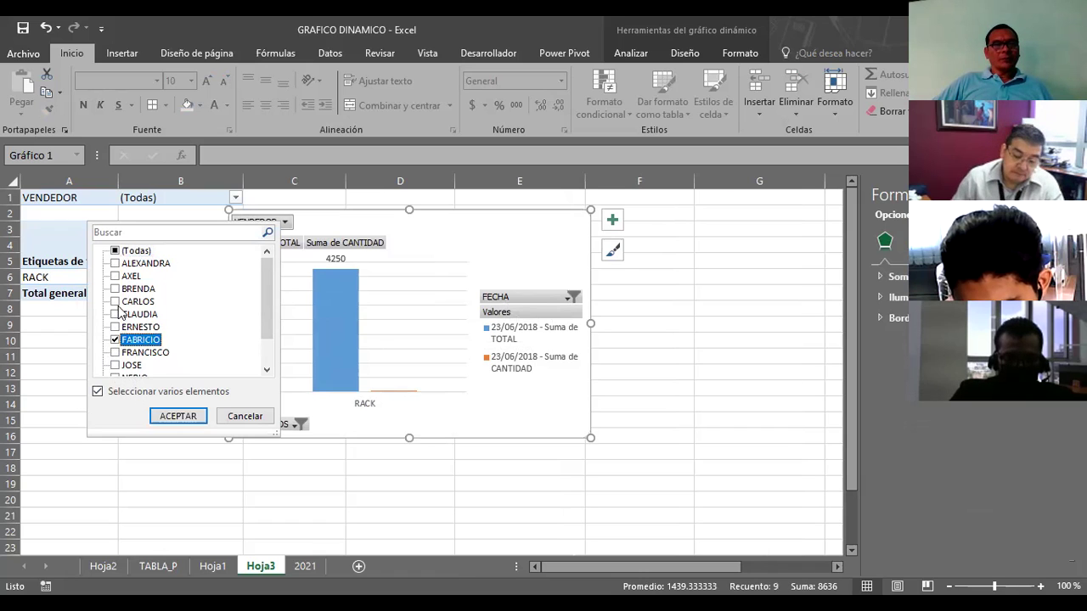
click(116, 314)
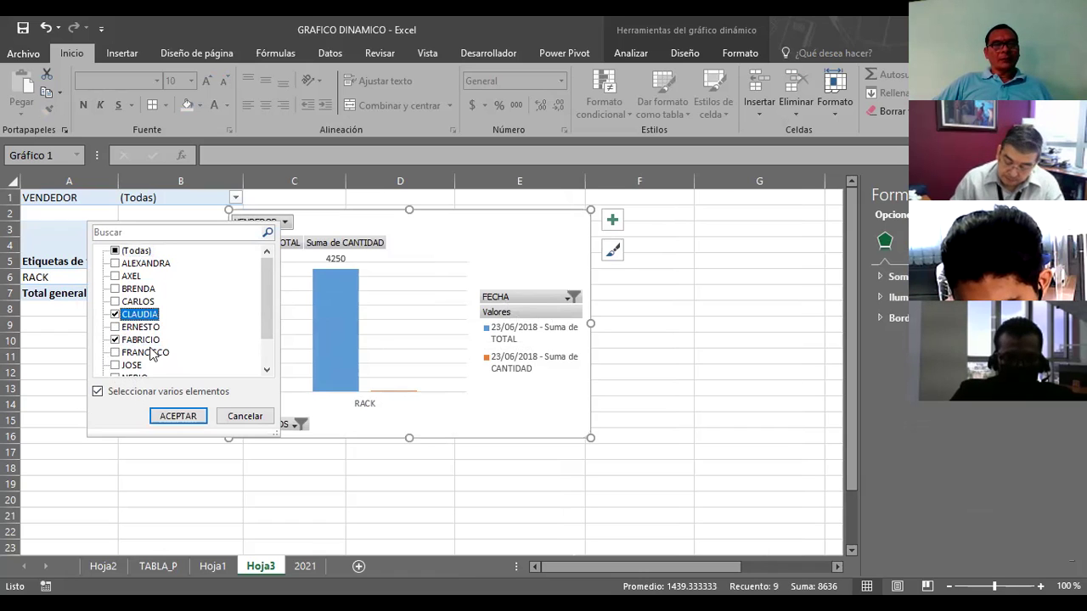
click(174, 418)
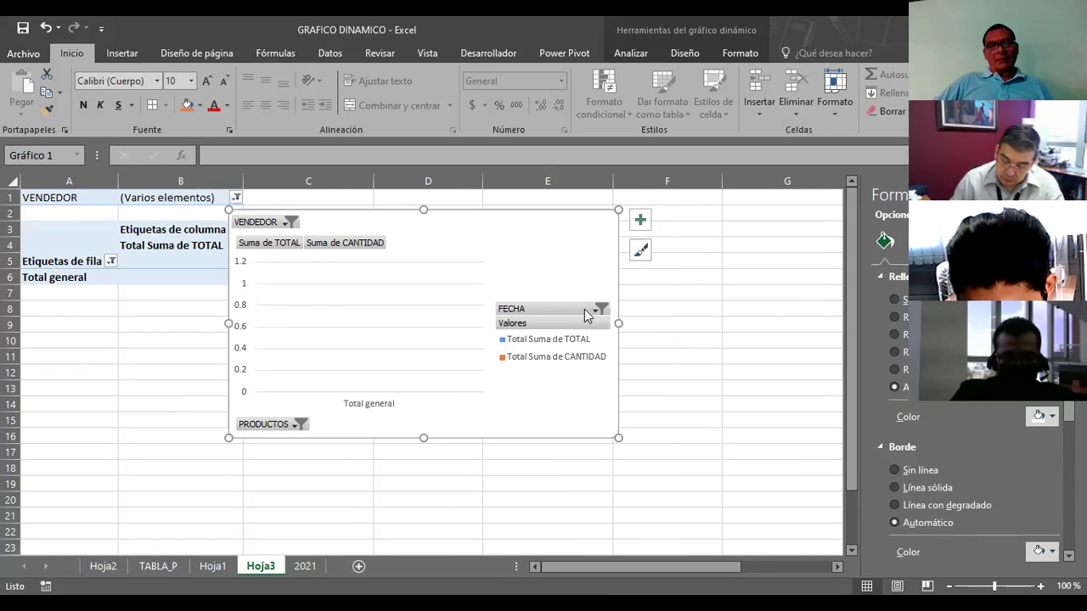
Add FRANCISCO to the seller filter and refresh the pivot chart data
click(288, 221)
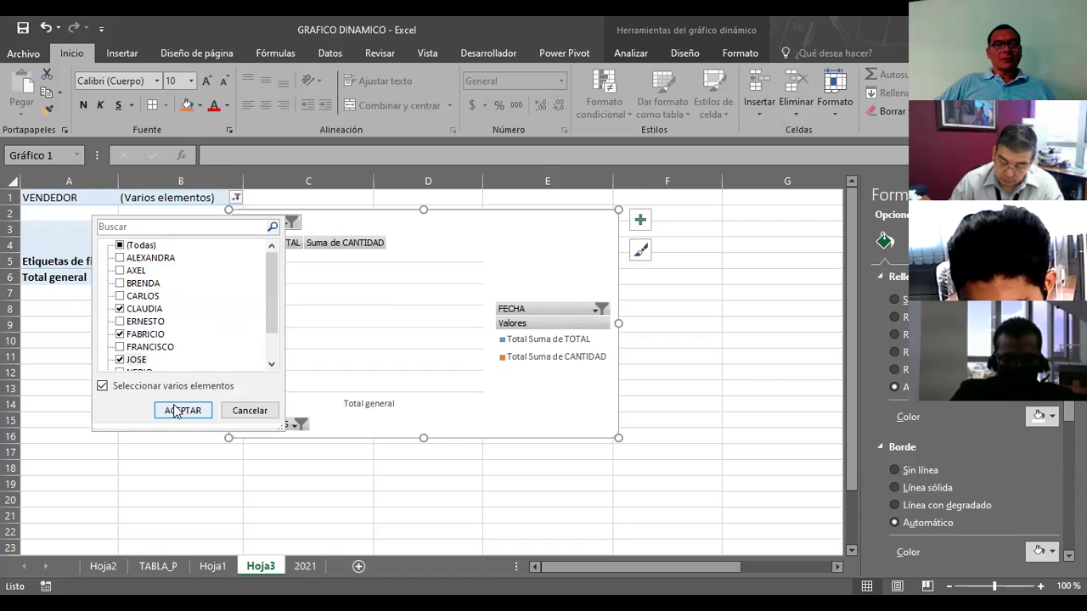
click(122, 347)
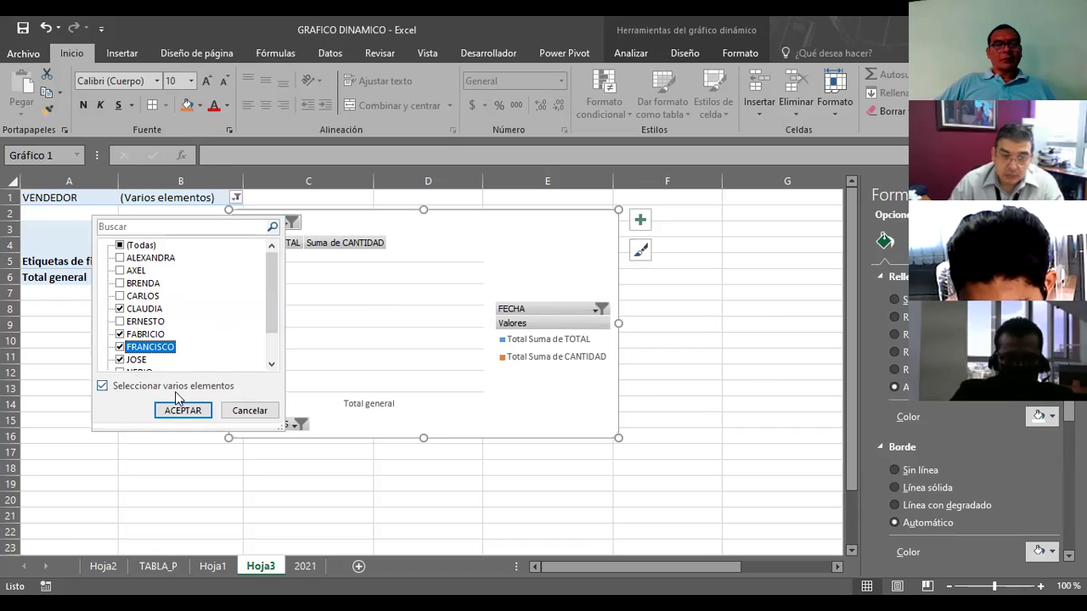
click(173, 408)
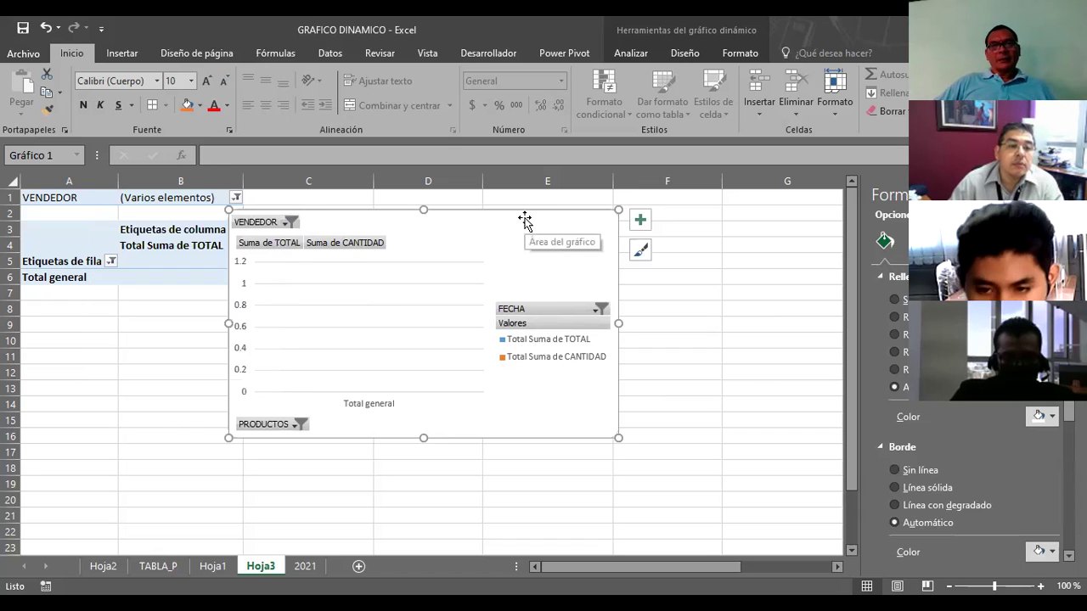
right_click(523, 213)
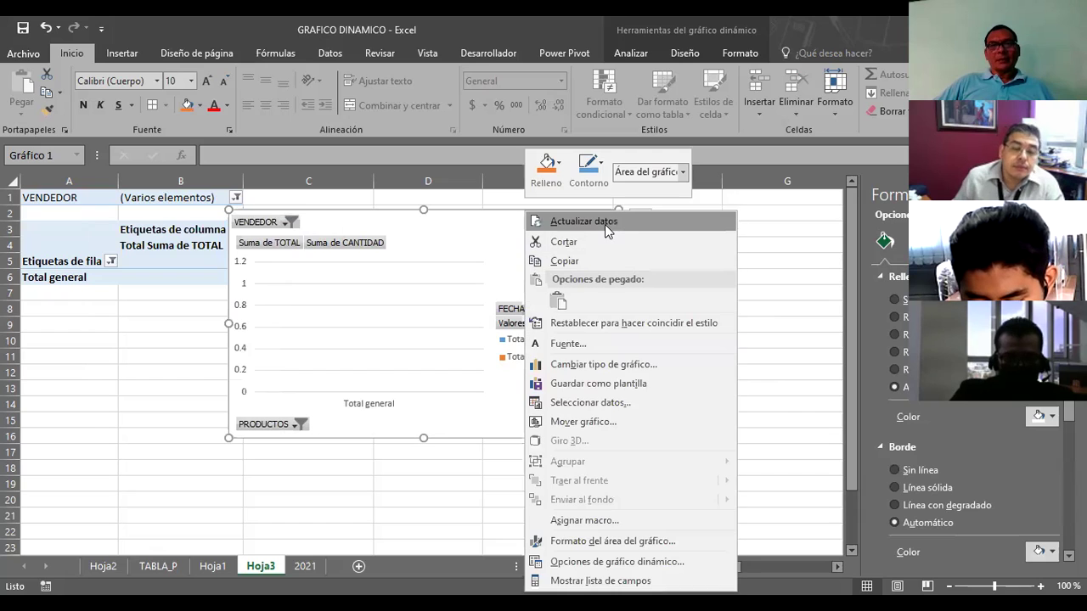
click(606, 222)
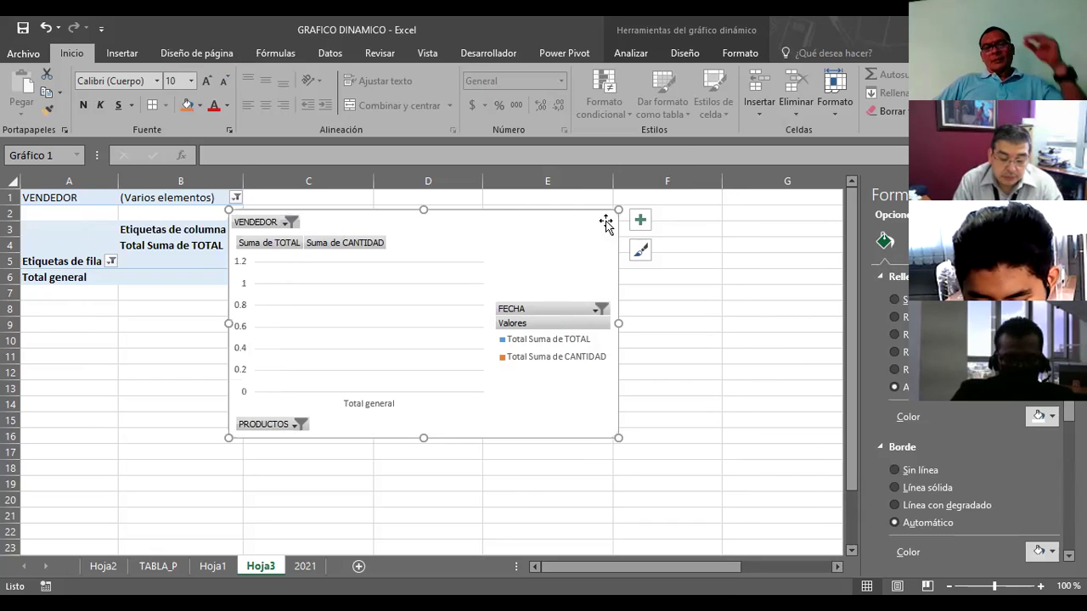
right_click(491, 211)
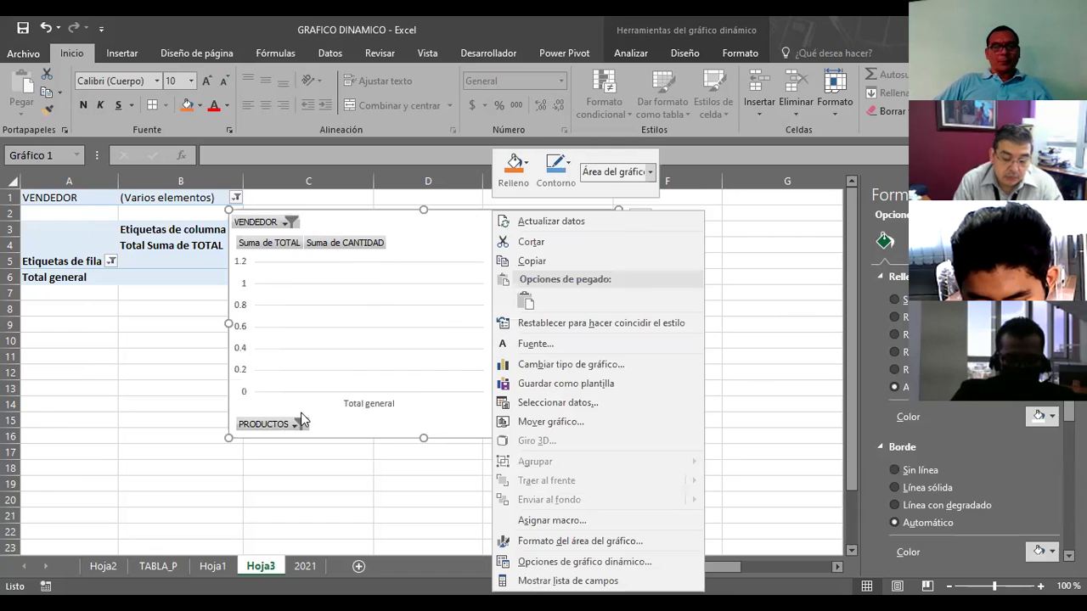
key(Escape)
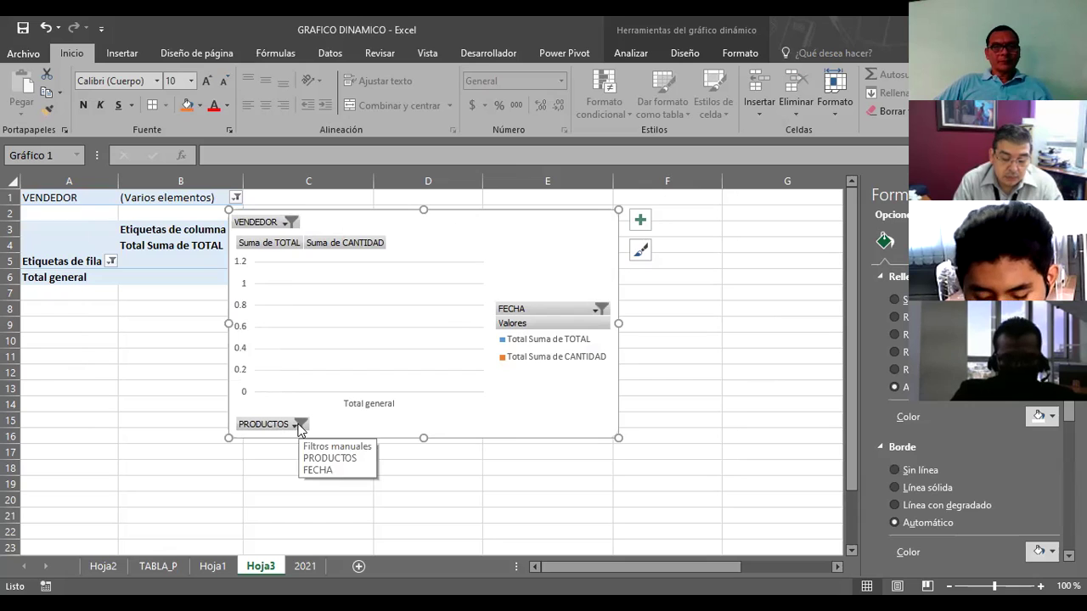
Filter the PRODUCTOS field to show PROCESADOR I7
click(299, 423)
click(133, 254)
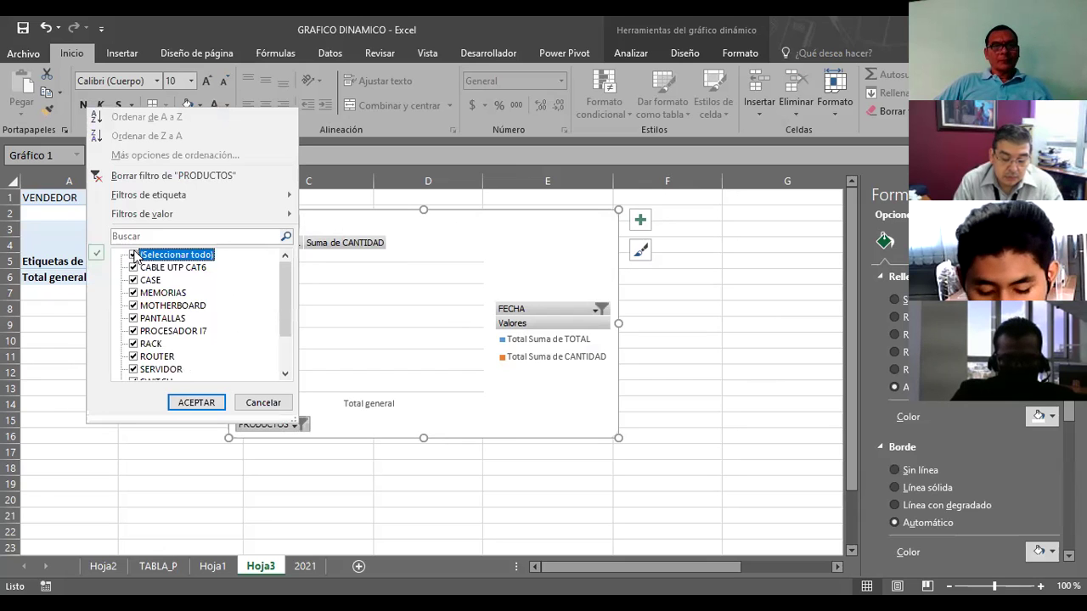
click(194, 404)
click(194, 404)
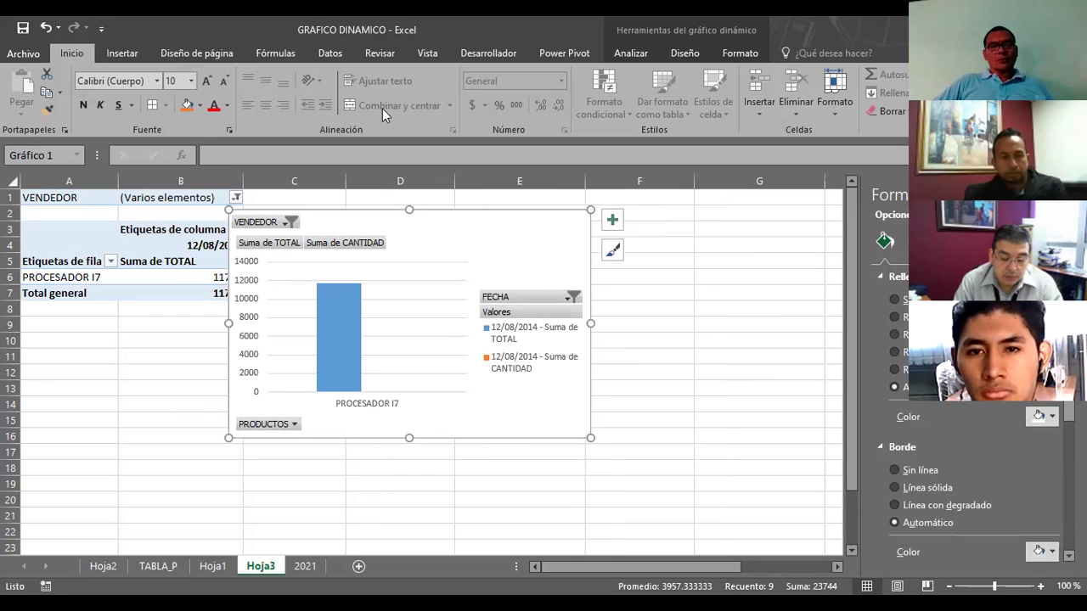
Insert a VENDEDOR slicer and drag it beside column A
click(111, 54)
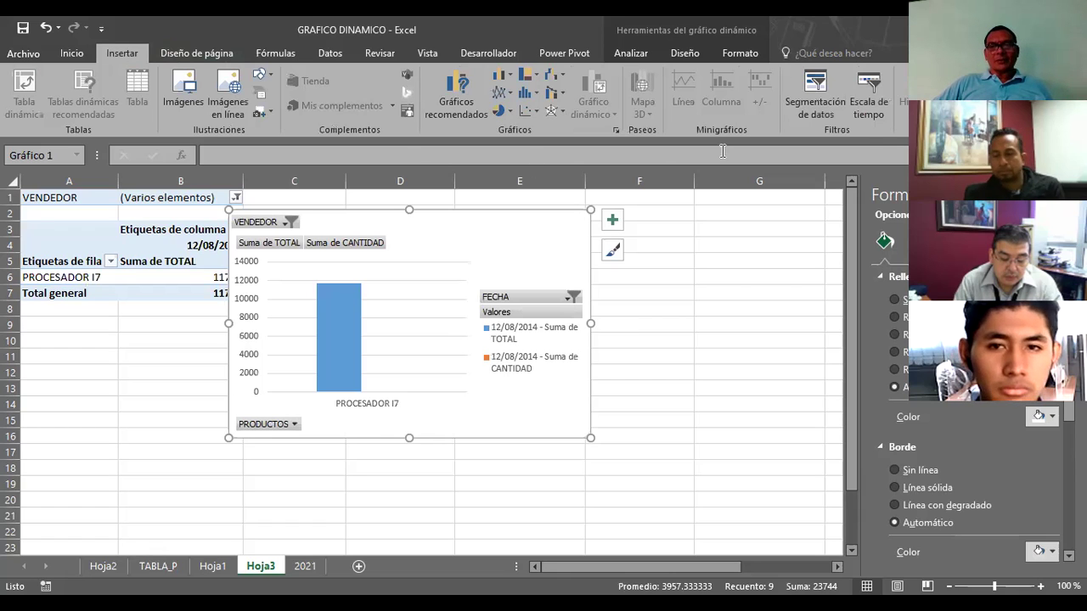
click(807, 108)
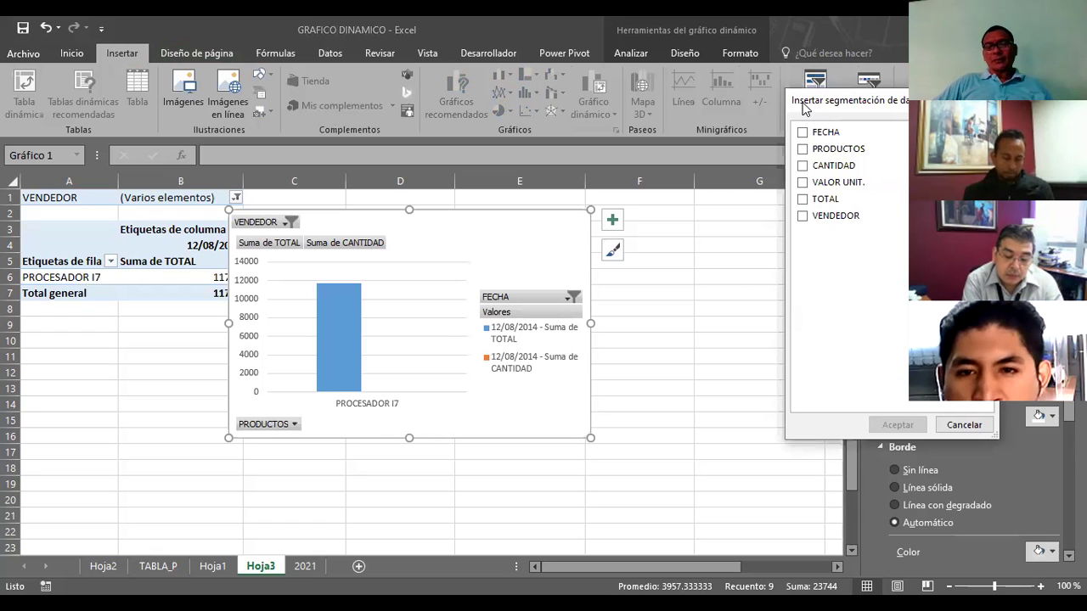
click(803, 217)
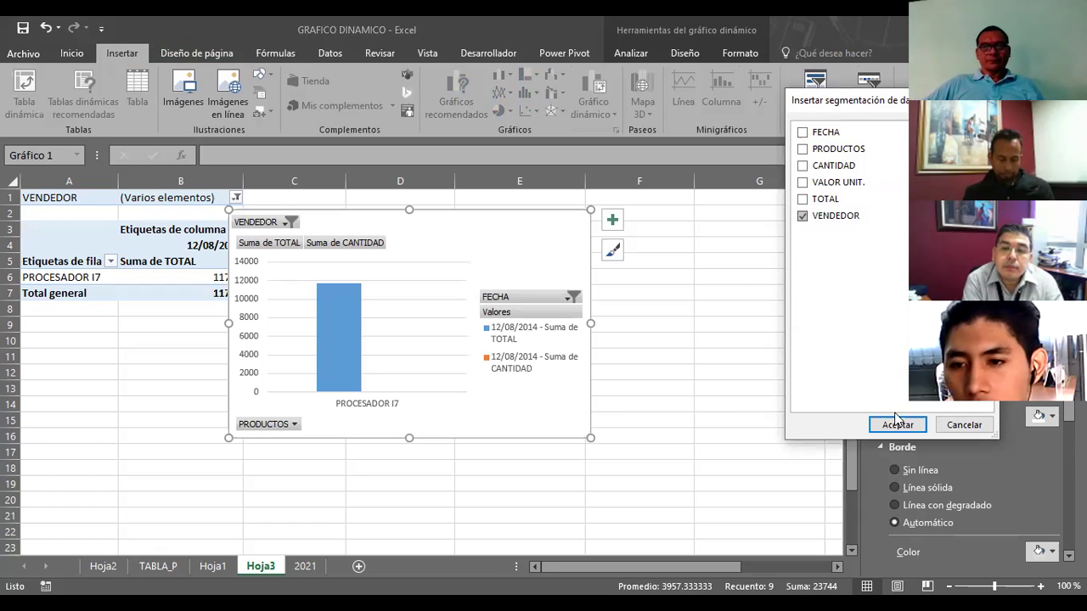
click(898, 425)
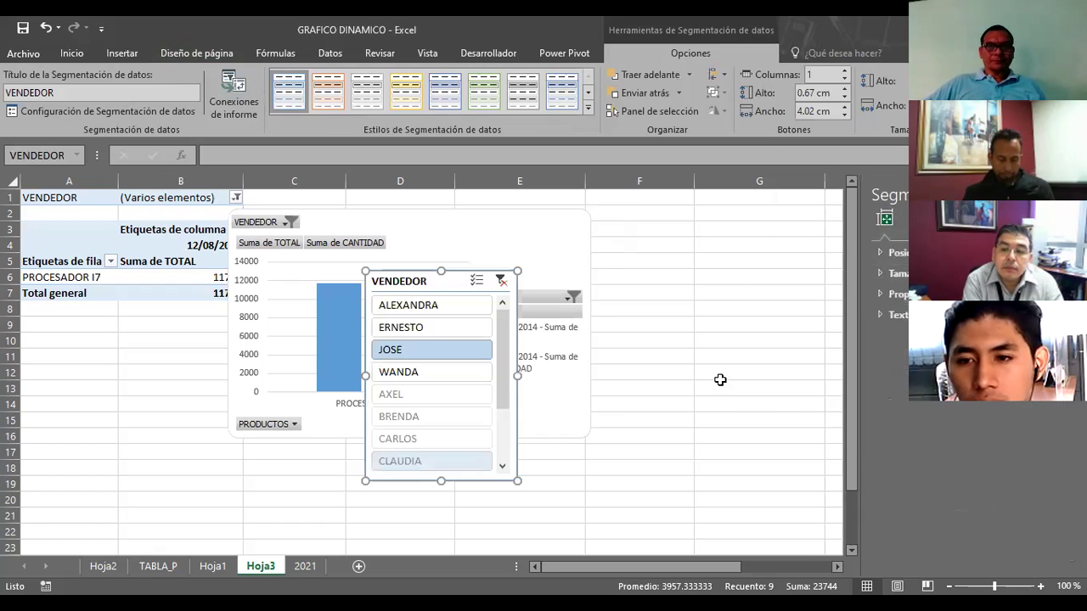
drag(443, 285, 136, 219)
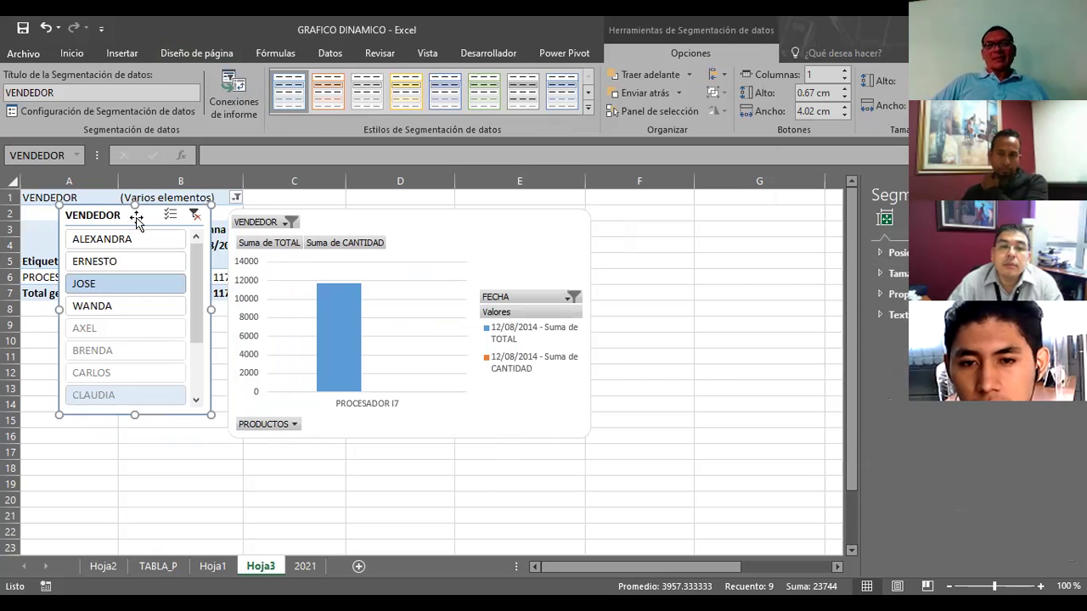
Open and close the Existing Connections window, then return to the pivot table
click(121, 53)
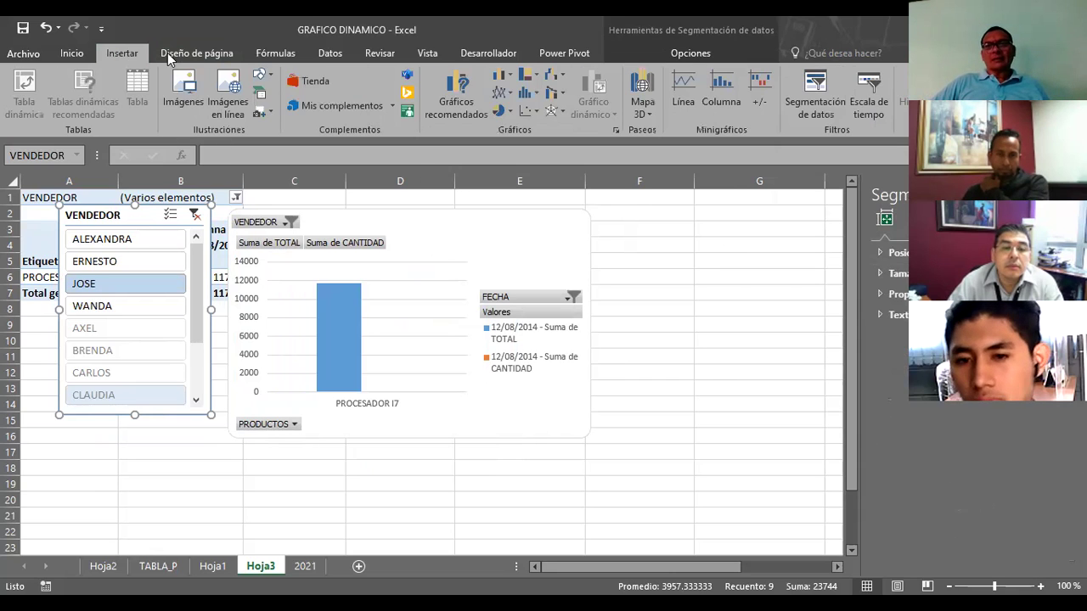
click(820, 105)
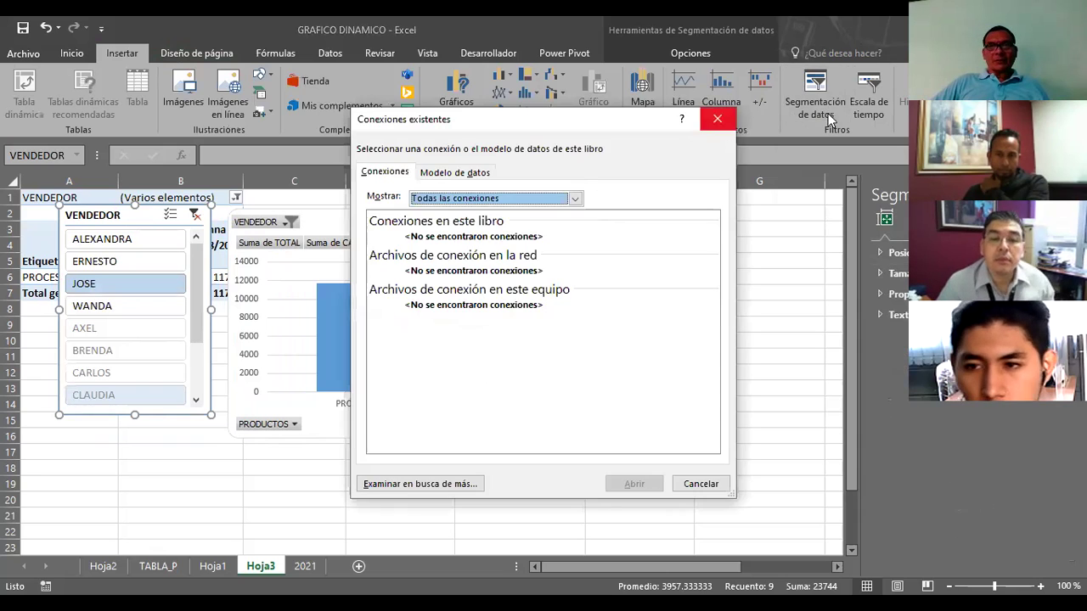
click(717, 120)
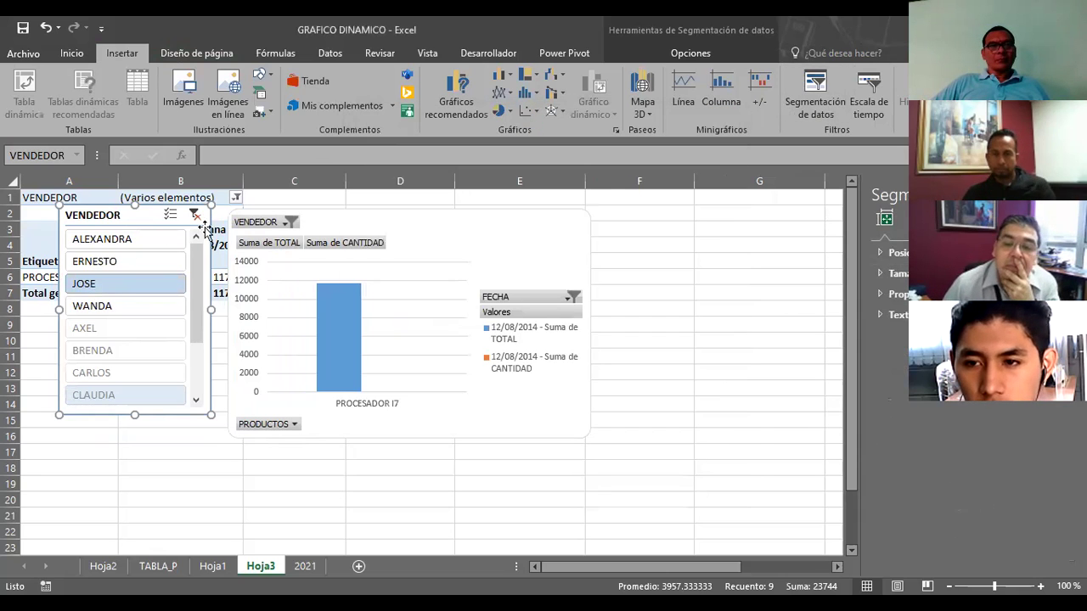
click(46, 276)
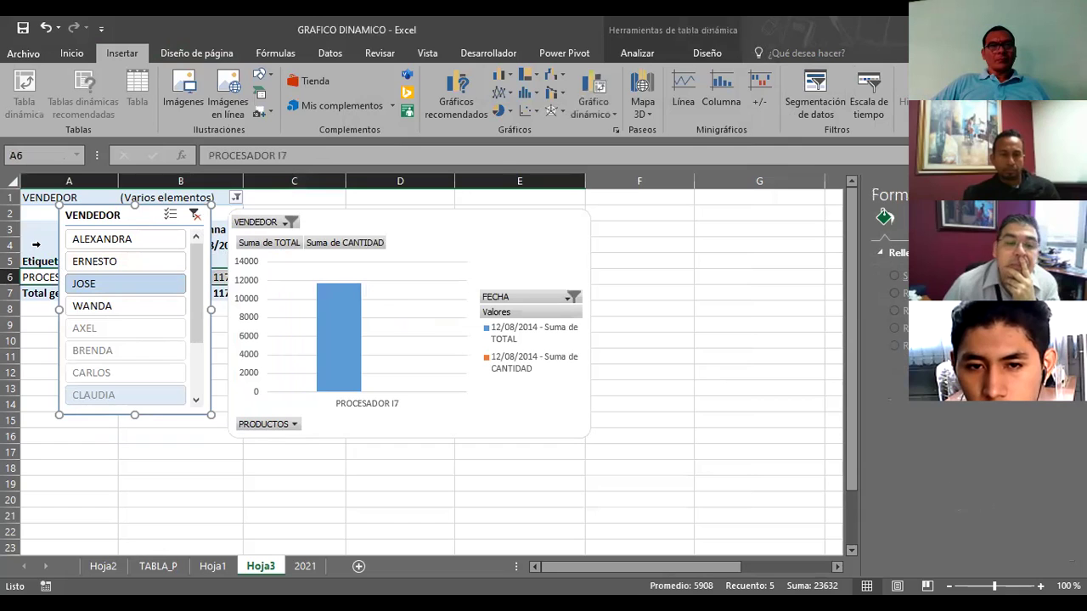
Add a PRODUCTOS slicer to the pivot and move it over columns F–G
click(36, 245)
click(815, 93)
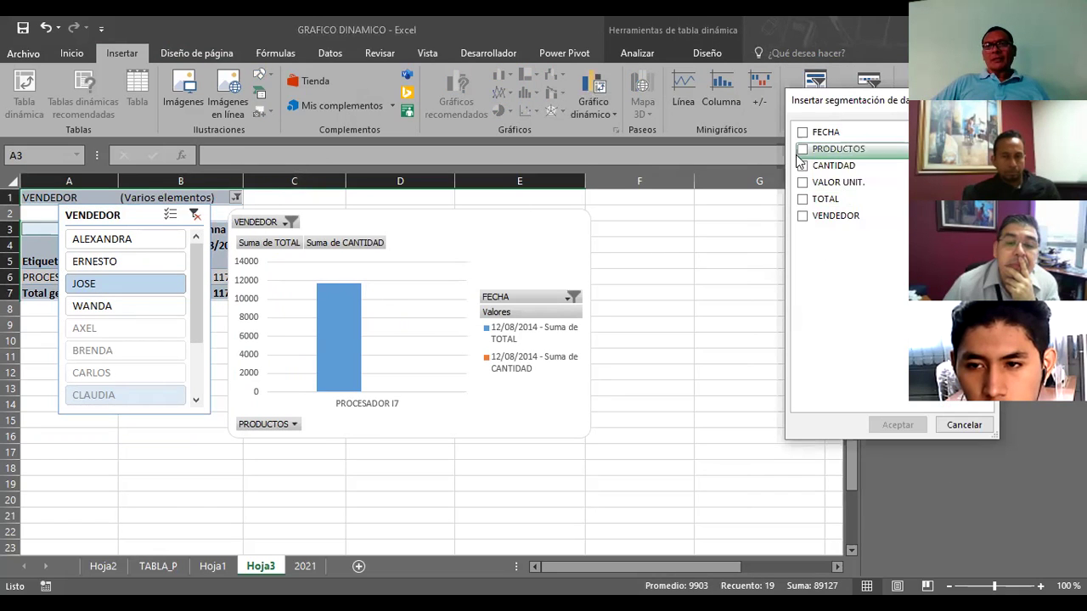
click(803, 149)
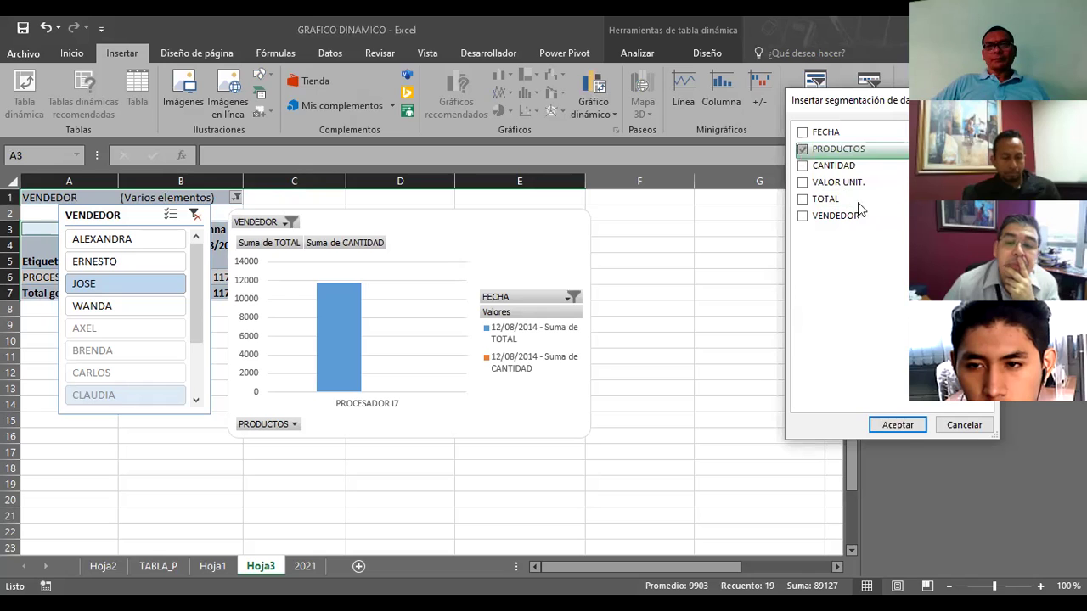
click(900, 427)
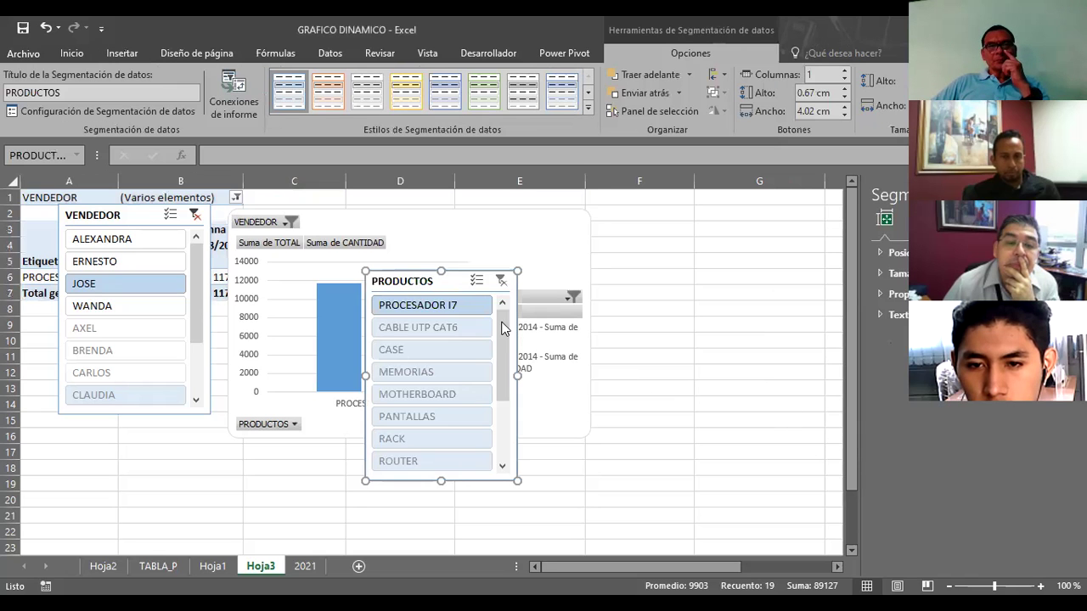
drag(447, 279, 704, 213)
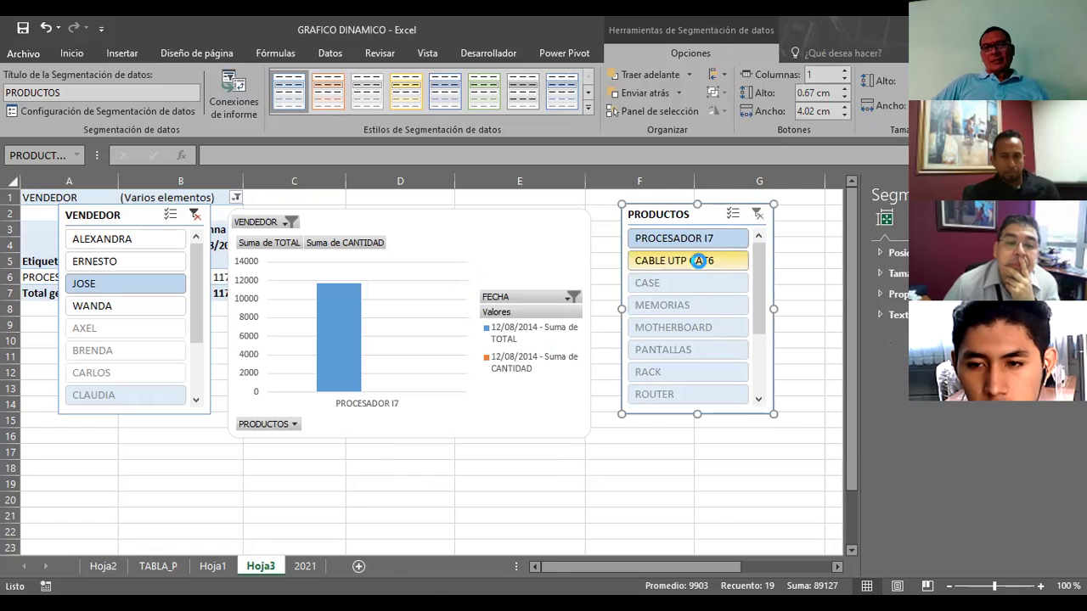
Try product filters: CABLE UTP CAT6, ROUTER, RACK, PANTALLAS, MEMORIAS, CASE, then CABLE UTP CAT6
click(699, 262)
click(699, 262)
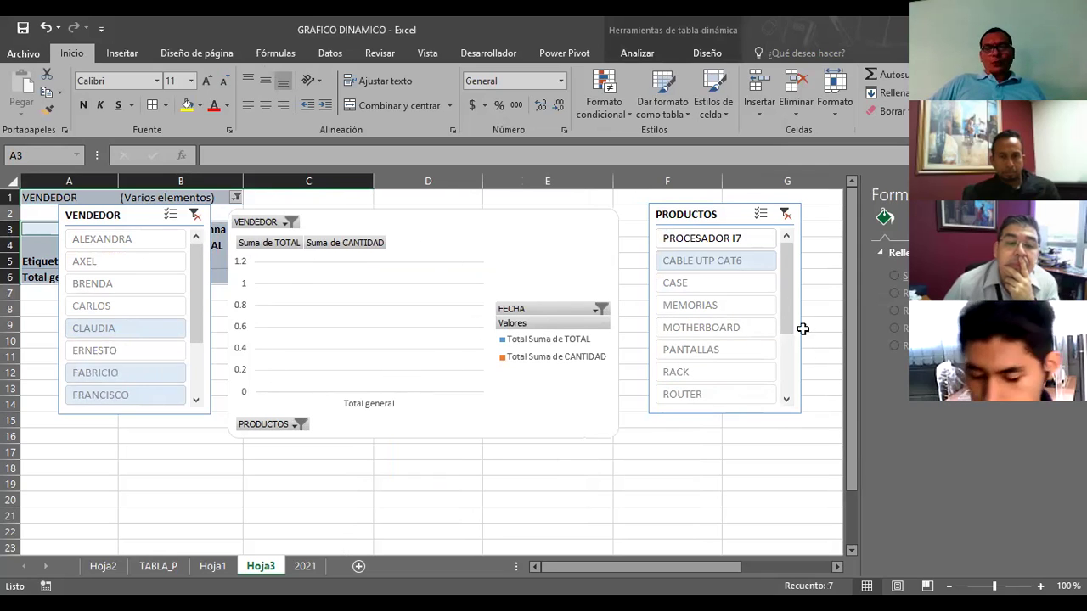
click(701, 397)
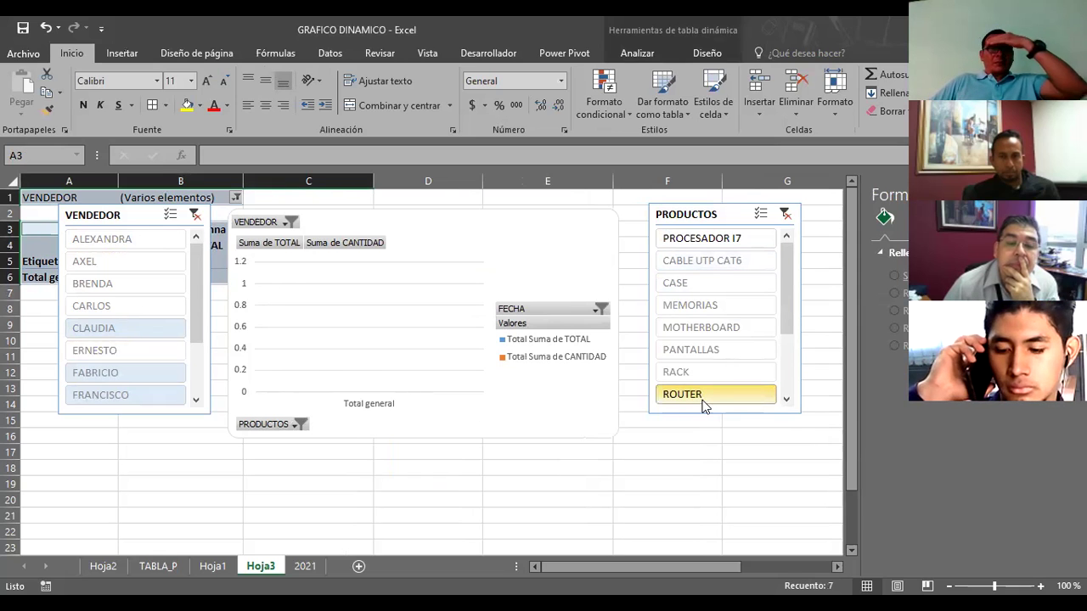
click(703, 378)
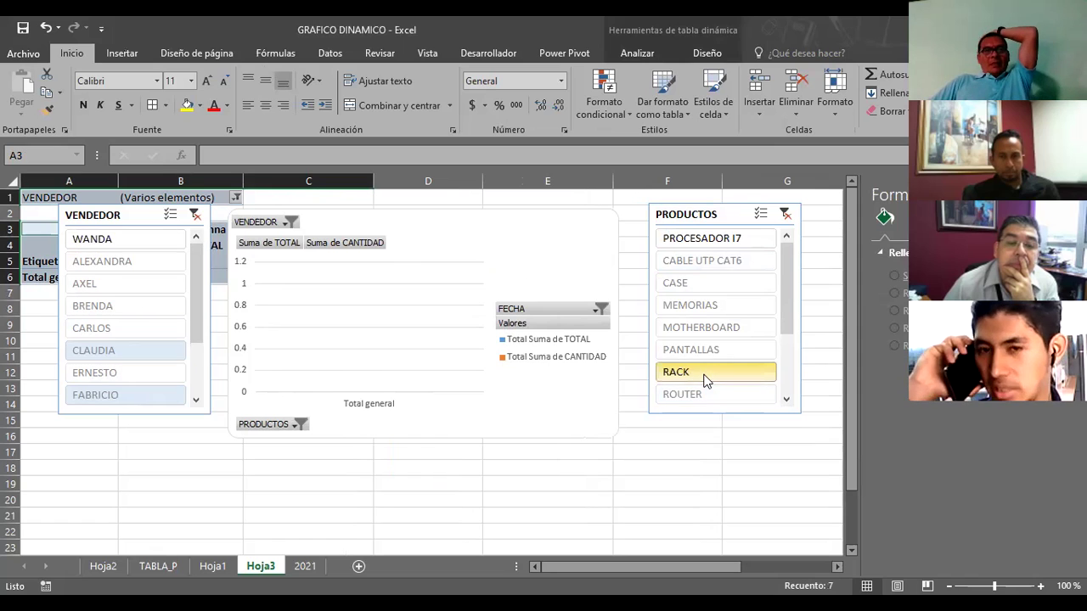
click(690, 357)
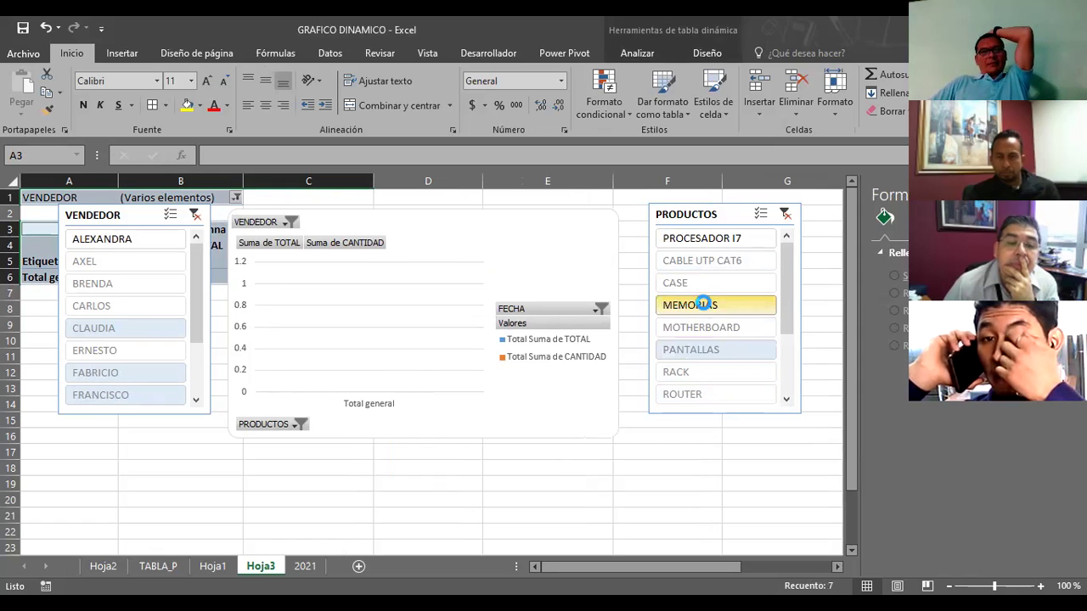
click(702, 311)
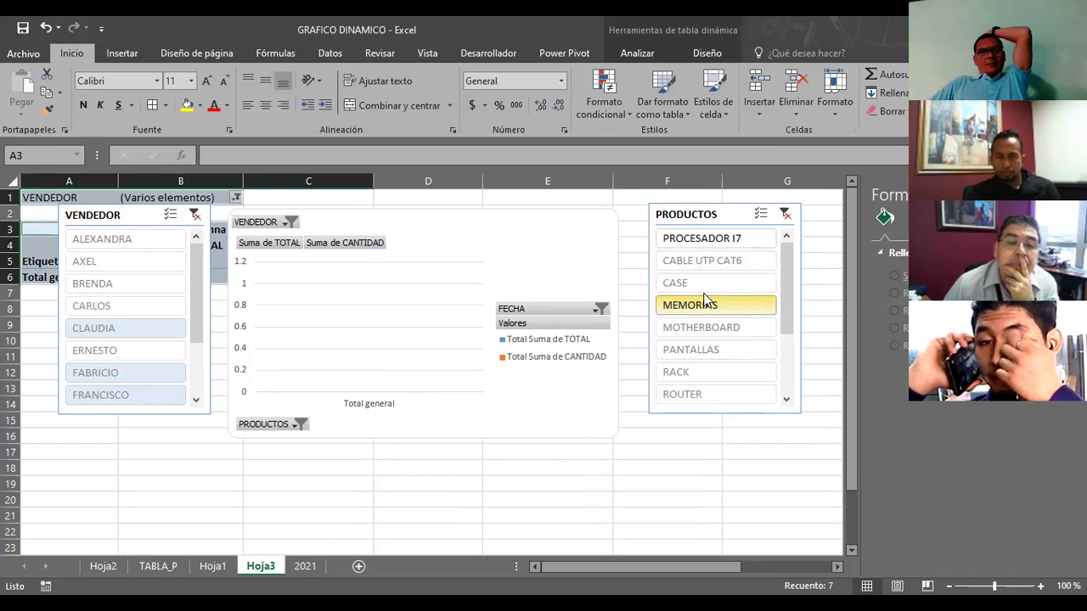
click(701, 287)
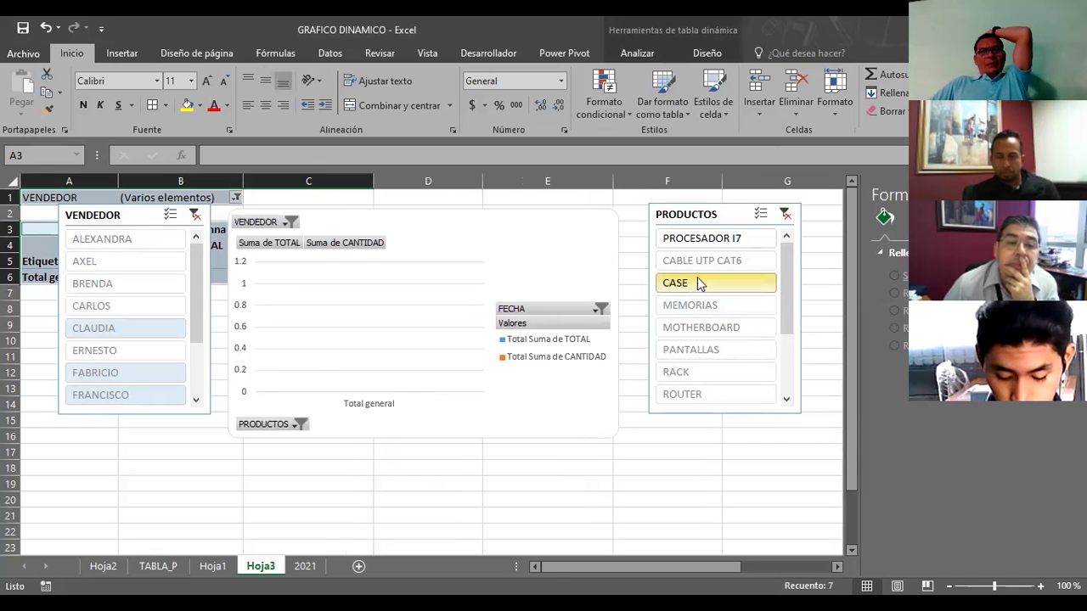
click(699, 261)
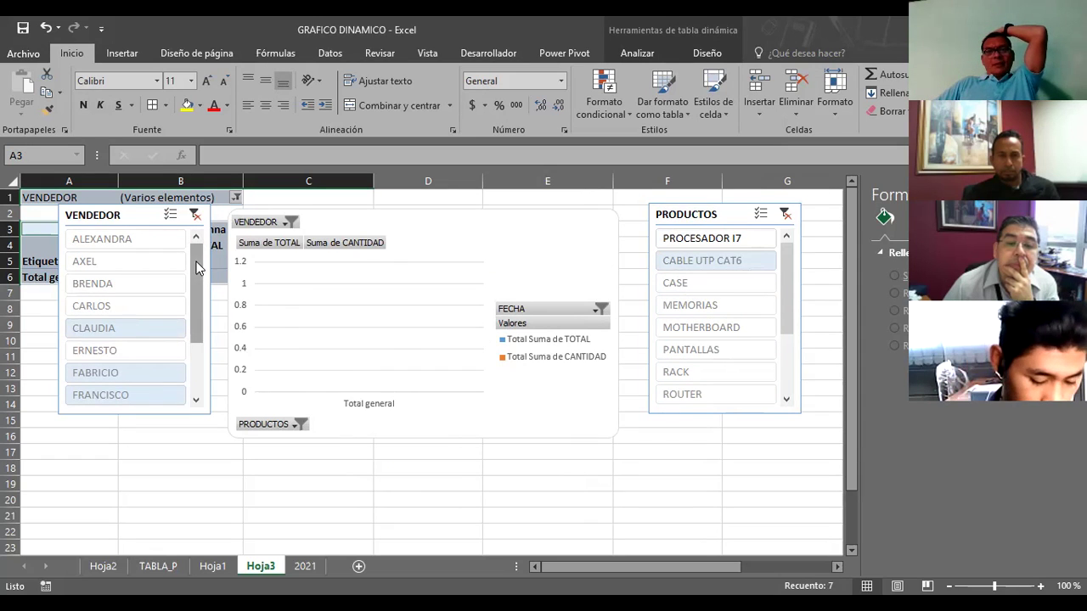
Try several single-seller filters, undo a slicer move, and settle on seller NERIO
click(104, 283)
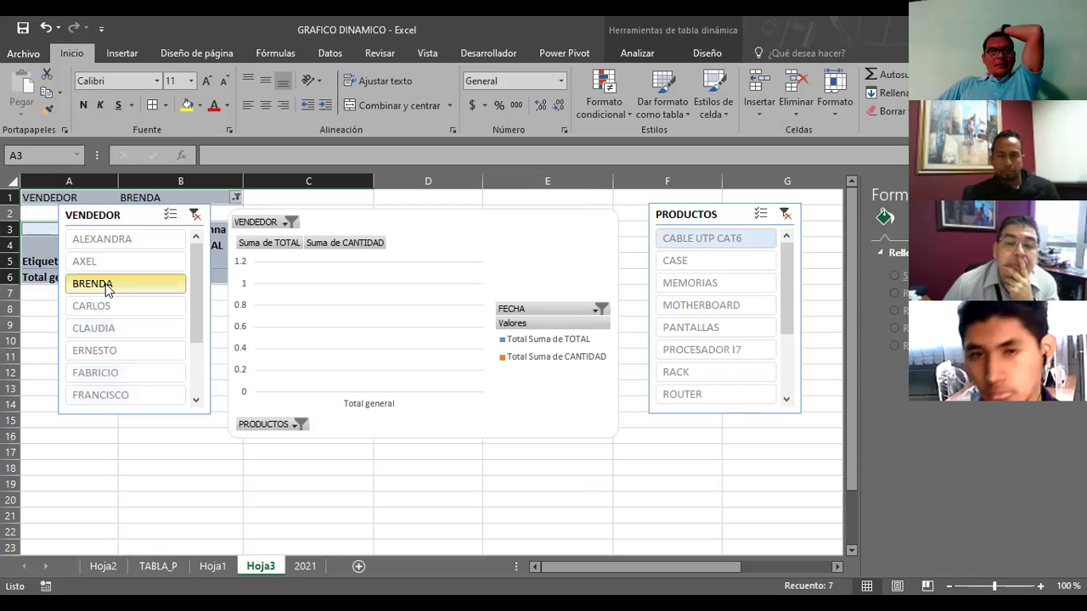
click(105, 329)
click(102, 370)
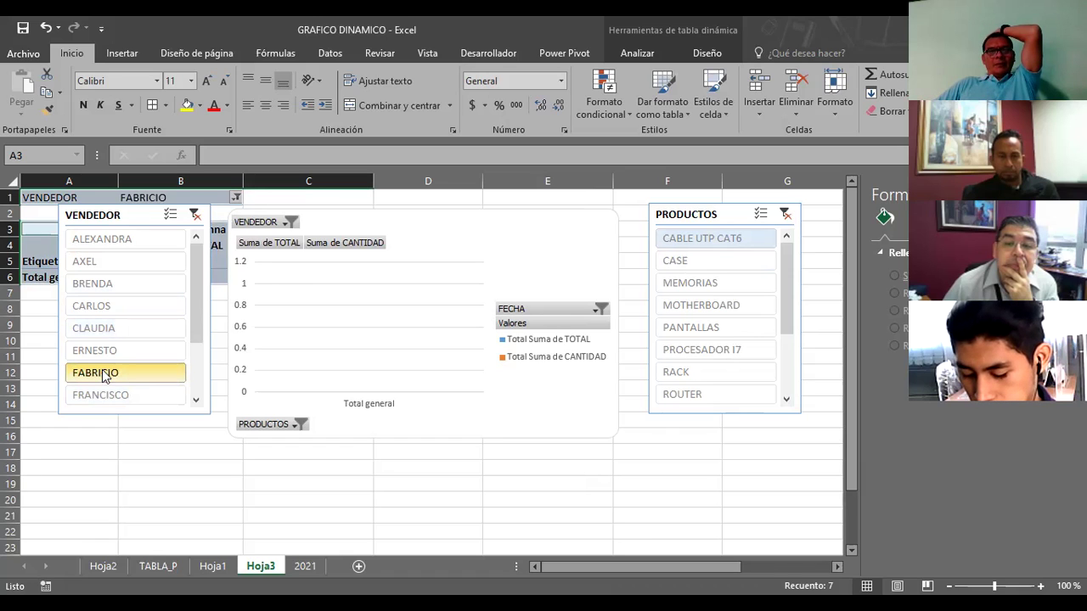
scroll(161, 298, down, 3)
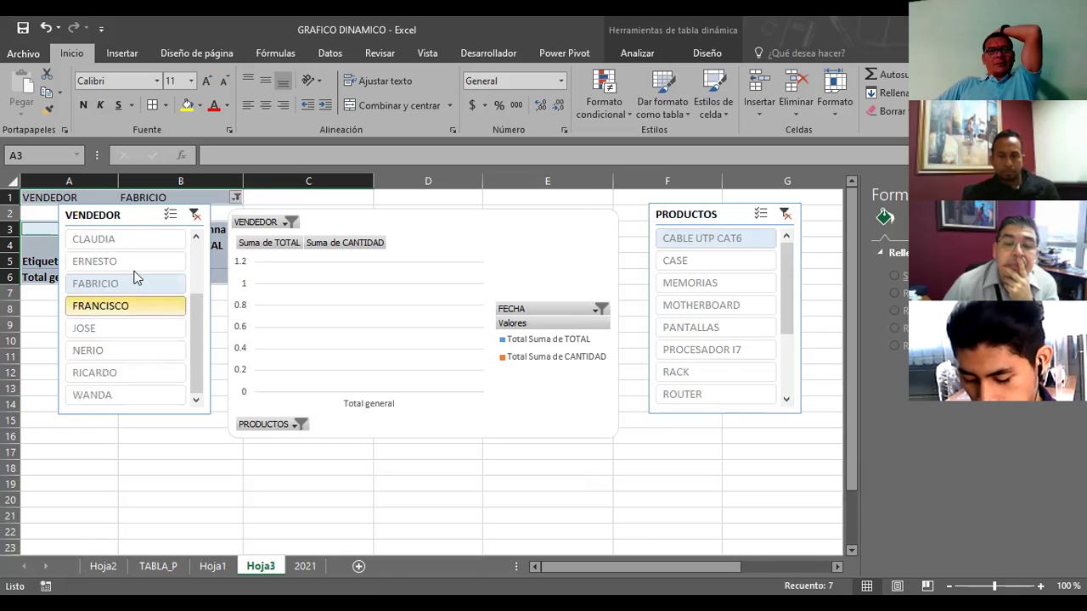
drag(121, 213, 262, 265)
drag(414, 258, 546, 184)
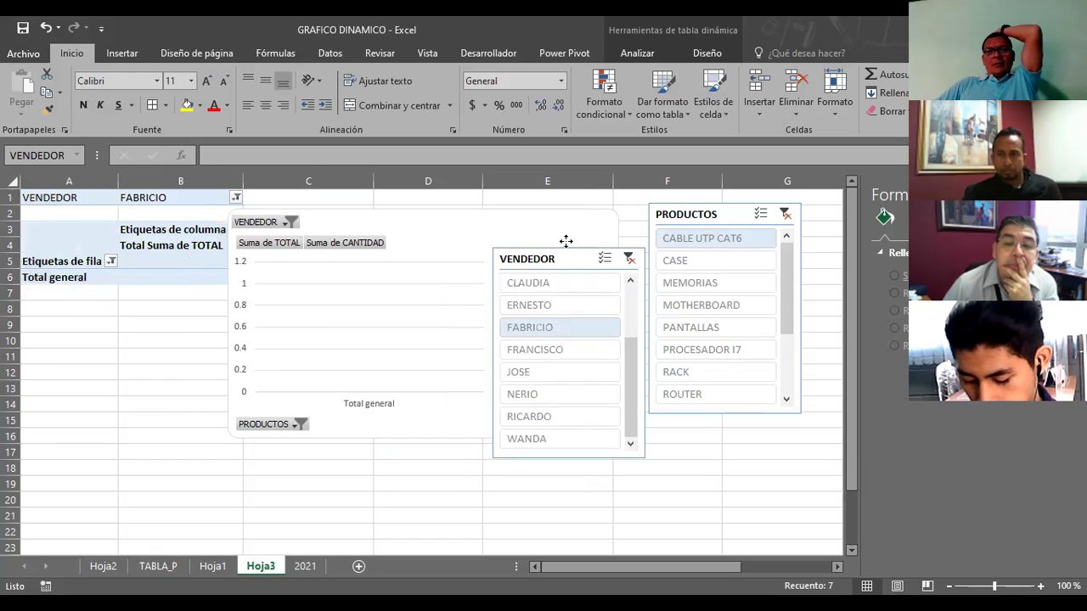
key(ctrl+z)
key(ctrl+z)
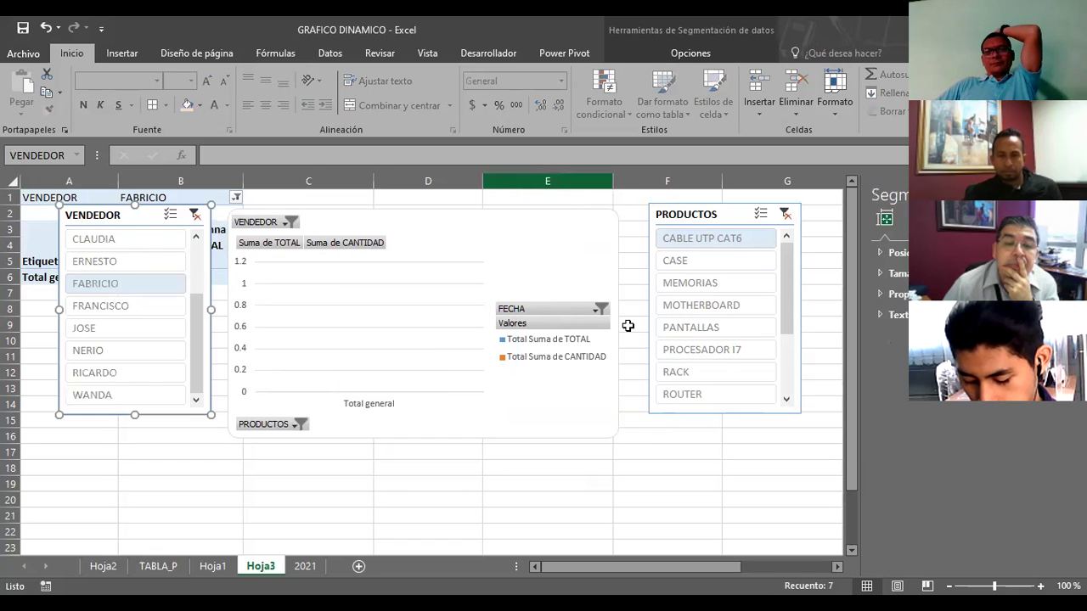
click(82, 353)
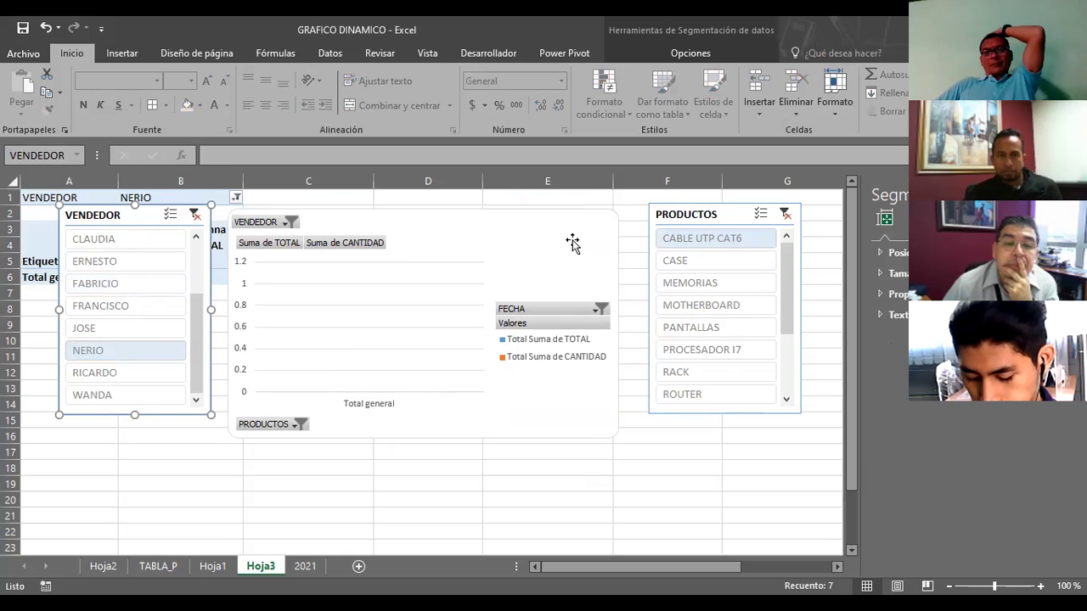
click(559, 237)
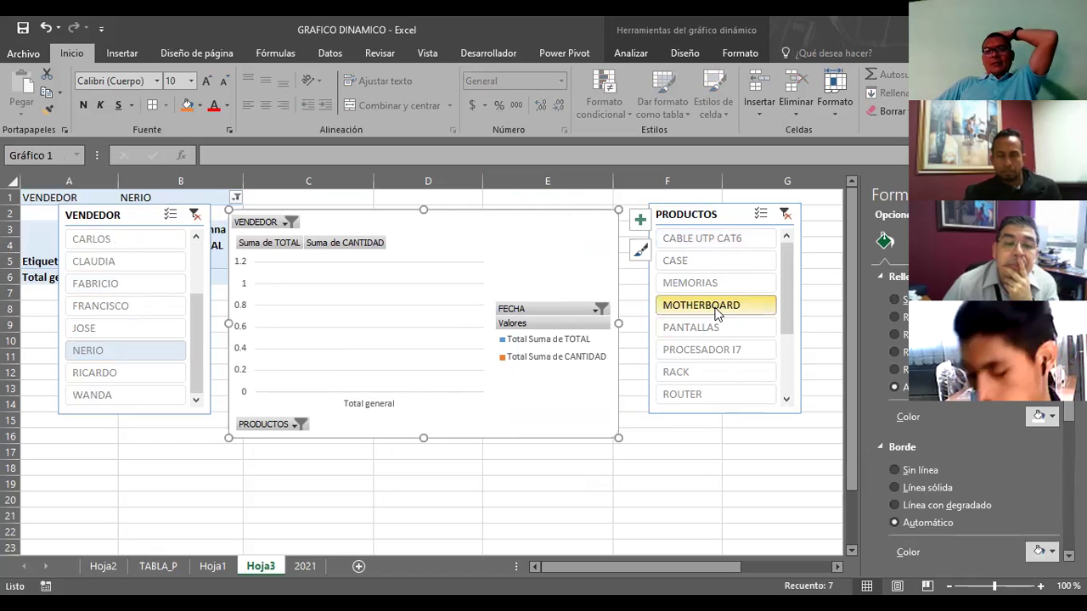
Clear the PRODUCTOS filter, set VENDEDOR to all sellers, and delete both slicers
click(785, 214)
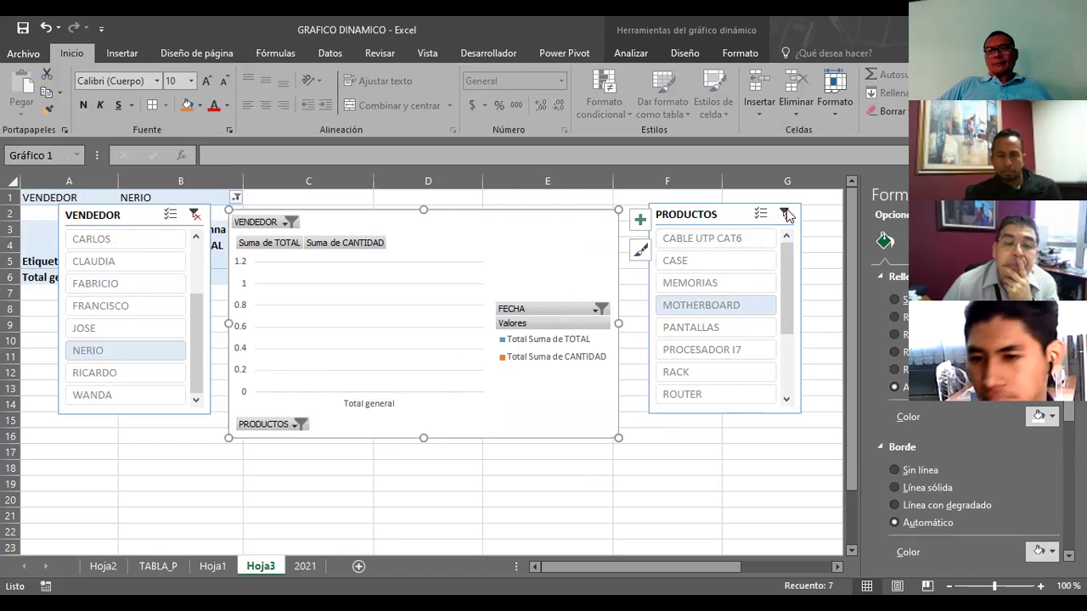
click(194, 215)
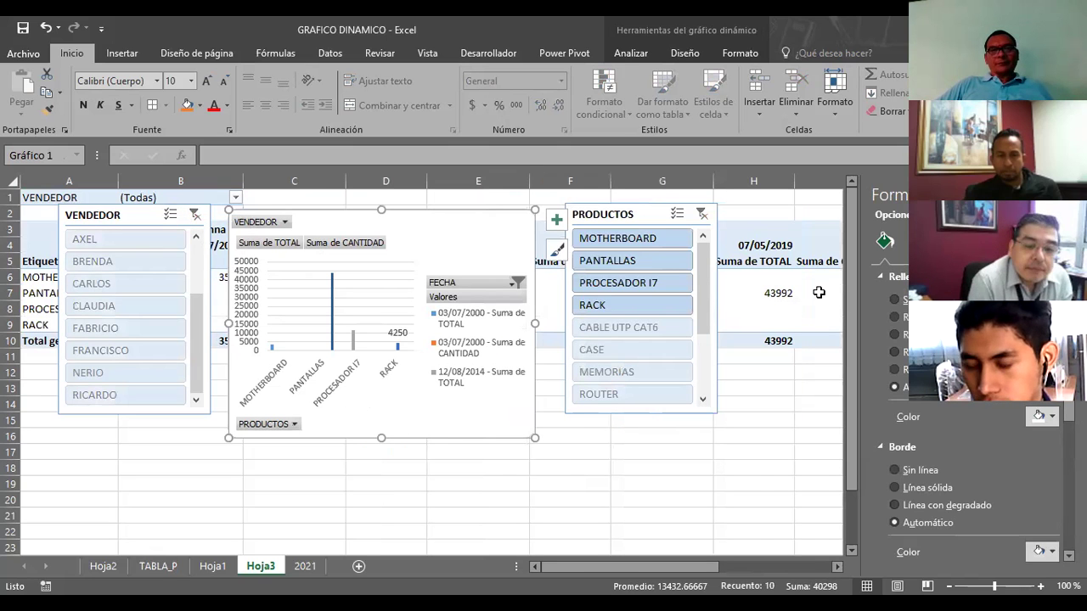
click(649, 211)
key(Delete)
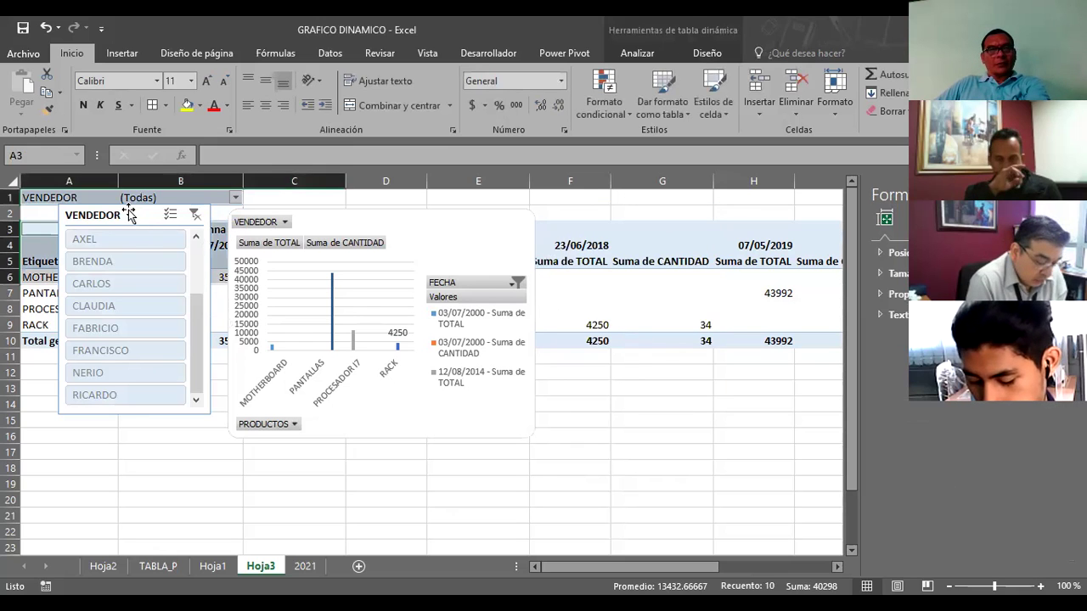
click(127, 214)
key(Delete)
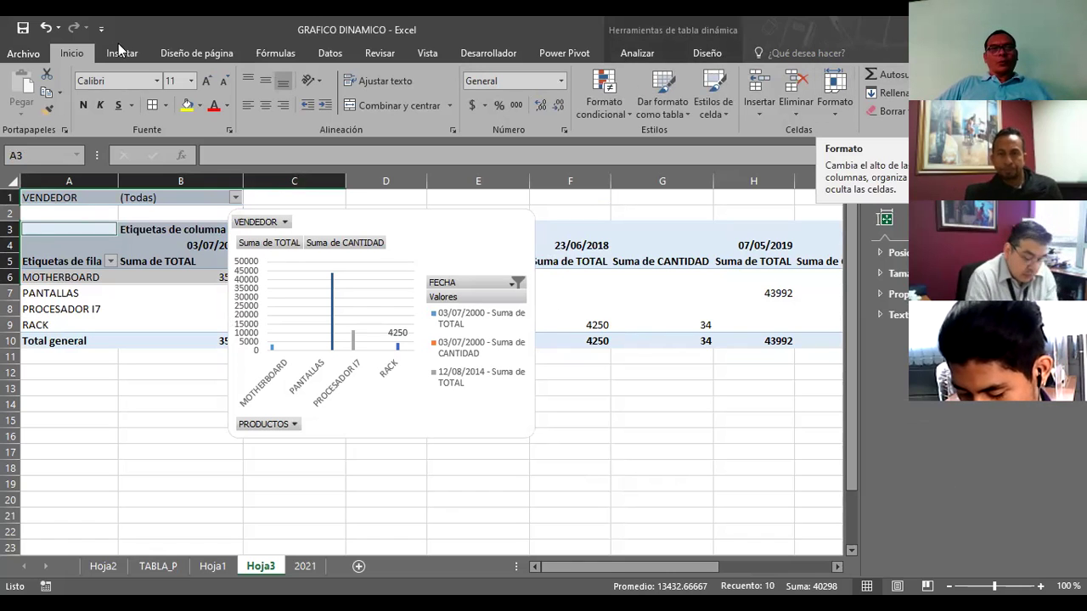
Insert a VENDEDOR slicer placed over columns A–B and widen the pivot chart to the right
click(136, 55)
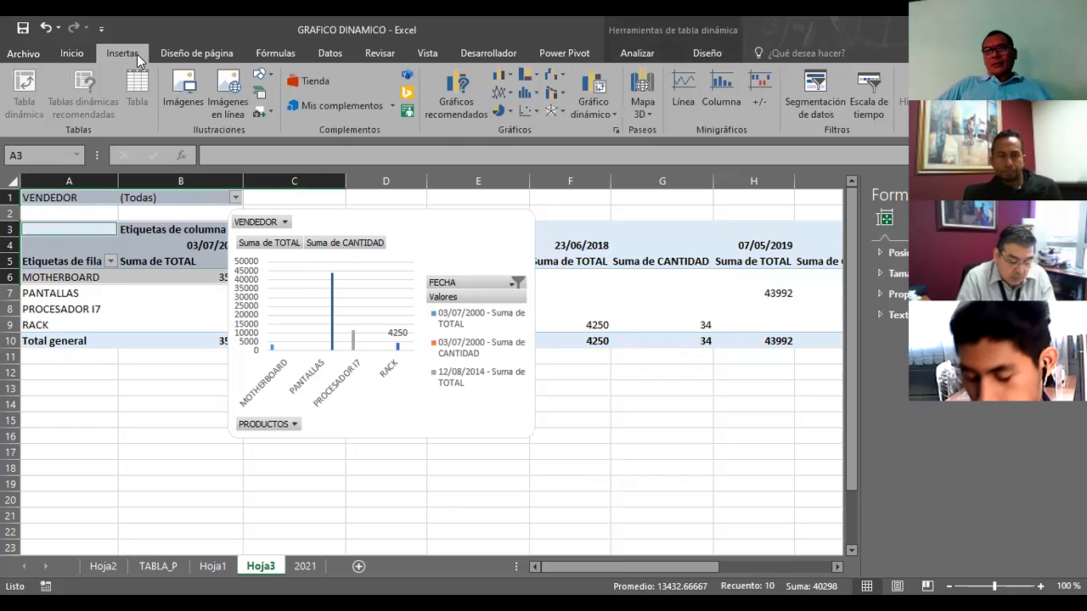
click(845, 95)
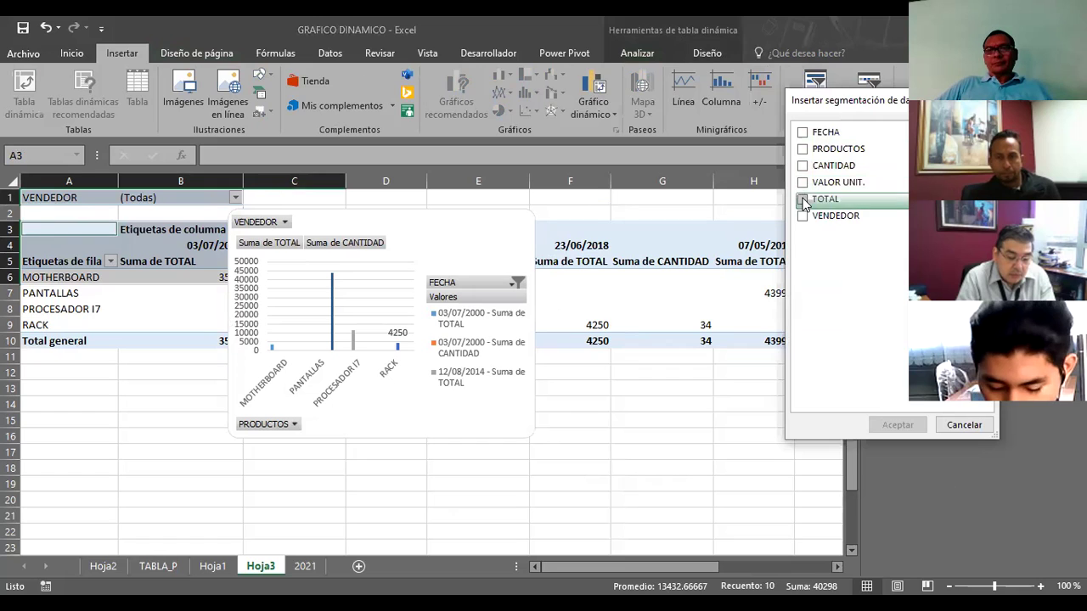
click(802, 216)
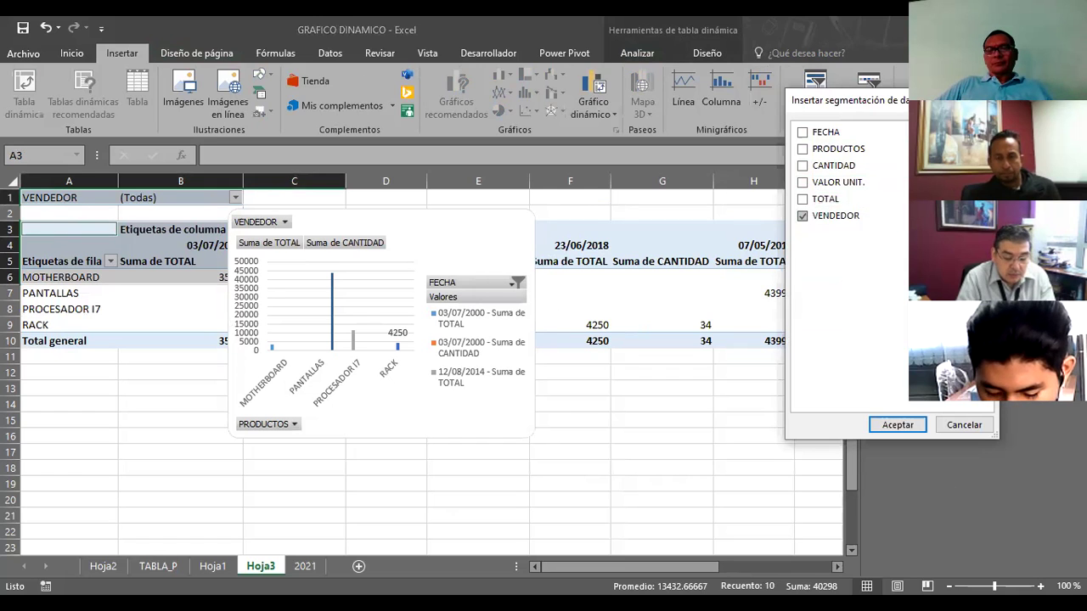
click(898, 425)
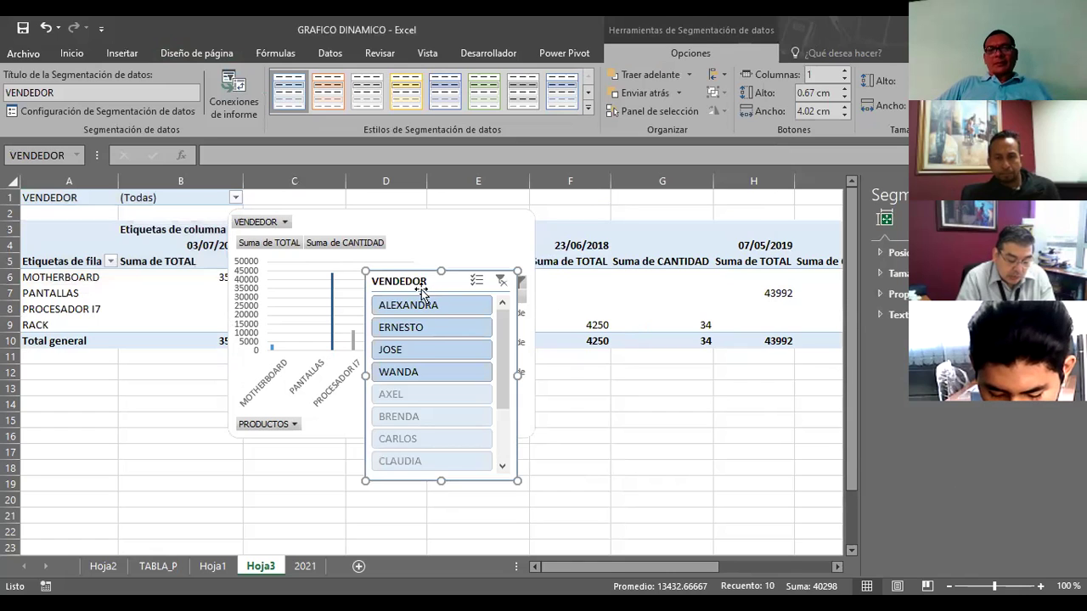
drag(416, 280, 103, 241)
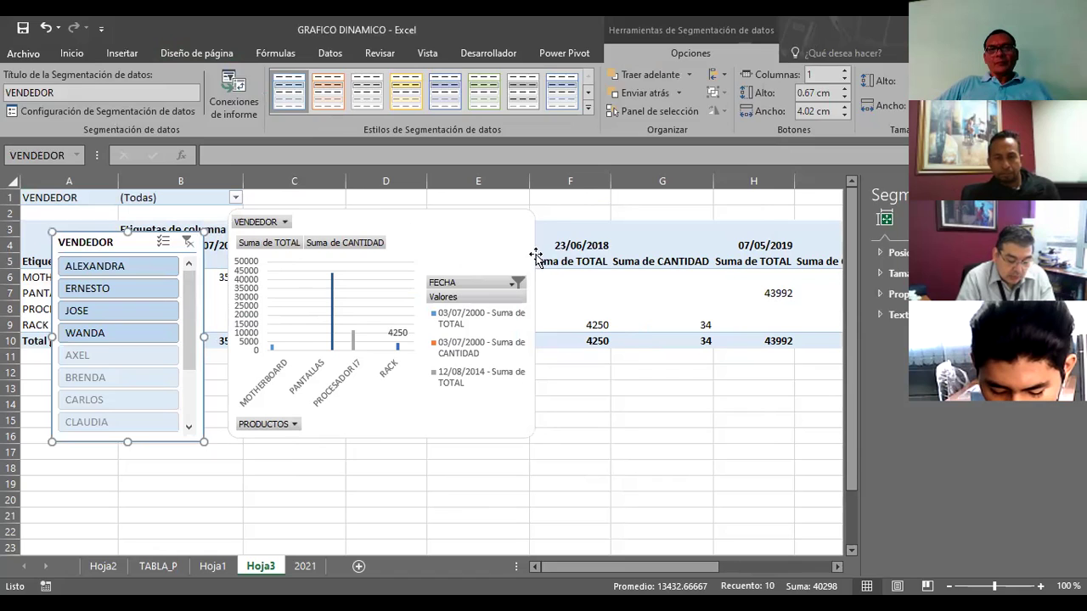
click(535, 257)
drag(530, 321, 644, 340)
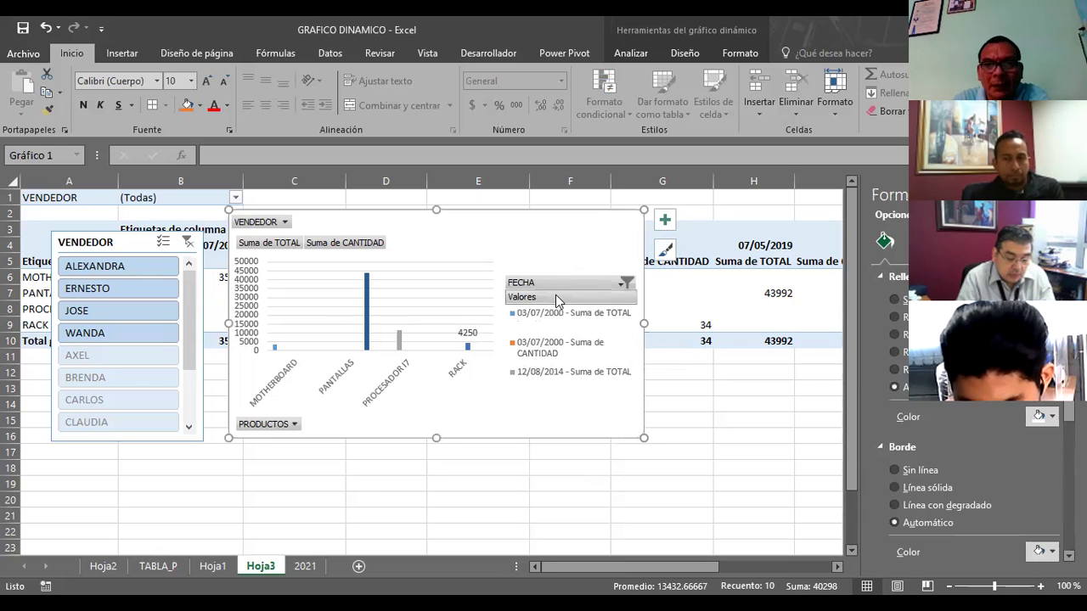
Move the chart legend to the top-right and shorten its box
click(562, 328)
drag(562, 328, 553, 268)
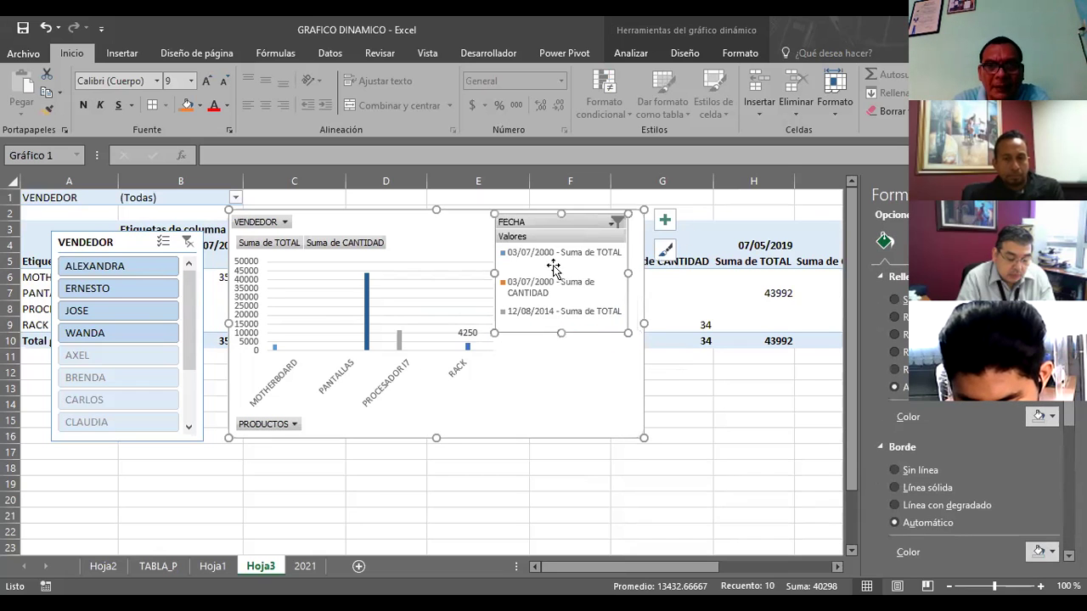
drag(562, 332, 561, 295)
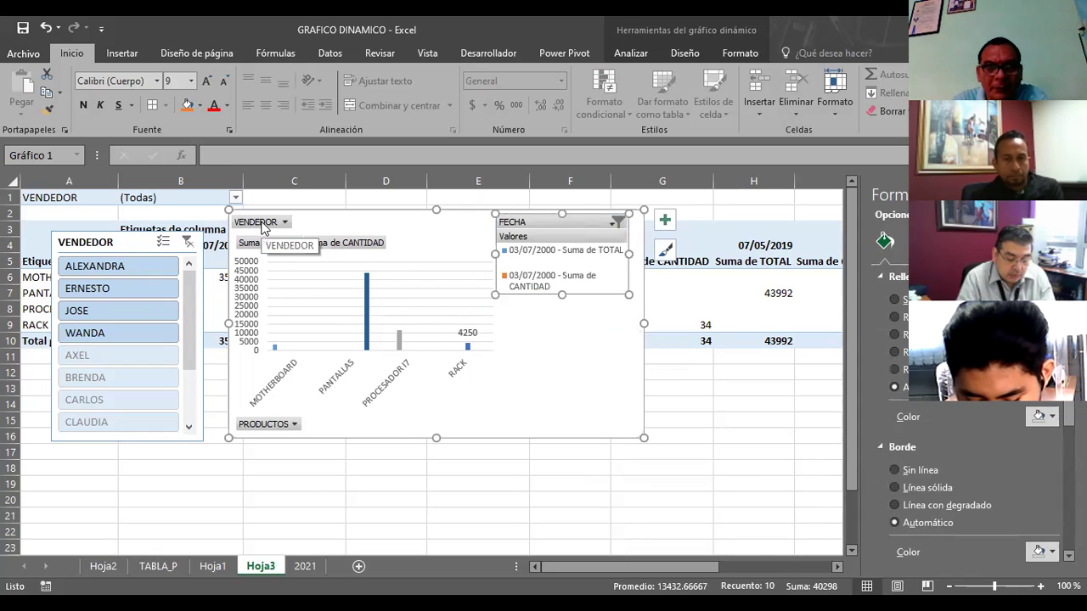
click(538, 405)
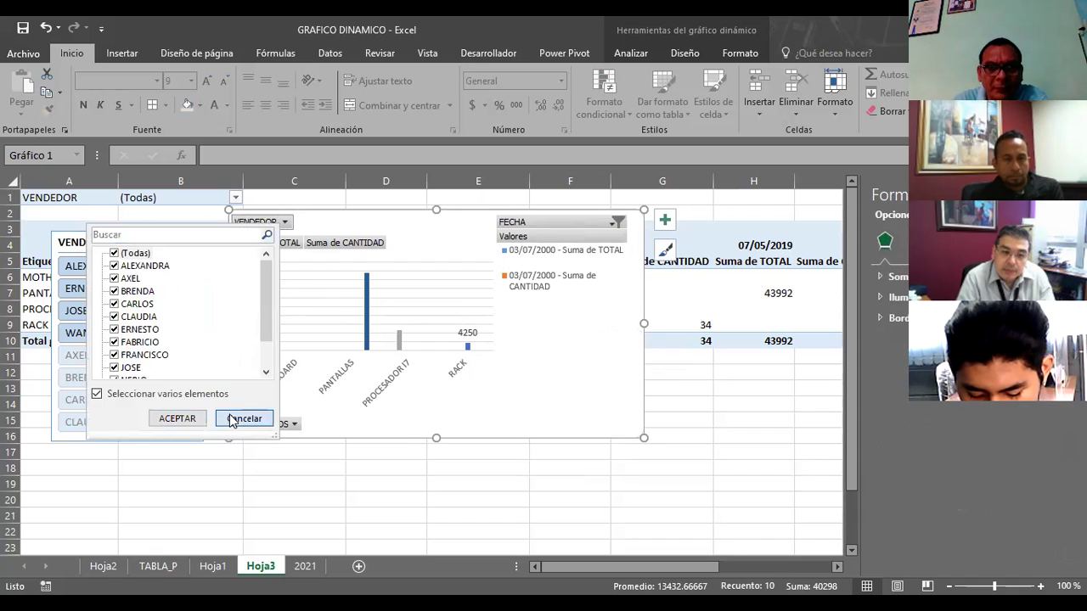
Set the chart's VENDEDOR filter to single selection with one seller chosen
click(238, 416)
click(273, 220)
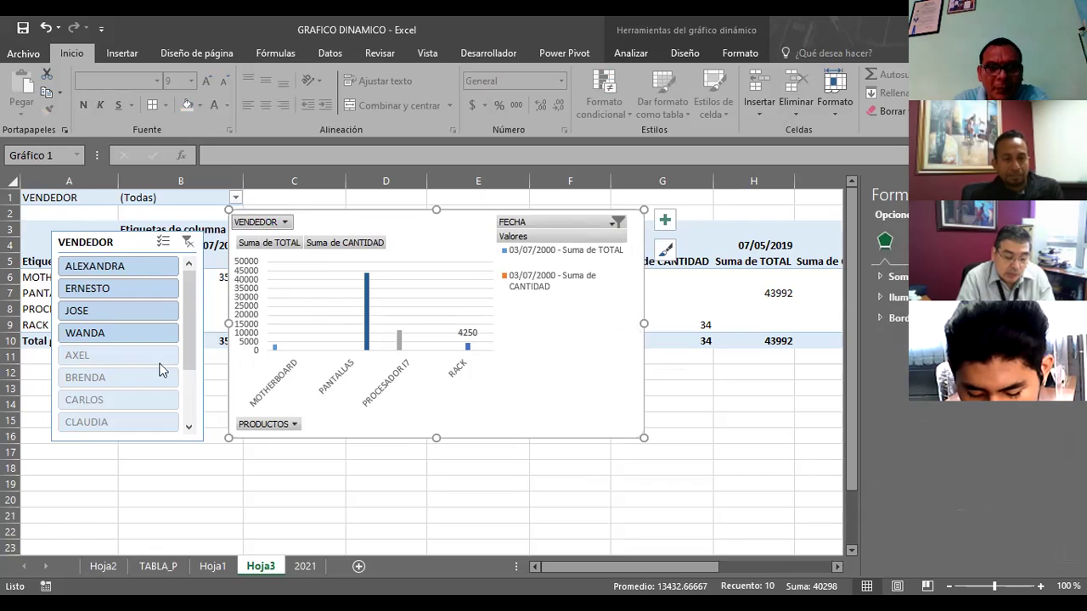
click(114, 338)
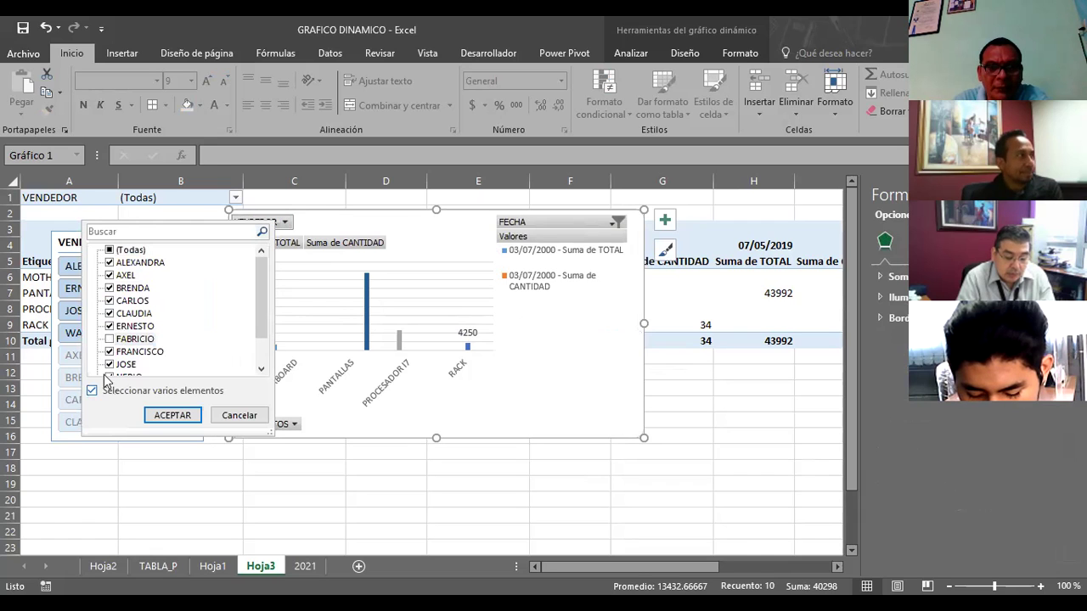
click(93, 391)
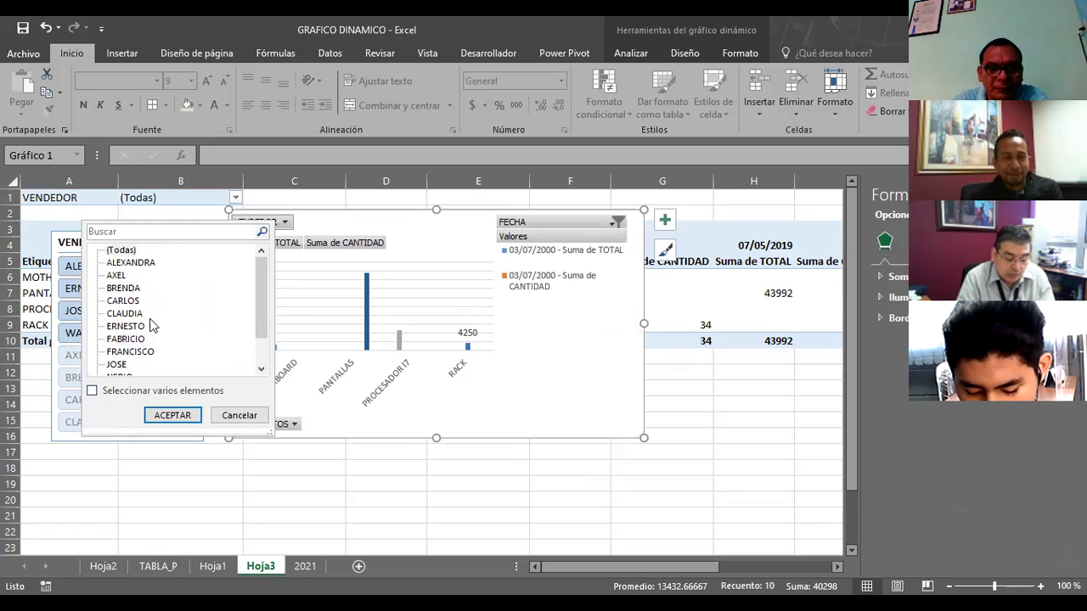
click(125, 342)
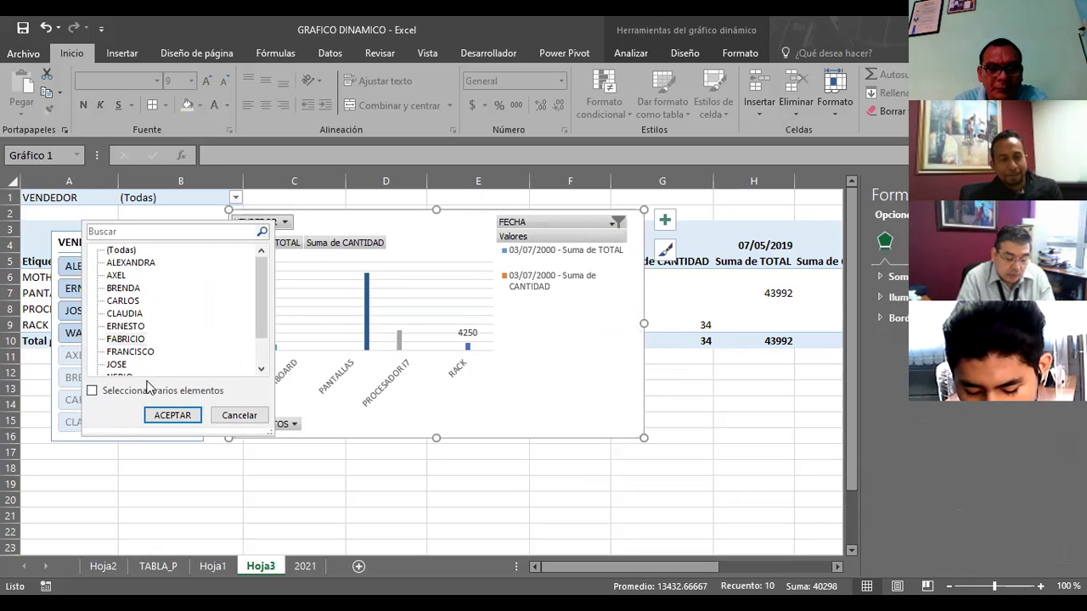
click(184, 416)
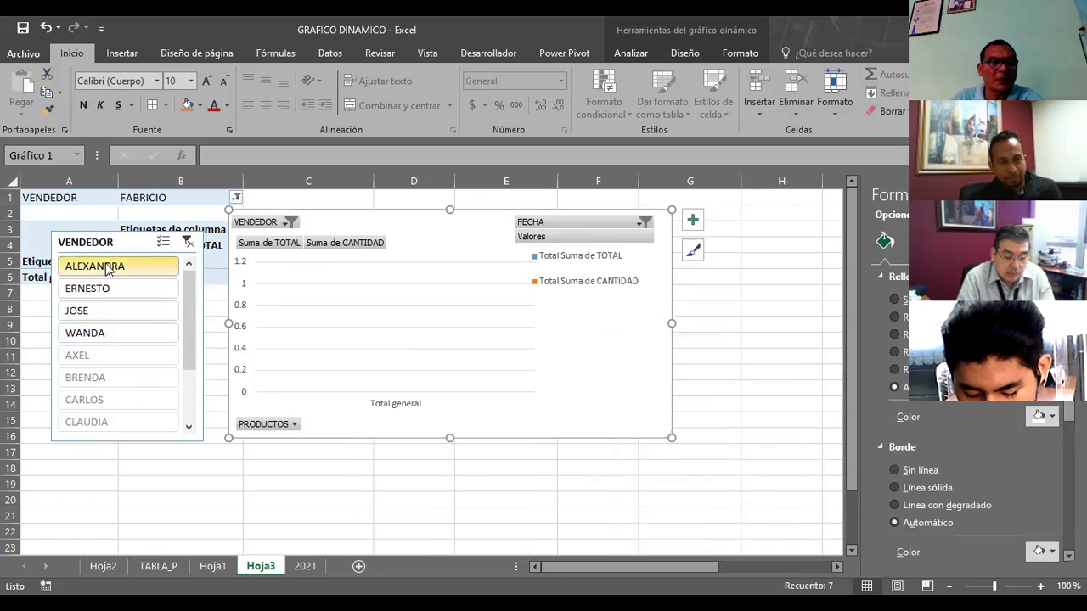
Step through sellers in the VENDEDOR slicer, ending on WANDA
click(95, 267)
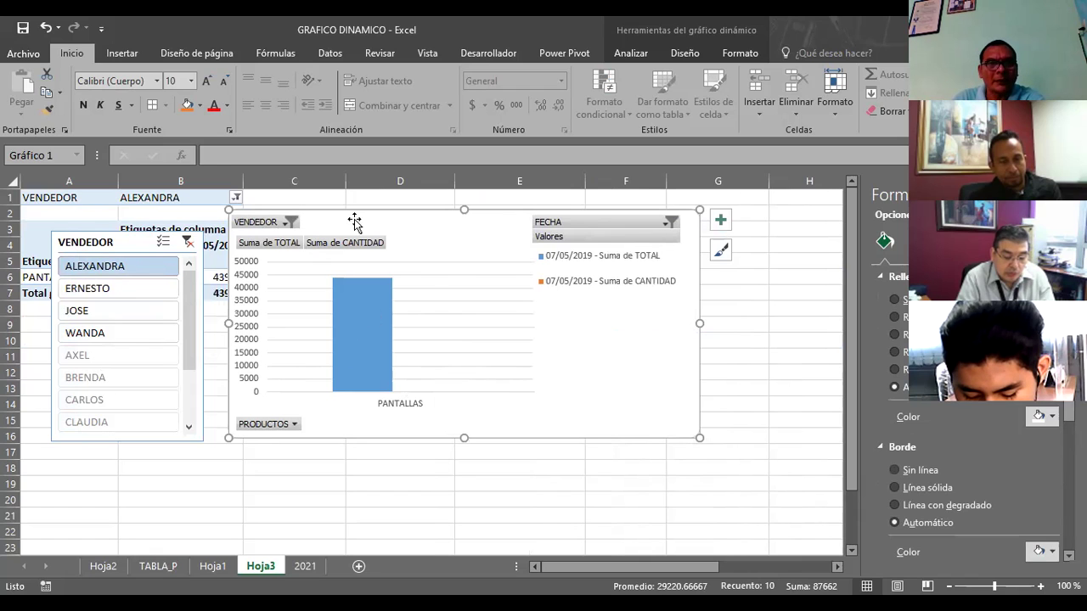
click(115, 291)
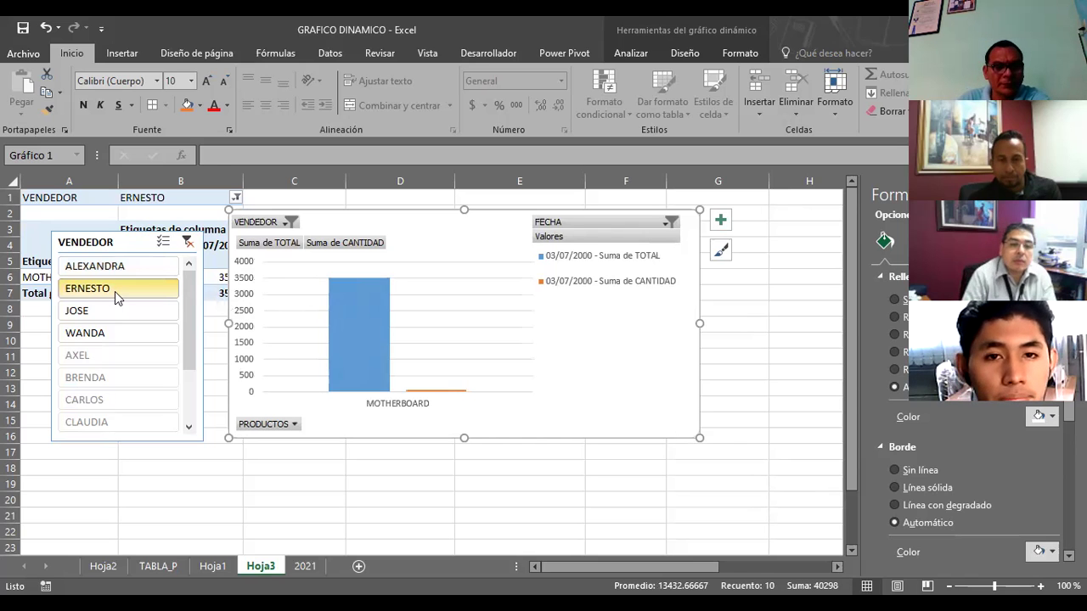
click(75, 311)
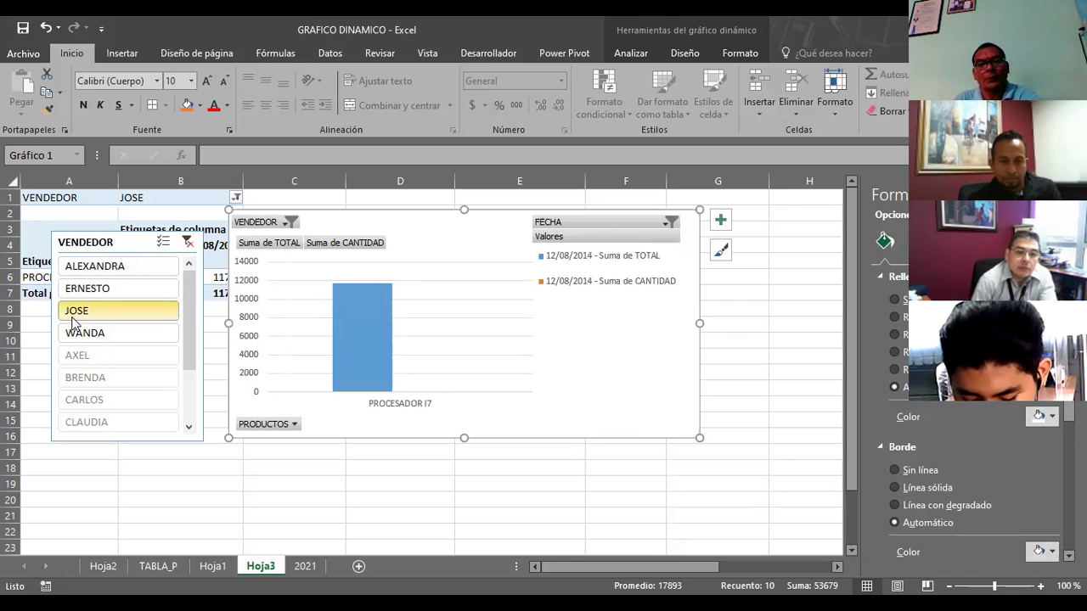
click(74, 332)
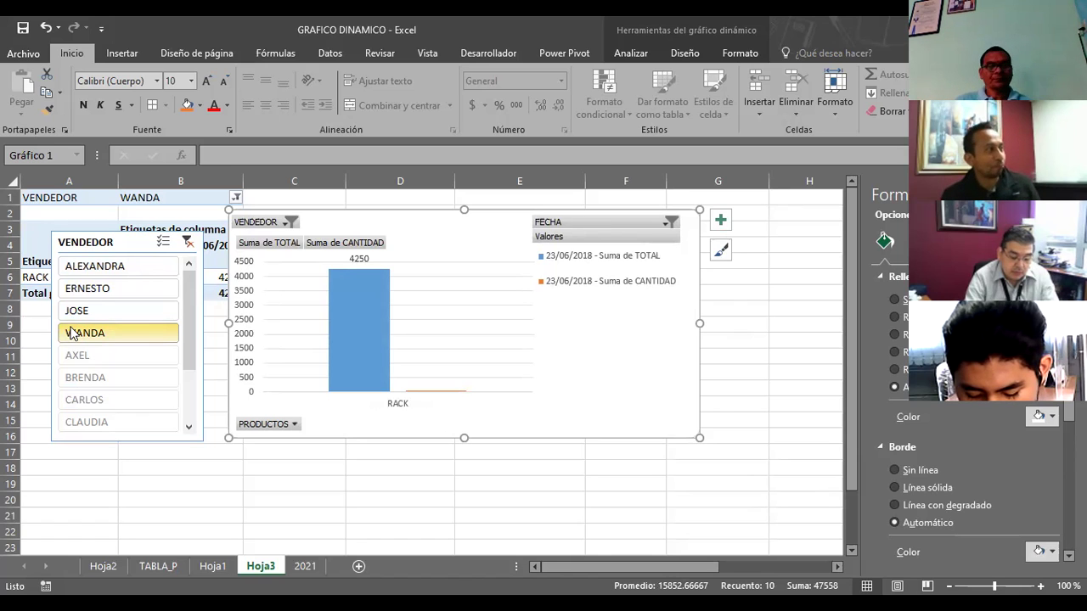
Close the Format Chart Area pane and clear the VENDEDOR slicer filter
click(822, 261)
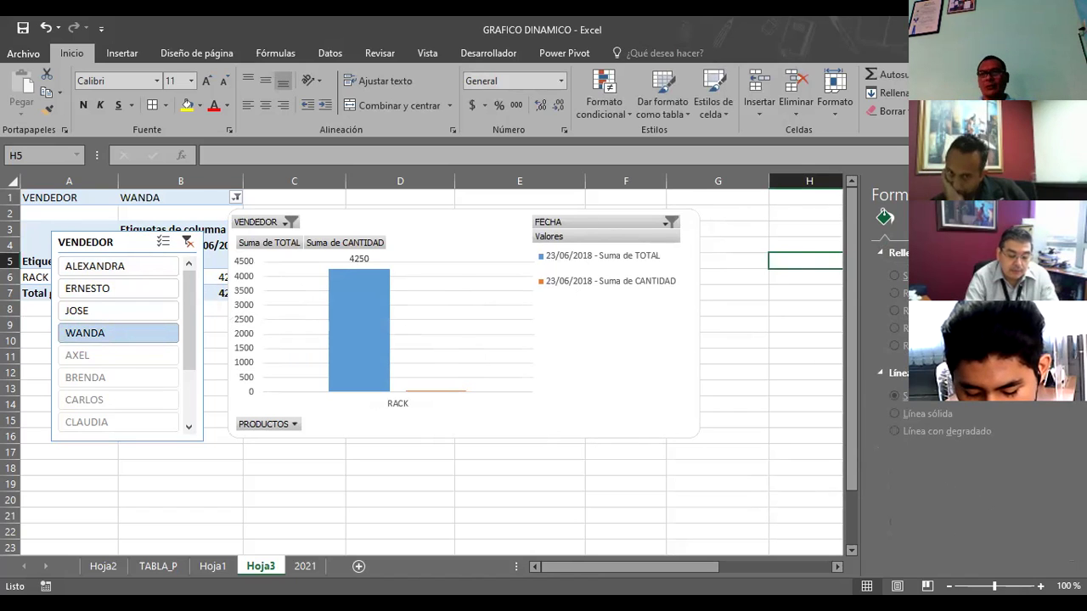
click(1073, 194)
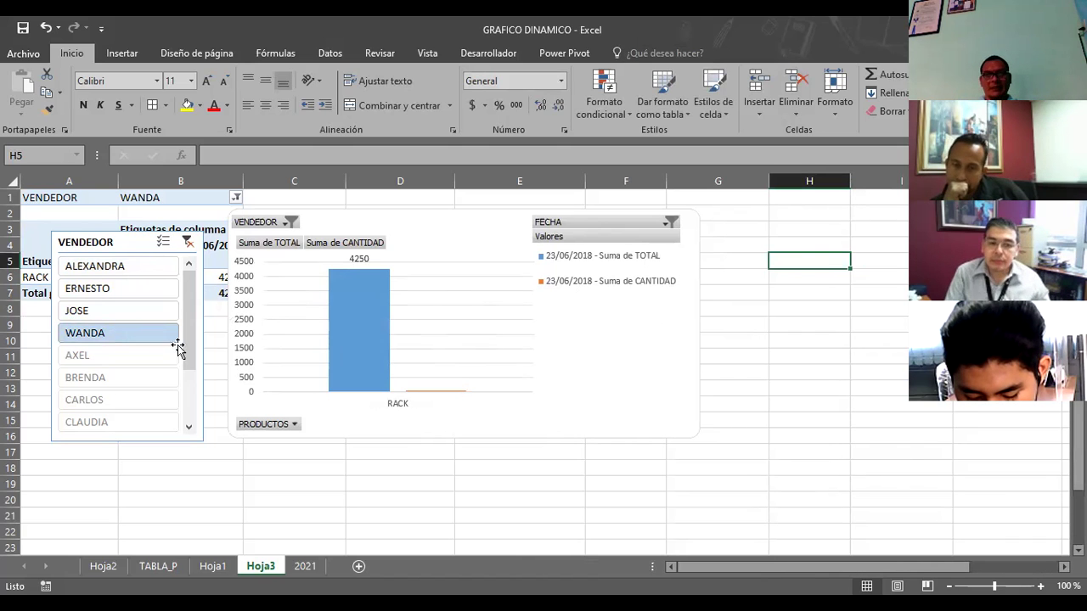
click(187, 245)
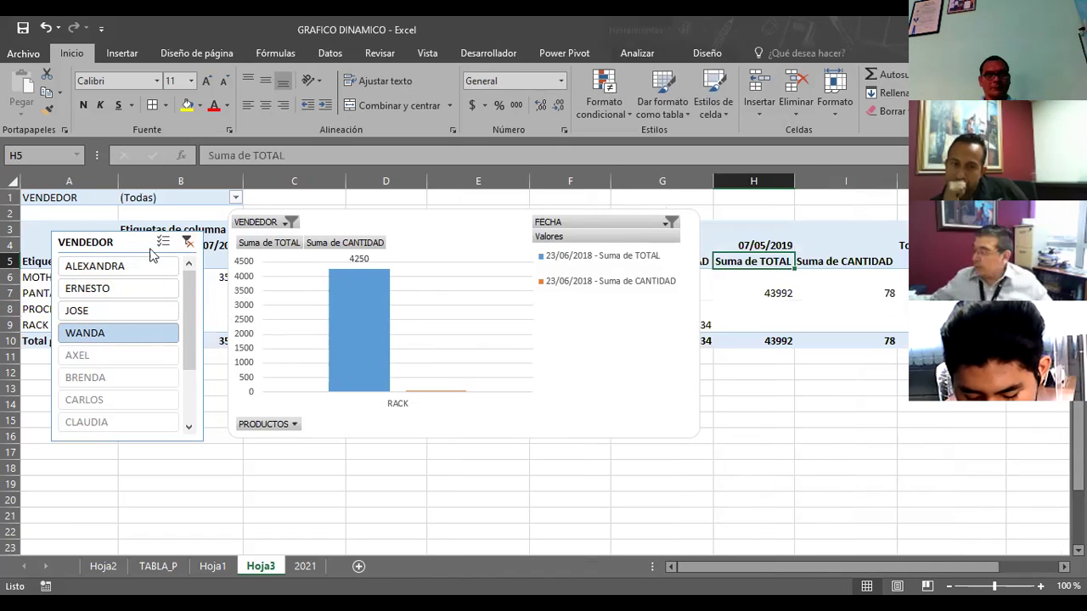
Delete the VENDEDOR slicer and place the pivot chart under the table at cell A12
click(93, 244)
key(Delete)
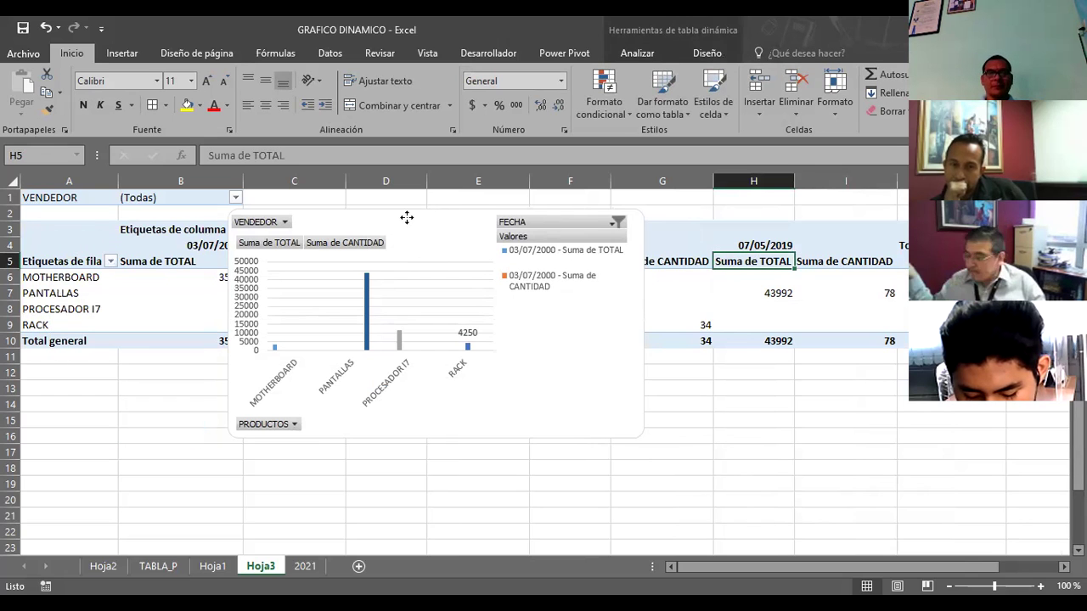
drag(405, 216, 889, 262)
drag(567, 240, 151, 368)
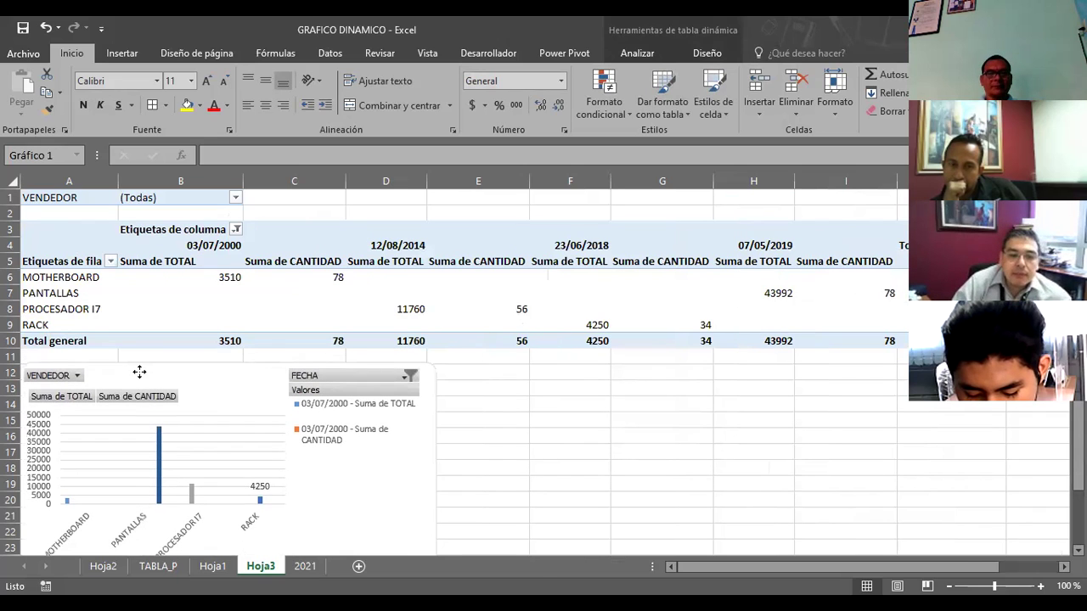
drag(150, 369, 140, 371)
click(574, 393)
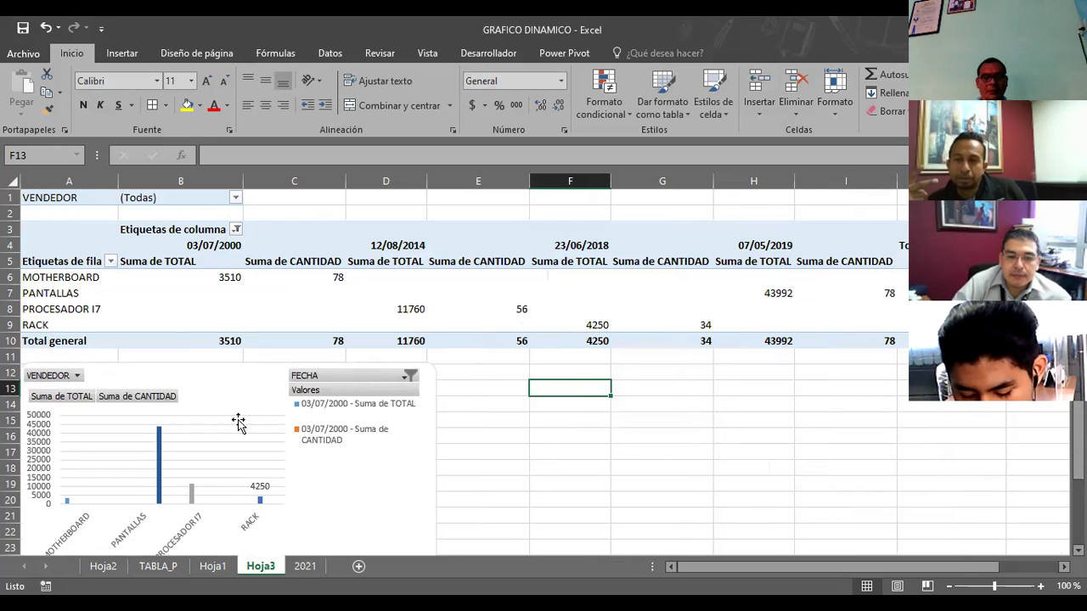
scroll(400, 376, down, 1)
scroll(400, 376, down, 3)
scroll(401, 377, down, 2)
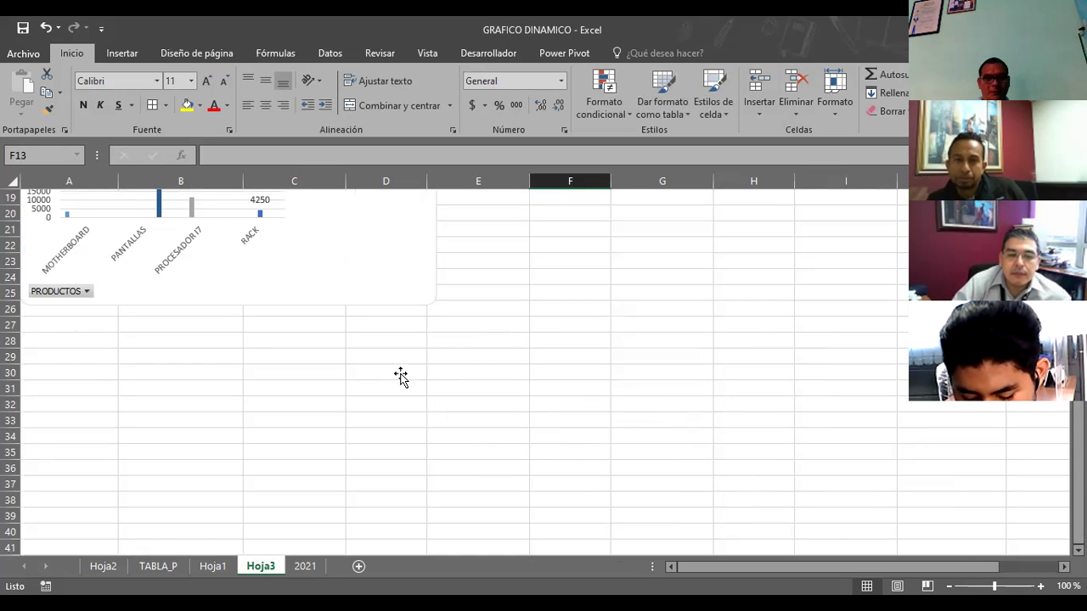
scroll(401, 376, up, 2)
scroll(400, 377, up, 2)
Delete rows 1–27, visit Hoja1 and return to Hoja3, then undo the deletion
scroll(401, 377, up, 2)
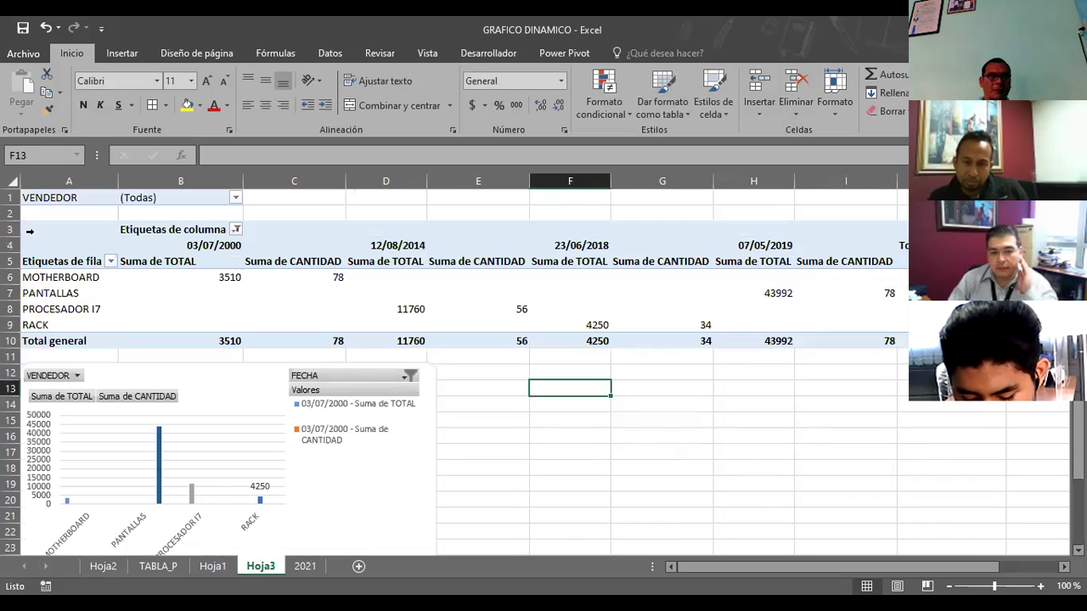
drag(10, 199, 14, 220)
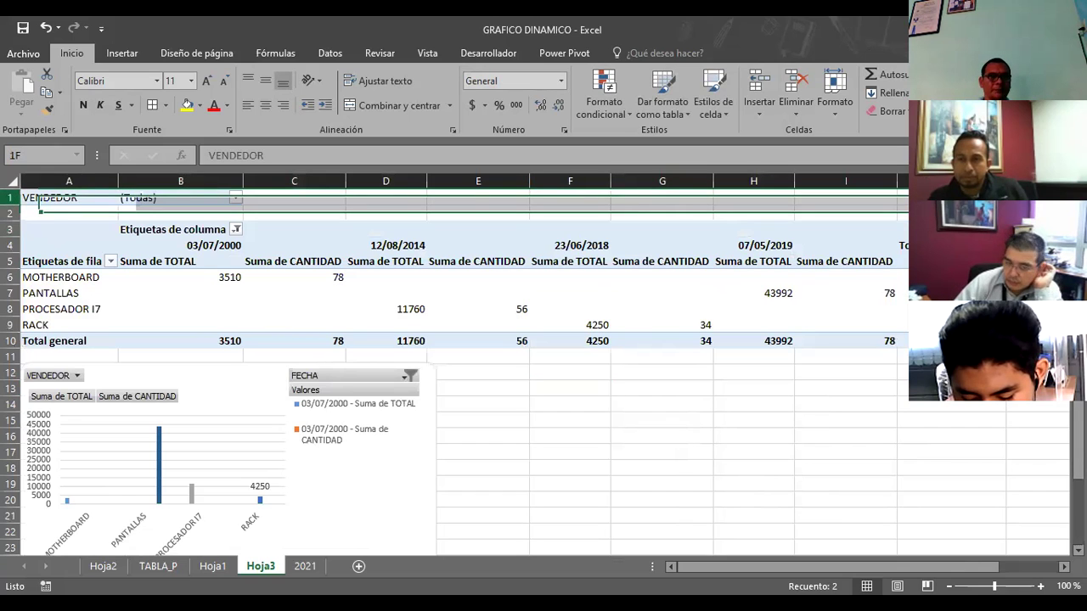
drag(6, 534, 11, 531)
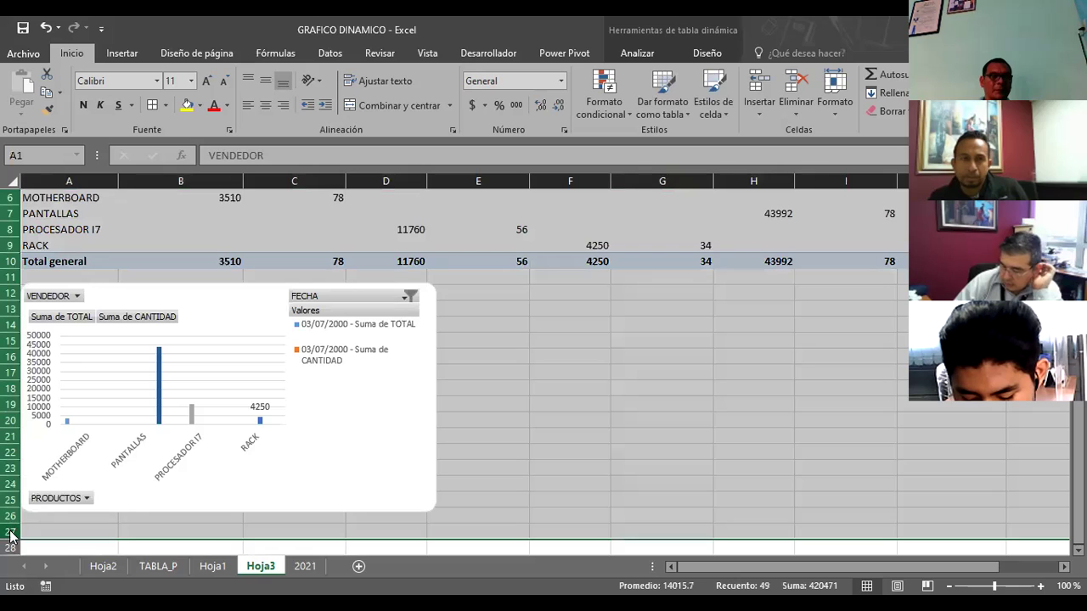
right_click(10, 533)
key(Return)
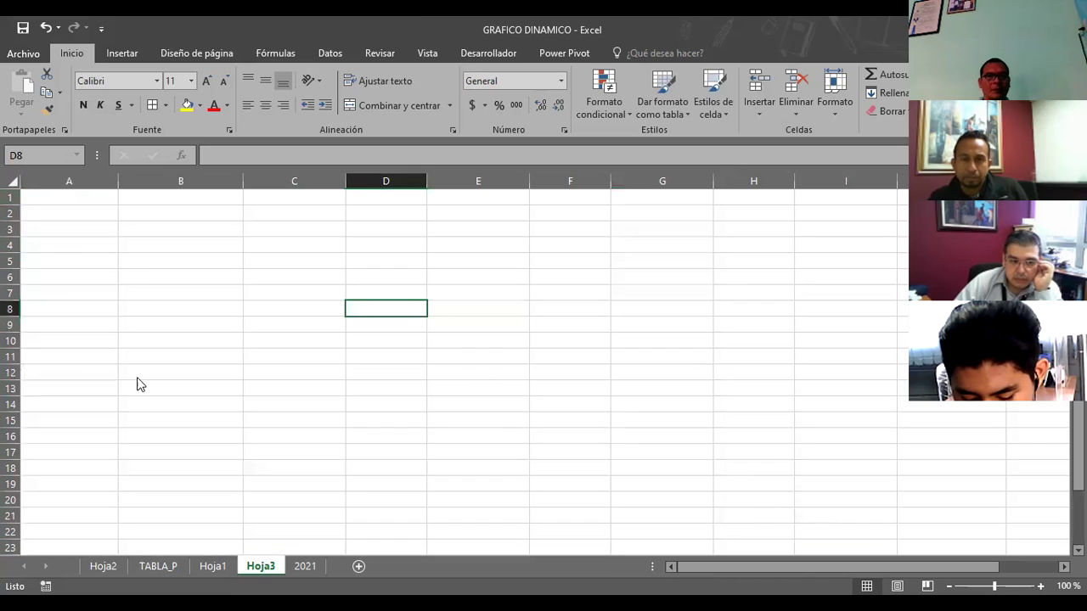
click(299, 573)
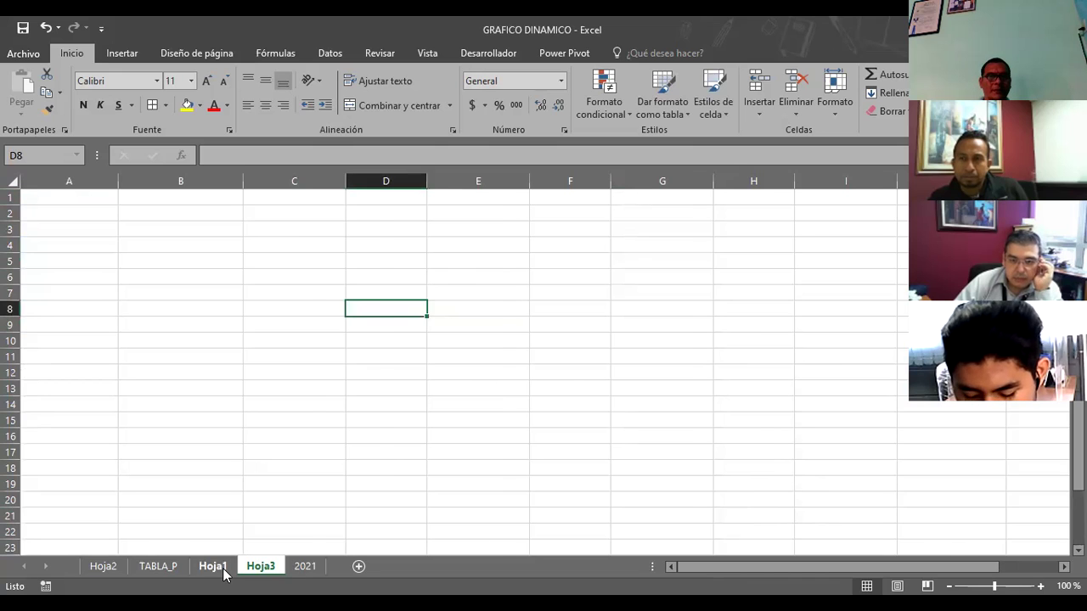
click(213, 567)
click(264, 567)
click(219, 567)
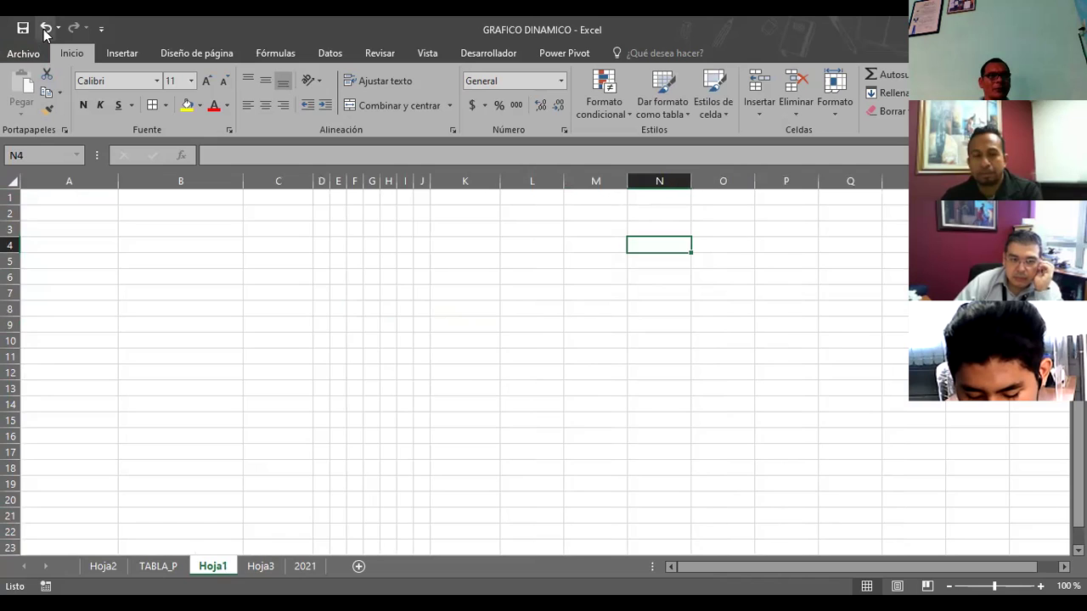
click(45, 28)
Select the pivot chart and delete it, keeping the pivot table
click(595, 380)
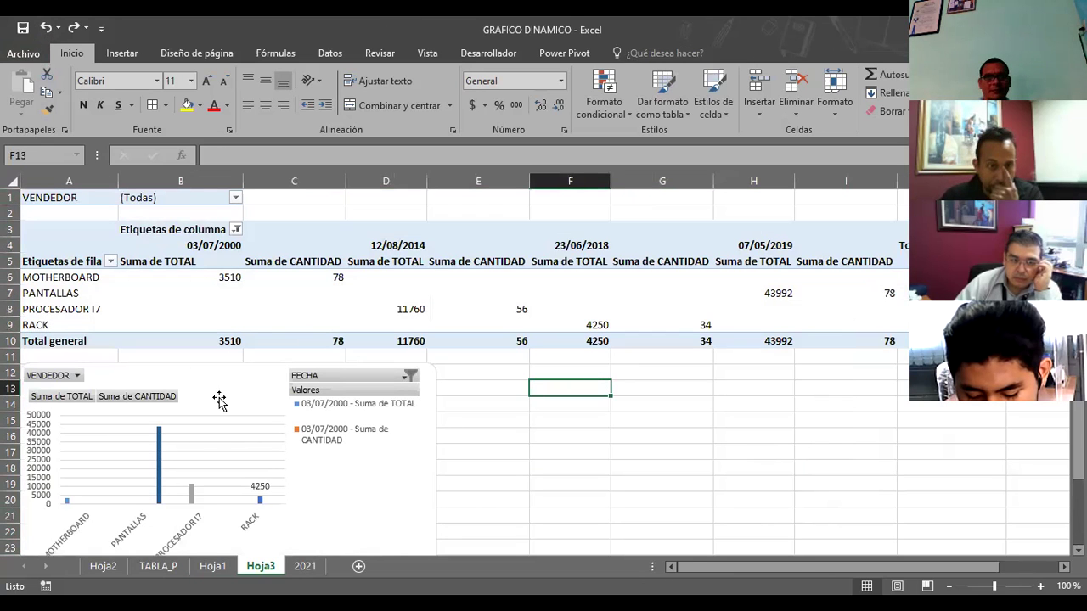
click(215, 400)
key(Delete)
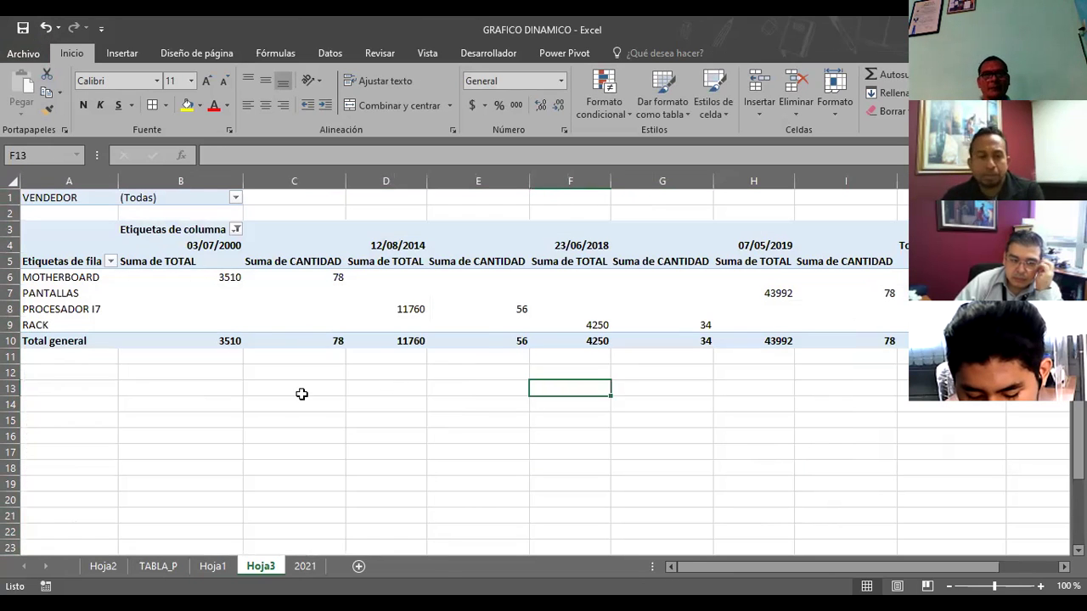
Look at the Insertar tab's Gráfico dinámico options, then select rows 1–13
click(119, 55)
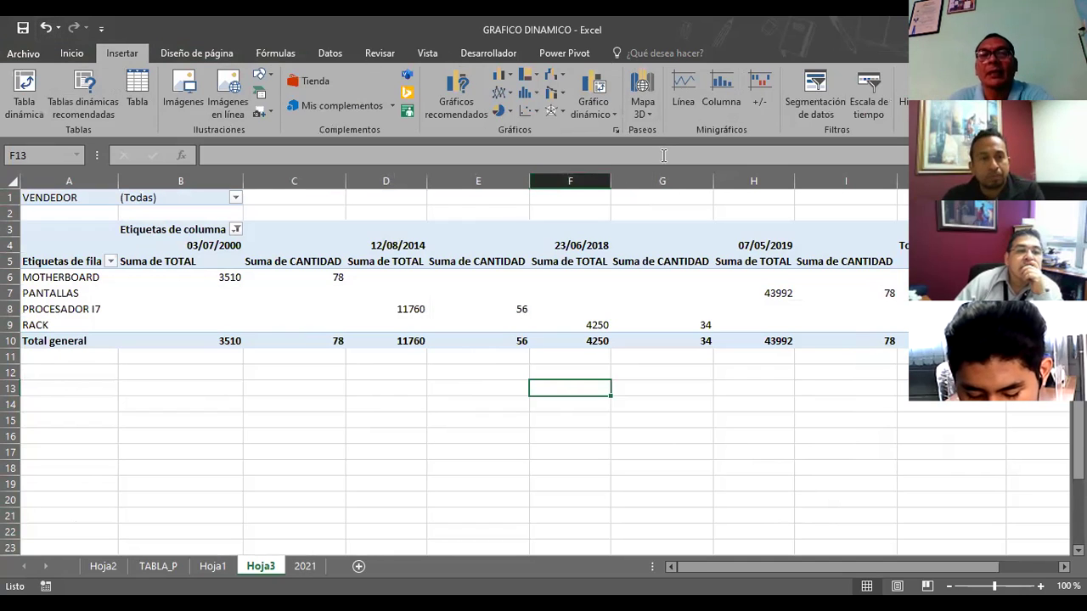
click(615, 116)
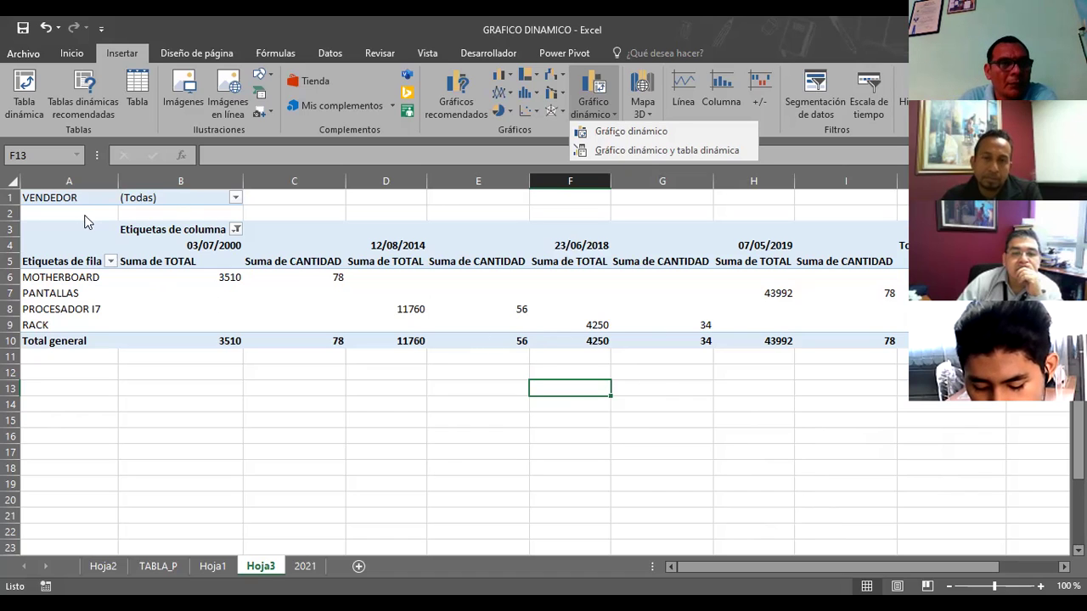
click(12, 196)
shift+click(11, 386)
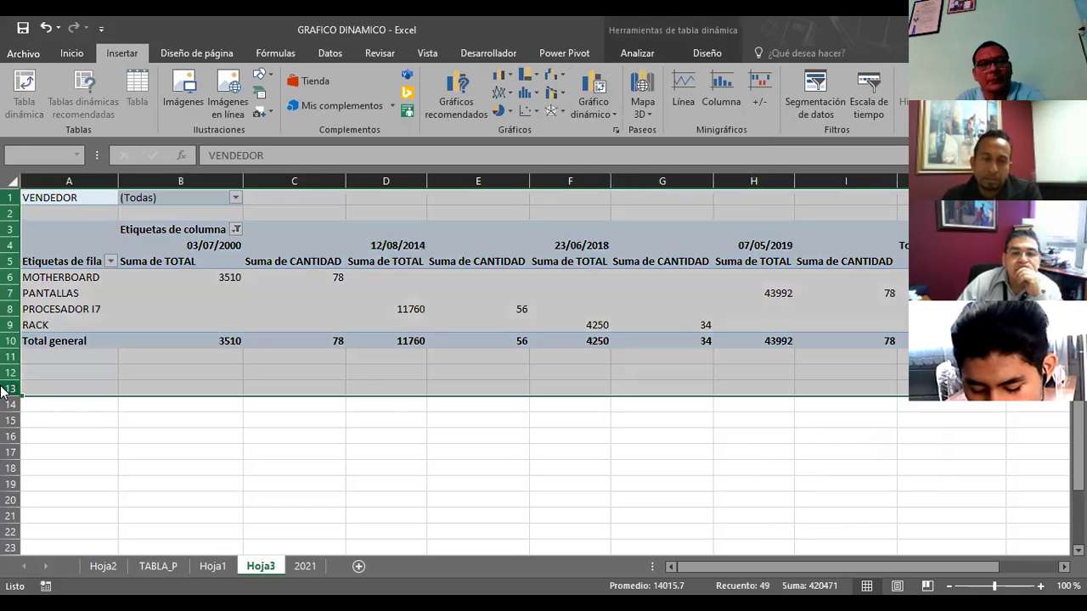
Attempt deleting rows 1–13, dismiss the pivot table error, and undo
key(Delete)
click(549, 357)
click(180, 436)
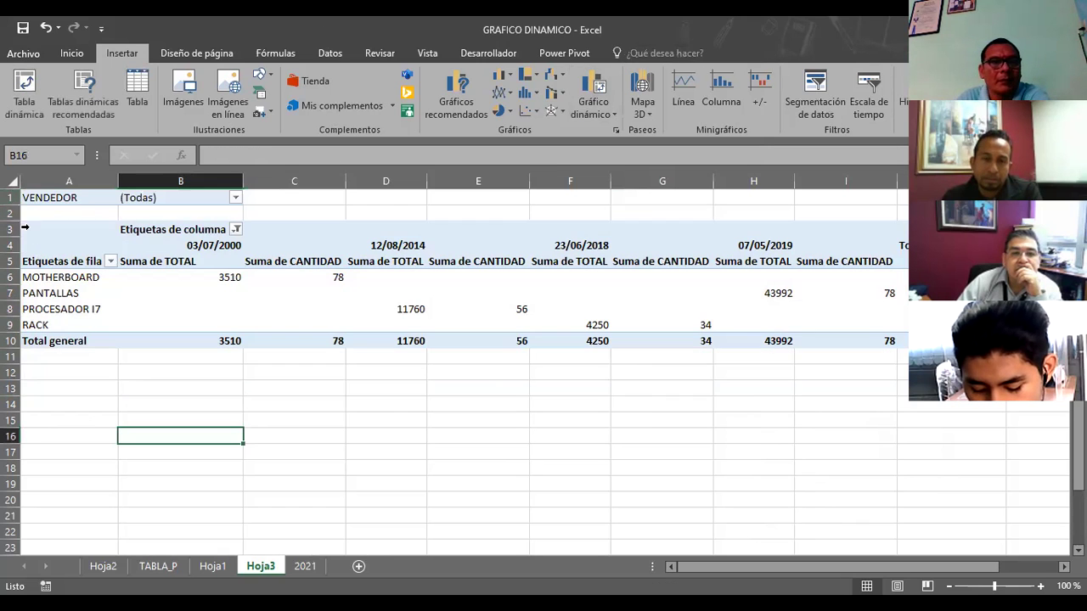
click(45, 28)
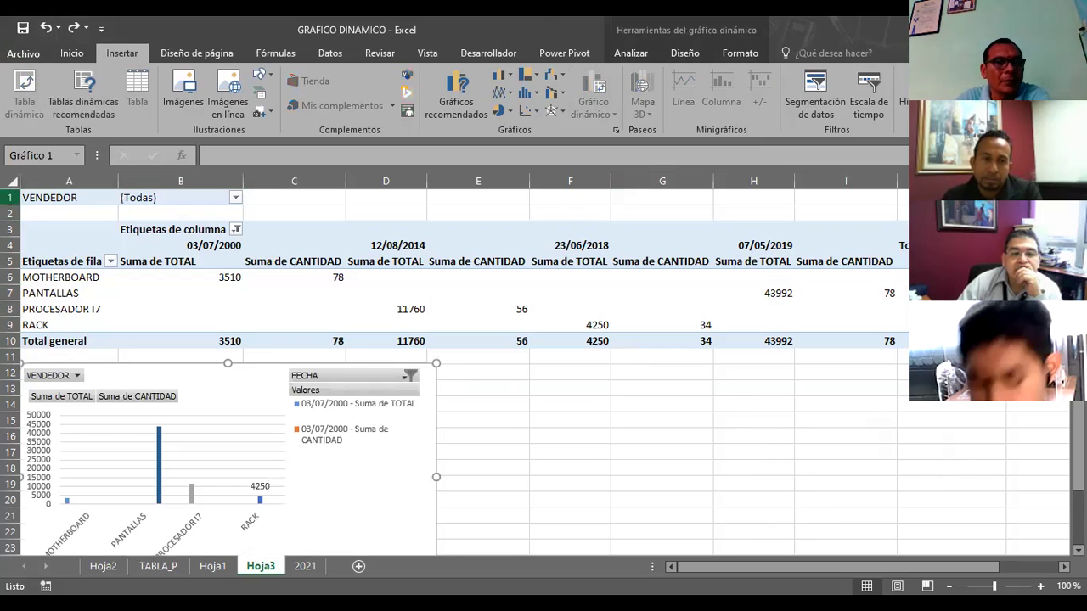
Delete the rows holding the pivot table and chart, then delete the Hoja3 sheet
drag(6, 530, 7, 519)
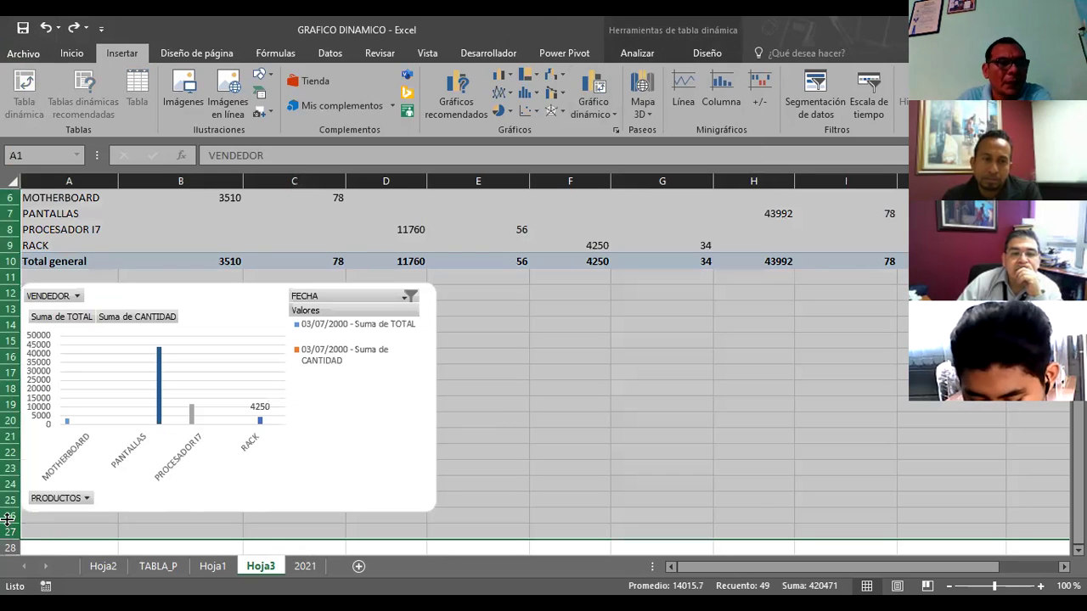
right_click(7, 527)
click(78, 412)
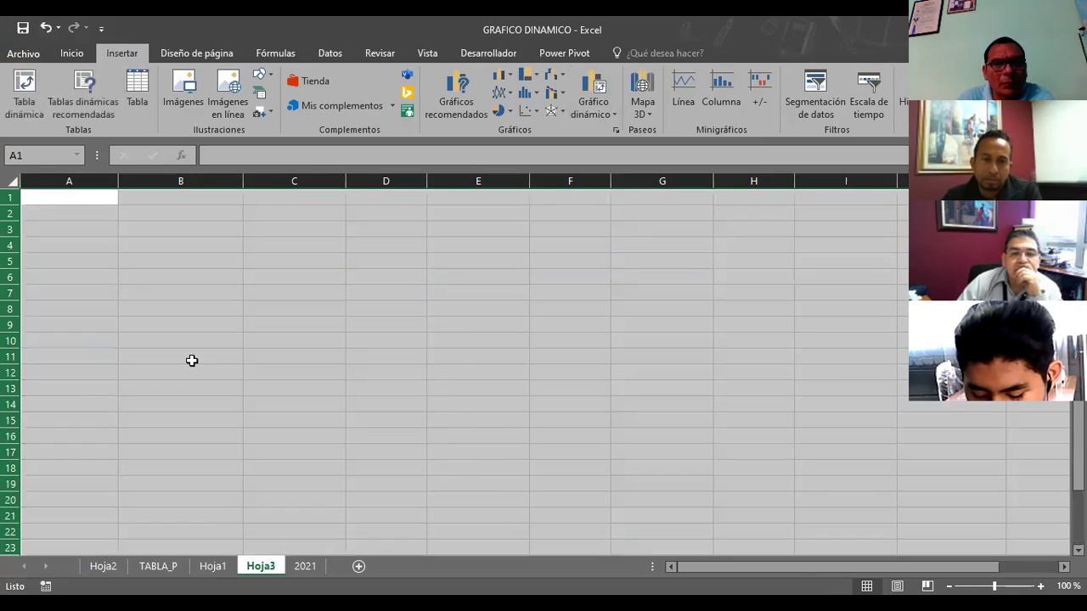
click(189, 357)
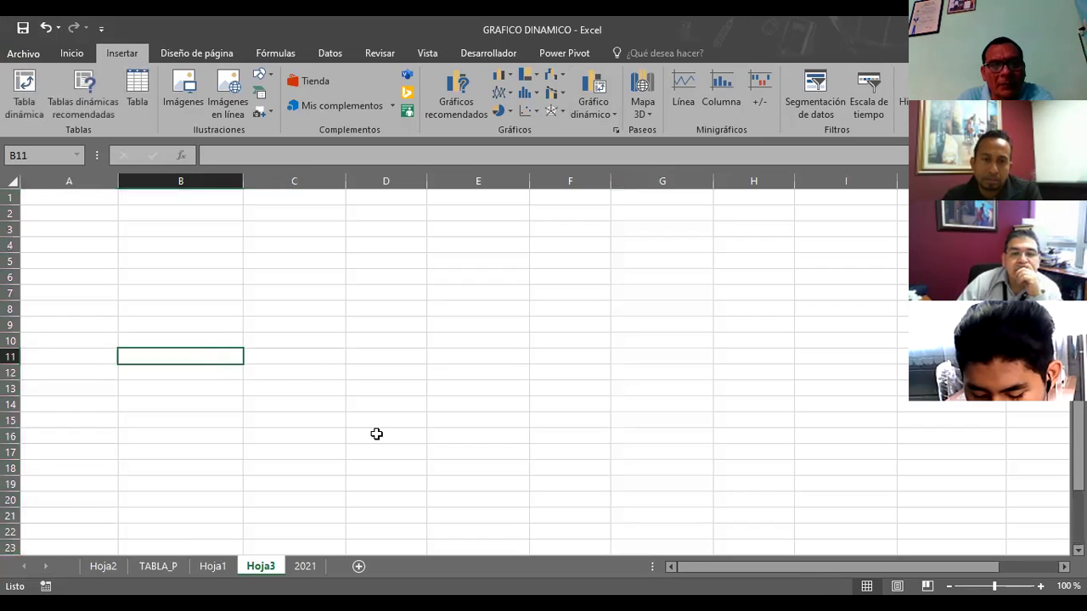
right_click(253, 567)
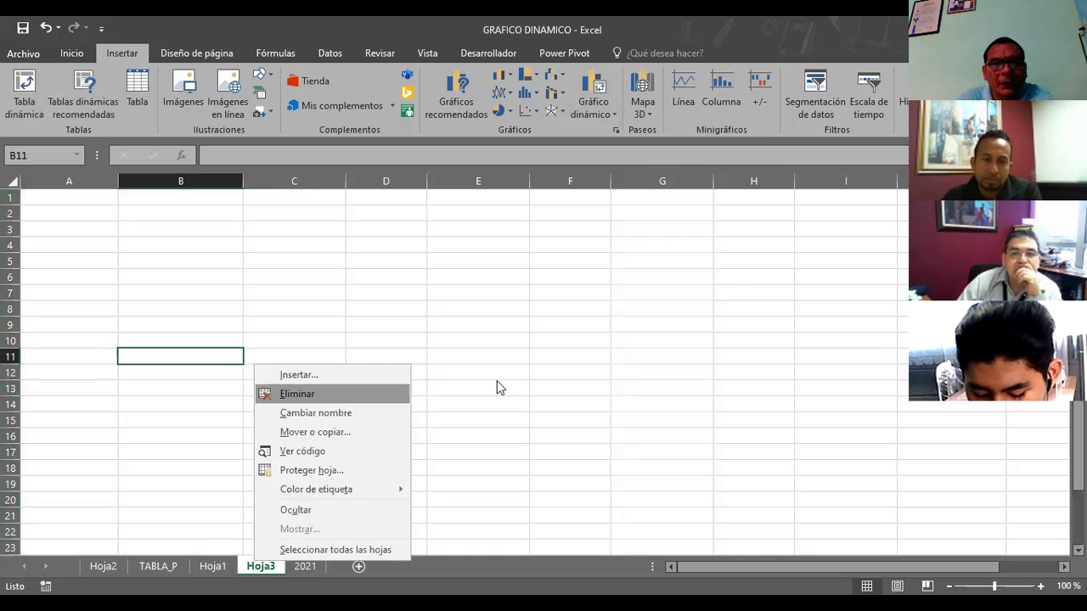
key(Return)
click(495, 359)
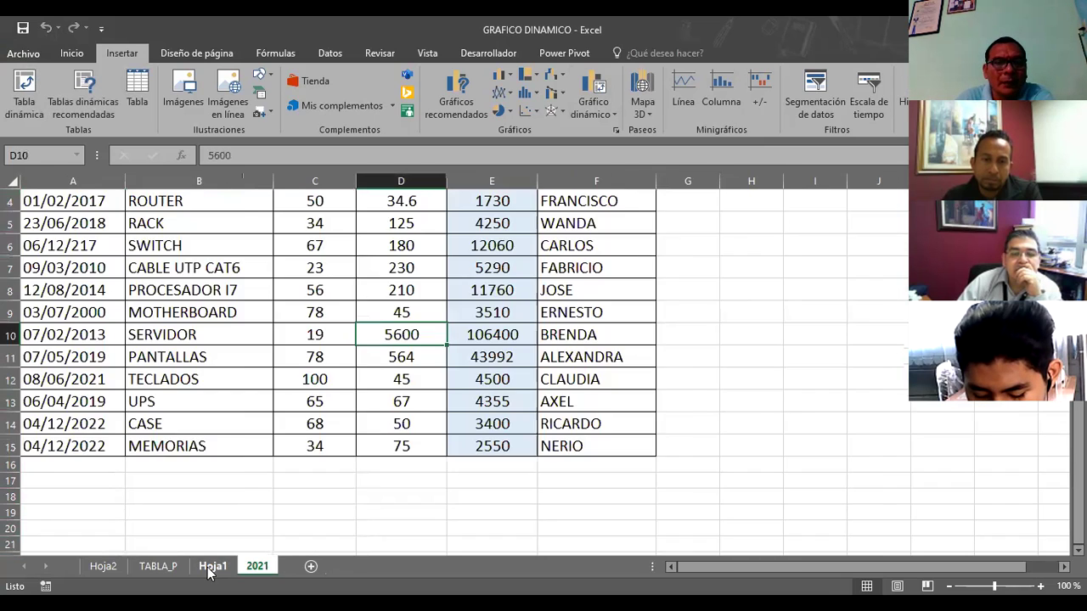
click(213, 566)
click(157, 566)
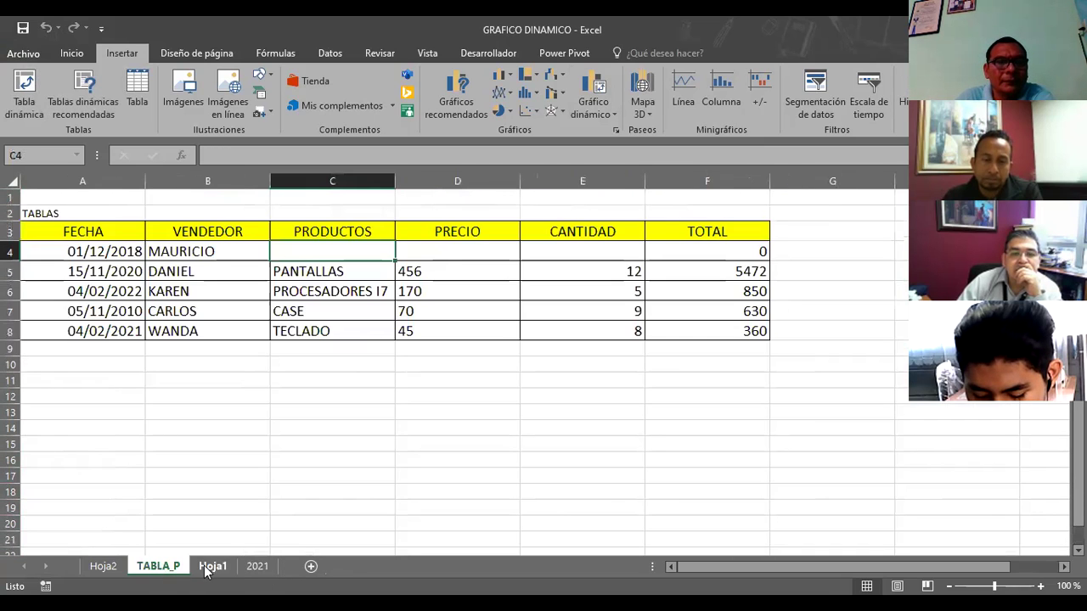
click(285, 448)
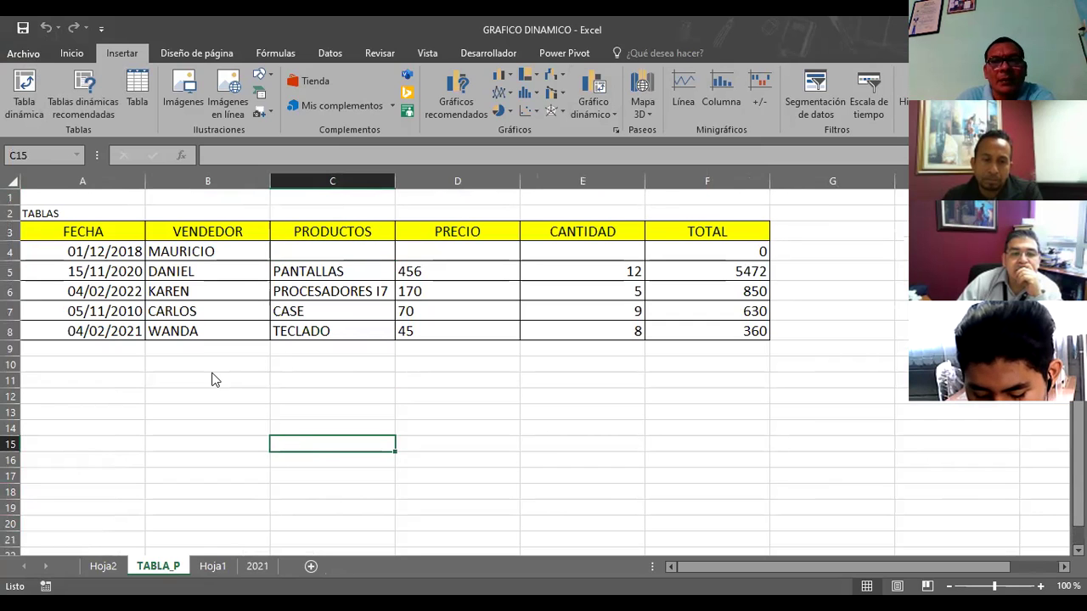
click(333, 250)
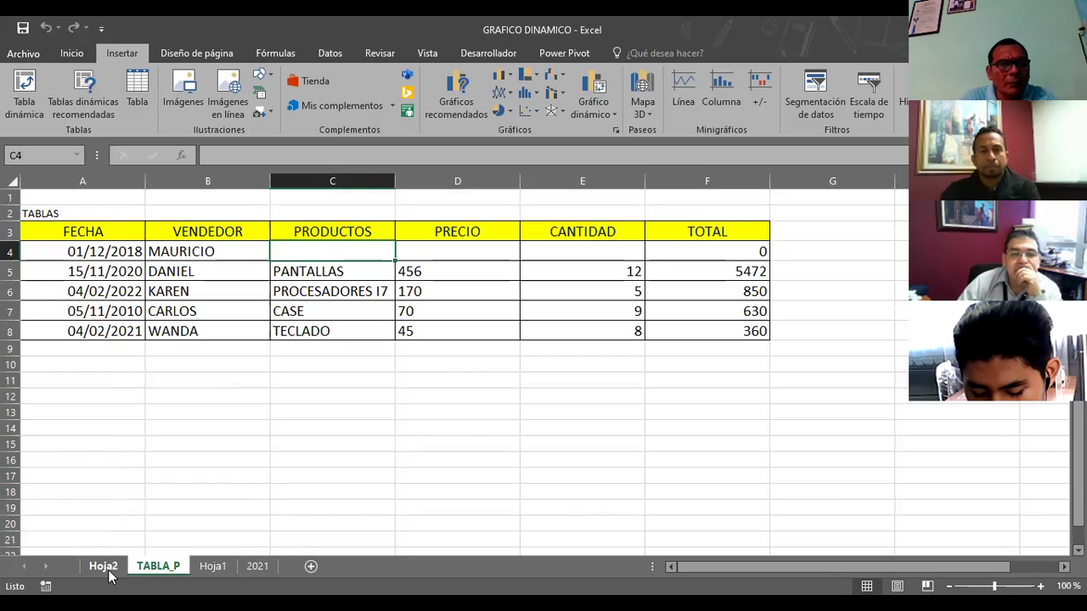
click(212, 566)
click(257, 566)
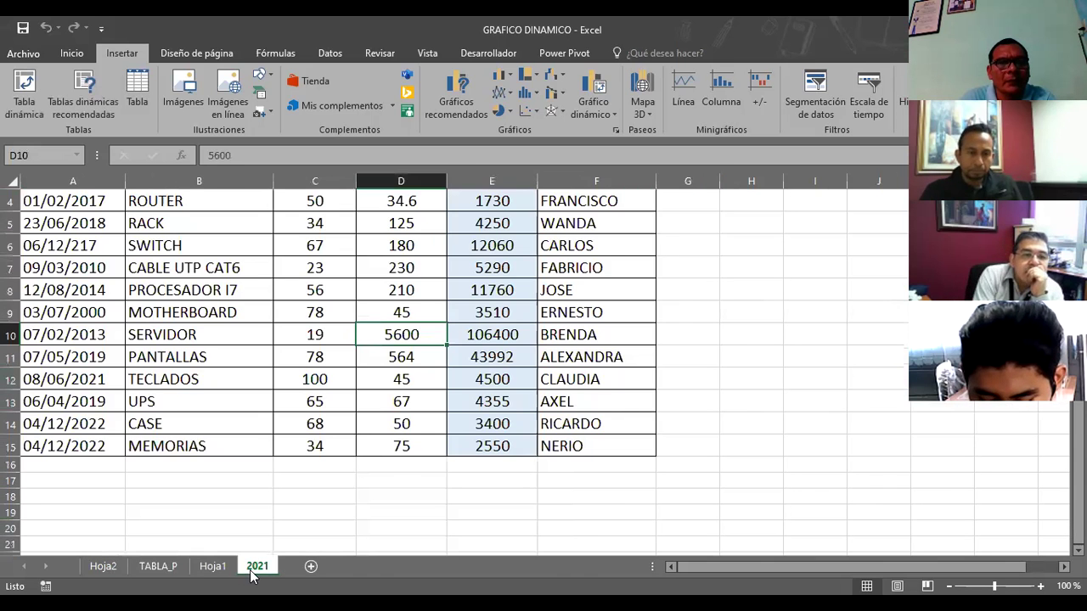
scroll(752, 325, up, 1)
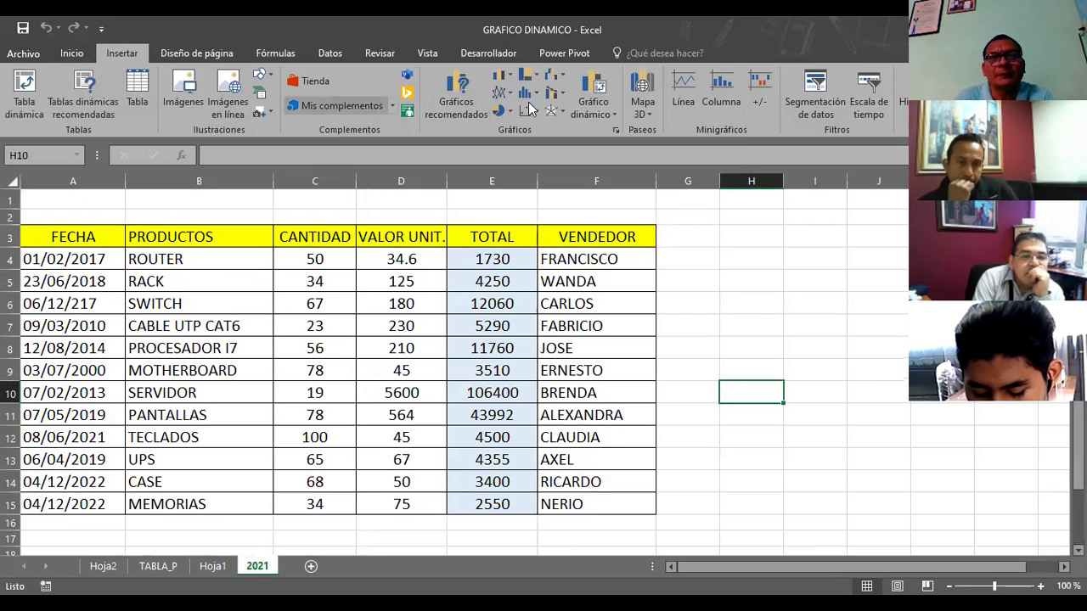
Create a pivot chart with pivot table from range A3:F15 on a new worksheet
click(616, 119)
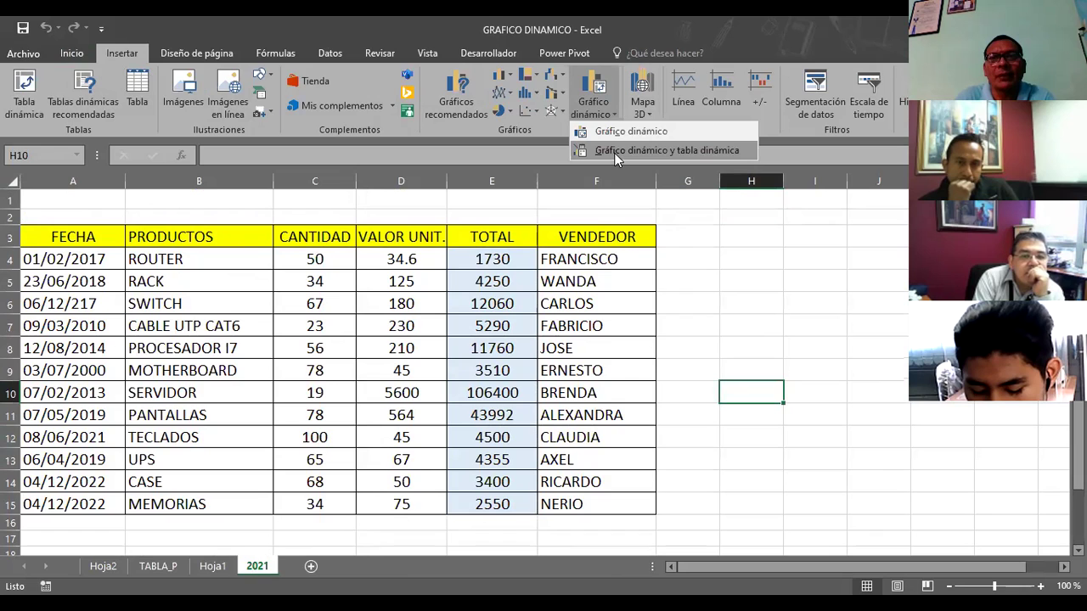
click(614, 151)
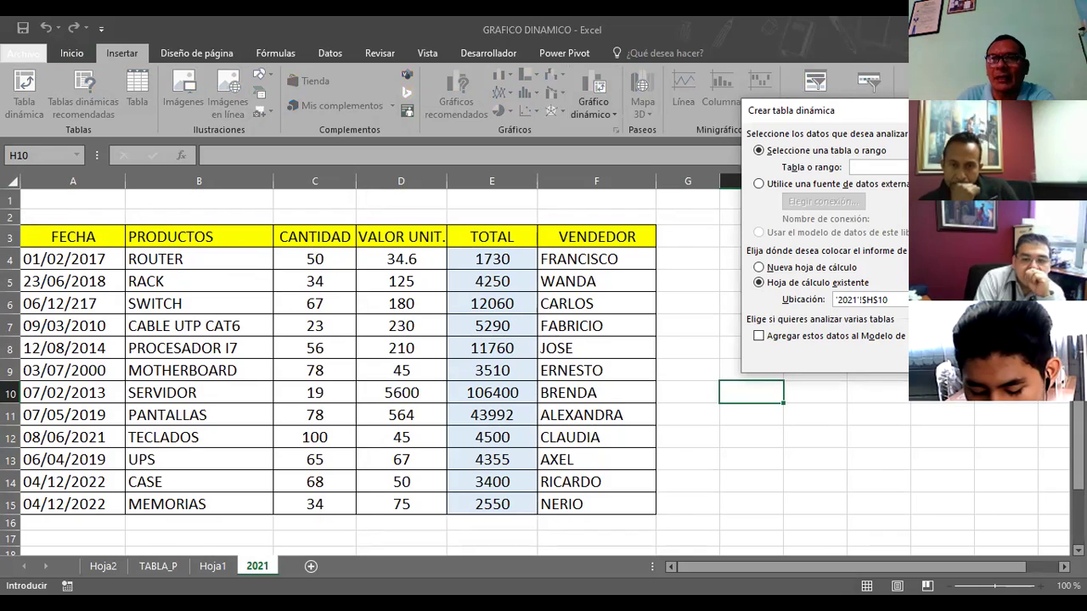
drag(25, 237, 52, 240)
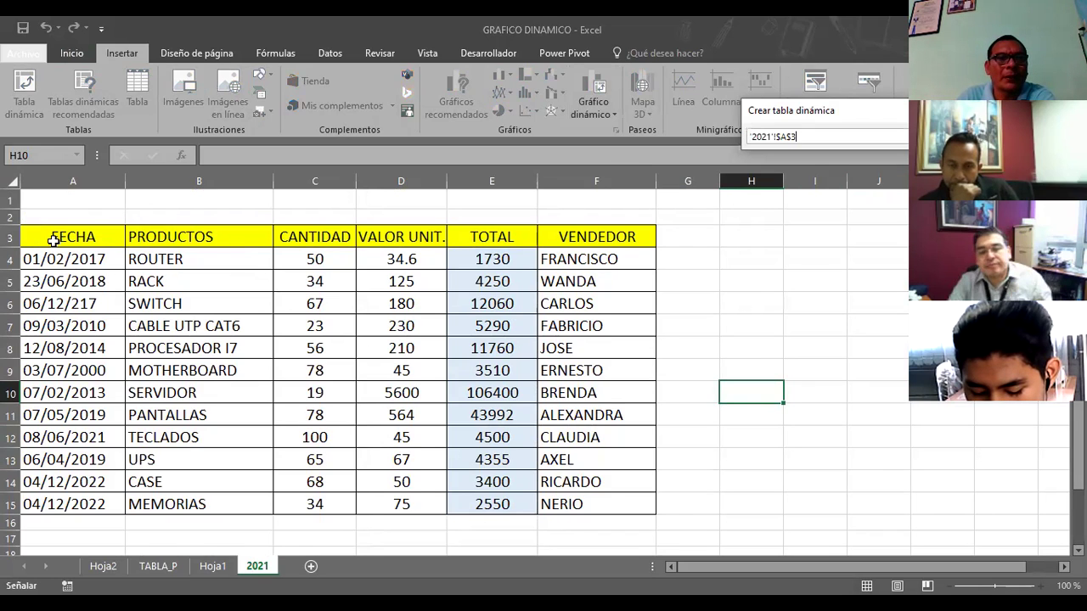
shift+click(603, 504)
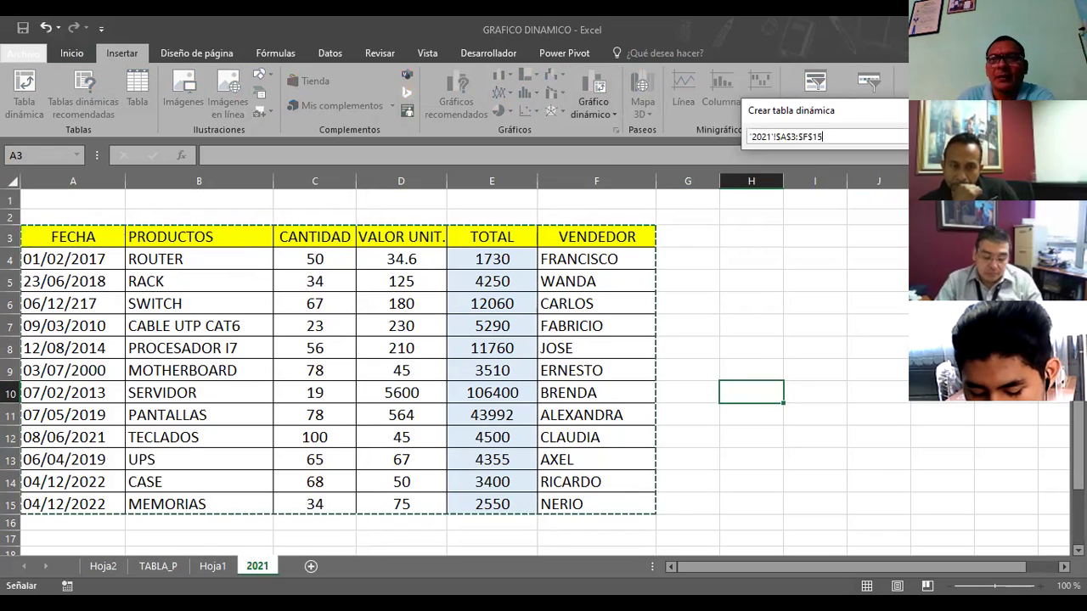
key(Return)
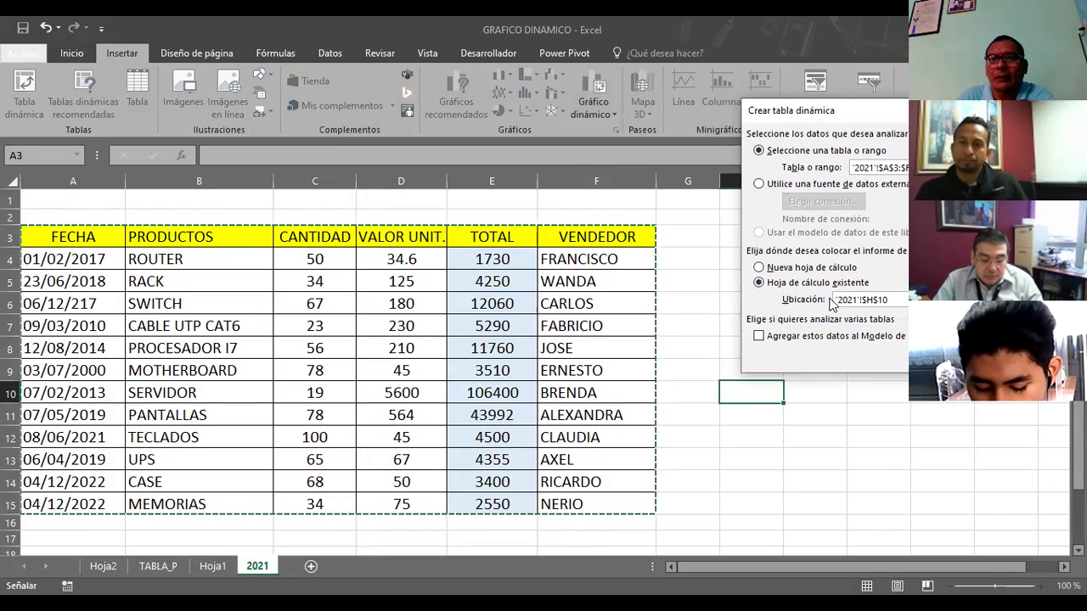
click(760, 268)
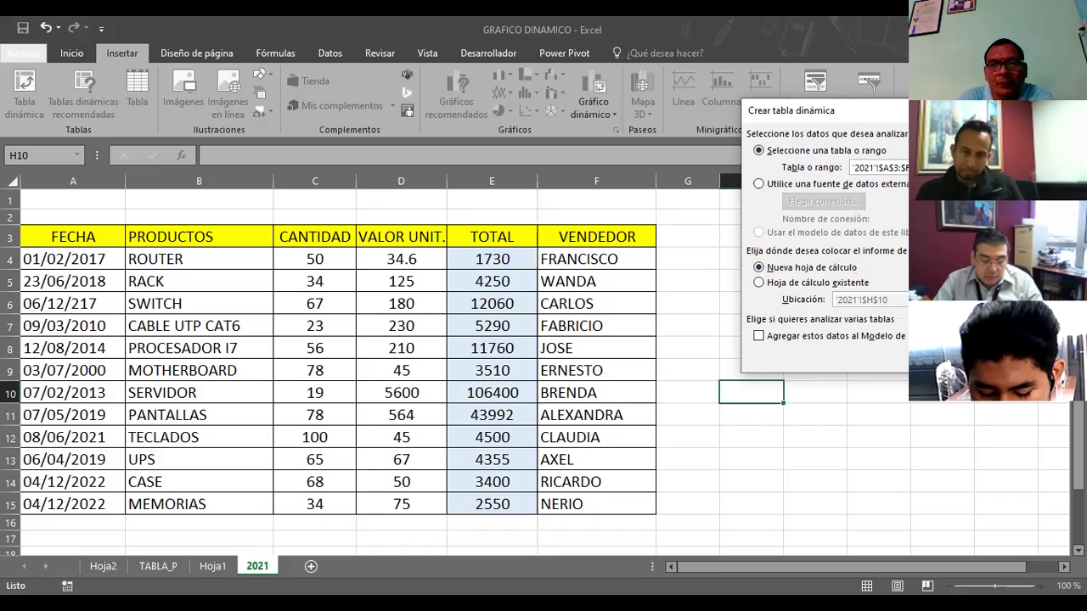
key(Return)
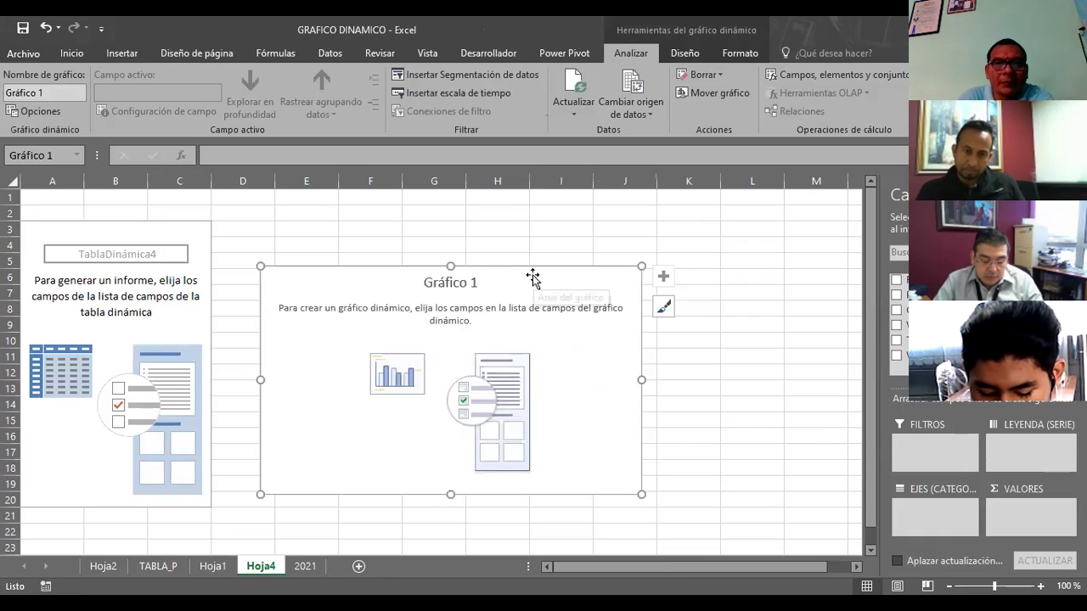
Move the empty pivot chart up and to the right, then return to the cells
drag(533, 278, 708, 225)
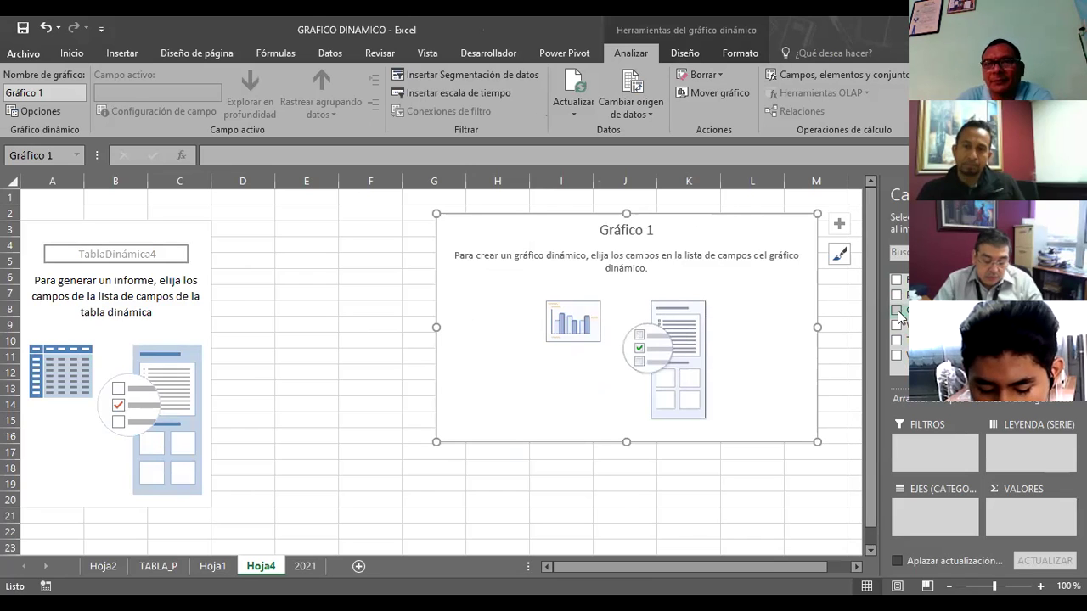
click(640, 250)
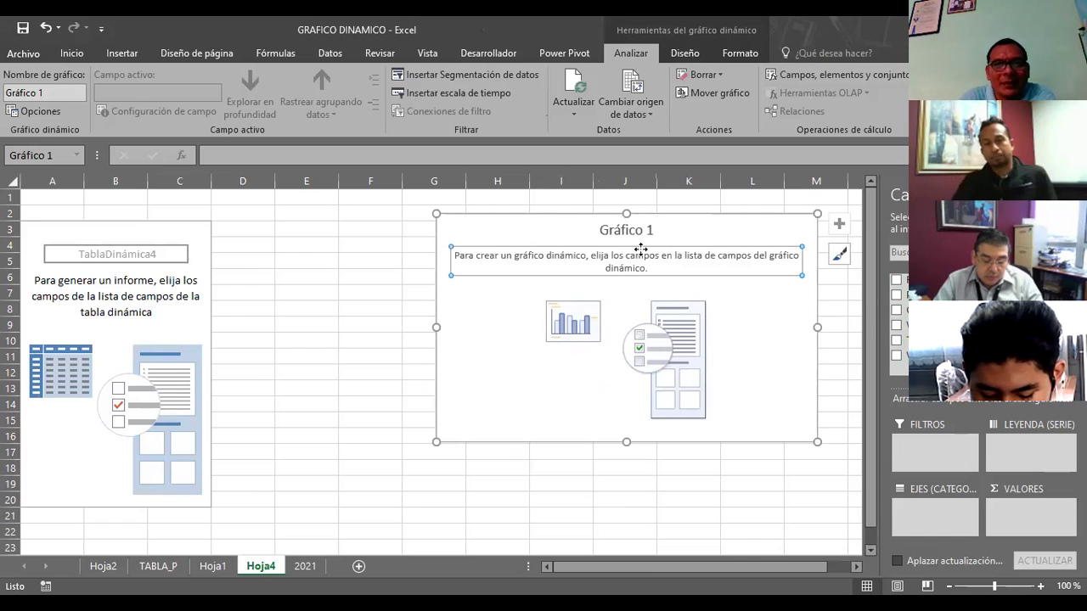
click(688, 241)
click(169, 239)
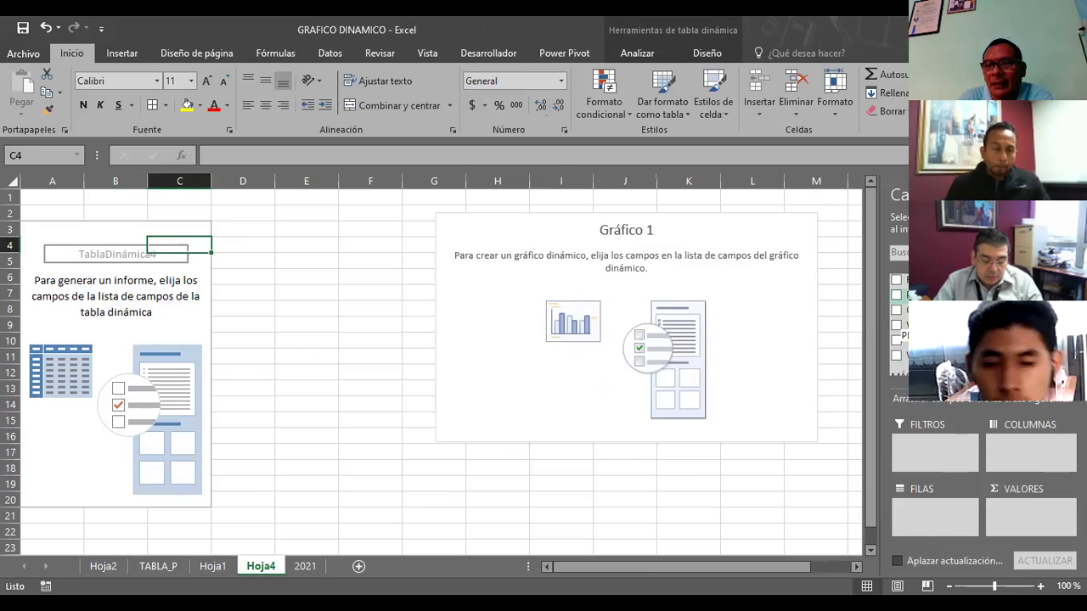
Put PRODUCTOS in FILAS, VALOR UNIT. in VALORES and FECHA in COLUMNAS
drag(926, 295, 935, 510)
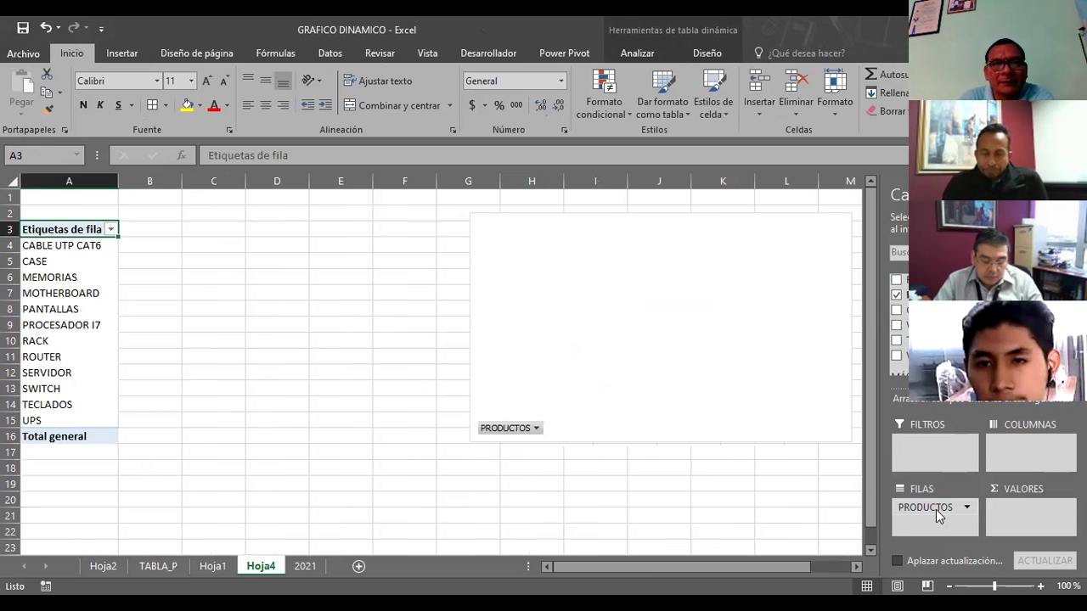
drag(933, 325, 1031, 518)
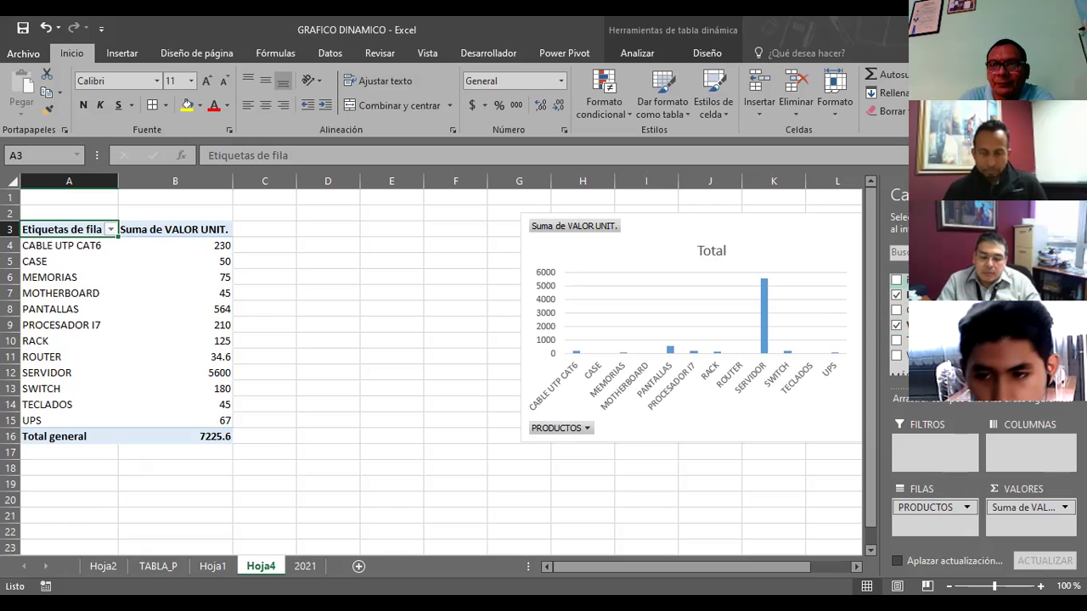
drag(926, 279, 1023, 449)
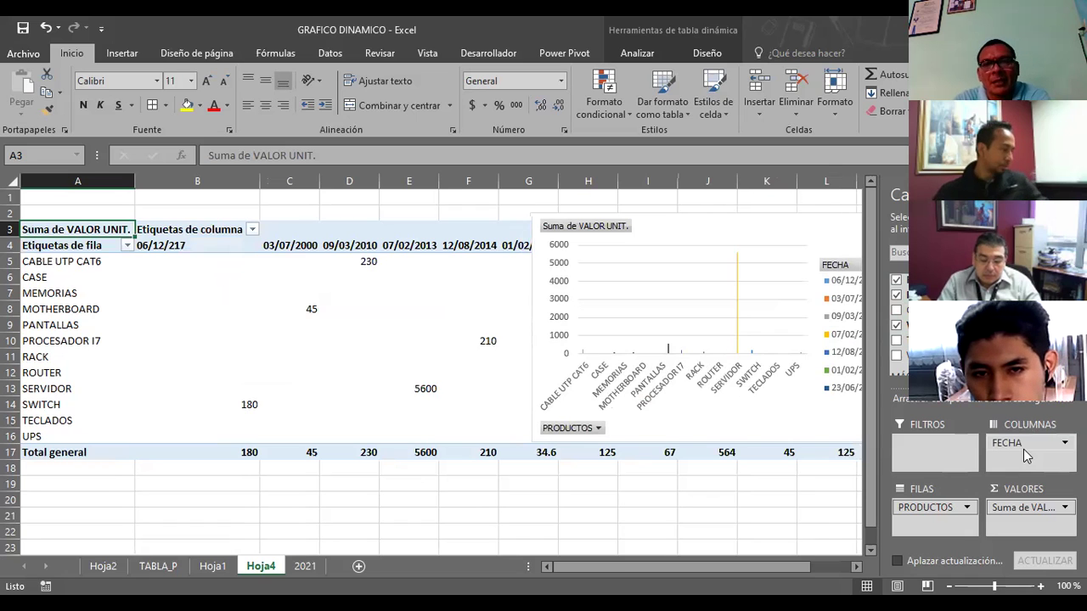
Drag the pivot chart over columns A–F and open Seleccionar datos from the gridlines
click(680, 255)
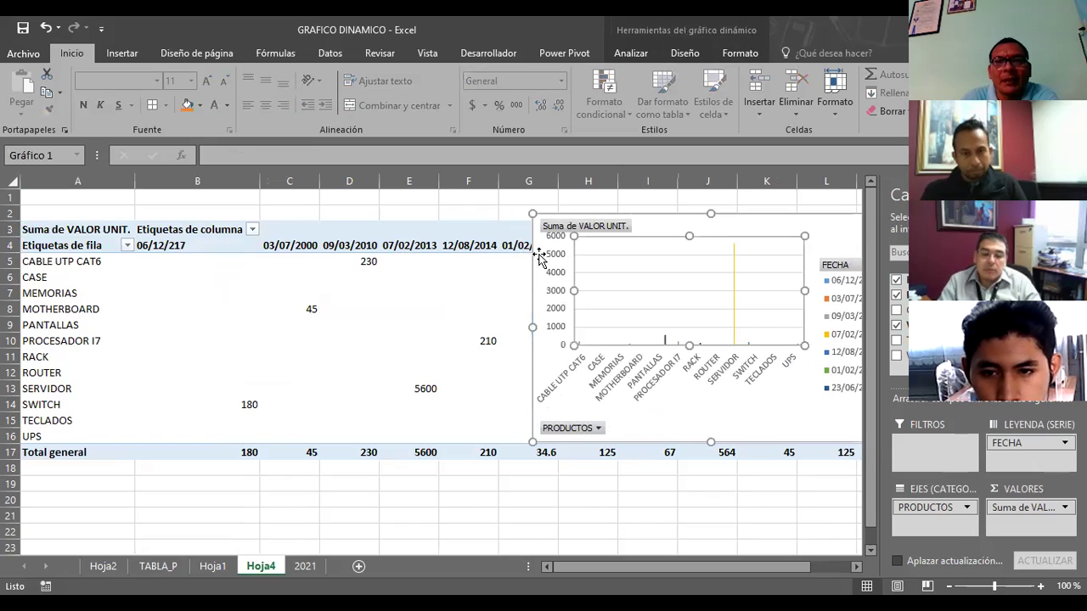
drag(688, 263, 315, 269)
click(315, 269)
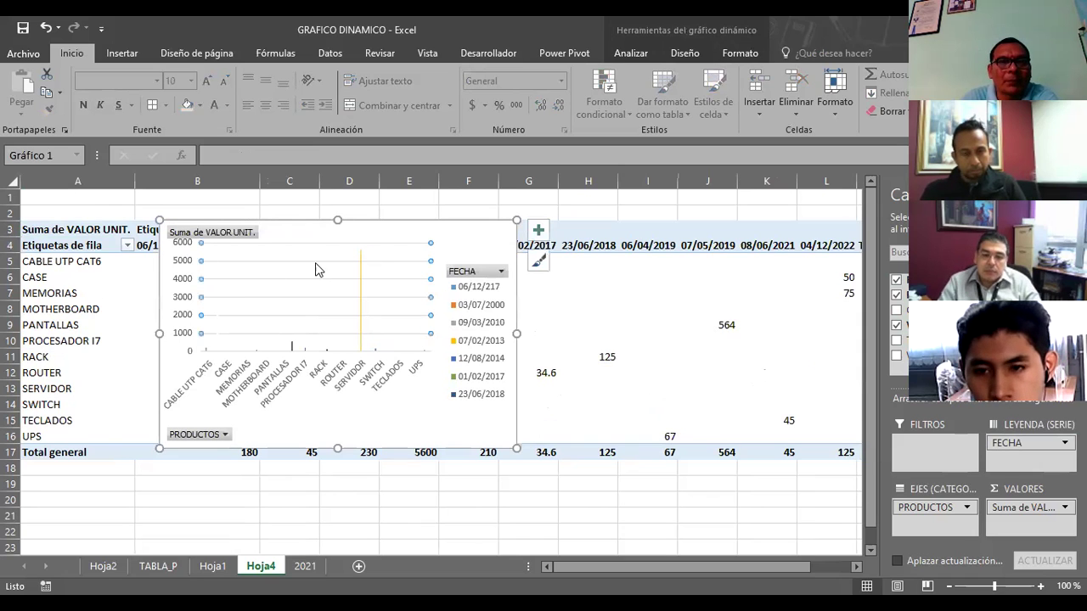
right_click(315, 270)
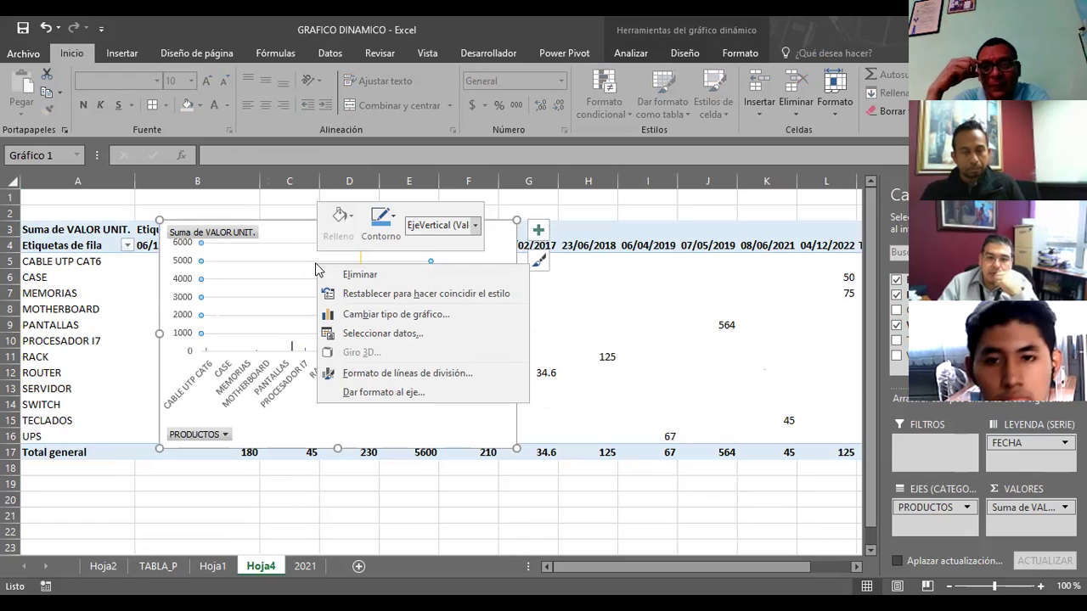
click(382, 333)
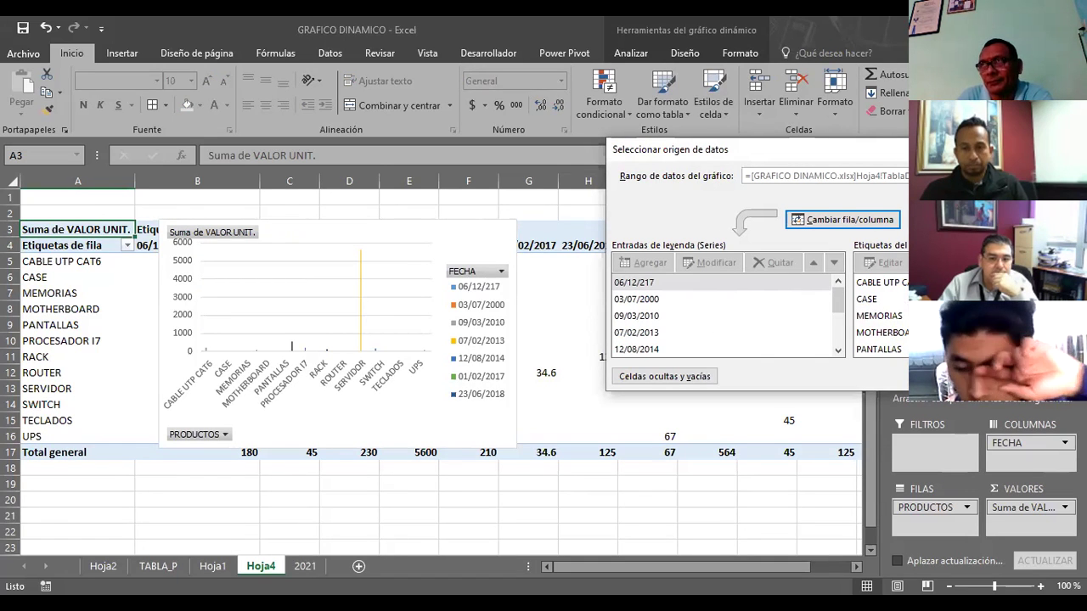
Review the CASE axis label and 03/07/2000 series entries, then close Seleccionar origen de datos
click(878, 303)
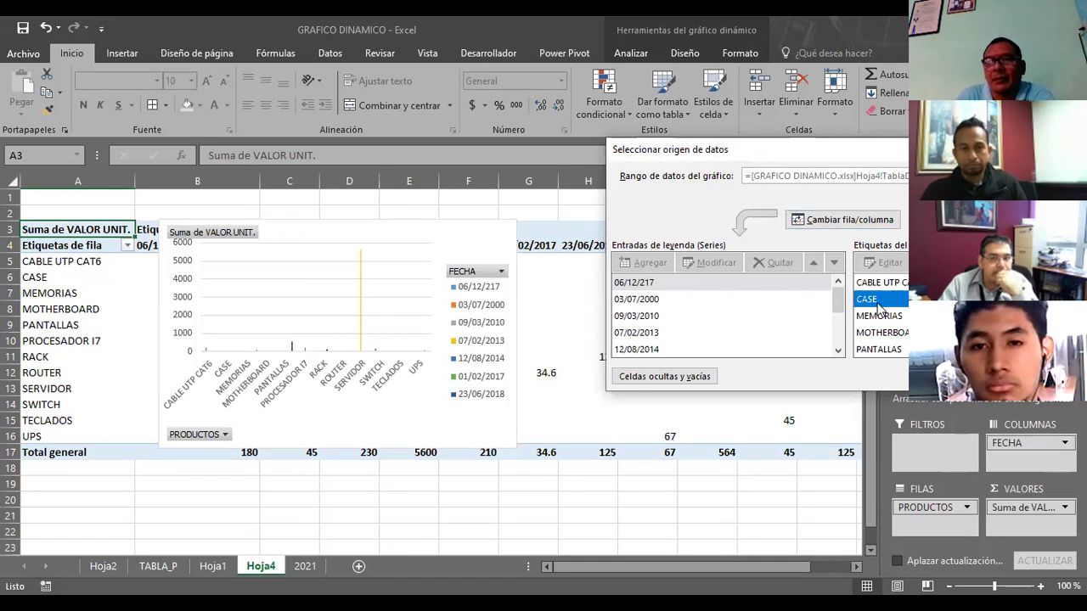
click(633, 301)
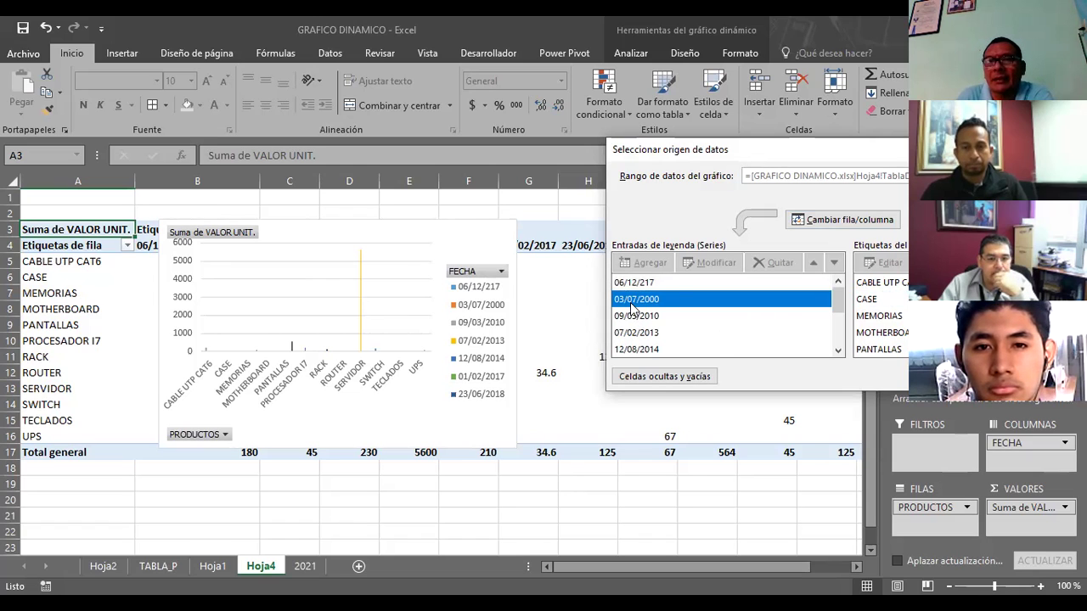
click(925, 300)
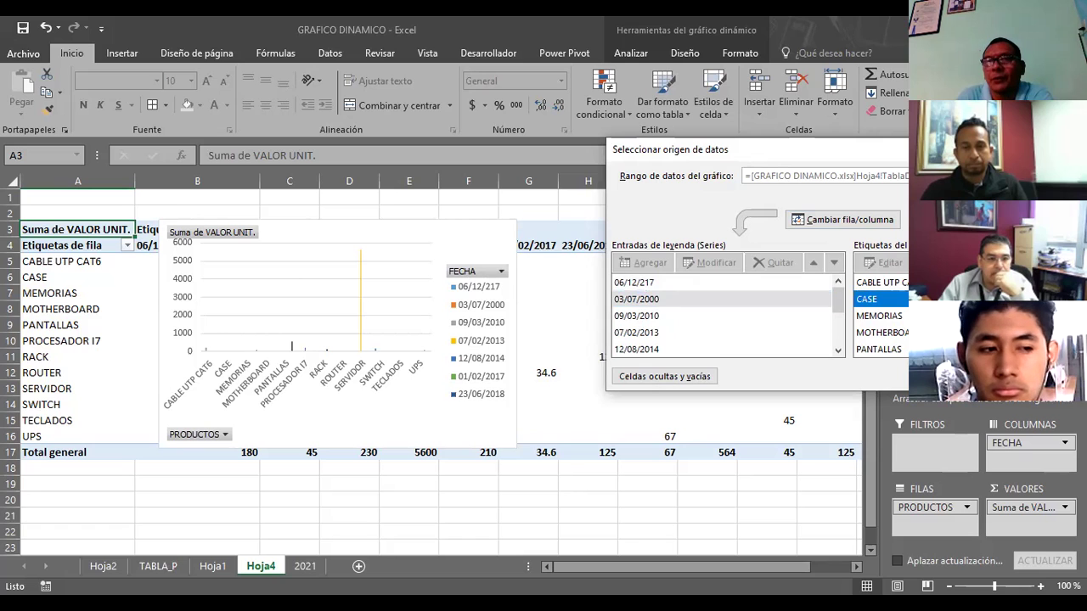
click(977, 376)
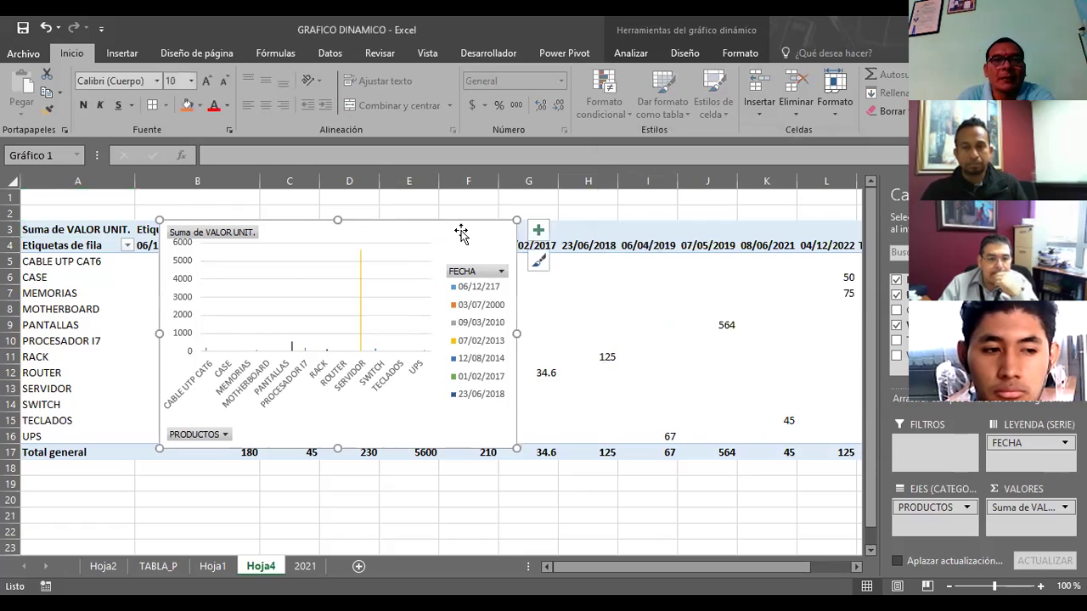
Open Formato del área del gráfico and give the chart area a solid border line
double_click(461, 234)
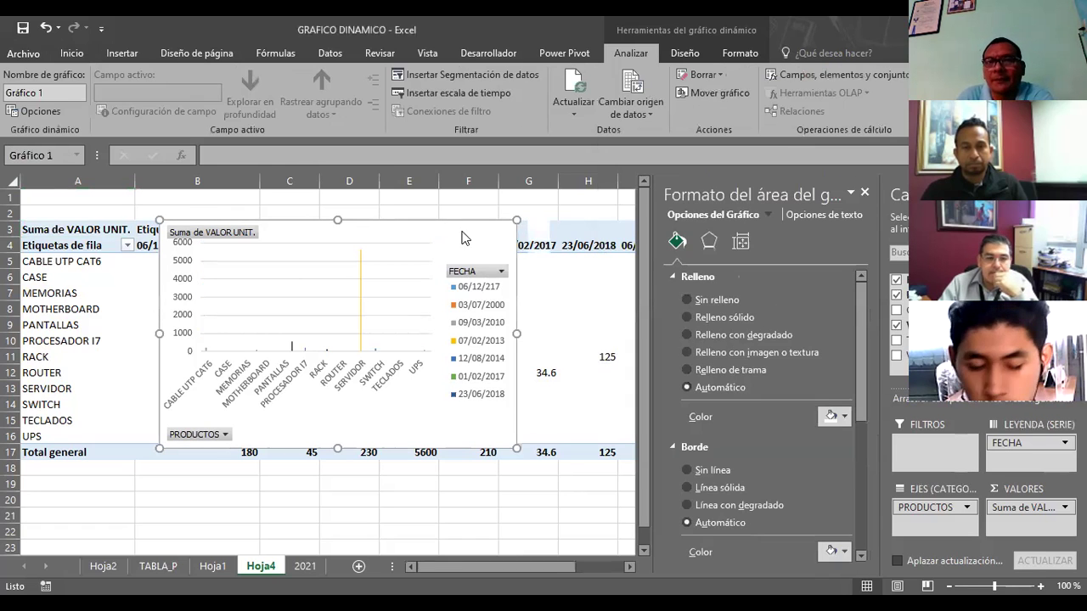
right_click(464, 238)
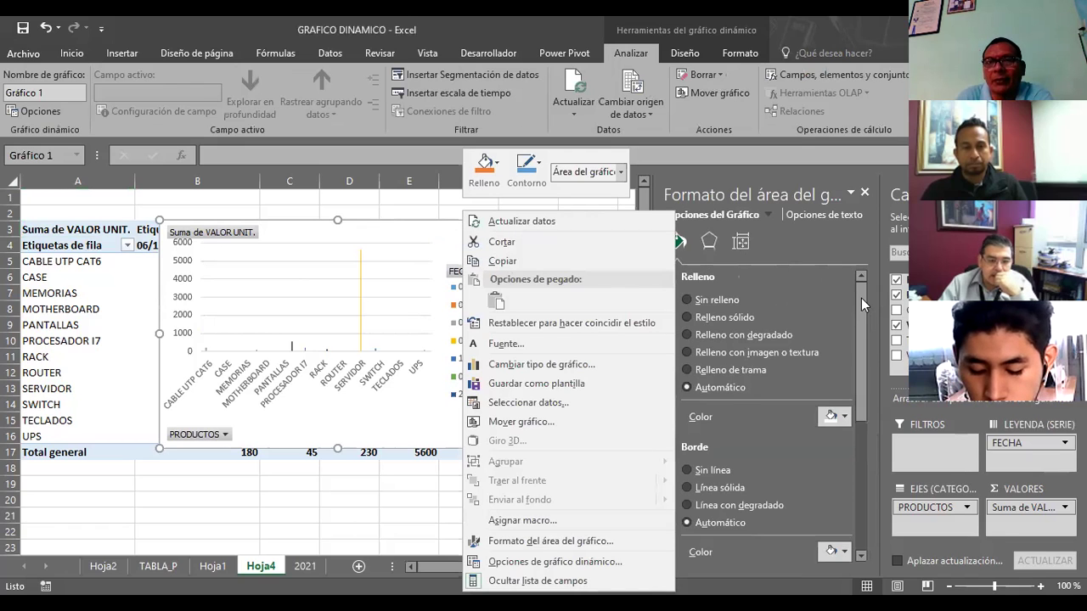
mouse_move(862, 338)
mouse_down()
mouse_move(866, 391)
mouse_move(864, 330)
mouse_up()
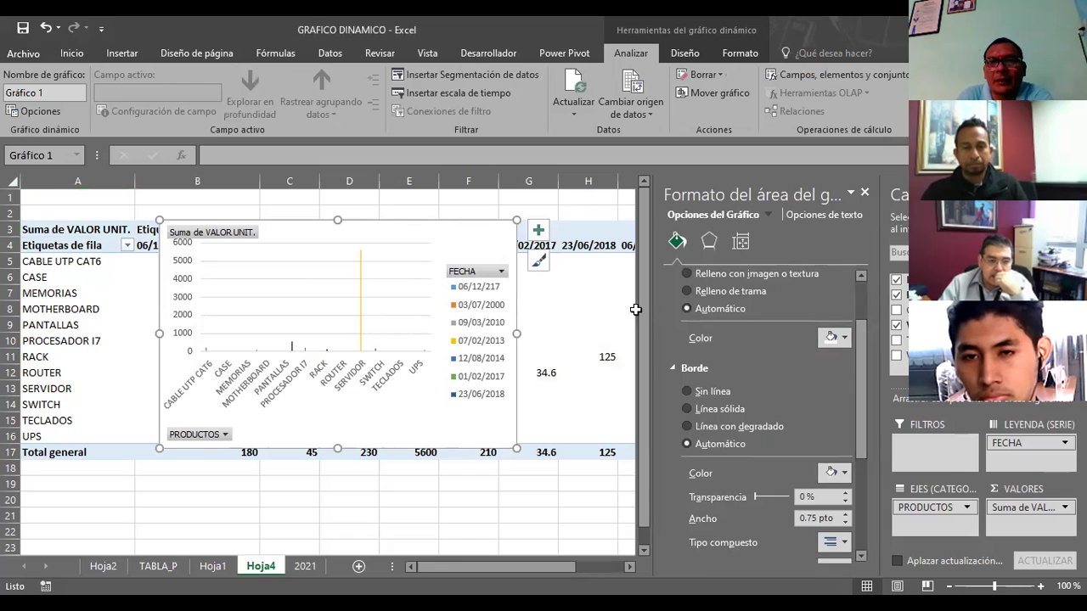
scroll(856, 345, down, 3)
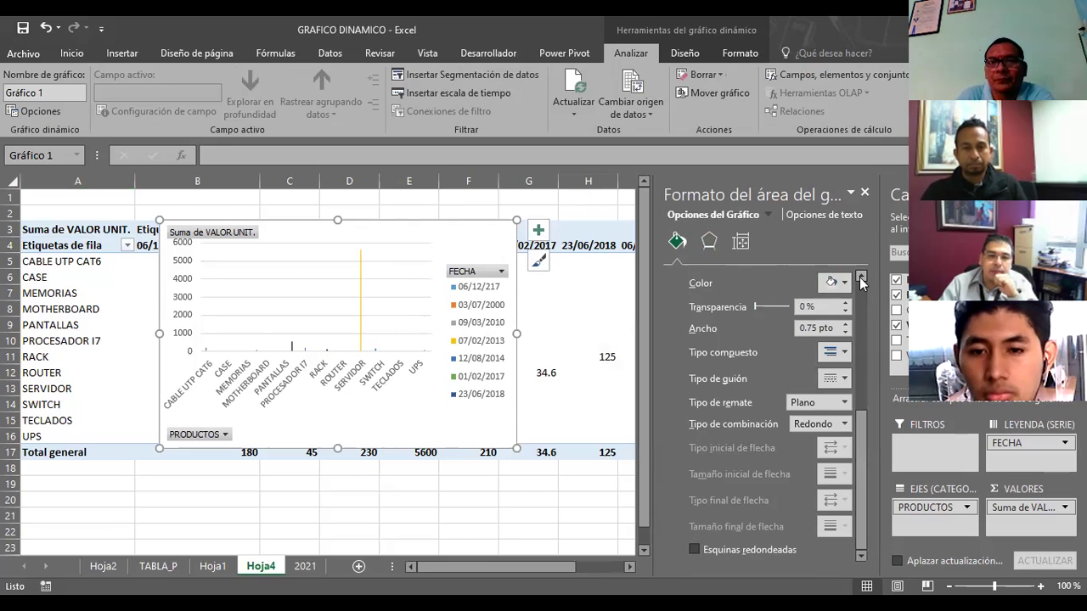
drag(859, 475, 857, 490)
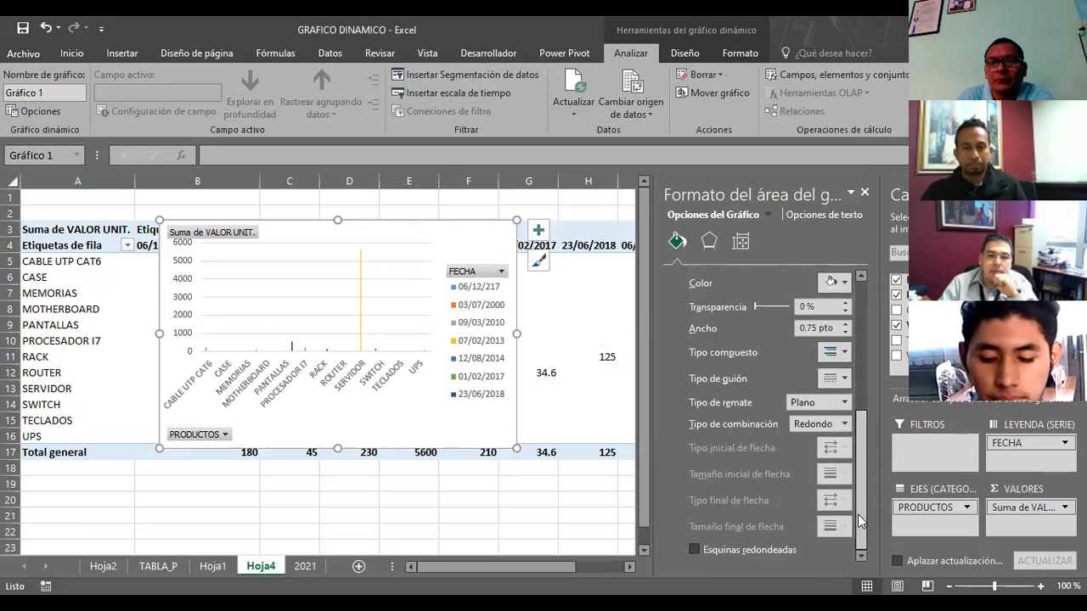
scroll(857, 484, up, 5)
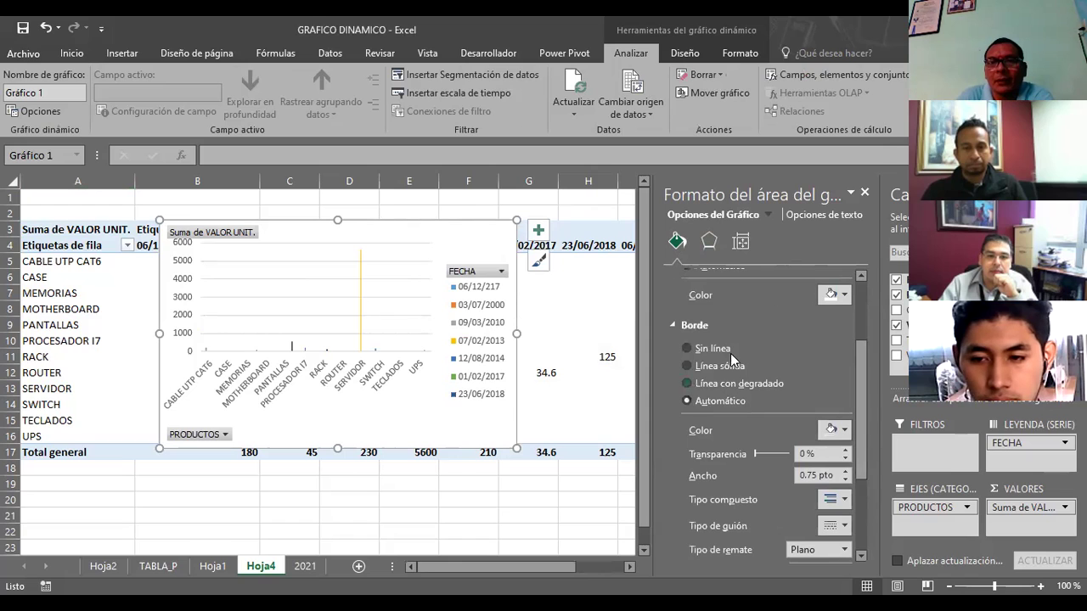
click(713, 372)
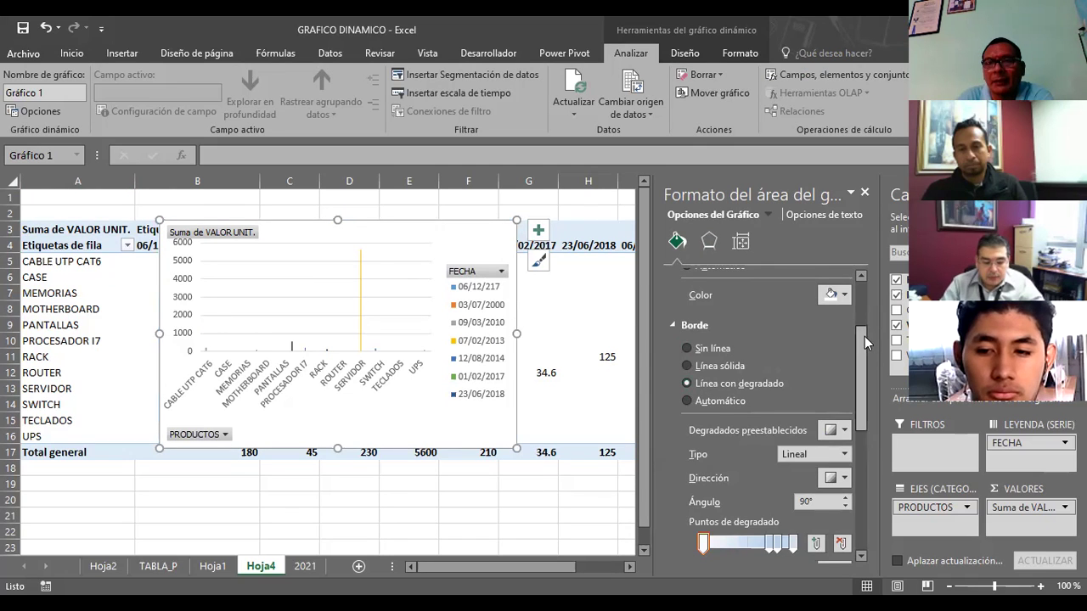
scroll(862, 340, down, 3)
scroll(866, 377, down, 2)
scroll(870, 388, down, 3)
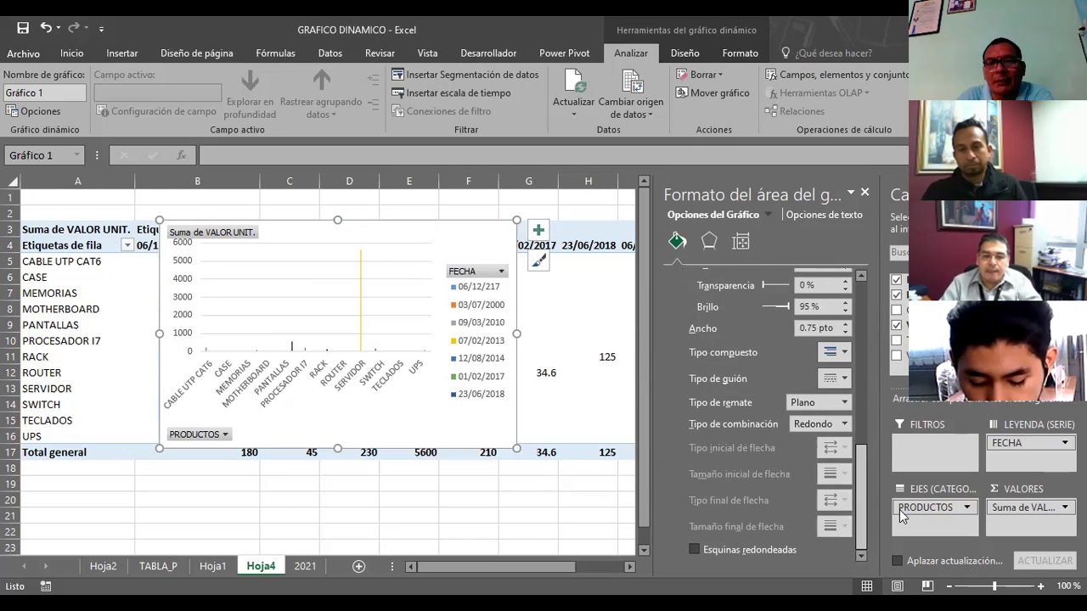
Apply the 25 puntos Bordes suaves preset to the chart area and close the pane
click(706, 243)
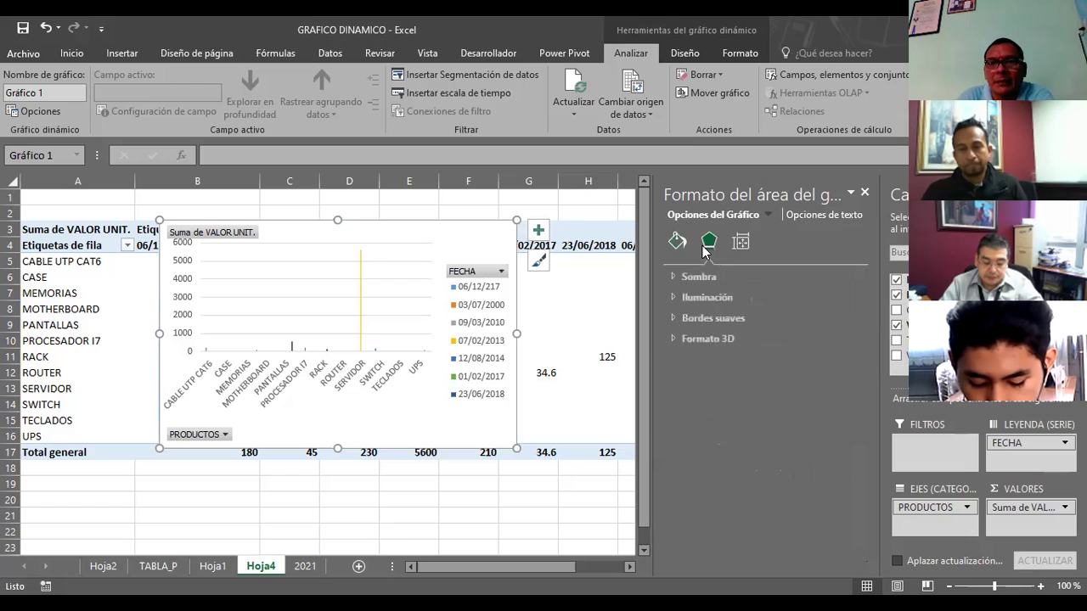
click(698, 319)
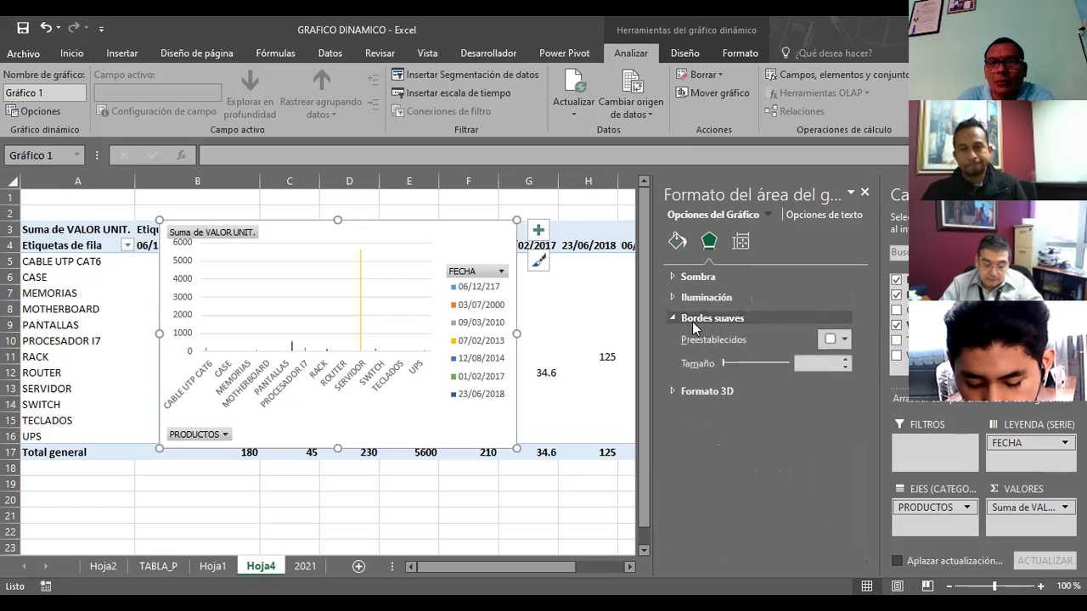
click(845, 340)
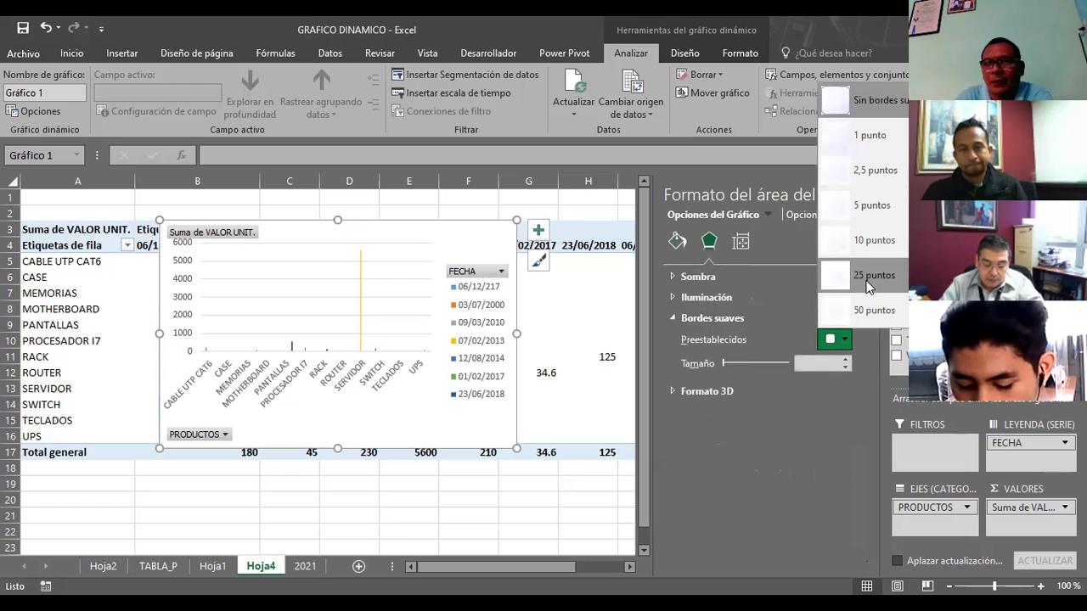
click(868, 280)
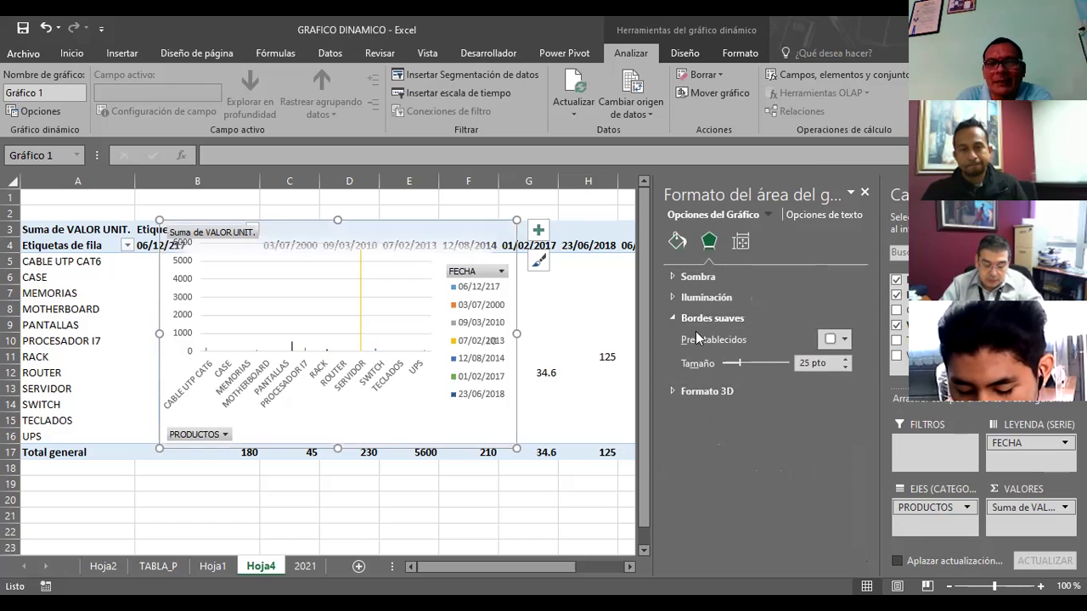
click(676, 241)
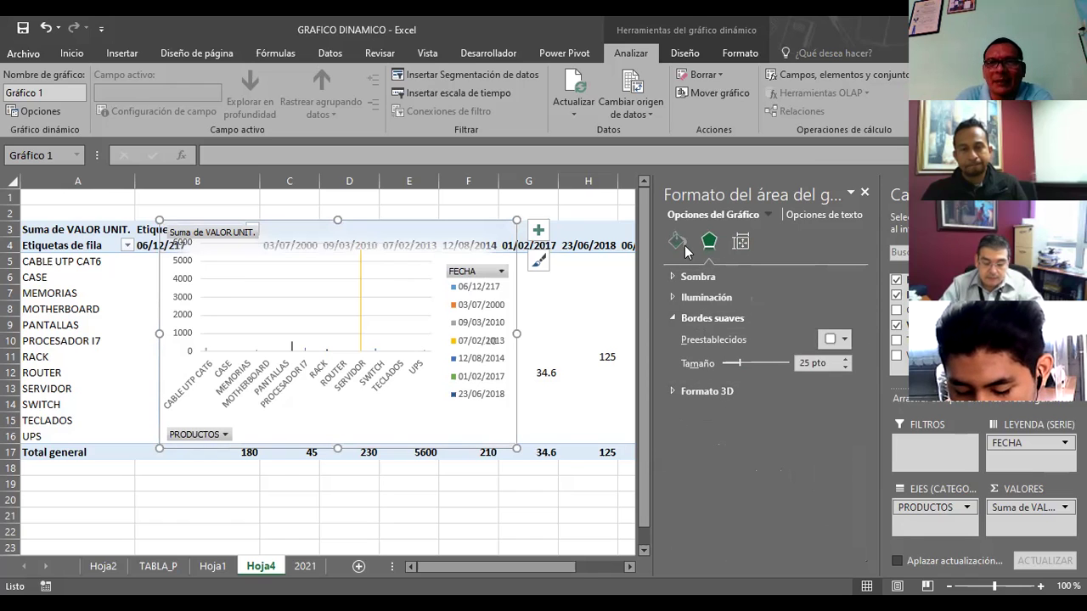
click(864, 194)
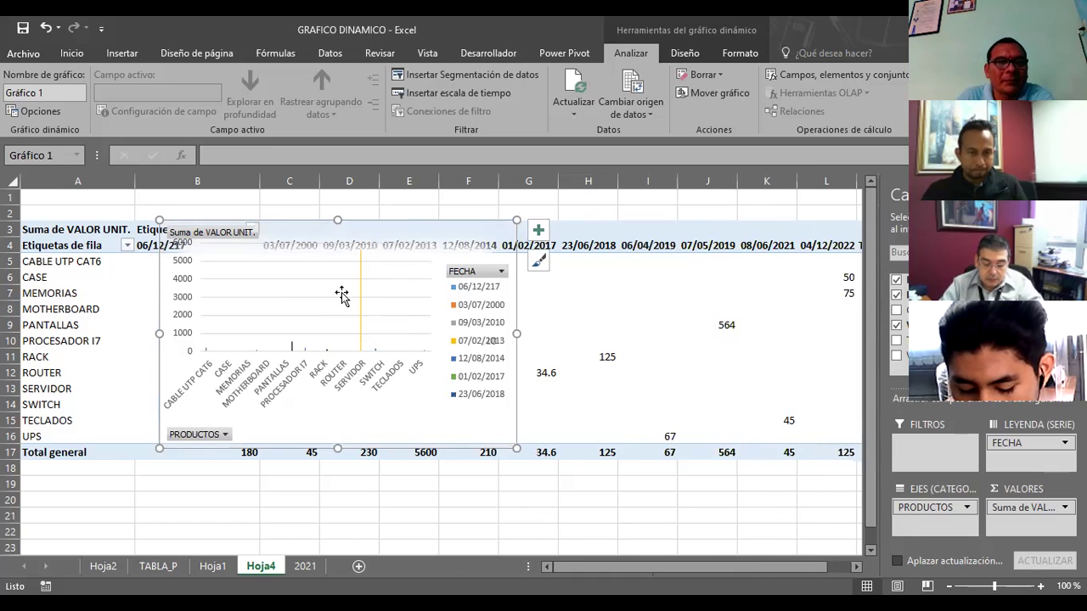
Format the product category axis as an Eje de fecha via Dar formato al eje
click(243, 381)
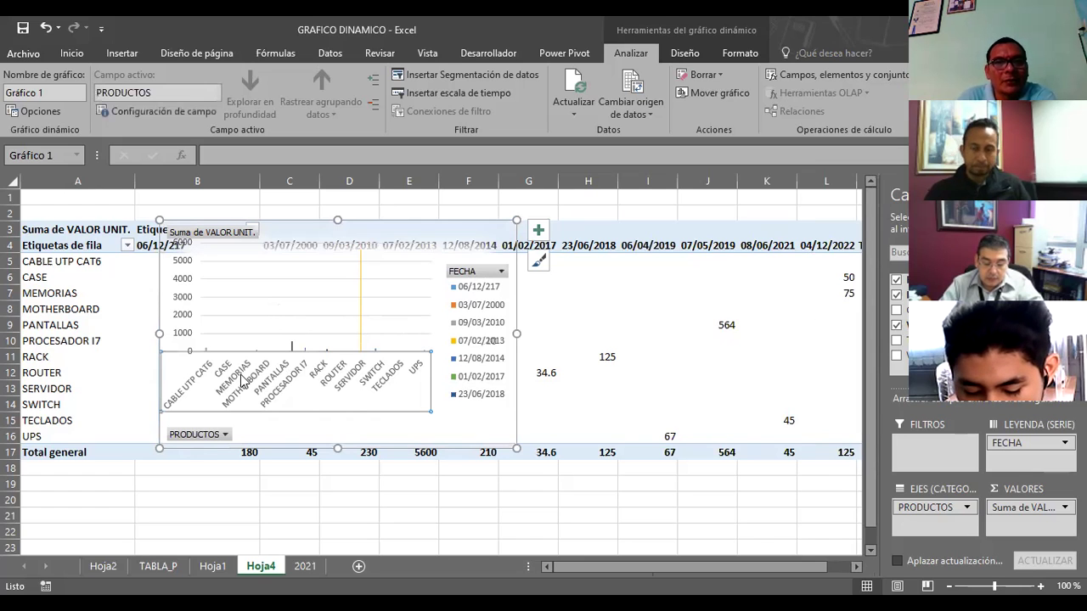
right_click(244, 381)
click(344, 363)
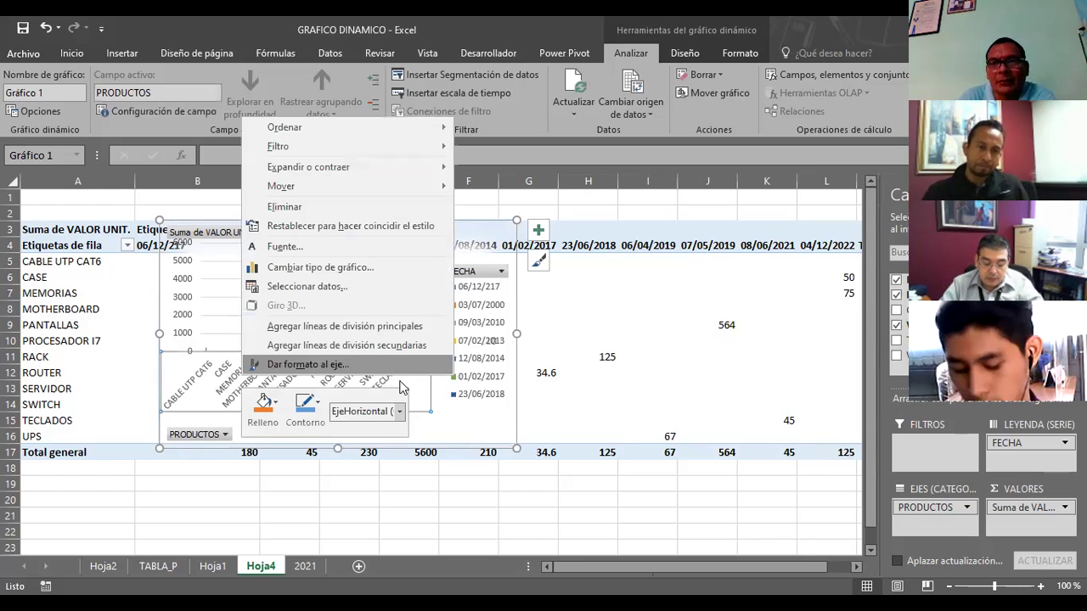
click(696, 365)
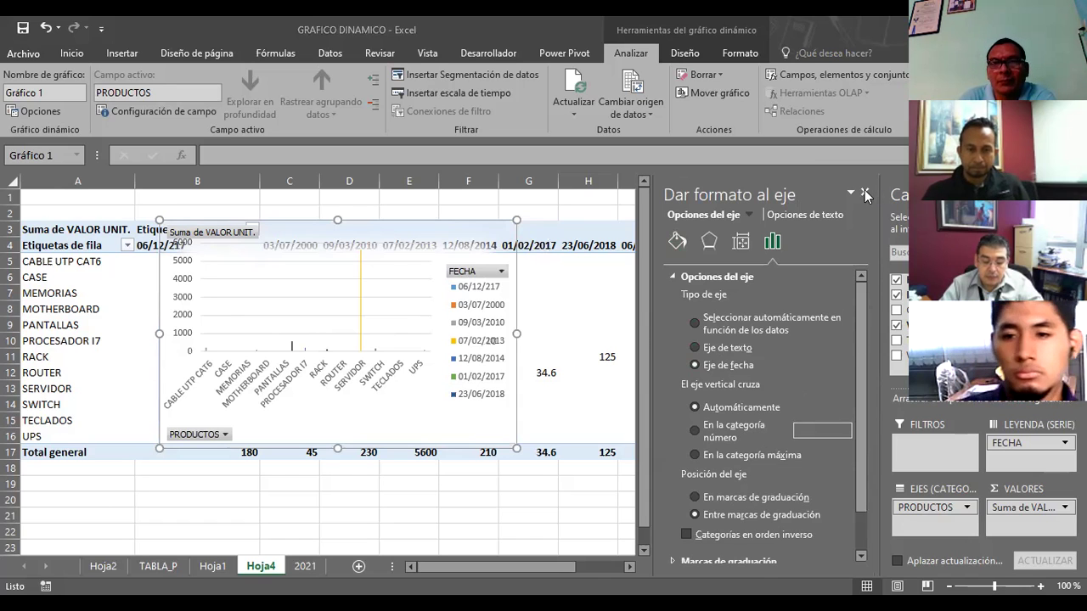
Check the legend and vertical axis alignment, keeping axis labels horizontal, then reselect the product axis
click(219, 412)
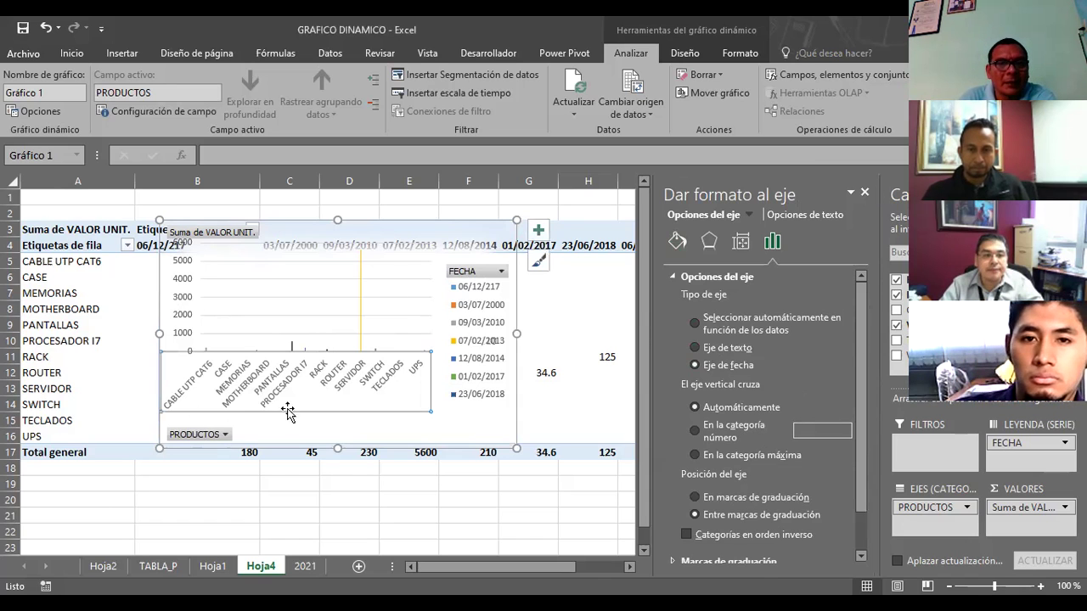
click(450, 318)
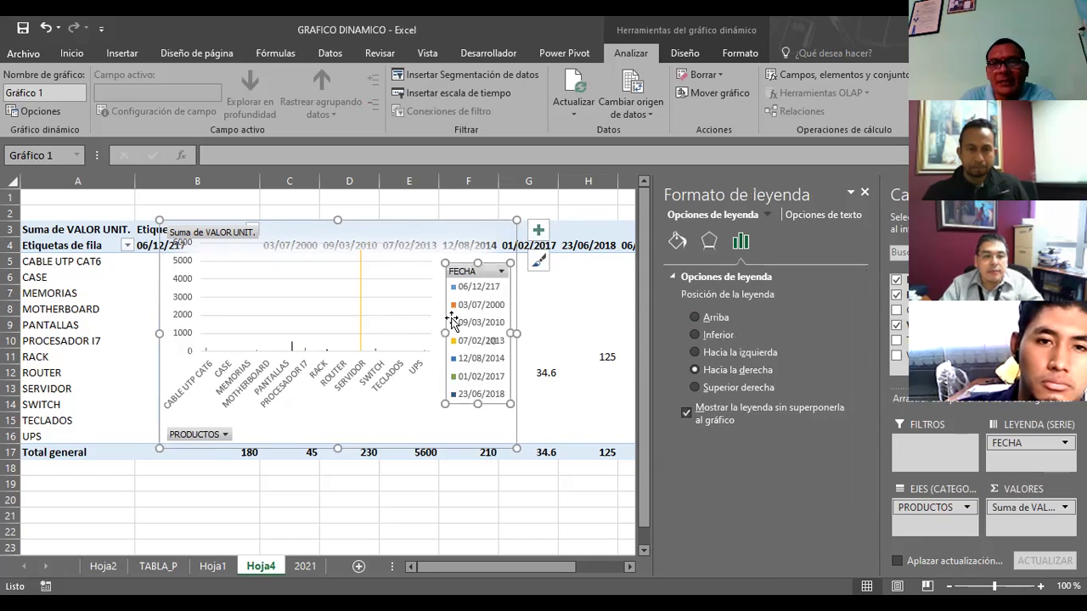
click(188, 294)
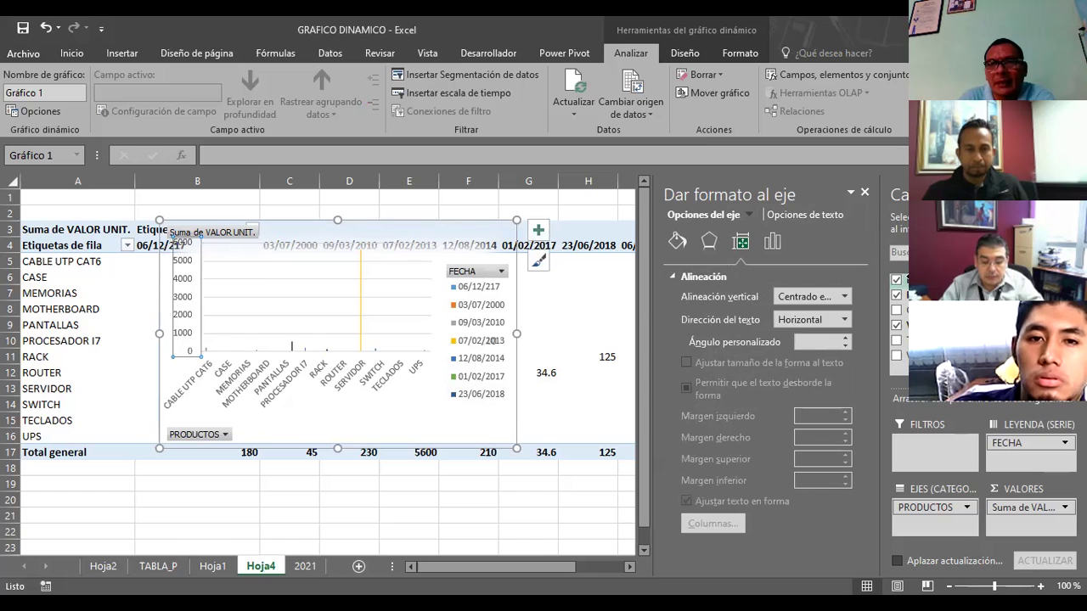
click(843, 299)
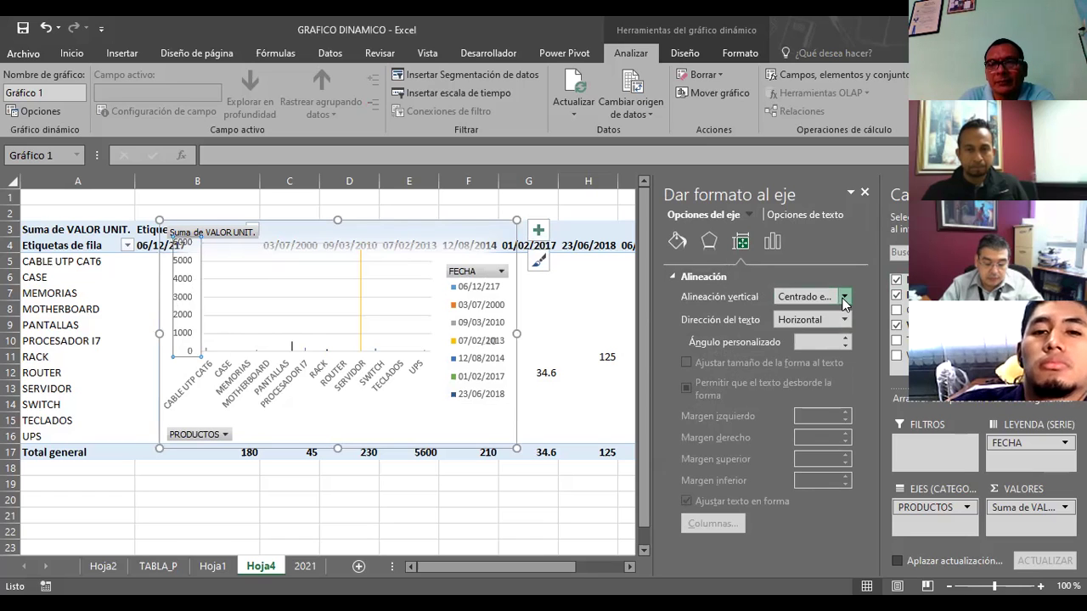
click(844, 299)
key(Escape)
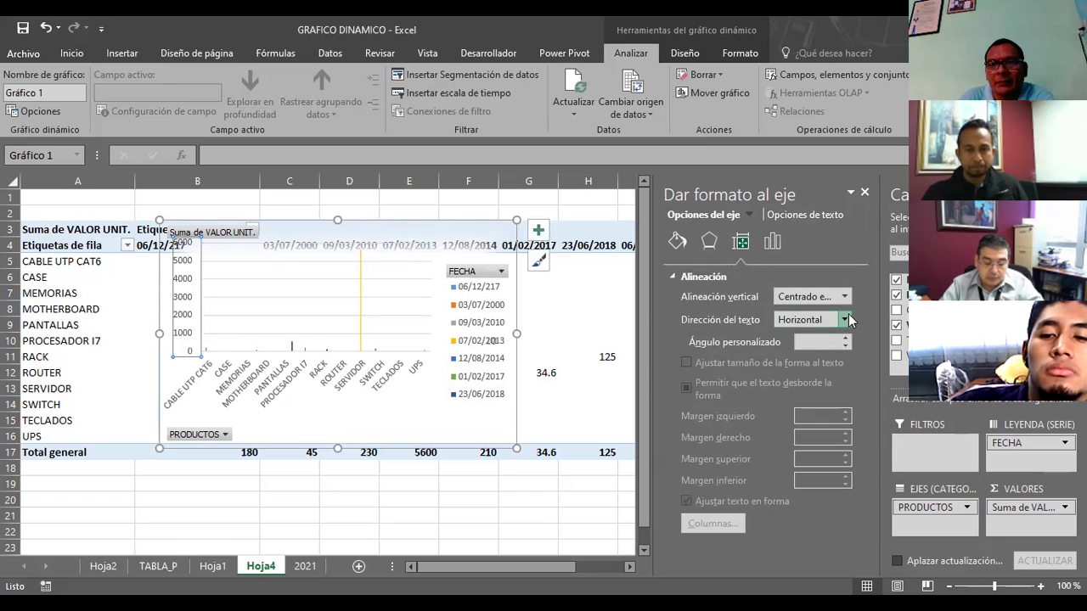
click(846, 319)
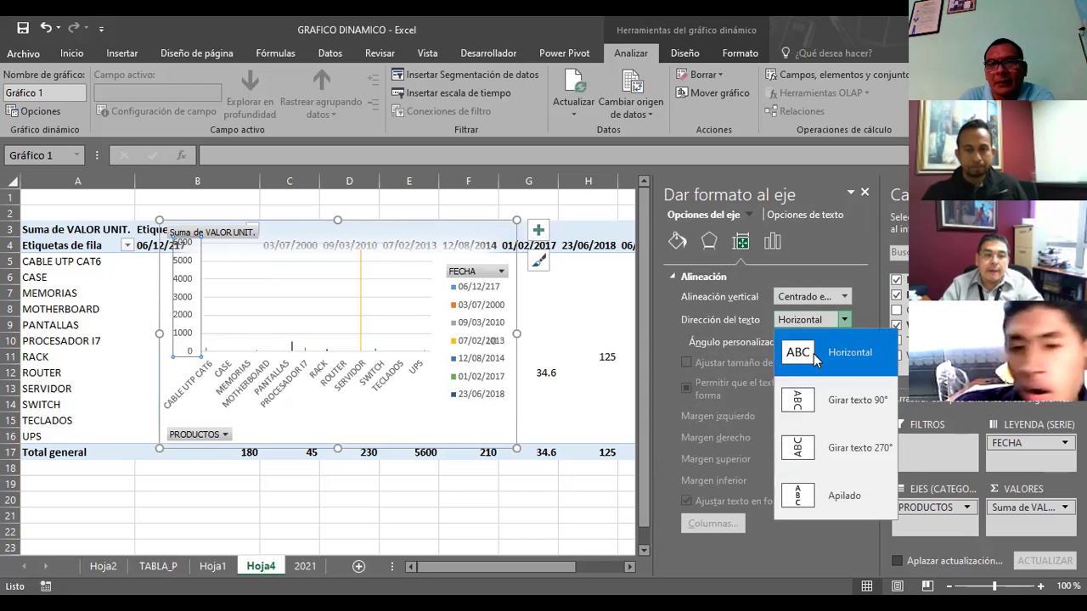
click(666, 337)
click(398, 322)
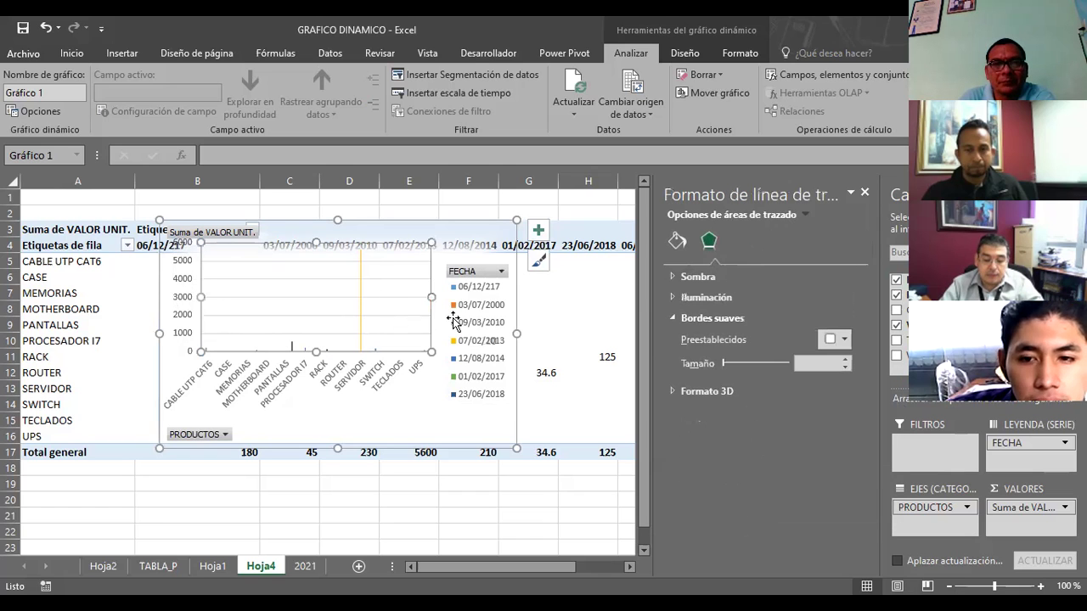
click(450, 315)
click(541, 373)
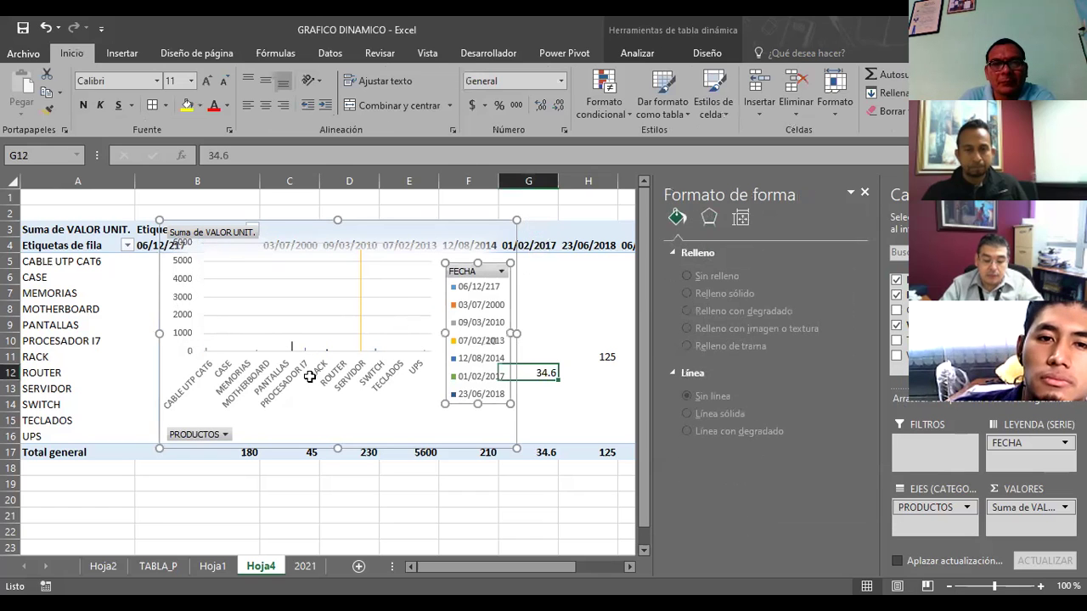
click(242, 380)
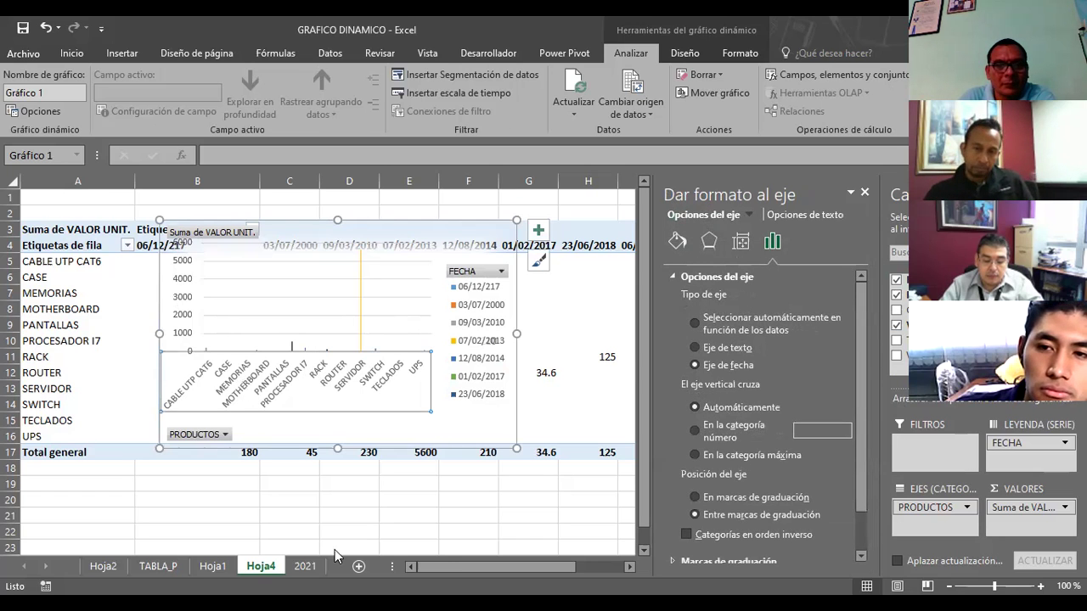
Add major gridlines to the product axis with Agregar líneas de división principales
right_click(244, 381)
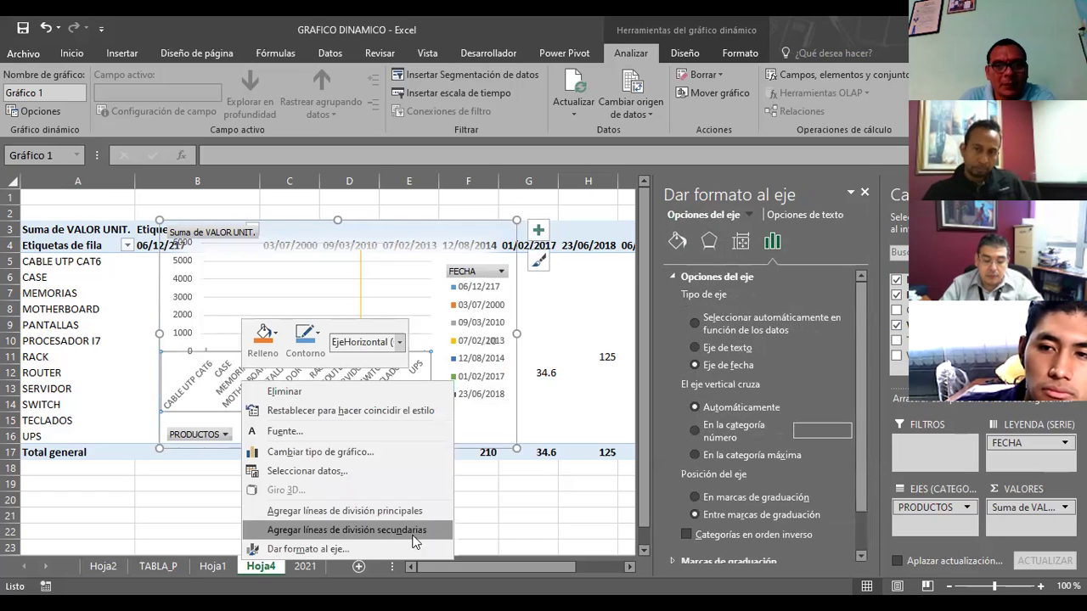
click(352, 511)
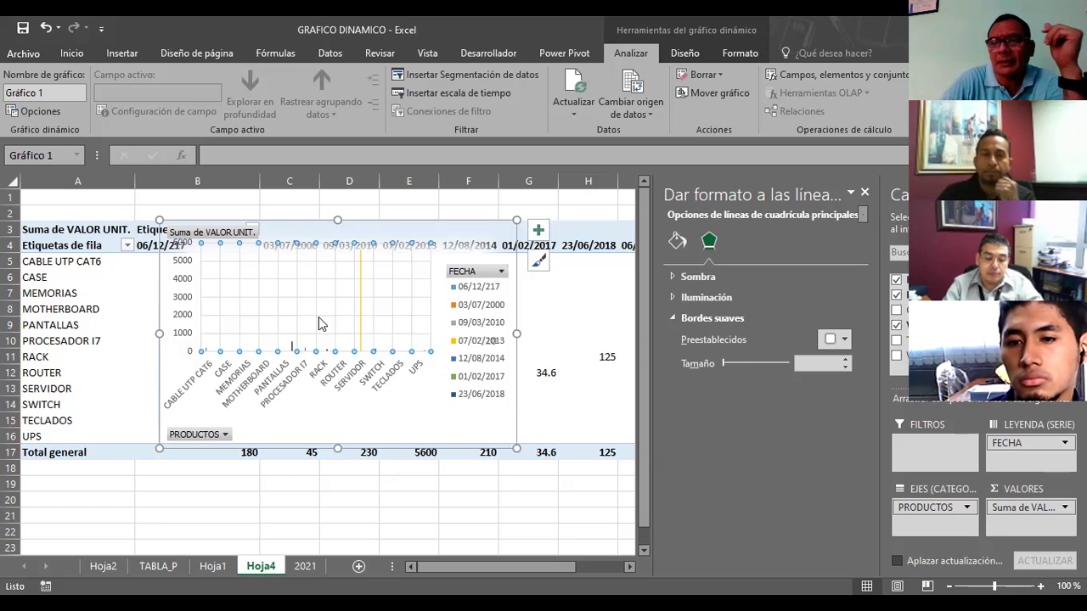
Remove FECHA, PRODUCTOS and Suma de VALOR UNIT. from the pivot, then drag the empty chart right
drag(1030, 442, 799, 450)
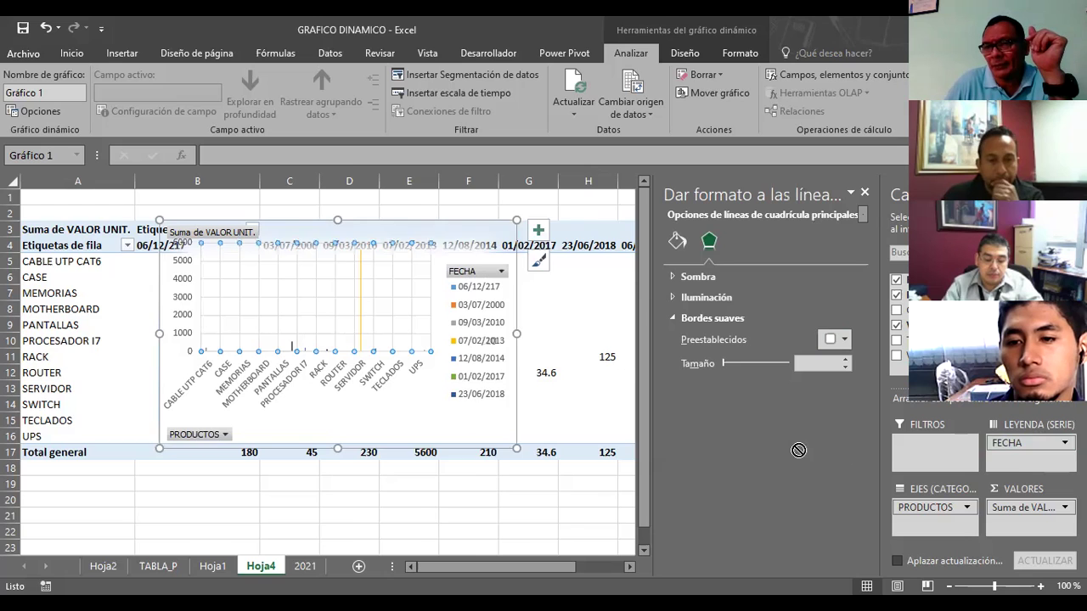
drag(926, 507, 735, 415)
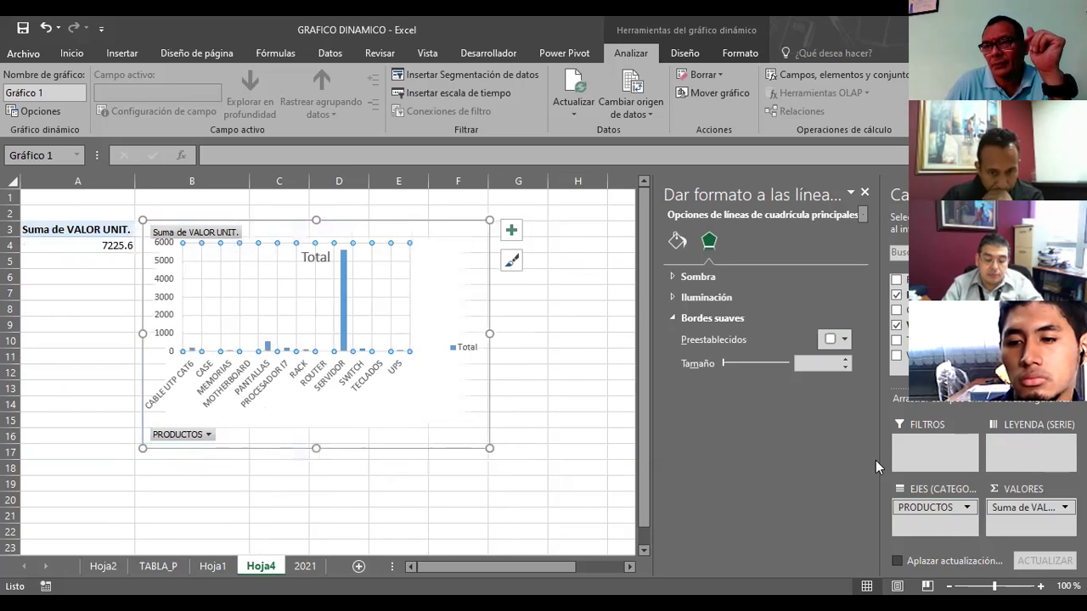
drag(776, 452, 741, 395)
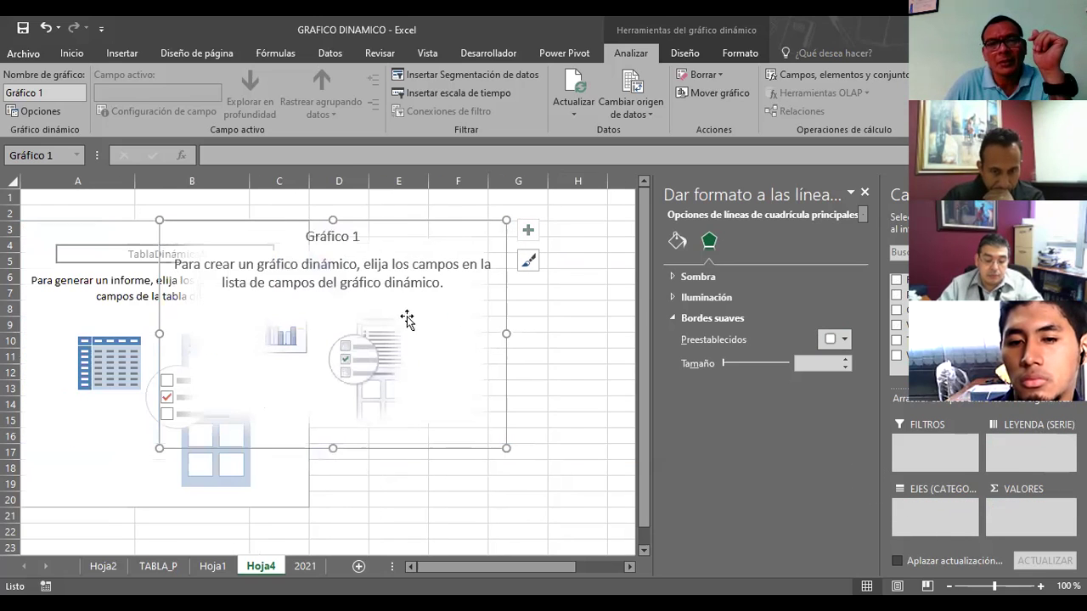
drag(413, 226, 583, 256)
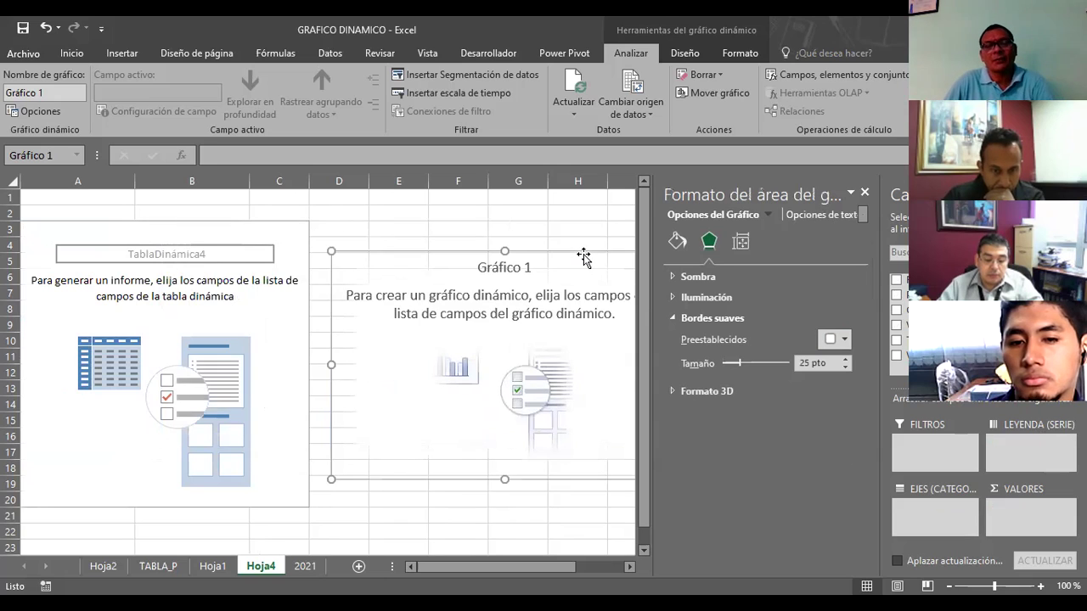